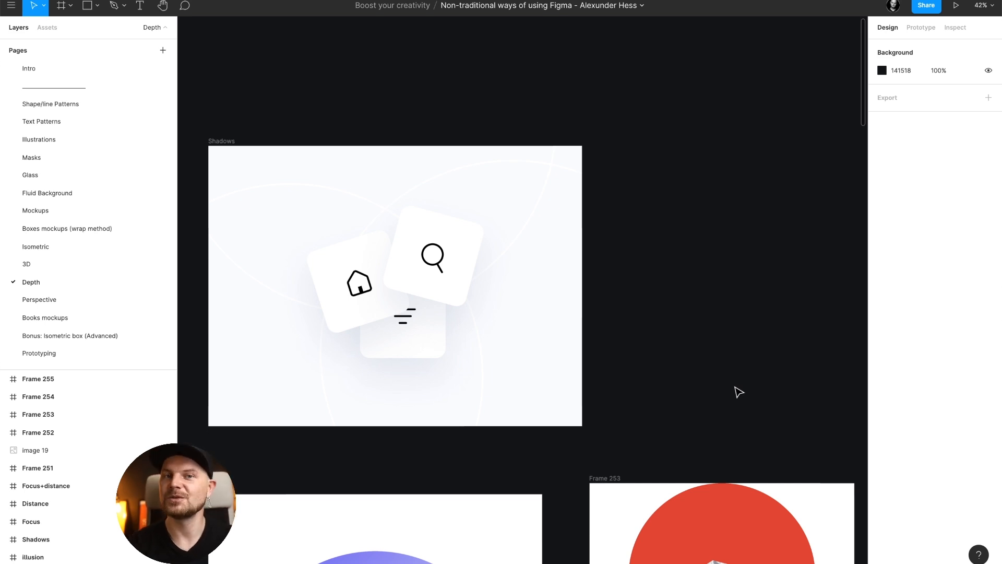
Hide the interface so that only the canvas is shown.
{"action": "key", "text": "ctrl+backslash"}
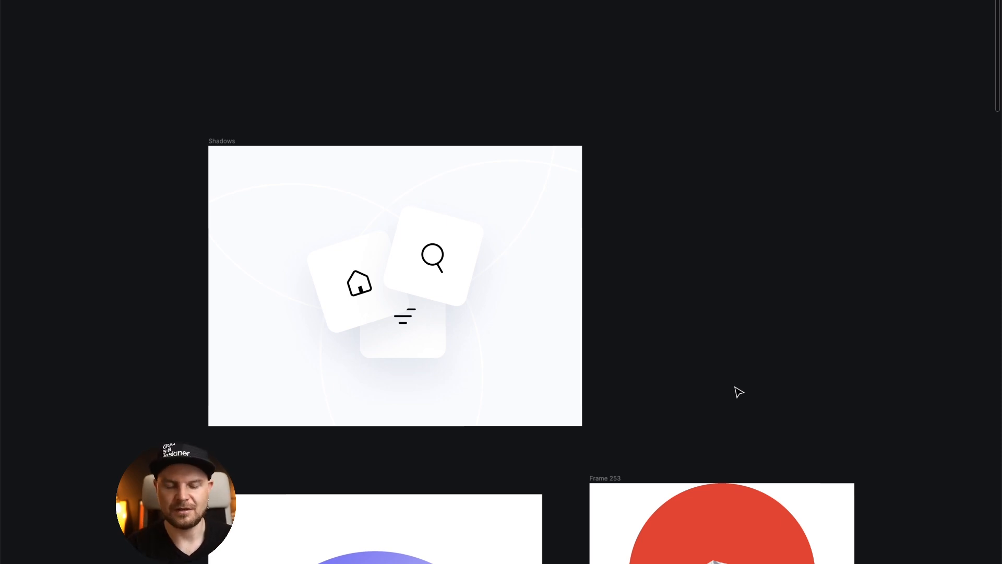
Spread the home, search and filter icon cards apart in the Shadows frame.
{"action": "left_click", "coordinate": [461, 295]}
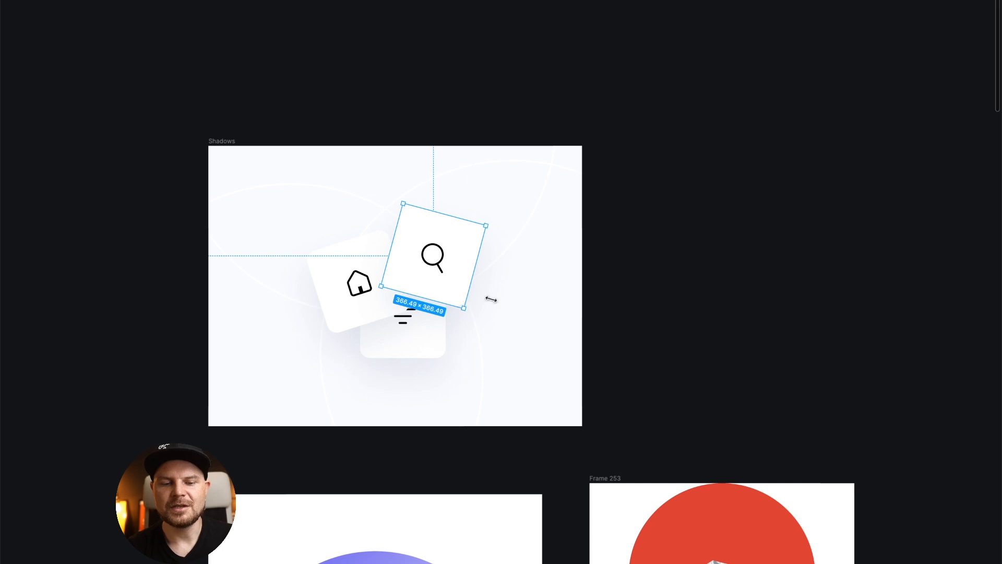
{"action": "left_click", "coordinate": [532, 330]}
{"action": "left_click", "coordinate": [379, 296]}
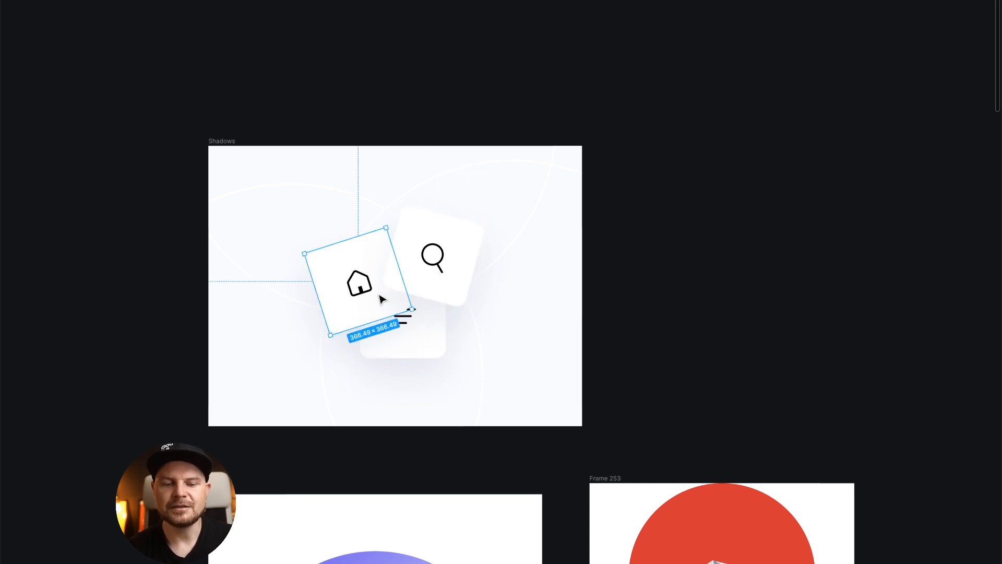
{"action": "left_click_drag", "start_coordinate": [380, 305], "coordinate": [330, 280]}
{"action": "left_click_drag", "start_coordinate": [446, 266], "coordinate": [522, 246]}
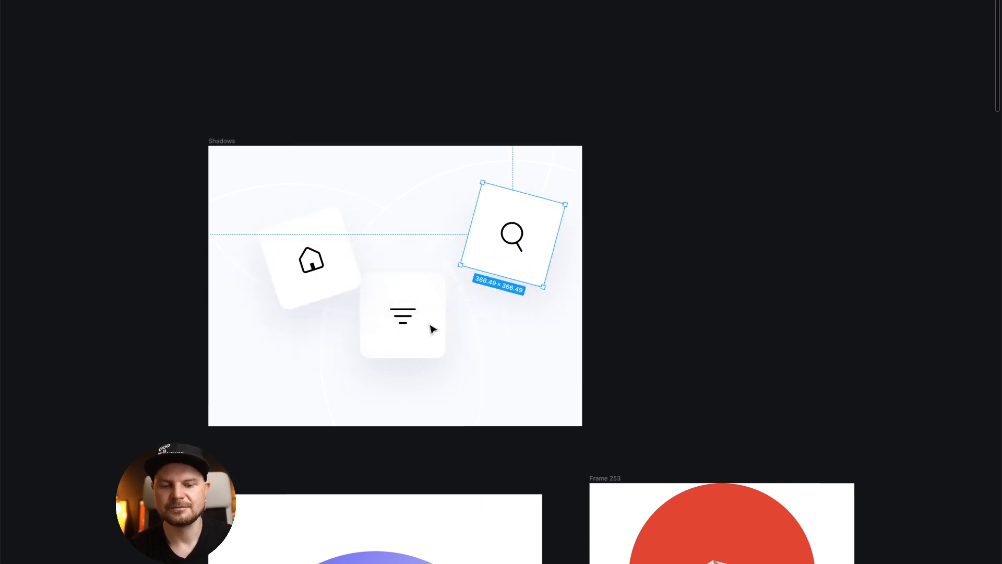
{"action": "left_click_drag", "start_coordinate": [433, 329], "coordinate": [414, 351]}
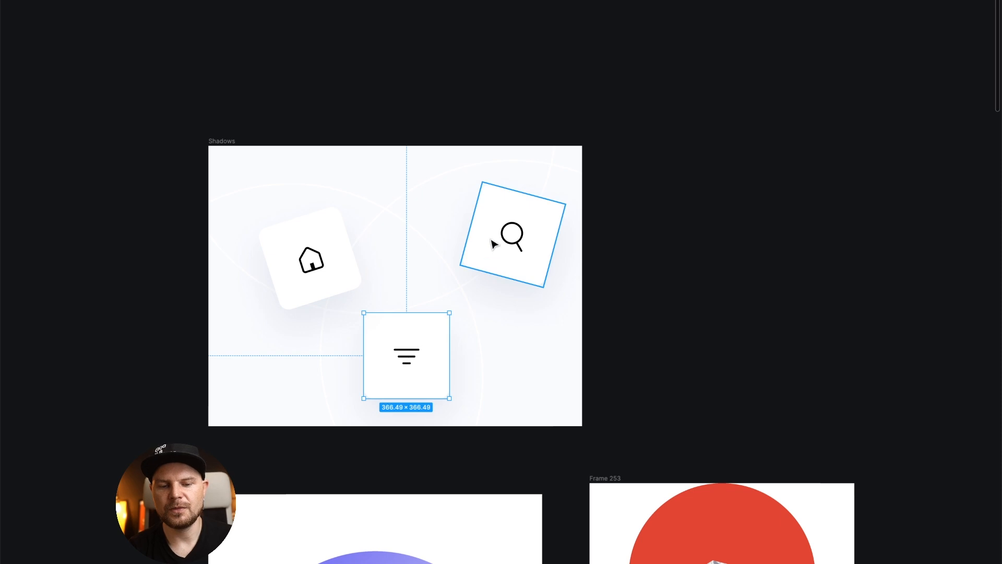
Rotate the tilted search and home cards in the Shadows frame so that both stand upright.
{"action": "left_click", "coordinate": [495, 243]}
{"action": "left_click_drag", "start_coordinate": [569, 205], "coordinate": [561, 191]}
{"action": "double_click", "coordinate": [306, 263]}
{"action": "left_click", "coordinate": [378, 250]}
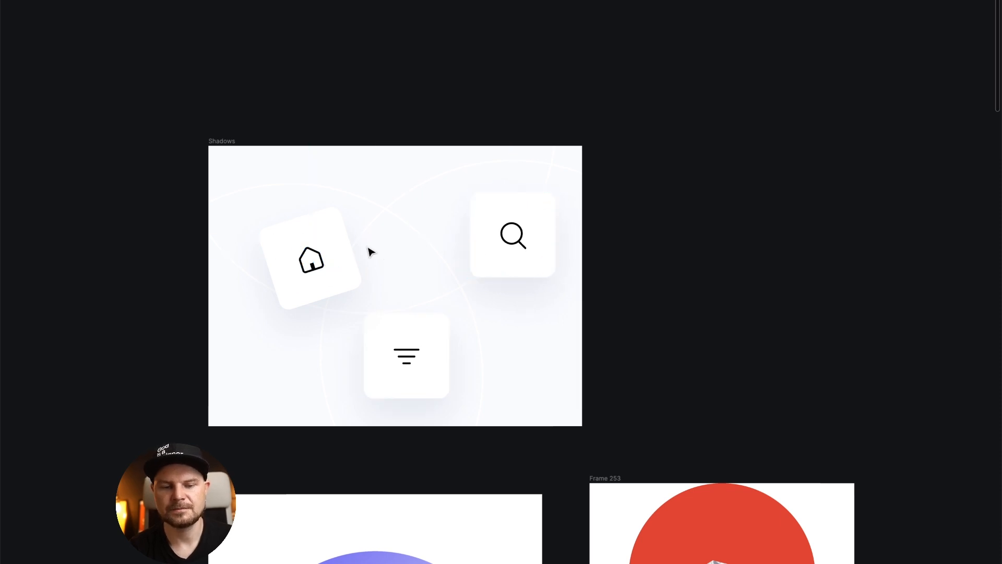
{"action": "left_click", "coordinate": [348, 246]}
{"action": "left_click_drag", "start_coordinate": [339, 197], "coordinate": [358, 212]}
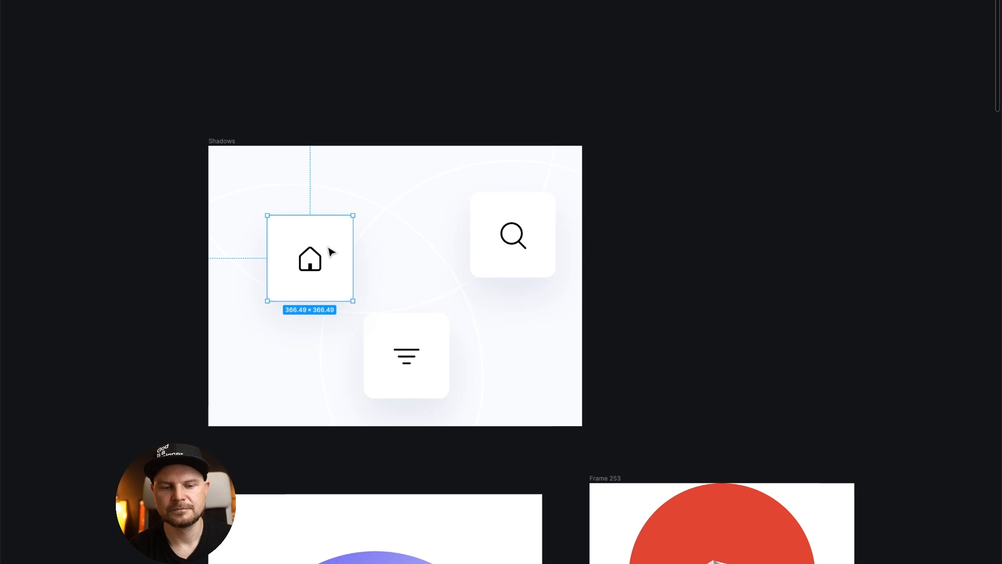
Arrange the home, filter and search cards side by side in one horizontal row.
{"action": "left_click_drag", "start_coordinate": [331, 252], "coordinate": [313, 264]}
{"action": "left_click_drag", "start_coordinate": [389, 346], "coordinate": [381, 259]}
{"action": "left_click_drag", "start_coordinate": [500, 236], "coordinate": [500, 271]}
{"action": "left_click", "coordinate": [636, 272]}
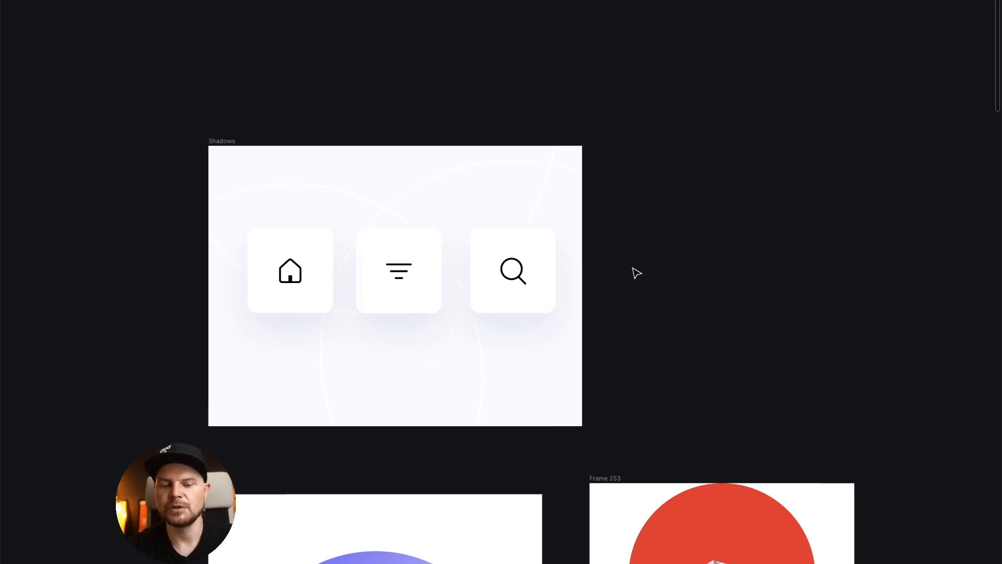
Undo all the moves and rotations of the three icon cards.
{"action": "key", "text": "ctrl+z"}
{"action": "key", "text": "ctrl+z"}
{"action": "key", "text": "ctrl+z"}
{"action": "key", "text": "ctrl+z"}
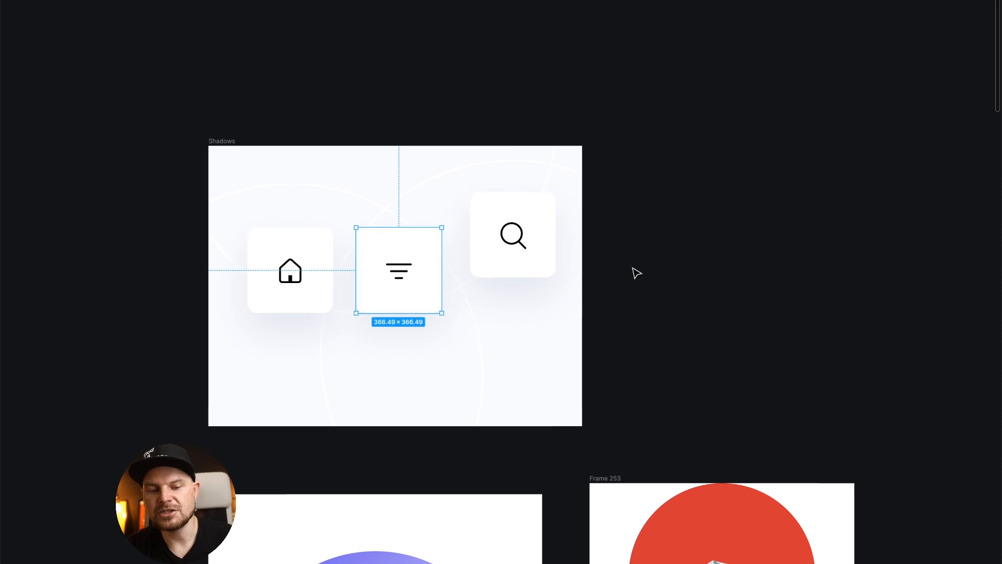
{"action": "key", "text": "ctrl+z"}
{"action": "key", "text": "ctrl+z"}
{"action": "key", "text": "ctrl+z"}
{"action": "key", "text": "ctrl+z"}
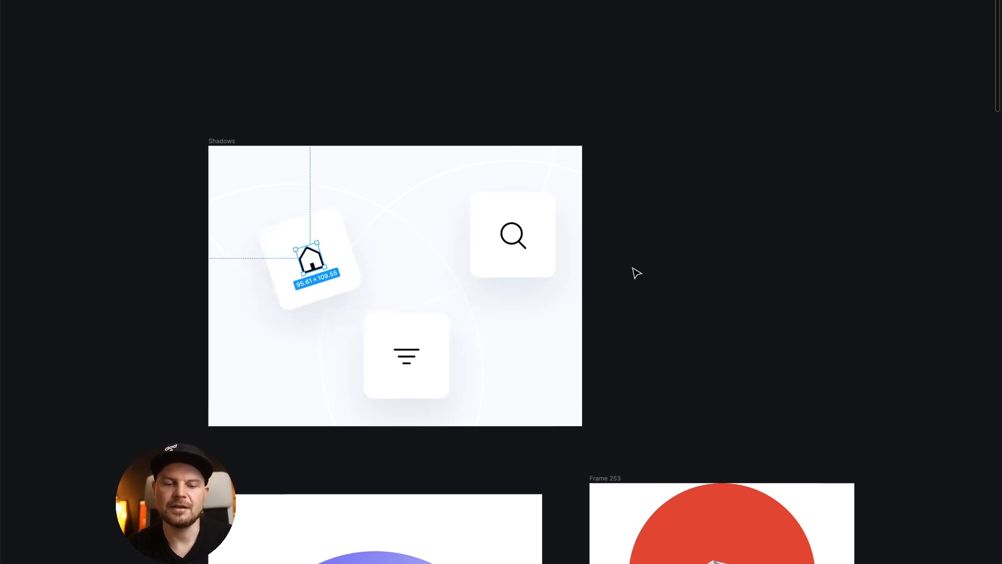
{"action": "key", "text": "ctrl+z"}
{"action": "key", "text": "ctrl+z"}
{"action": "key", "text": "ctrl+z"}
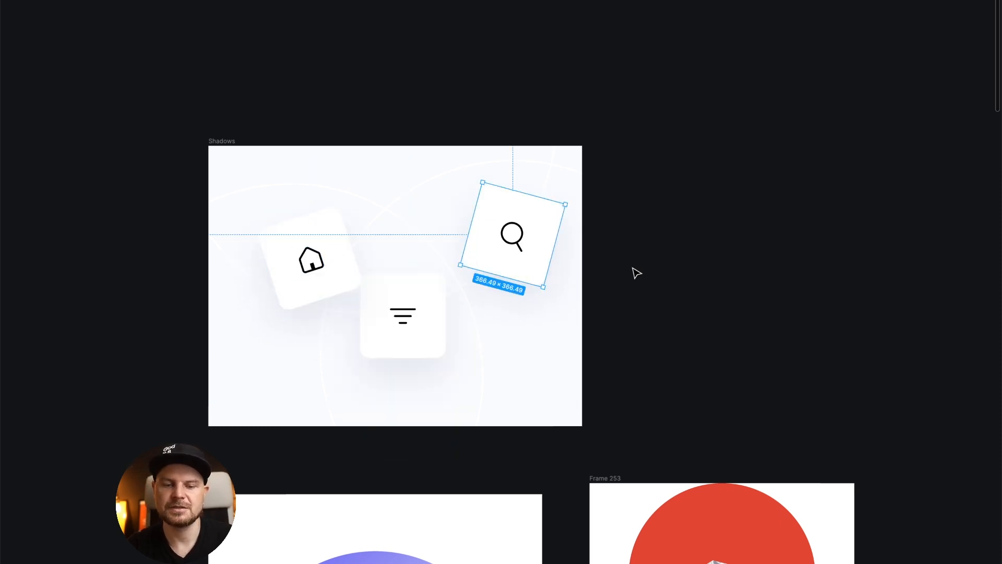
{"action": "key", "text": "ctrl+z"}
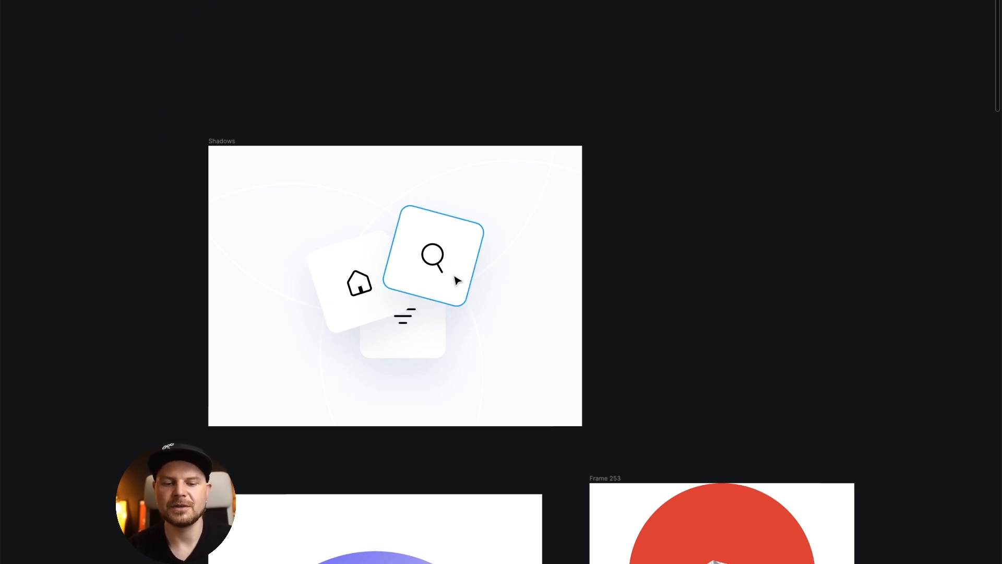
Duplicate the Shadows frame and place the copy to the right of the original.
{"action": "left_click", "coordinate": [224, 143]}
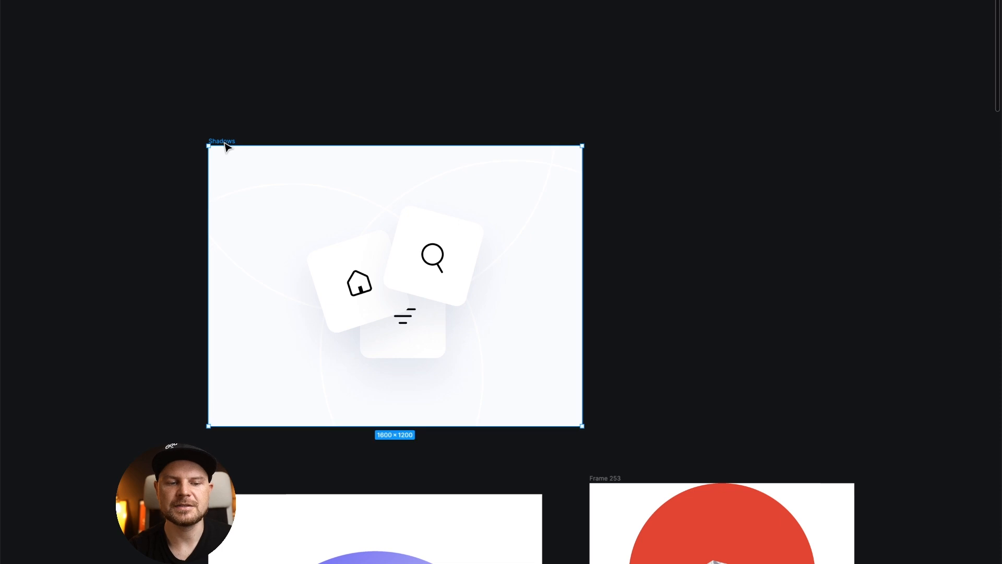
{"action": "left_click_drag", "start_coordinate": [224, 143], "coordinate": [674, 176]}
{"action": "scroll", "coordinate": [678, 175], "scroll_direction": "right", "scroll_amount": 10}
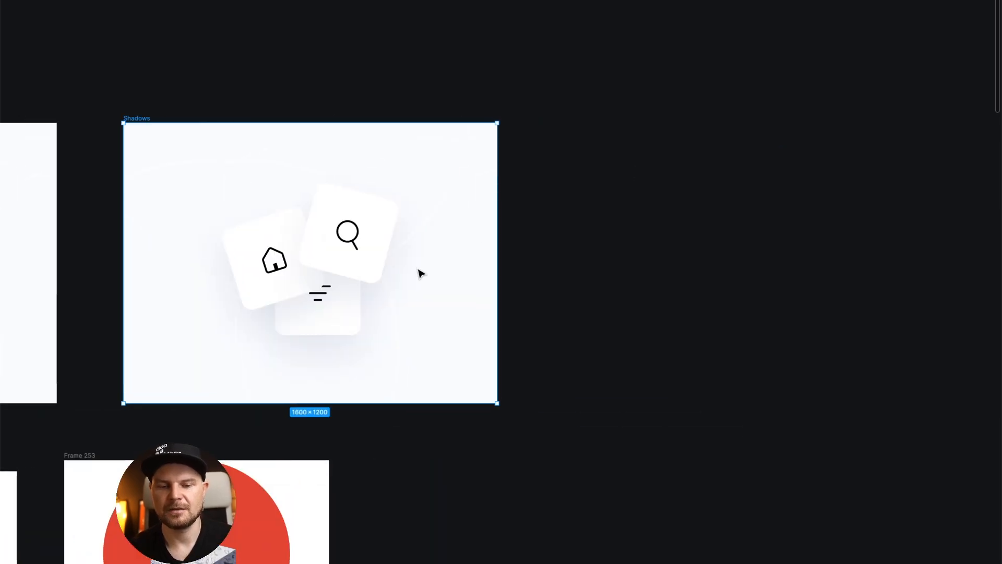
{"action": "scroll", "coordinate": [296, 253], "scroll_direction": "left", "scroll_amount": 3}
{"action": "scroll", "coordinate": [557, 280], "scroll_direction": "up", "scroll_amount": 5}
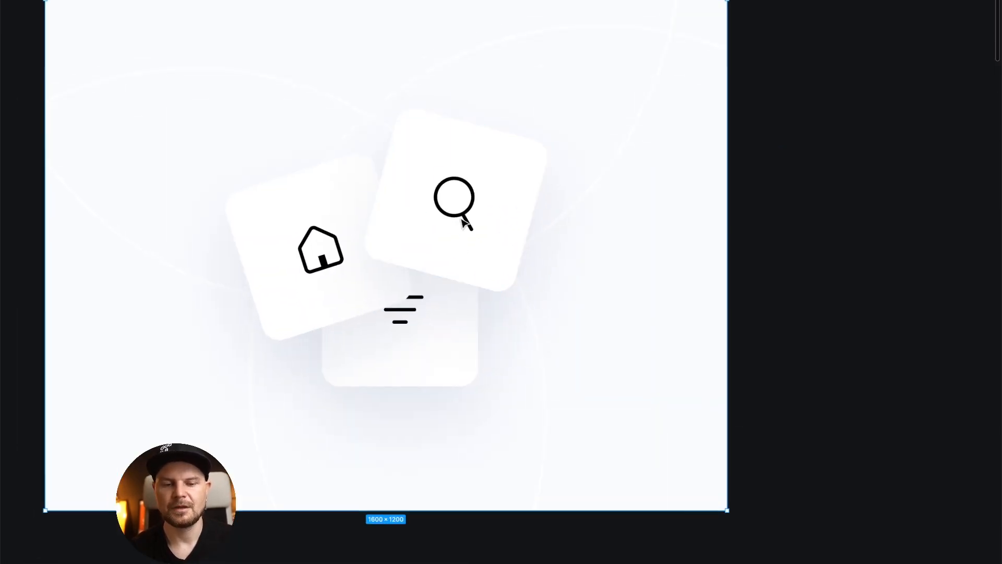
Delete the magnifier icon from the search card in the duplicated Shadows frame.
{"action": "double_click", "coordinate": [466, 218]}
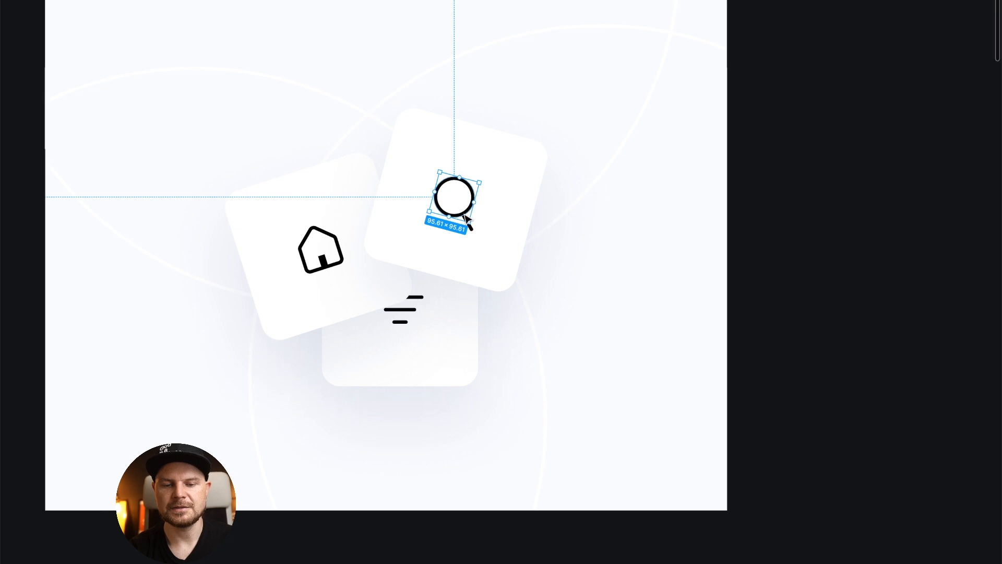
{"action": "key", "text": "Return"}
{"action": "key", "text": "Escape"}
{"action": "key", "text": "Escape"}
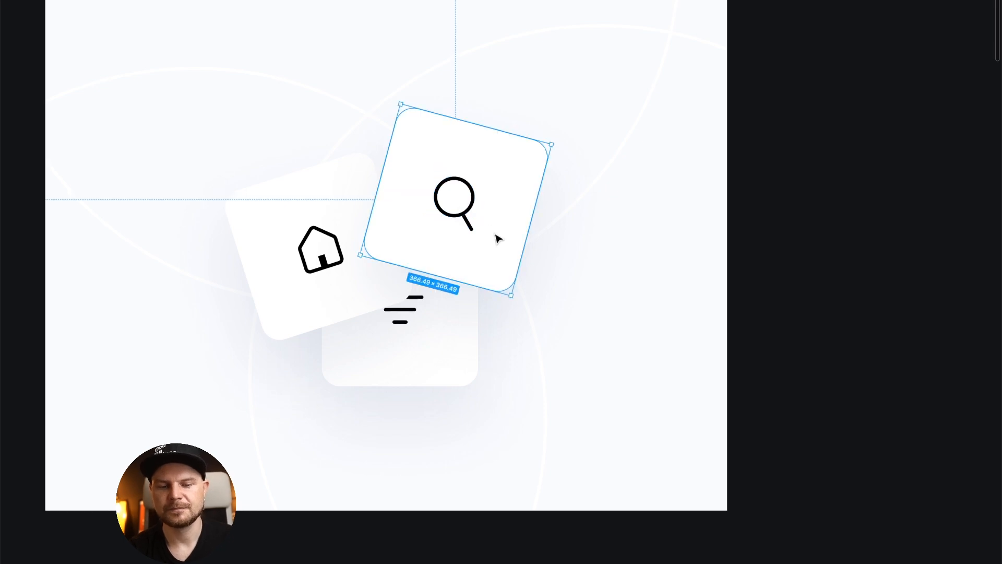
{"action": "left_click", "coordinate": [469, 224]}
{"action": "key", "text": "Delete"}
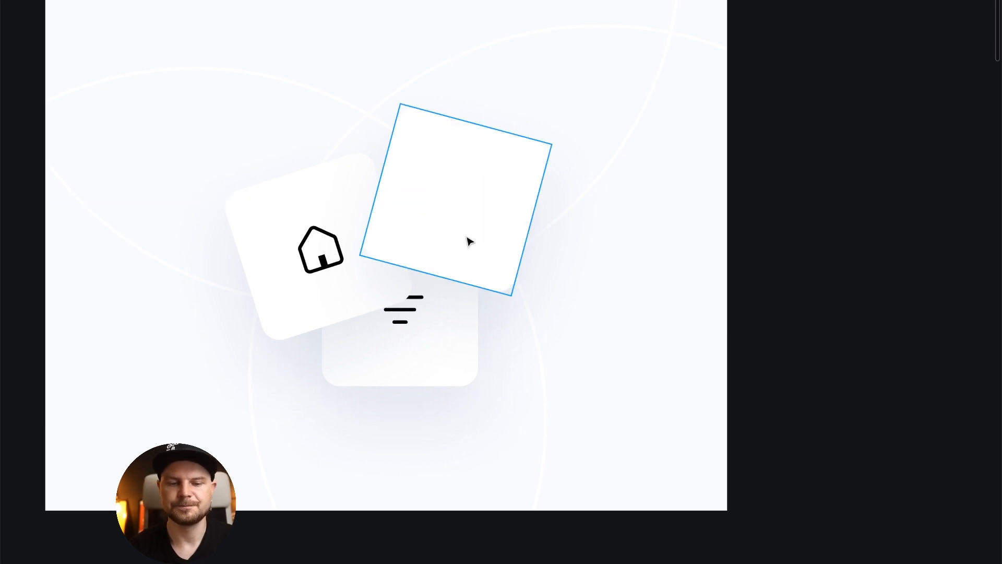
Delete the filter lines icon and the house icon from the other two cards in the duplicated frame.
{"action": "left_click", "coordinate": [404, 324]}
{"action": "left_click", "coordinate": [412, 315]}
{"action": "key", "text": "Delete"}
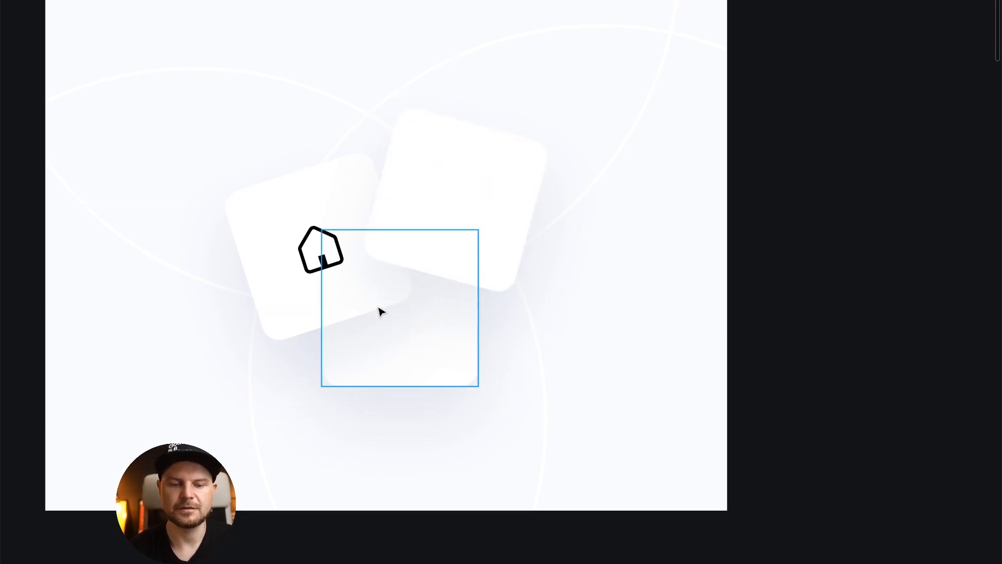
{"action": "left_click", "coordinate": [309, 260]}
{"action": "left_click", "coordinate": [304, 258]}
{"action": "key", "text": "Delete"}
Fill the three blank cards with random photos using the Unsplash plugin.
{"action": "left_click", "coordinate": [412, 253]}
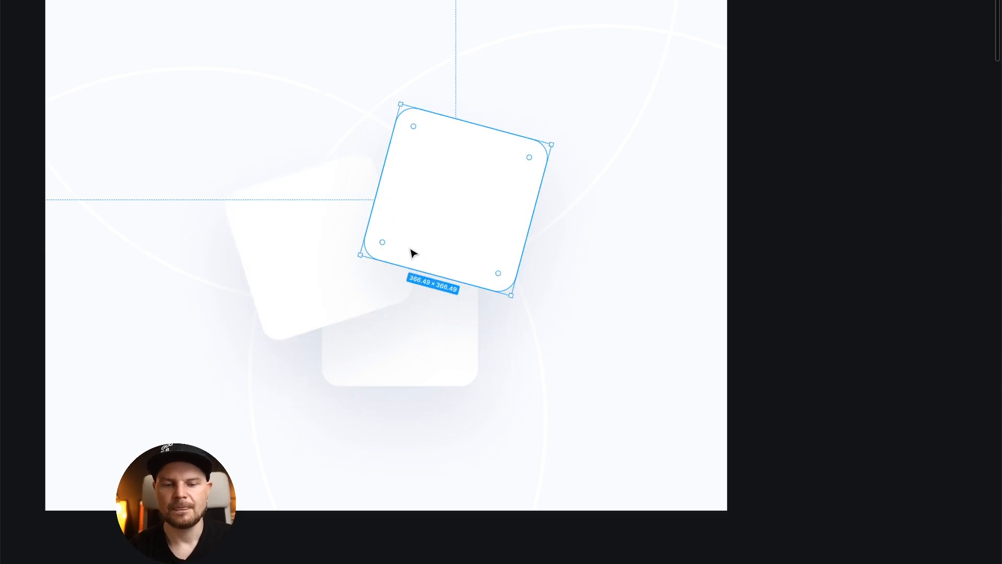
{"action": "key", "text": "ctrl+a"}
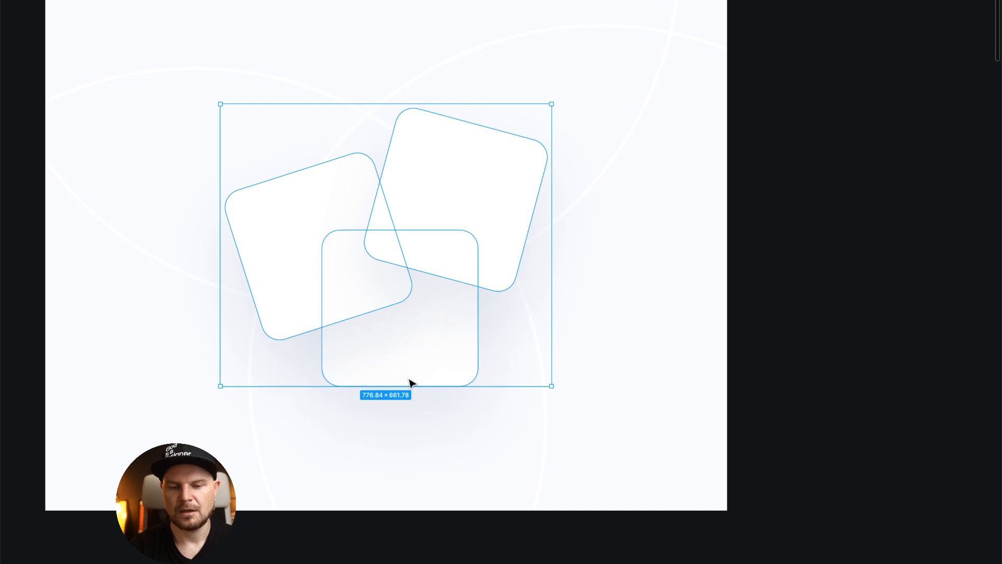
{"action": "right_click", "coordinate": [410, 383]}
{"action": "mouse_move", "coordinate": [476, 468]}
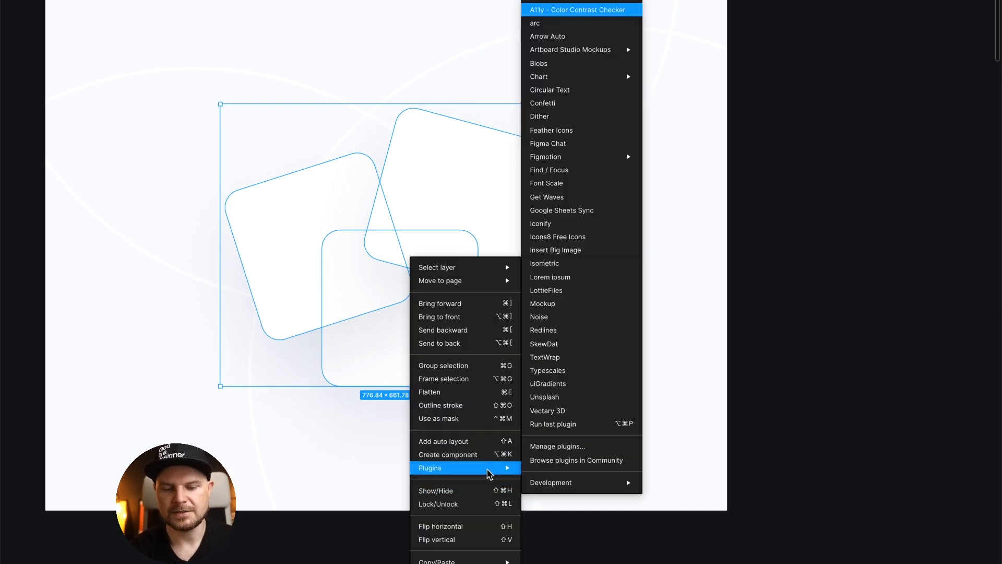
{"action": "left_click", "coordinate": [569, 397]}
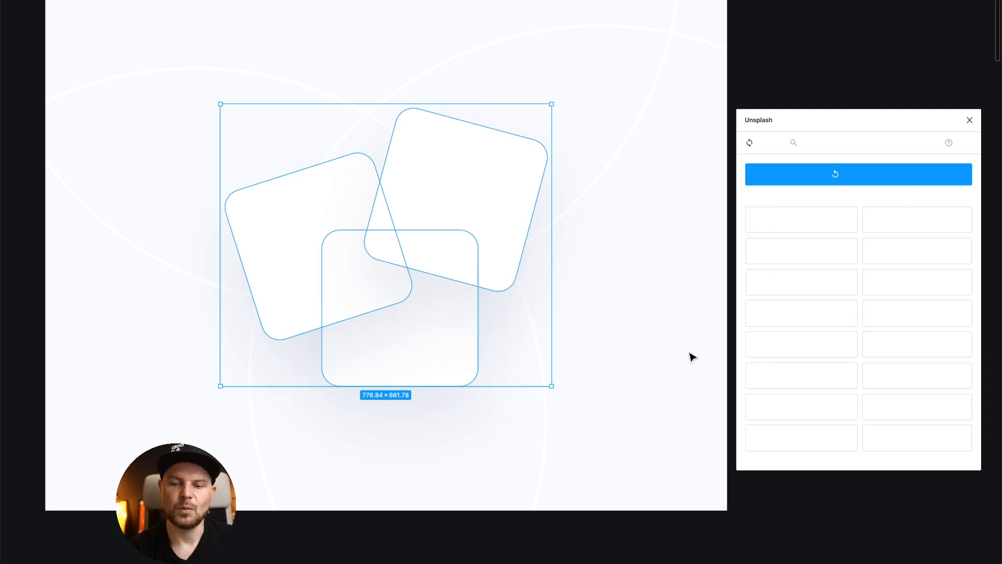
{"action": "left_click", "coordinate": [865, 176]}
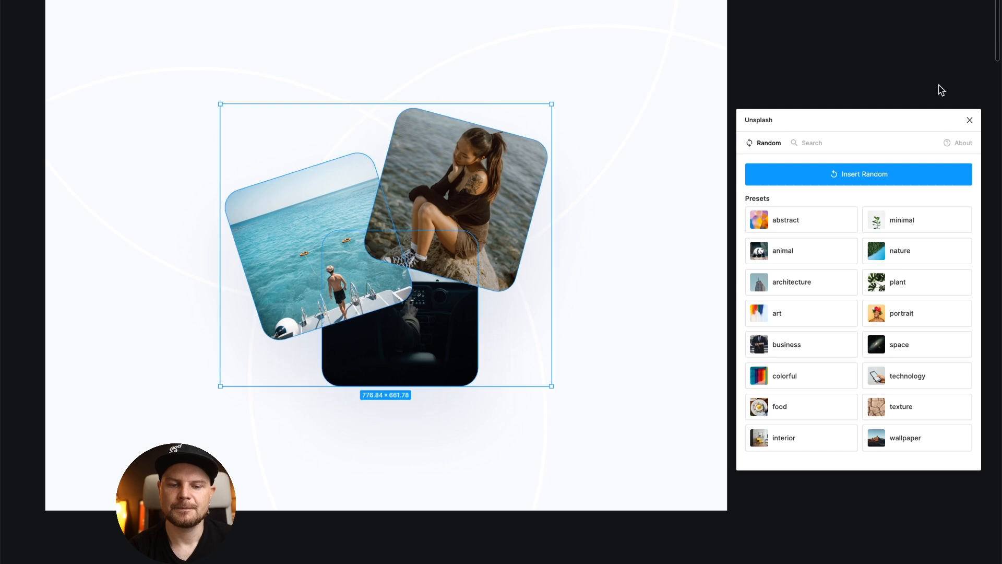
{"action": "left_click", "coordinate": [970, 121]}
{"action": "left_click", "coordinate": [829, 204]}
Move the sea photo card to the upper left of the duplicated frame and the woman photo card to its upper right.
{"action": "scroll", "coordinate": [829, 204], "scroll_direction": "down", "scroll_amount": 5}
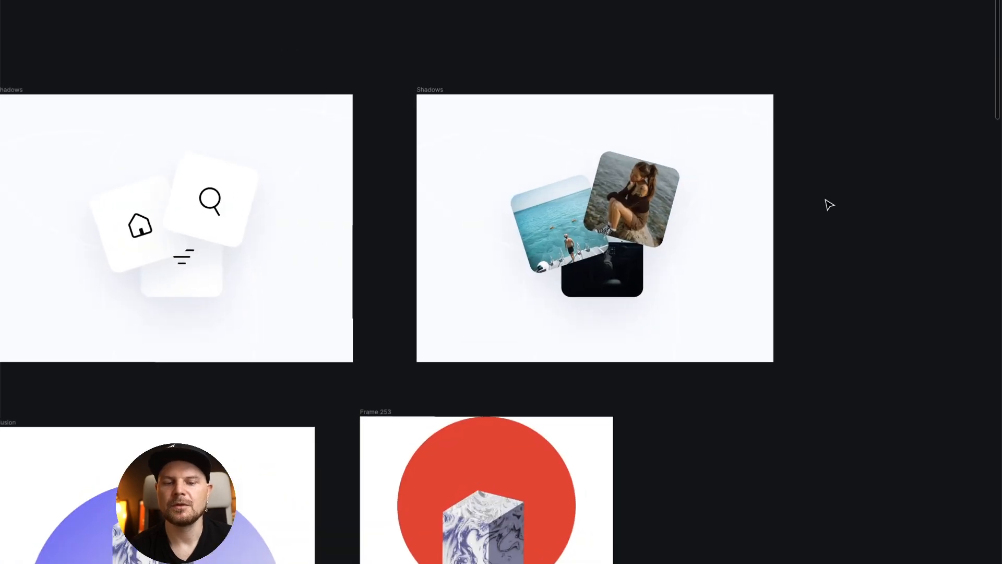
{"action": "scroll", "coordinate": [828, 204], "scroll_direction": "up", "scroll_amount": 2}
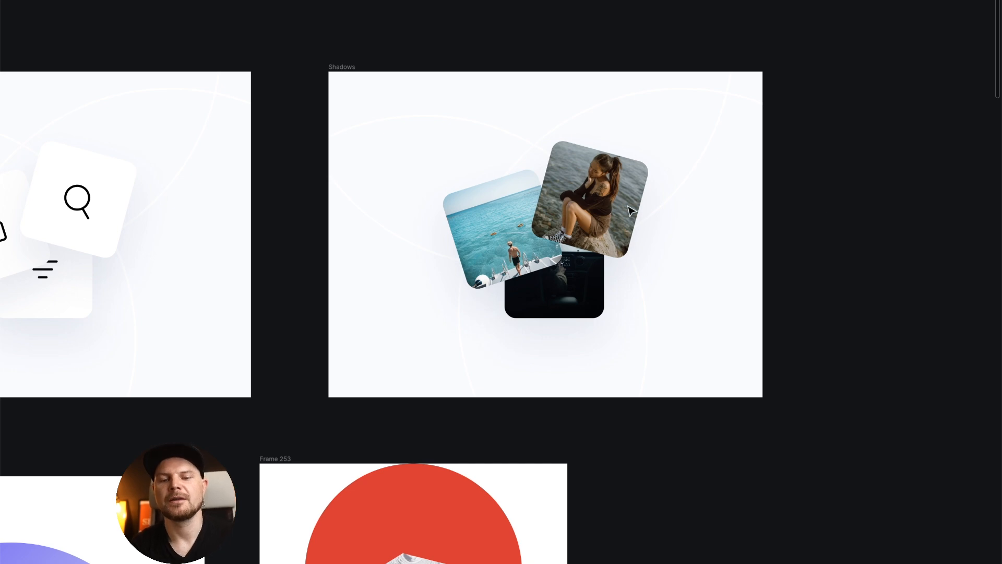
{"action": "left_click", "coordinate": [504, 219]}
{"action": "left_click_drag", "start_coordinate": [485, 210], "coordinate": [399, 157]}
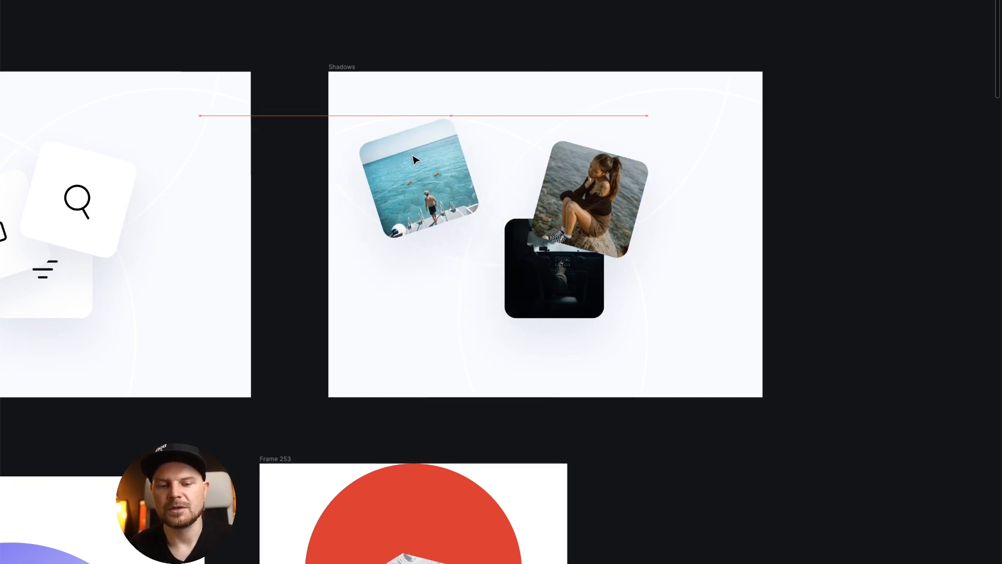
{"action": "left_click_drag", "start_coordinate": [595, 193], "coordinate": [696, 142]}
Duplicate the dark car photo card below the woman photo, scale the copy to about 290 × 290 and tilt it slightly counterclockwise.
{"action": "left_click_drag", "start_coordinate": [574, 267], "coordinate": [693, 271]}
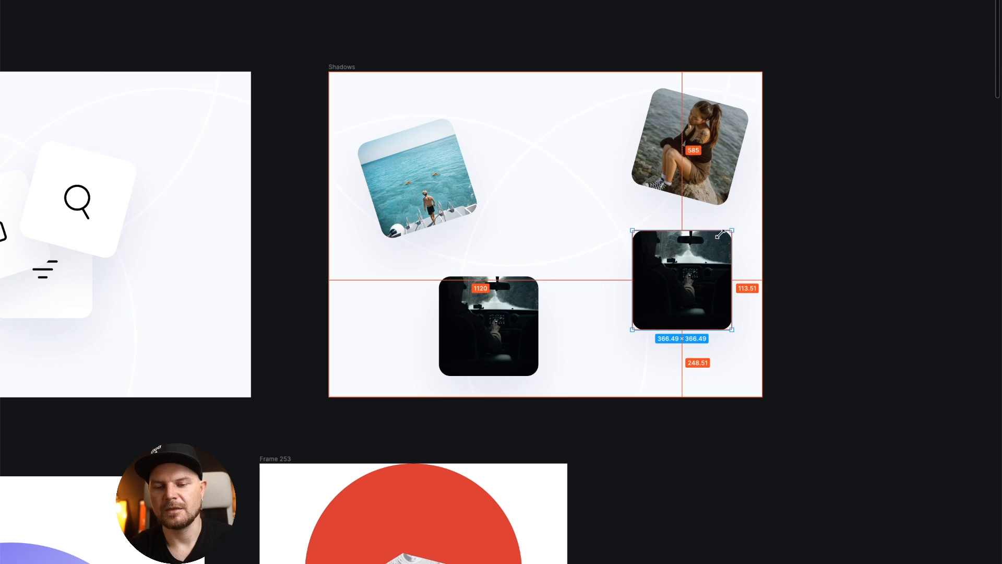
{"action": "left_click_drag", "start_coordinate": [731, 231], "coordinate": [716, 234]}
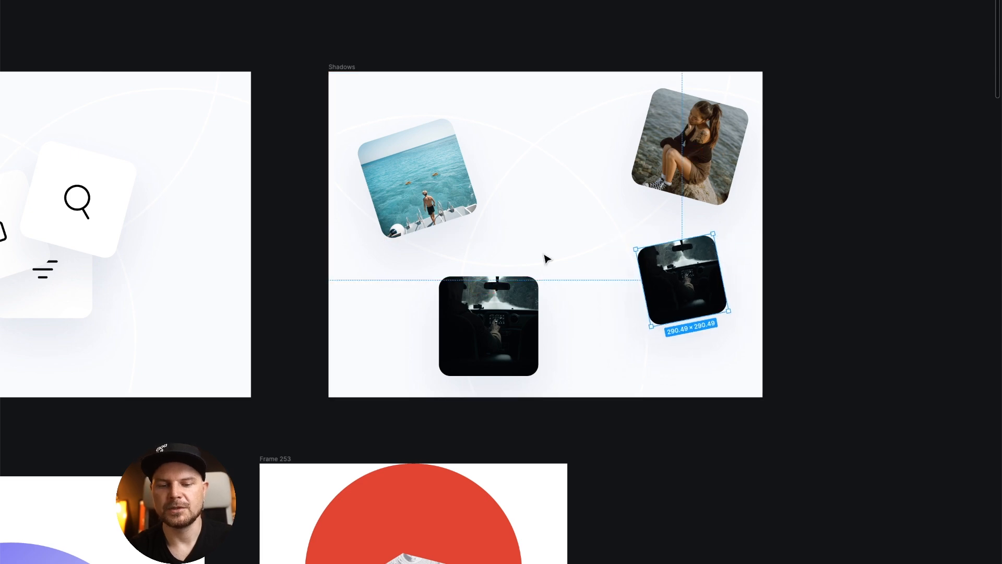
Add the heading text "Join the community of 300+ amazing people" in the middle of the duplicated frame.
{"action": "left_click", "coordinate": [535, 225]}
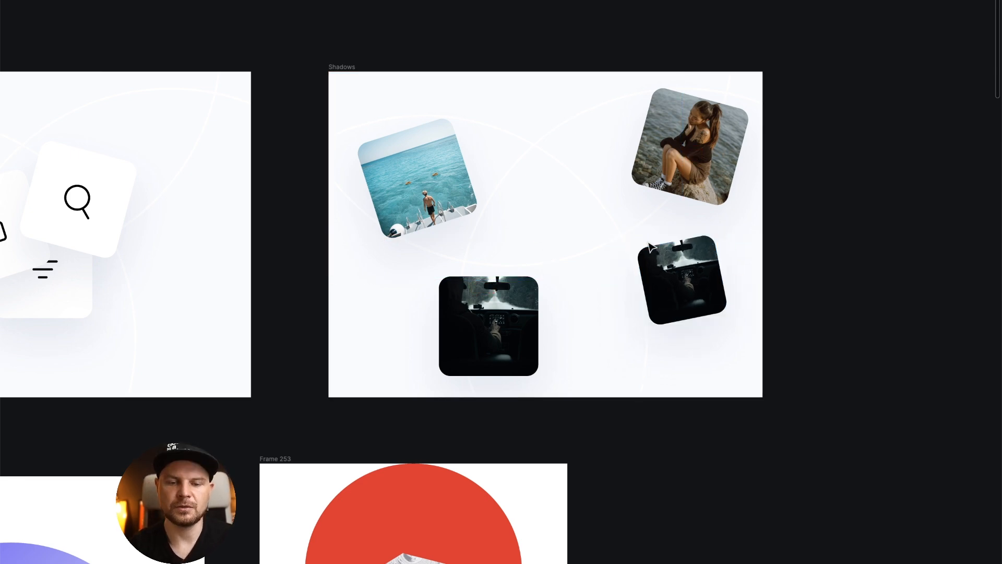
{"action": "type", "text": "Join"}
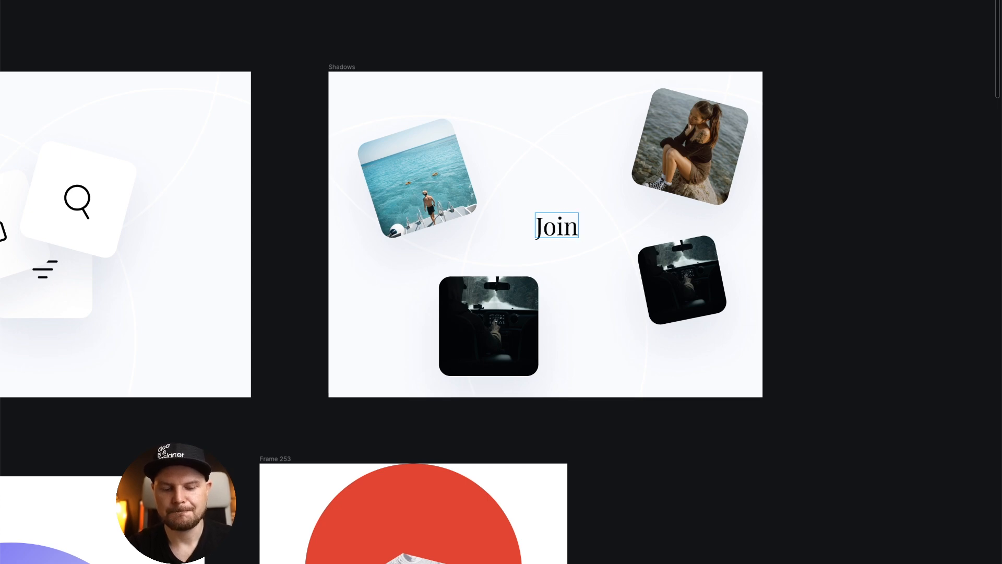
{"action": "type", "text": " the communi"}
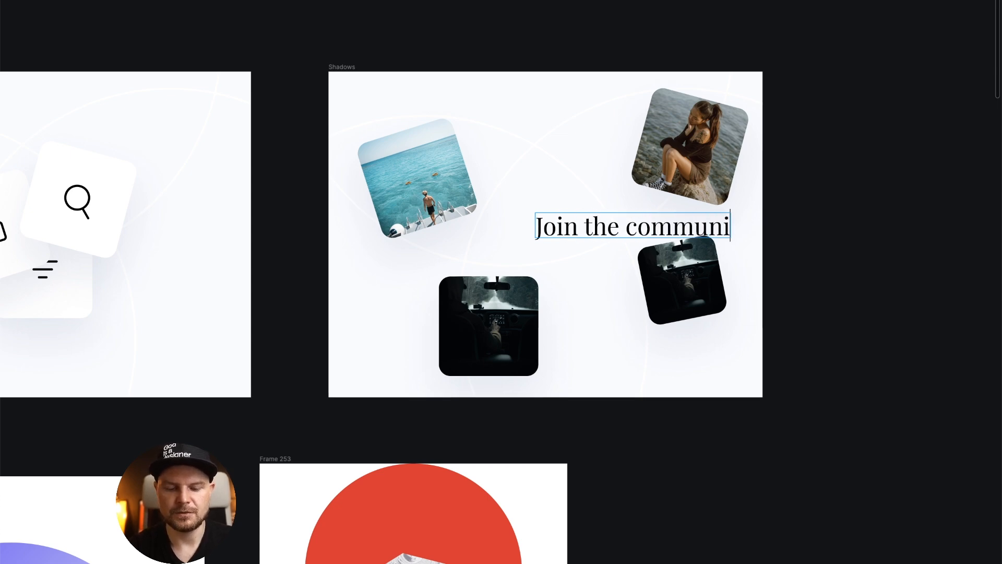
{"action": "type", "text": "ty o"}
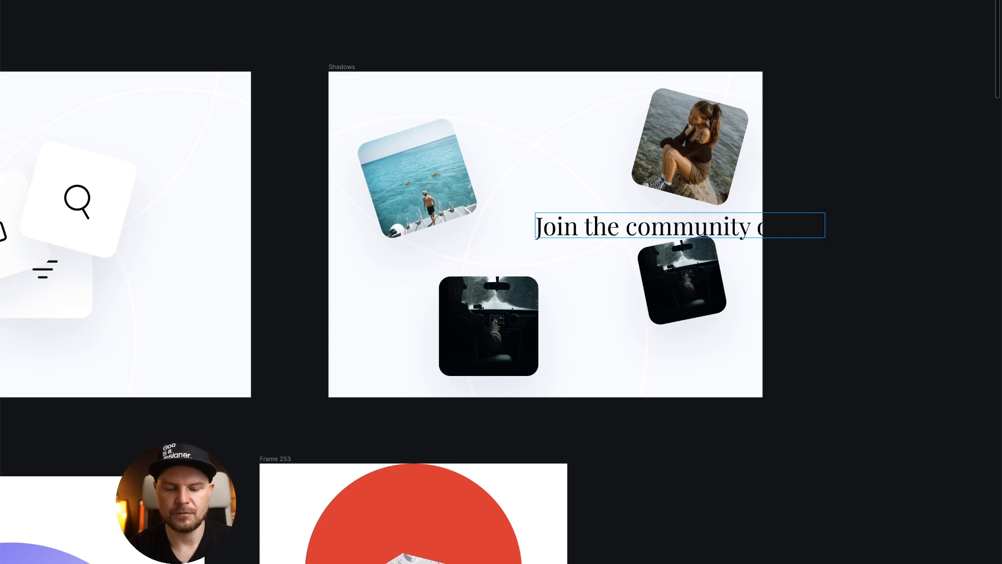
{"action": "type", "text": "f ="}
{"action": "key", "text": "BackSpace"}
{"action": "type", "text": "+ "}
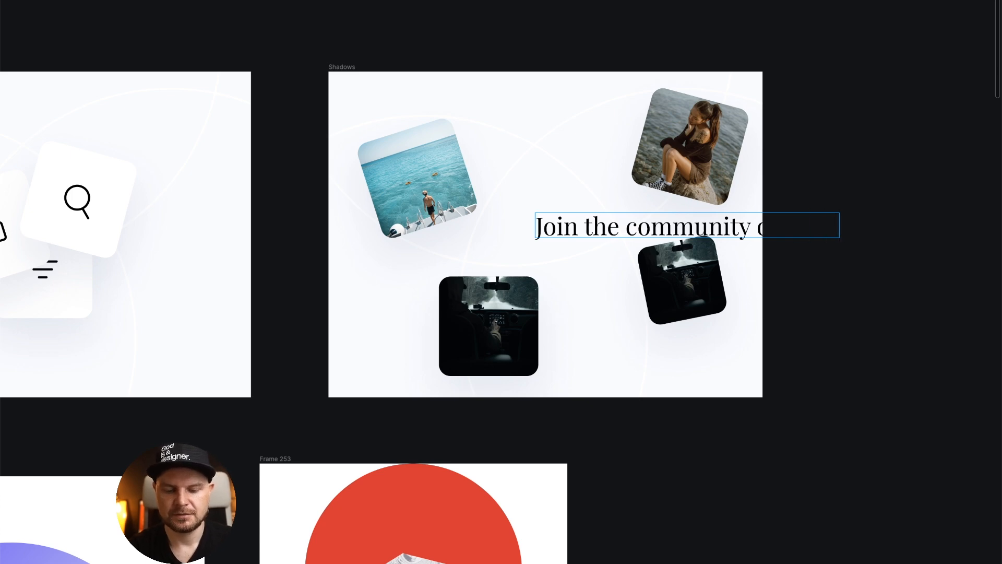
{"action": "type", "text": "amazing peop"}
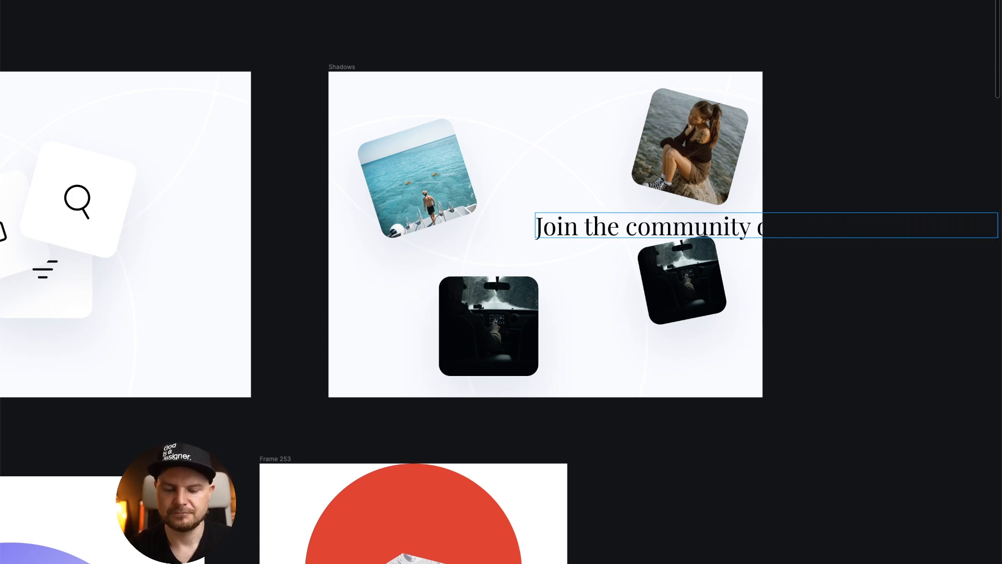
{"action": "key", "text": "Escape"}
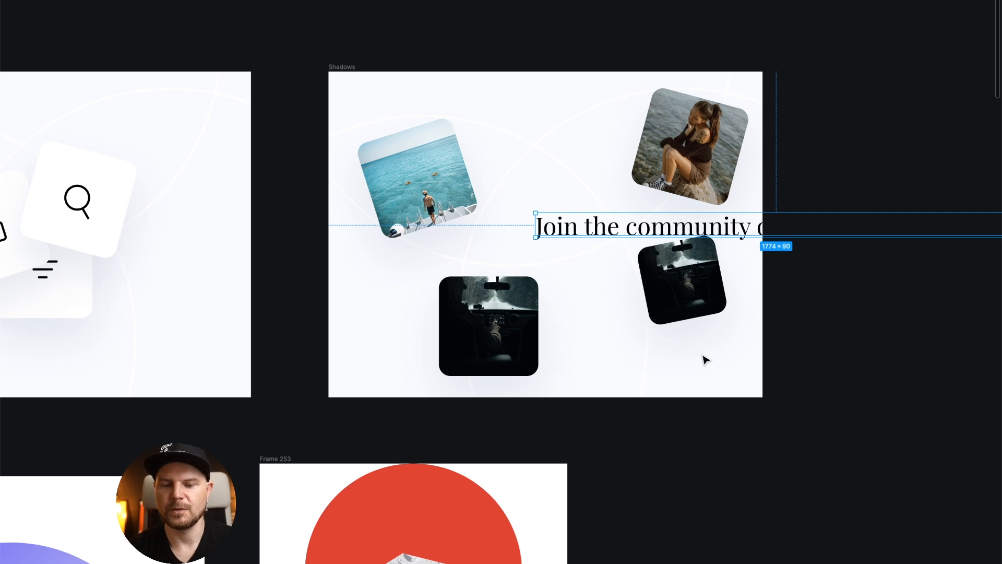
Center-align the heading, narrow its text box to 826 so it wraps onto three lines, and position it between the photo cards.
{"action": "key", "text": "ctrl+backslash"}
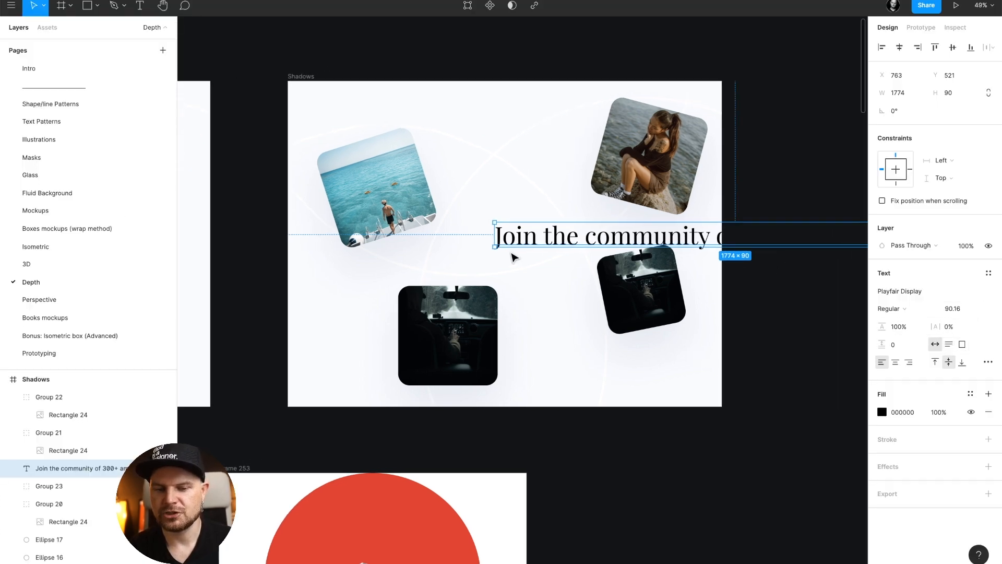
{"action": "left_click_drag", "start_coordinate": [494, 239], "coordinate": [442, 244]}
{"action": "key", "text": "ctrl+alt+t"}
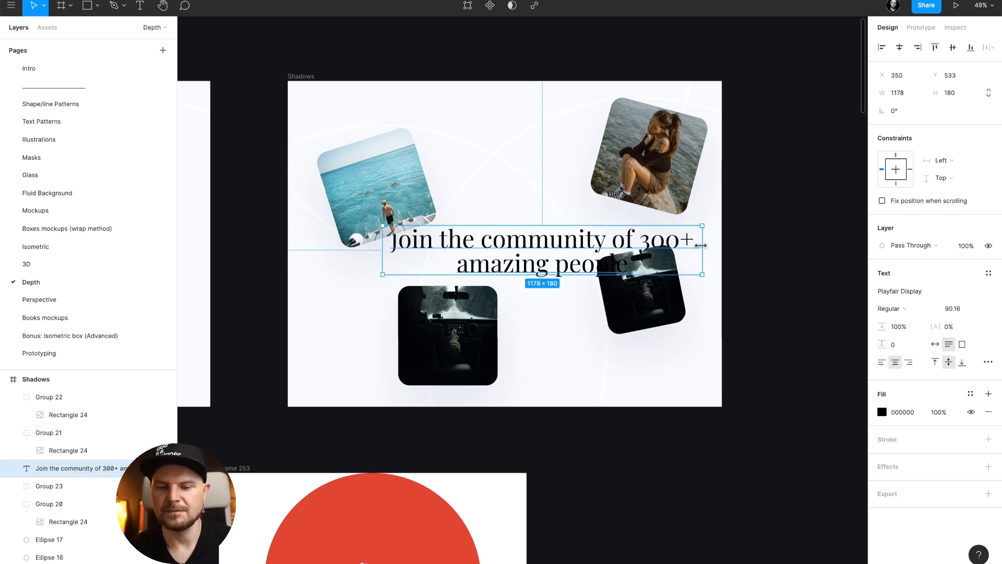
{"action": "left_click_drag", "start_coordinate": [700, 245], "coordinate": [655, 247]}
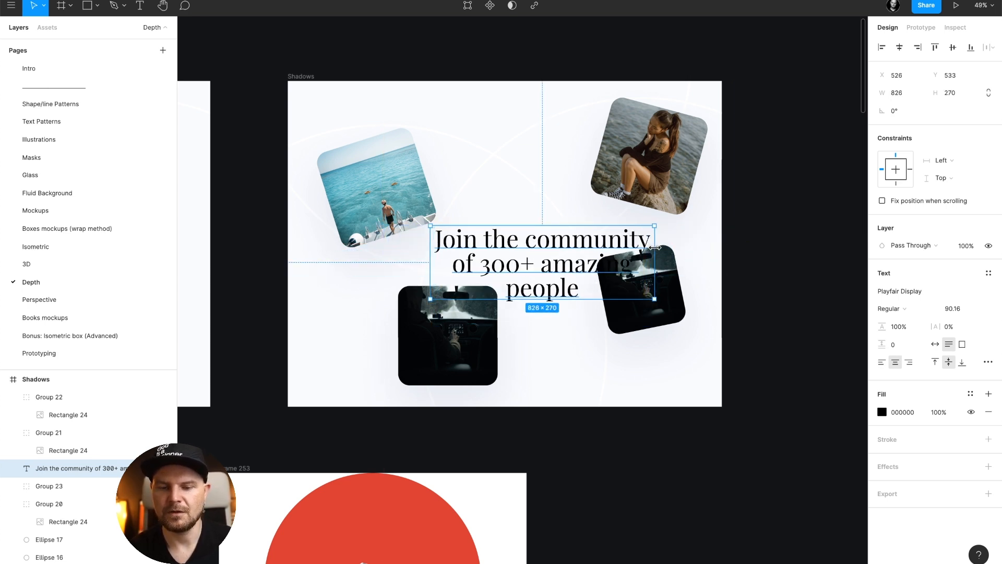
{"action": "left_click_drag", "start_coordinate": [549, 274], "coordinate": [515, 250]}
{"action": "left_click", "coordinate": [905, 291]}
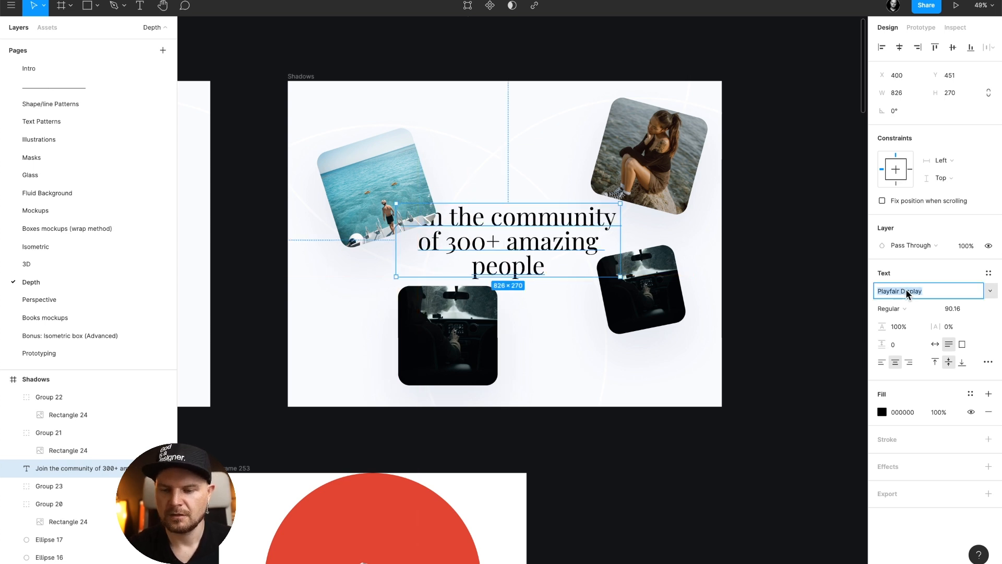
{"action": "type", "text": "NMu"}
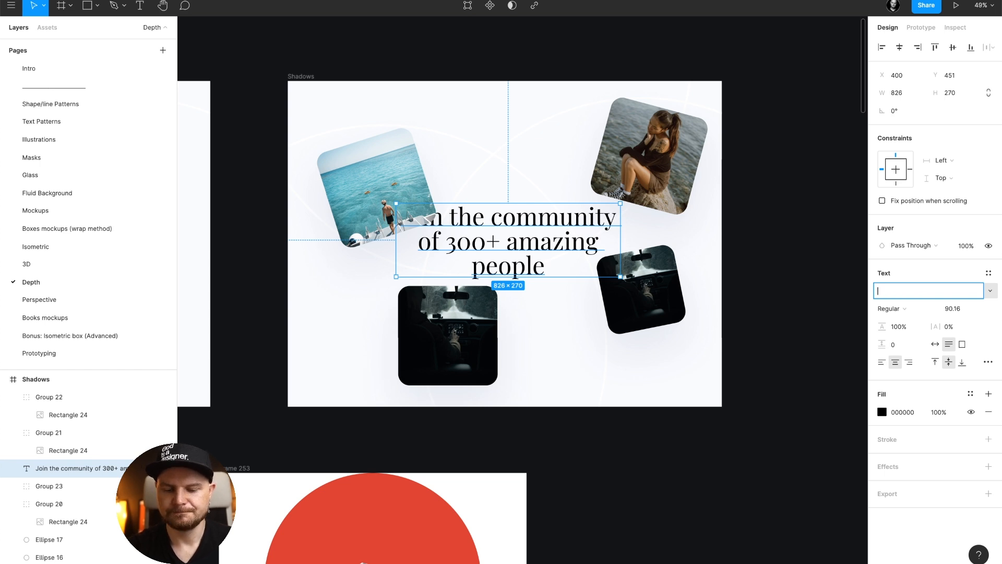
{"action": "type", "text": "Muli"}
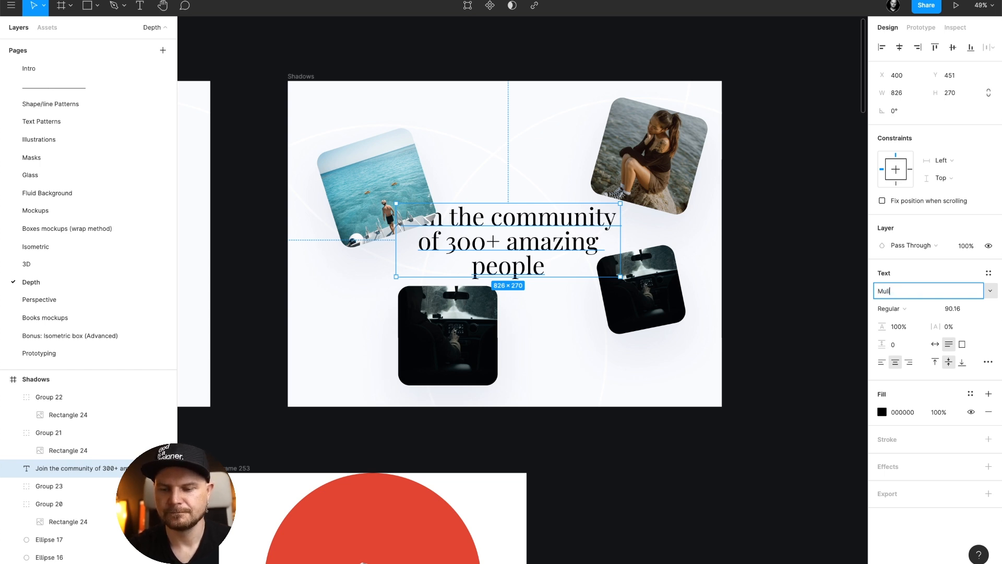
{"action": "key", "text": "Escape"}
Set the heading's font to Podkova.
{"action": "left_click", "coordinate": [990, 291]}
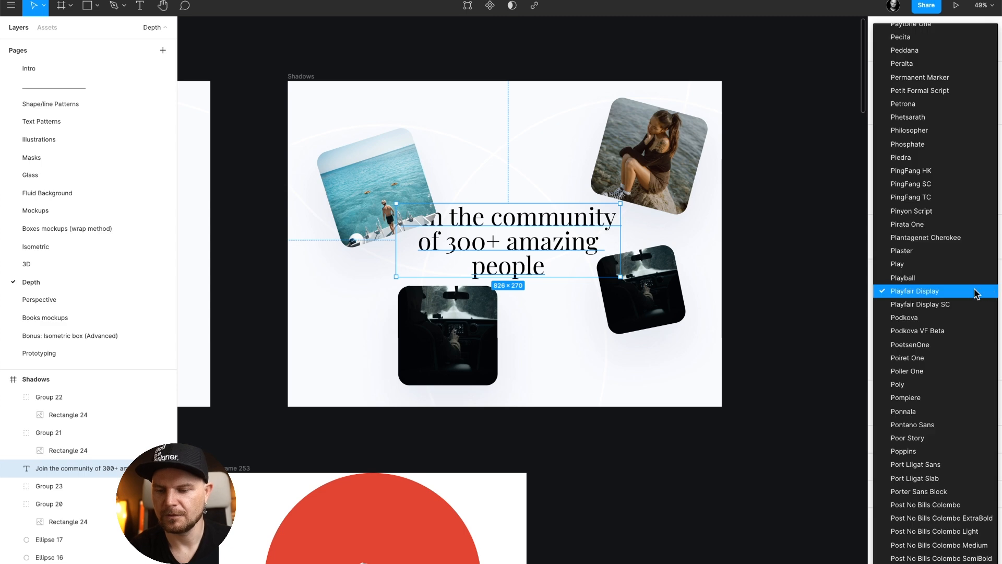
{"action": "left_click", "coordinate": [956, 318]}
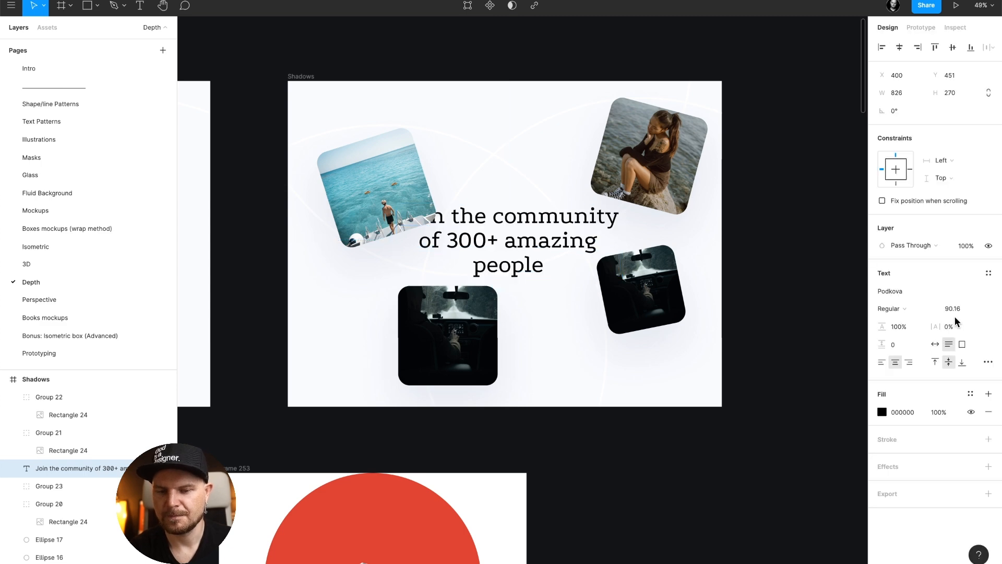
Spread the sea photo and both car cards away from the heading, tilting the large car card about 13° clockwise.
{"action": "left_click_drag", "start_coordinate": [408, 191], "coordinate": [387, 170]}
{"action": "left_click", "coordinate": [646, 189]}
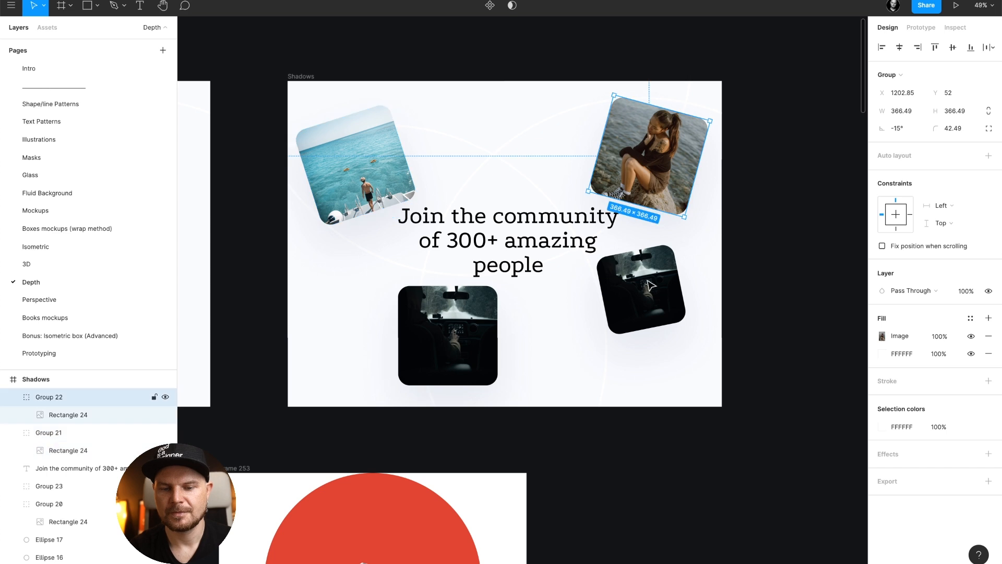
{"action": "left_click_drag", "start_coordinate": [649, 284], "coordinate": [640, 298]}
{"action": "left_click_drag", "start_coordinate": [475, 351], "coordinate": [420, 346]}
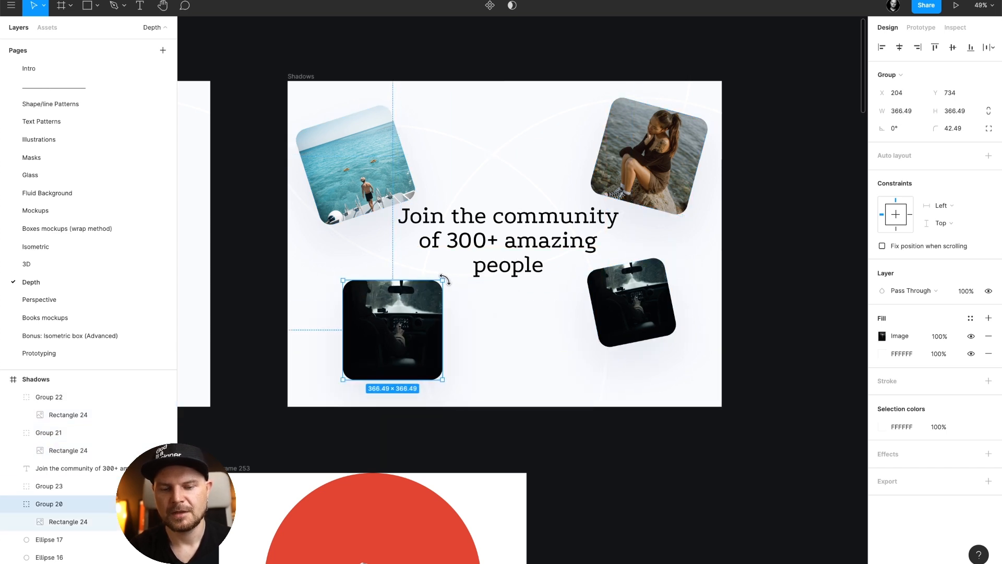
{"action": "left_click_drag", "start_coordinate": [444, 279], "coordinate": [455, 292]}
Duplicate the large car card in front of the sea photo at about 283 × 283, and place another copy overlapping the lower-right card.
{"action": "left_click_drag", "start_coordinate": [406, 321], "coordinate": [441, 128]}
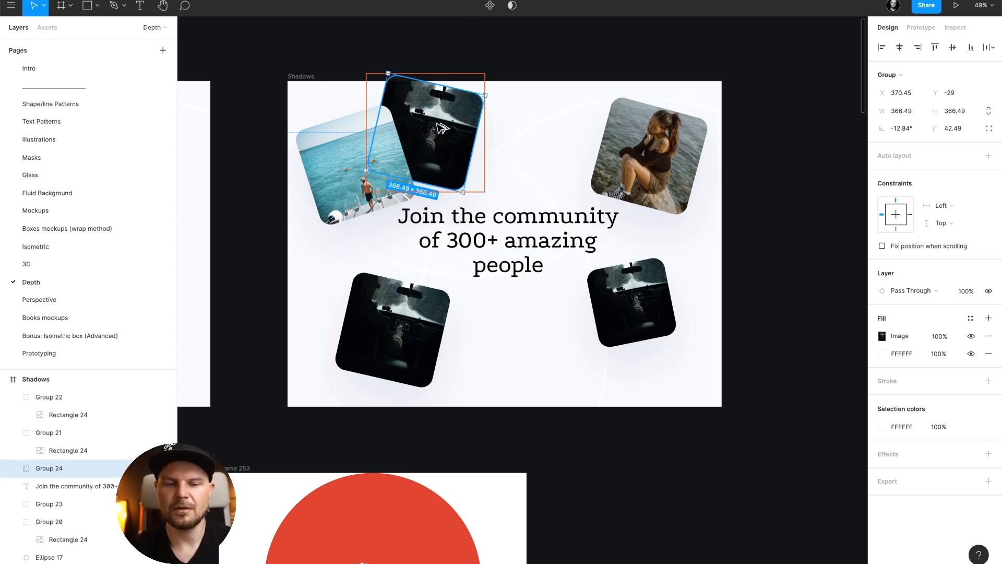
{"action": "left_click_drag", "start_coordinate": [463, 192], "coordinate": [445, 165]}
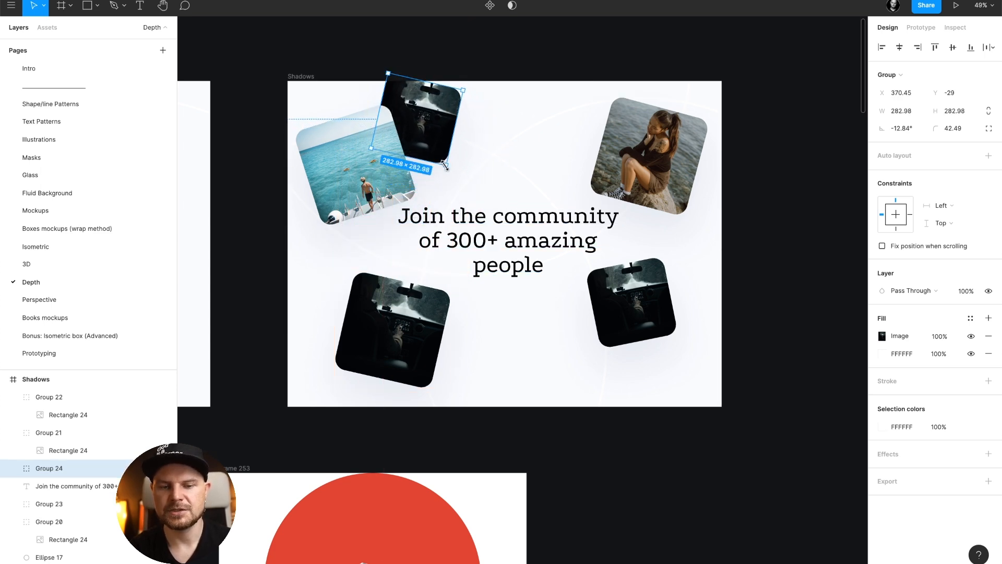
{"action": "key", "text": "ctrl+]"}
{"action": "key", "text": "ctrl+]"}
{"action": "left_click_drag", "start_coordinate": [428, 127], "coordinate": [642, 397]}
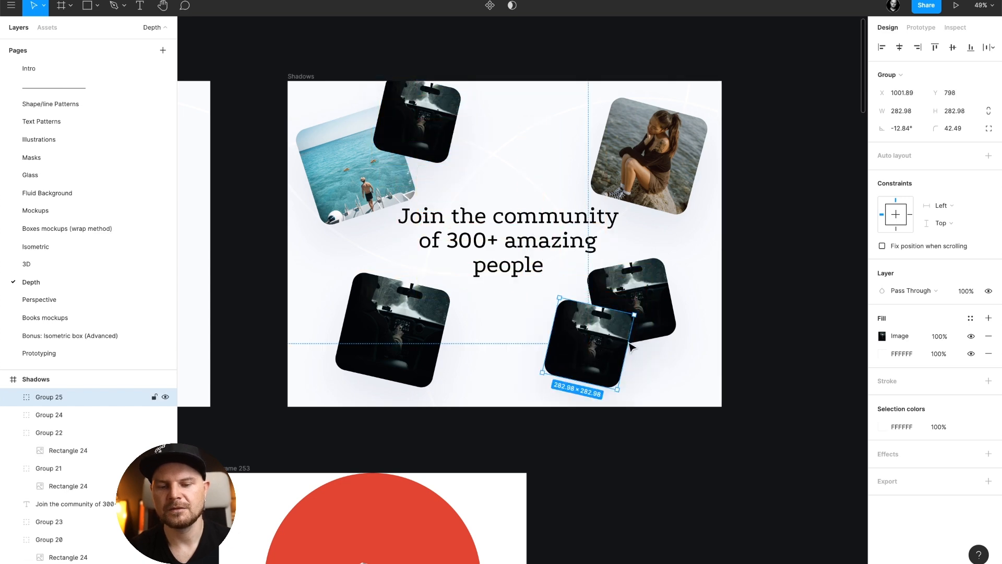
Fill the sea photo card and the car cards with portrait photos using the Unsplash plugin.
{"action": "left_click", "coordinate": [437, 334], "text": "shift"}
{"action": "left_click", "coordinate": [418, 125], "text": "shift"}
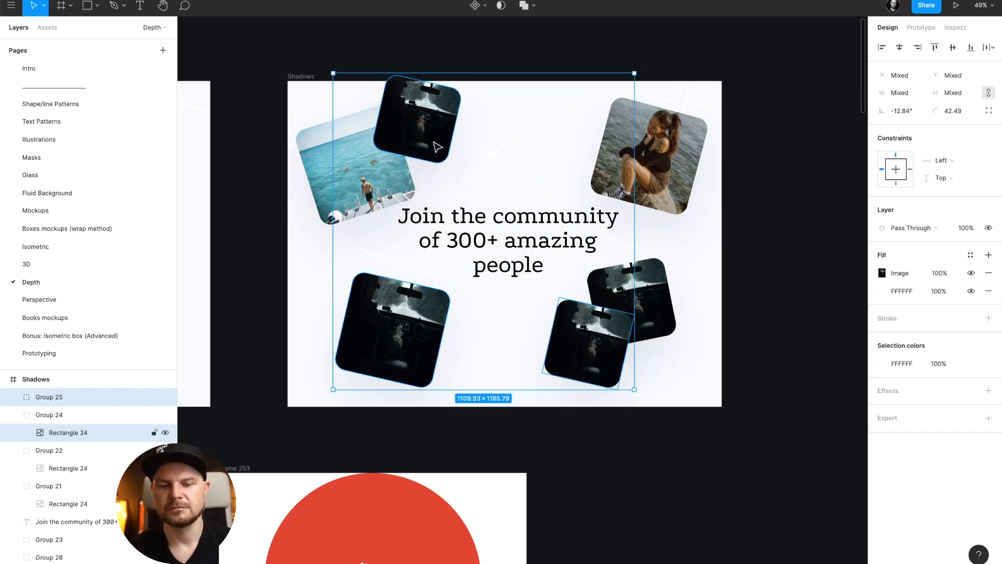
{"action": "left_click", "coordinate": [354, 191], "text": "shift"}
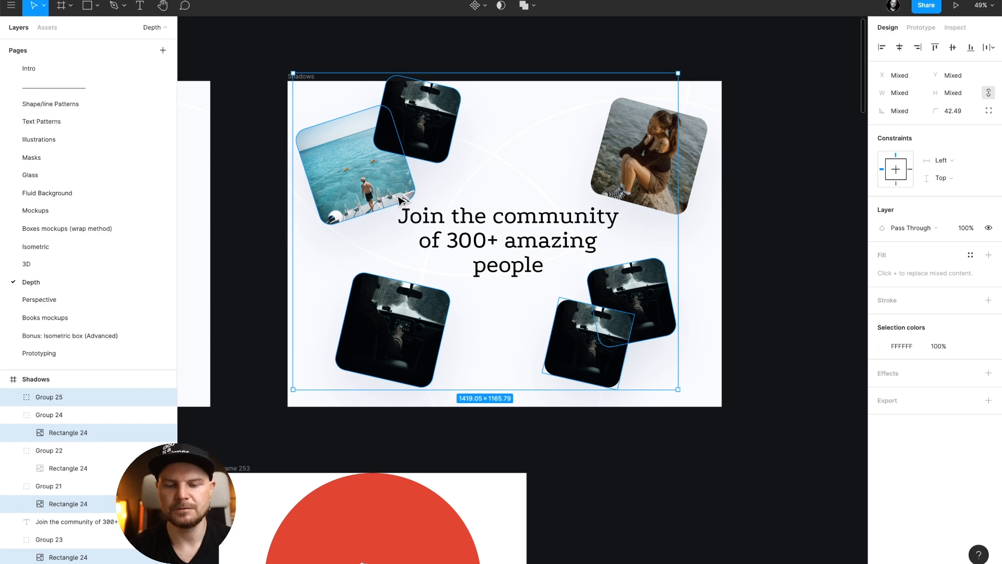
{"action": "key", "text": "alt+super+p"}
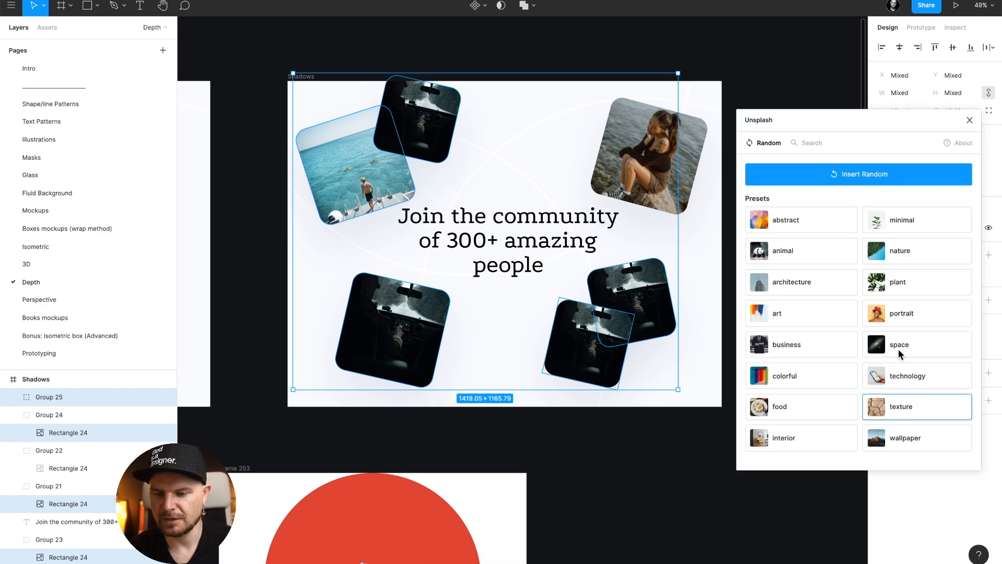
{"action": "left_click", "coordinate": [887, 313]}
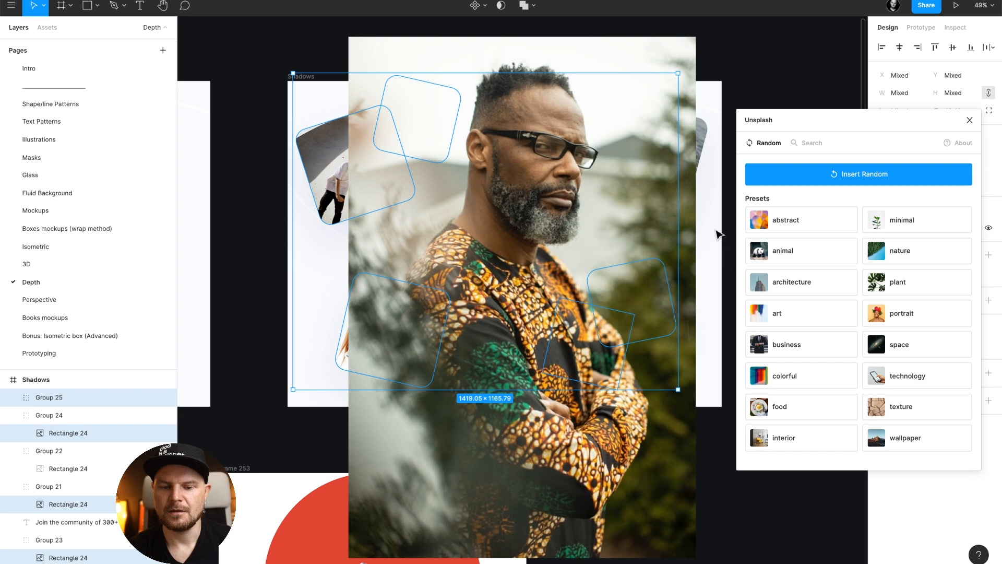
Close the Unsplash plugin and delete the oversized portrait image covering the frame.
{"action": "left_click", "coordinate": [969, 120]}
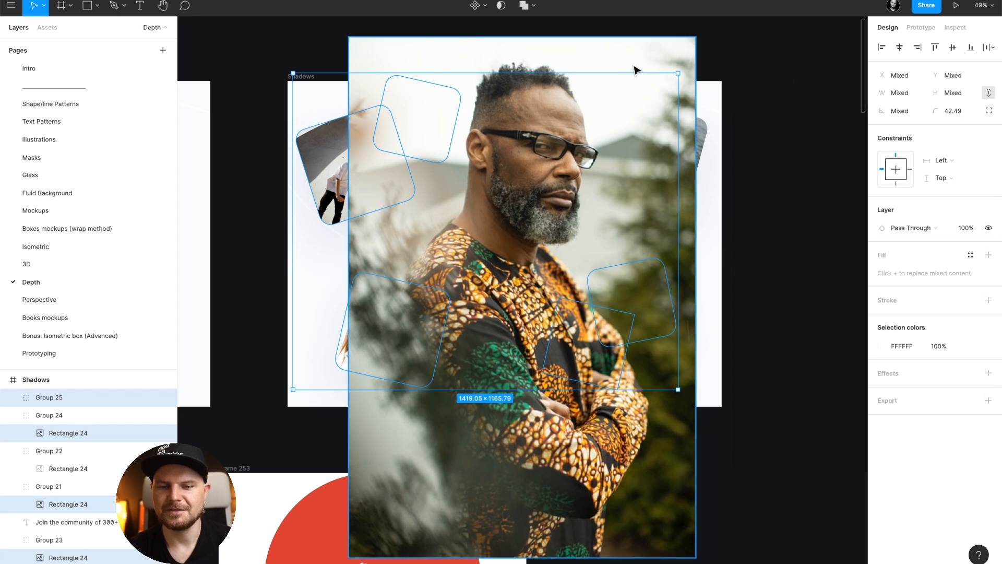
{"action": "left_click", "coordinate": [635, 69]}
{"action": "key", "text": "Delete"}
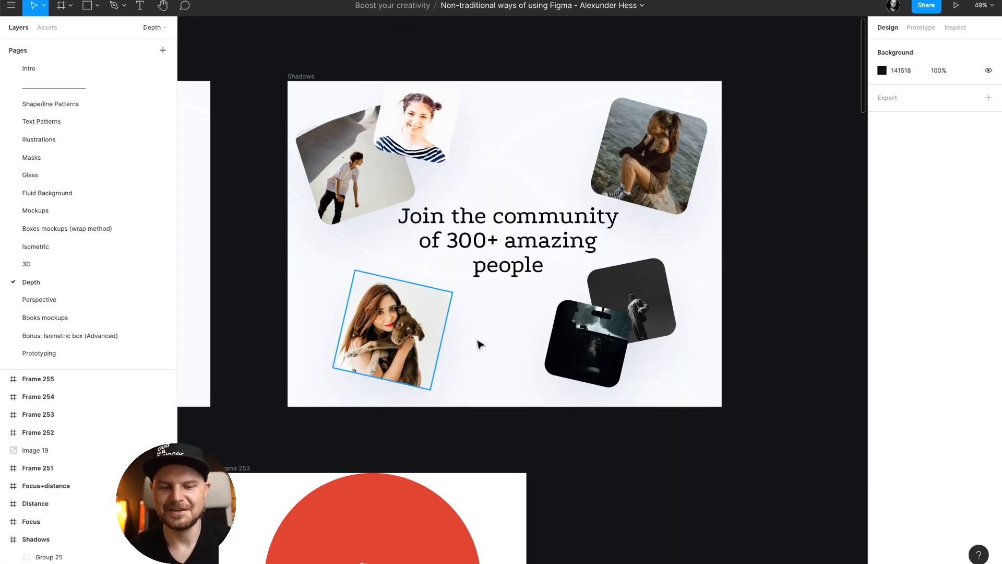
{"action": "left_click", "coordinate": [566, 362]}
{"action": "left_click", "coordinate": [702, 358]}
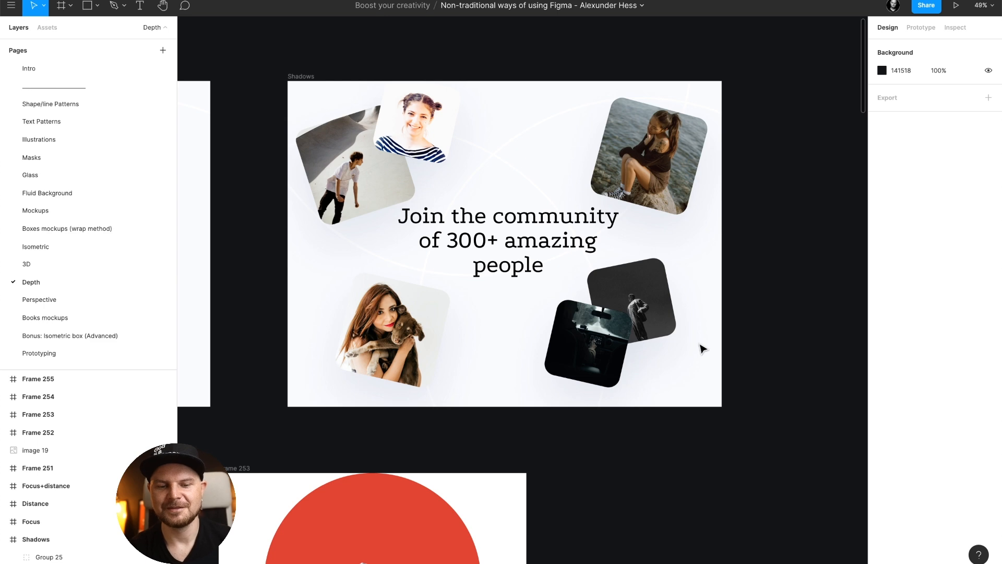
Widen the frame equally on both sides, and spread the photos beside the heading and the seated woman's photo outward.
{"action": "left_click", "coordinate": [298, 77]}
{"action": "left_click_drag", "start_coordinate": [288, 110], "coordinate": [227, 115]}
{"action": "left_click", "coordinate": [388, 155]}
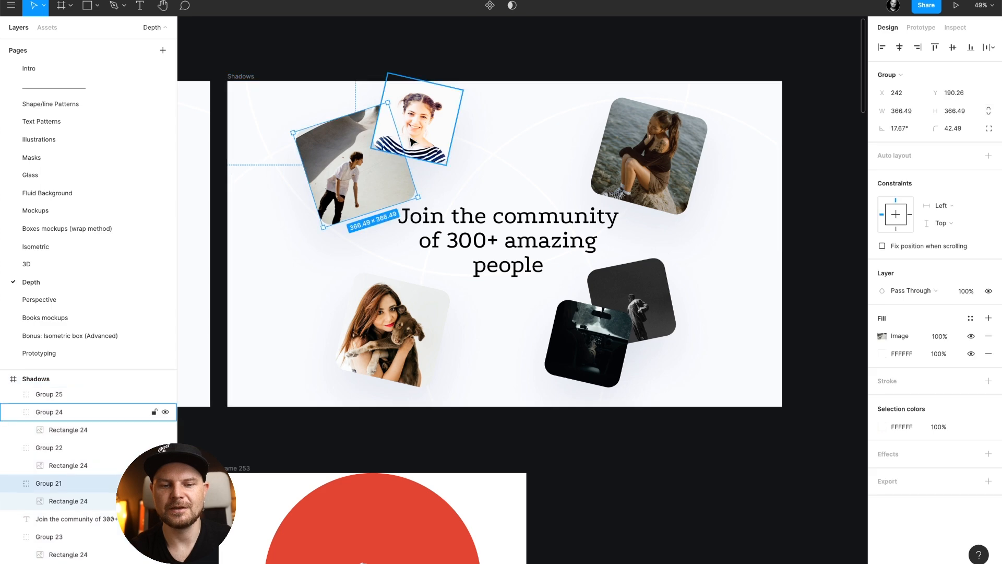
{"action": "left_click", "coordinate": [399, 315], "text": "shift"}
{"action": "left_click", "coordinate": [399, 315]}
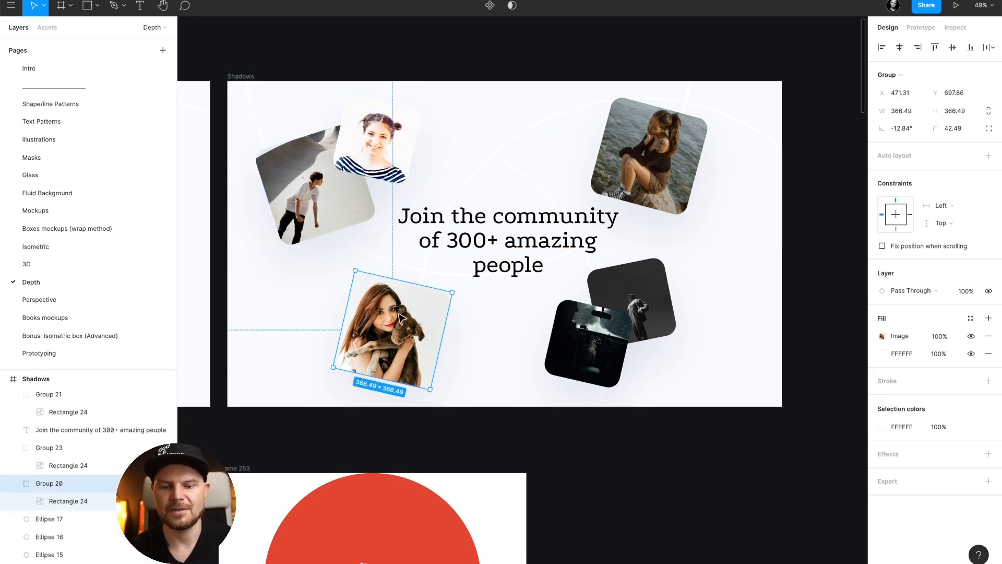
{"action": "left_click_drag", "start_coordinate": [399, 315], "coordinate": [355, 316]}
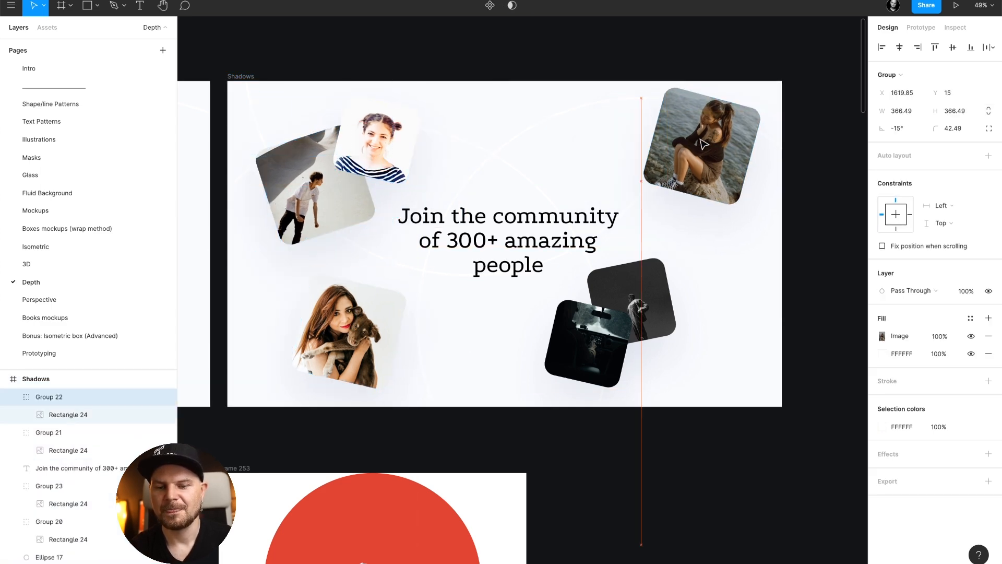
Move the two overlapping lower-right cards further right and reduce their overlap.
{"action": "left_click", "coordinate": [647, 293]}
{"action": "left_click", "coordinate": [611, 343], "text": "shift"}
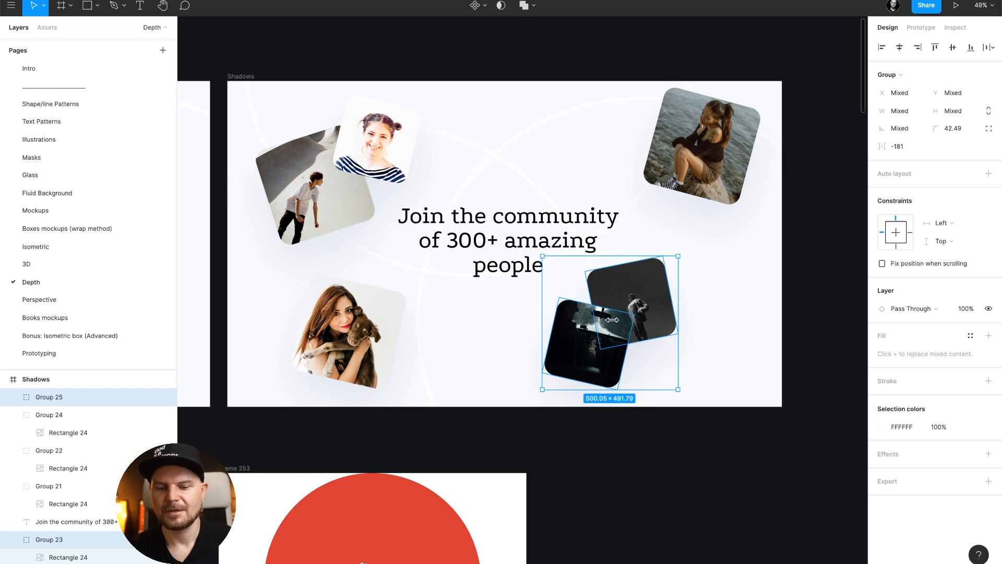
{"action": "left_click_drag", "start_coordinate": [612, 319], "coordinate": [659, 339]}
{"action": "left_click", "coordinate": [614, 343]}
{"action": "left_click", "coordinate": [663, 462]}
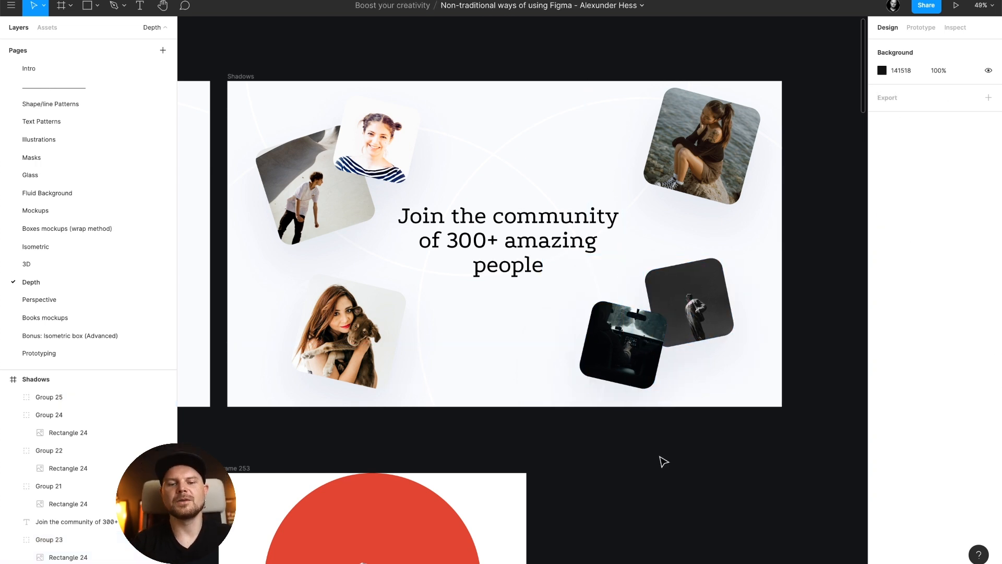
Shift the two overlapping upper-left photos slightly up and to the left.
{"action": "left_click", "coordinate": [375, 125]}
{"action": "left_click", "coordinate": [324, 207], "text": "shift"}
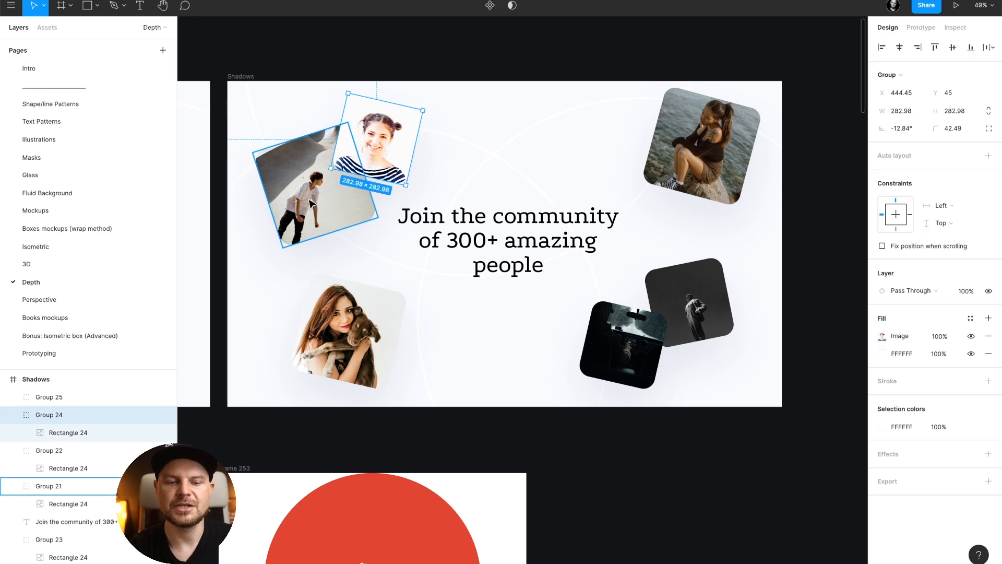
{"action": "left_click_drag", "start_coordinate": [364, 207], "coordinate": [354, 195]}
{"action": "left_click", "coordinate": [486, 181]}
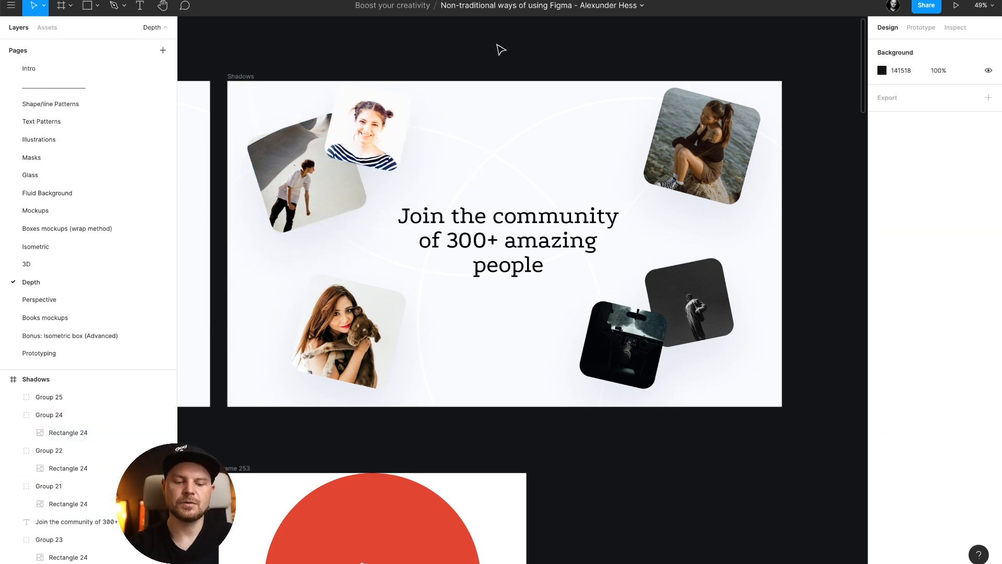
Draw a small horizontal rectangle centered below the heading as a button placeholder.
{"action": "key", "text": "r"}
{"action": "mouse_move", "coordinate": [468, 307]}
{"action": "left_mouse_down"}
{"action": "mouse_move", "coordinate": [550, 331]}
{"action": "mouse_move", "coordinate": [527, 332]}
{"action": "left_mouse_up"}
{"action": "left_click", "coordinate": [554, 50]}
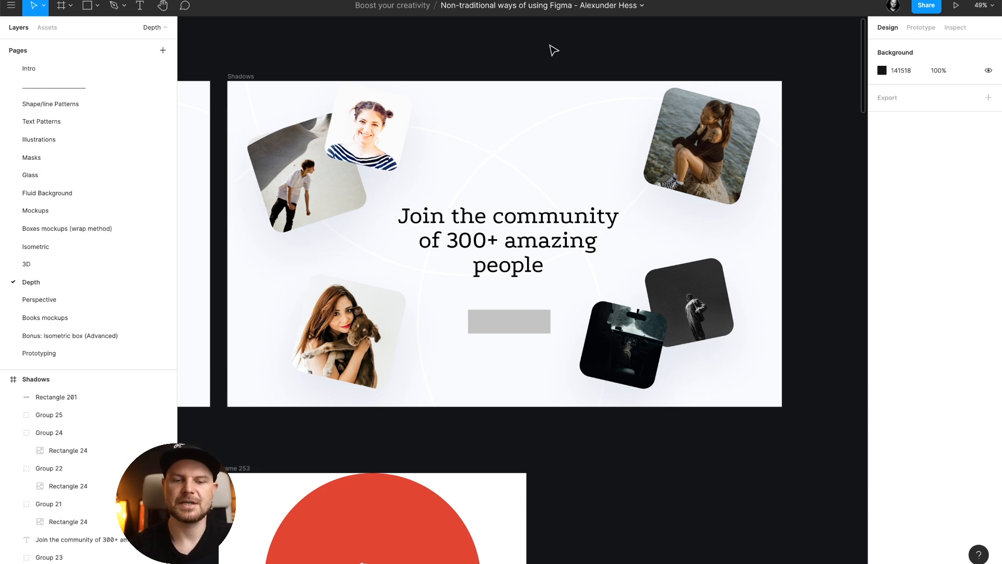
Examine the two marble-pillar compositions below the card layouts, with the interface hidden, for their cast shadows and depth.
{"action": "scroll", "coordinate": [553, 50], "scroll_direction": "left", "scroll_amount": 8}
{"action": "scroll", "coordinate": [554, 50], "scroll_direction": "down", "scroll_amount": 4}
{"action": "key", "text": "ctrl+backslash"}
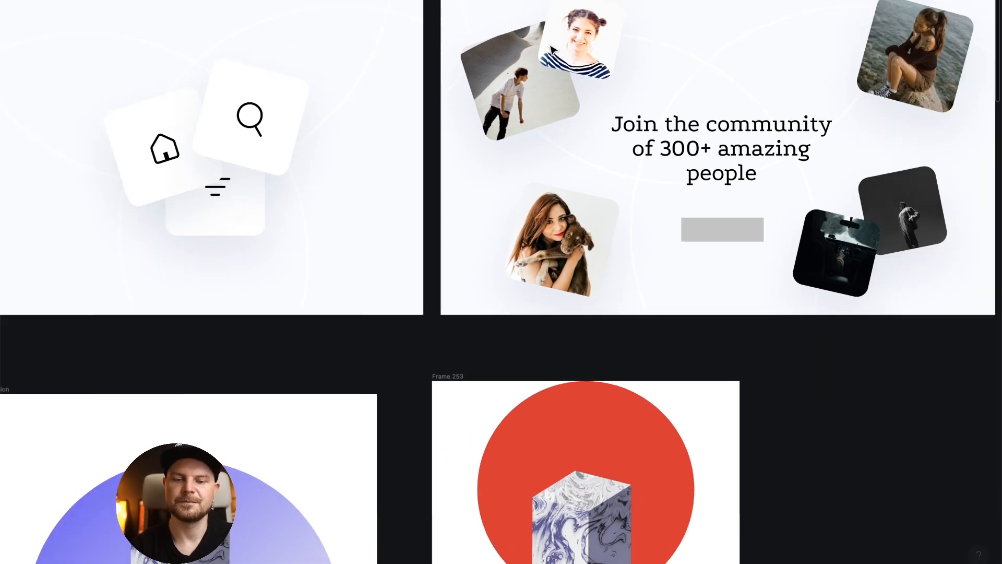
{"action": "scroll", "coordinate": [554, 50], "scroll_direction": "left", "scroll_amount": 4}
{"action": "scroll", "coordinate": [554, 50], "scroll_direction": "down", "scroll_amount": 3}
{"action": "scroll", "coordinate": [554, 50], "scroll_direction": "down", "scroll_amount": 10}
{"action": "scroll", "coordinate": [553, 51], "scroll_direction": "left", "scroll_amount": 2}
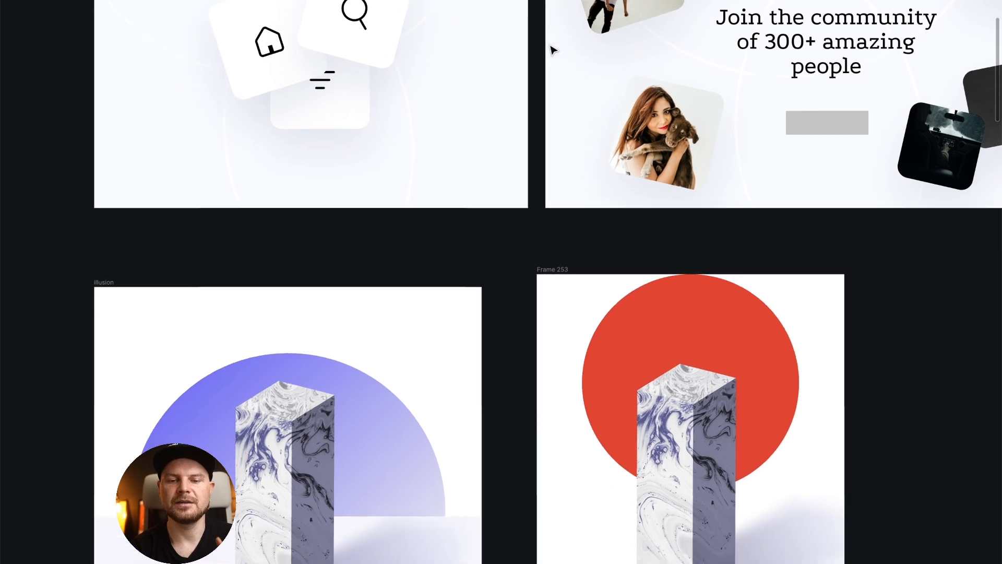
{"action": "scroll", "coordinate": [554, 50], "scroll_direction": "up", "scroll_amount": 1}
{"action": "scroll", "coordinate": [553, 51], "scroll_direction": "right", "scroll_amount": 1}
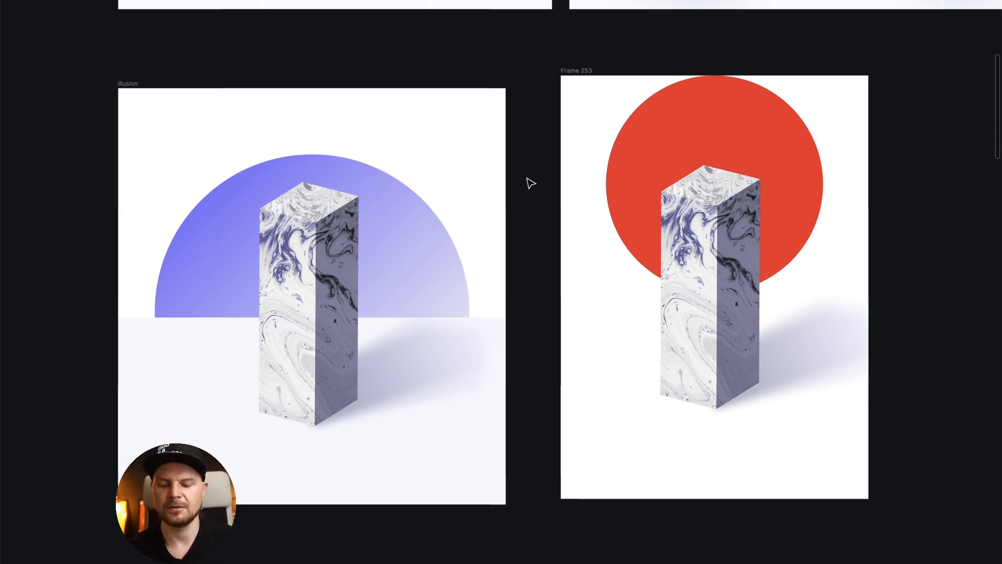
{"action": "key", "text": "ctrl+backslash"}
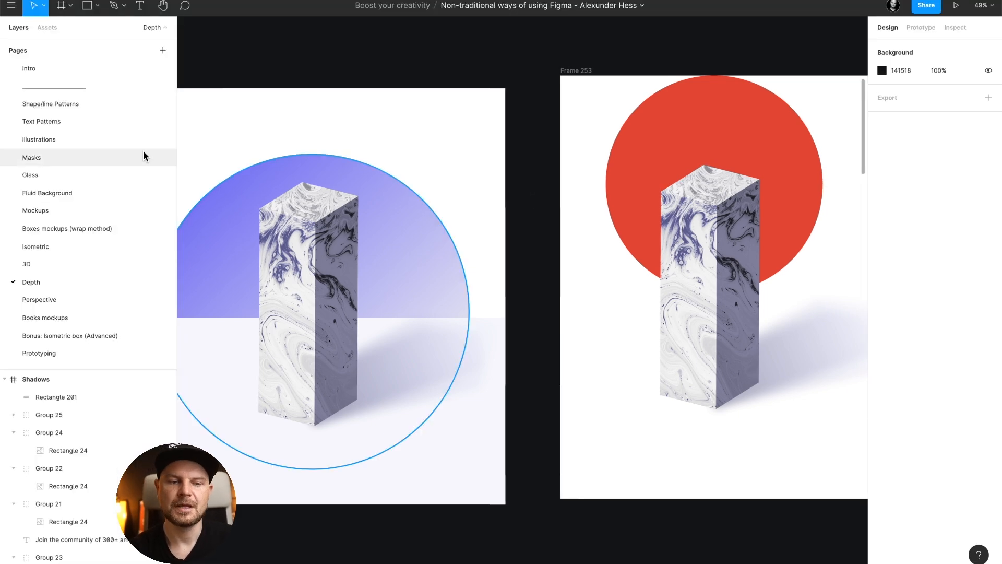
On the 3D page, copy the grouped glossy star overlapping the large star in Frame 232.
{"action": "left_click", "coordinate": [52, 263]}
{"action": "scroll", "coordinate": [508, 231], "scroll_direction": "down", "scroll_amount": 5}
{"action": "scroll", "coordinate": [508, 233], "scroll_direction": "up", "scroll_amount": 5}
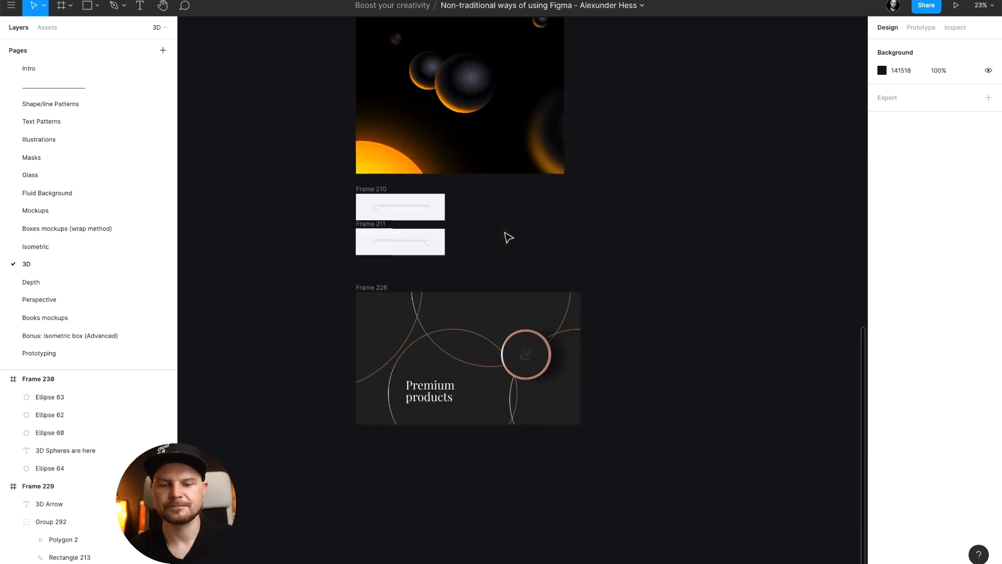
{"action": "scroll", "coordinate": [507, 234], "scroll_direction": "up", "scroll_amount": 6}
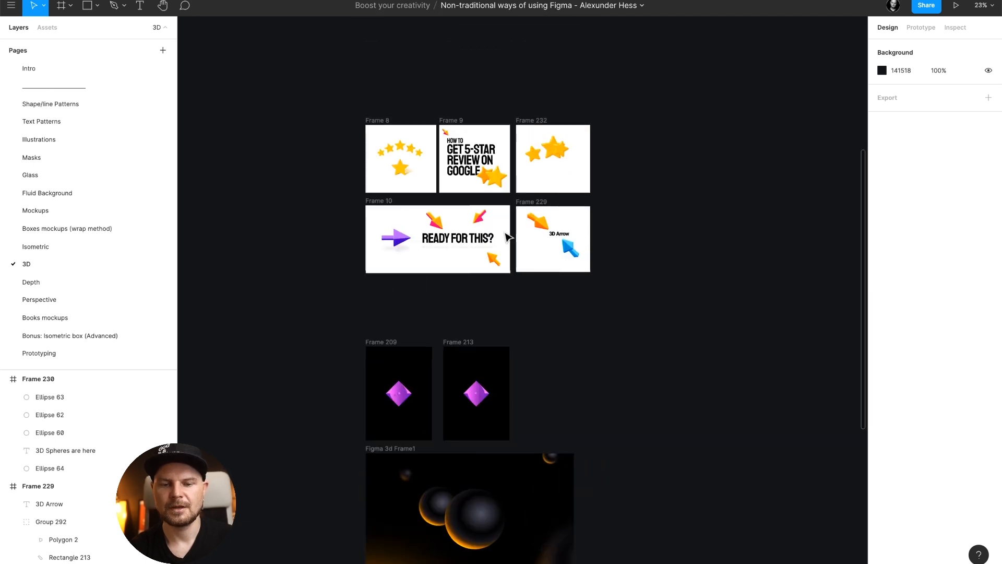
{"action": "scroll", "coordinate": [458, 197], "scroll_direction": "up", "scroll_amount": 5}
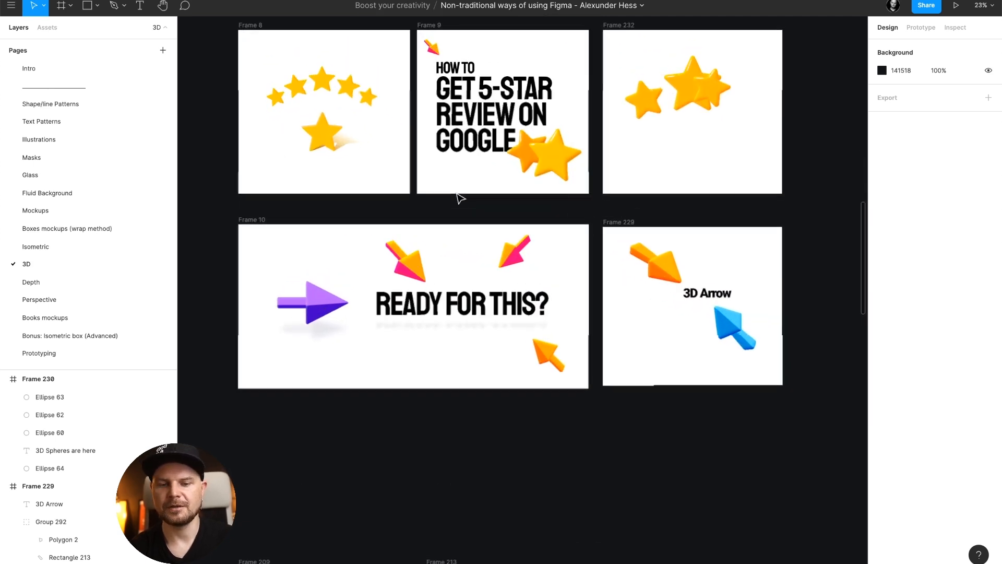
{"action": "left_click", "coordinate": [694, 95]}
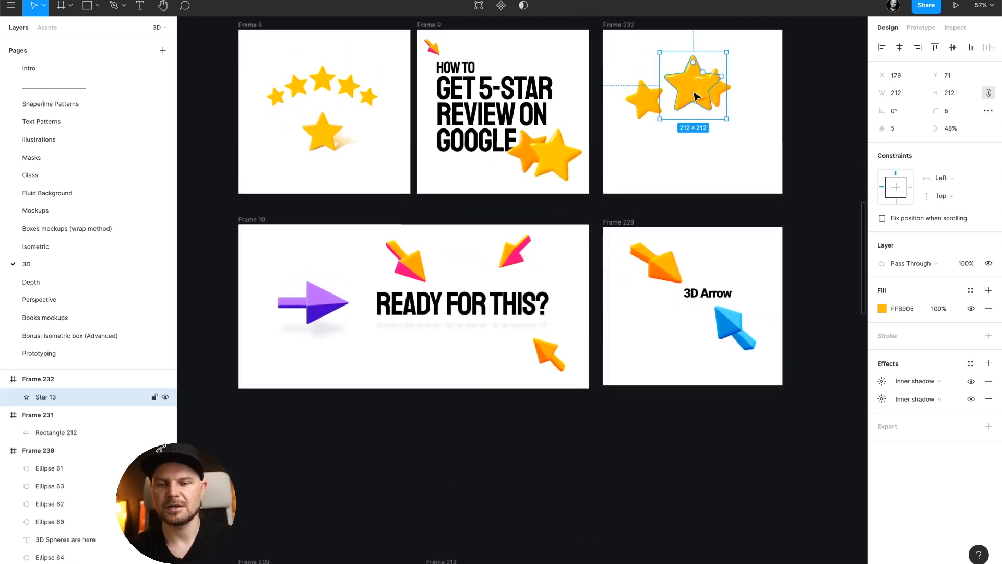
{"action": "left_click", "coordinate": [722, 97]}
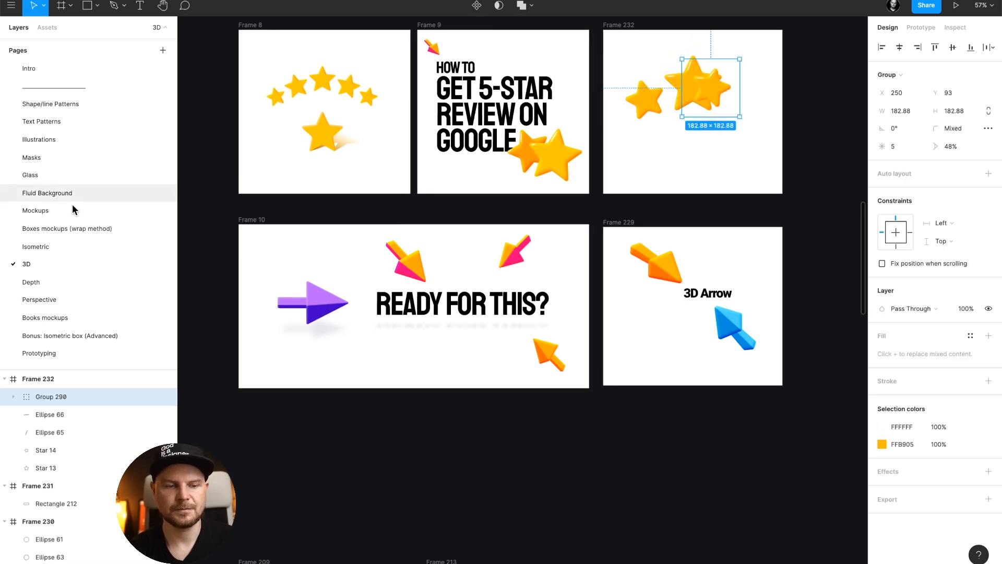
Return to the Depth page, draw a new frame beside the red-circle pillar frame and paste the copied star into it.
{"action": "left_click", "coordinate": [46, 282]}
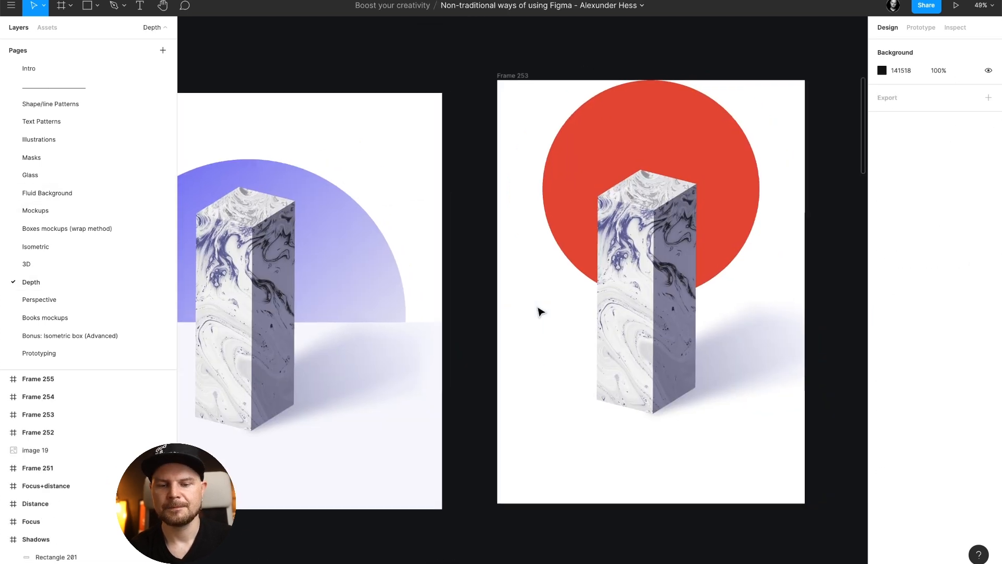
{"action": "scroll", "coordinate": [541, 312], "scroll_direction": "right", "scroll_amount": 6}
{"action": "key", "text": "f"}
{"action": "left_click_drag", "start_coordinate": [481, 109], "coordinate": [786, 468]}
{"action": "key", "text": "ctrl+v"}
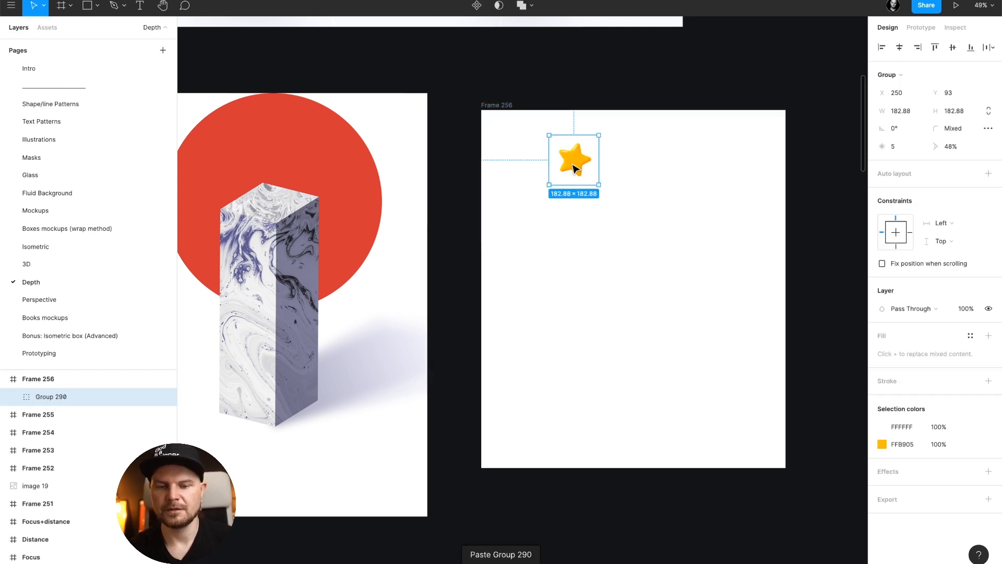
Move the pasted star to the middle of the new frame, enlarge it to about 922 × 922 and rotate it to 15°.
{"action": "left_click_drag", "start_coordinate": [586, 180], "coordinate": [646, 306]}
{"action": "left_click_drag", "start_coordinate": [705, 320], "coordinate": [798, 340]}
{"action": "left_click", "coordinate": [815, 323]}
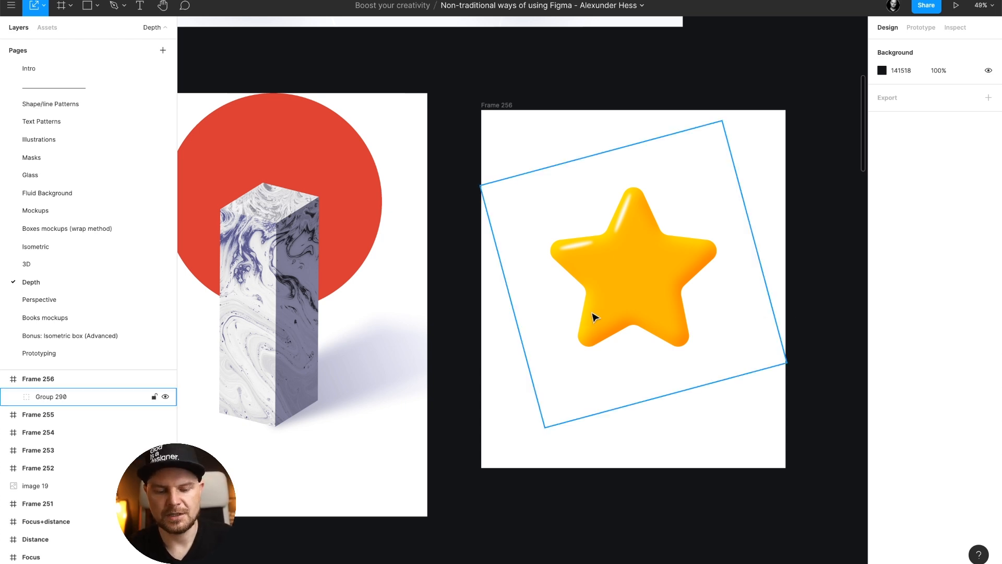
Draw a wide rectangle about 1069 × 495 across the frame's upper part and place it behind the star.
{"action": "key", "text": "r"}
{"action": "left_click_drag", "start_coordinate": [488, 145], "coordinate": [777, 278]}
{"action": "key", "text": "ctrl+bracketleft"}
{"action": "left_click", "coordinate": [839, 309]}
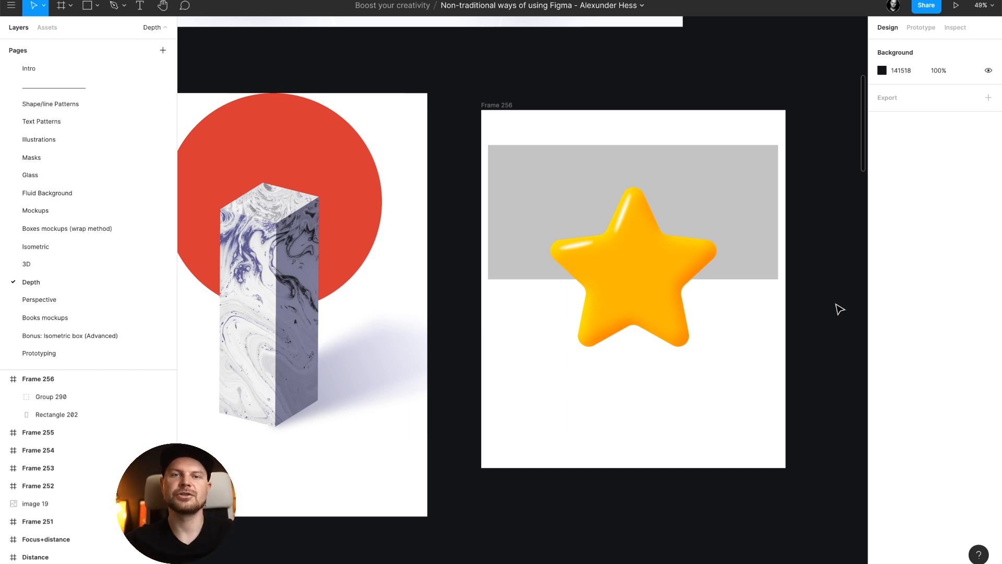
Set the fill of the rectangle behind the star to bright blue 0094FF.
{"action": "left_click", "coordinate": [768, 217]}
{"action": "left_click", "coordinate": [882, 290]}
{"action": "left_click_drag", "start_coordinate": [804, 334], "coordinate": [861, 301]}
{"action": "left_click_drag", "start_coordinate": [825, 364], "coordinate": [871, 352]}
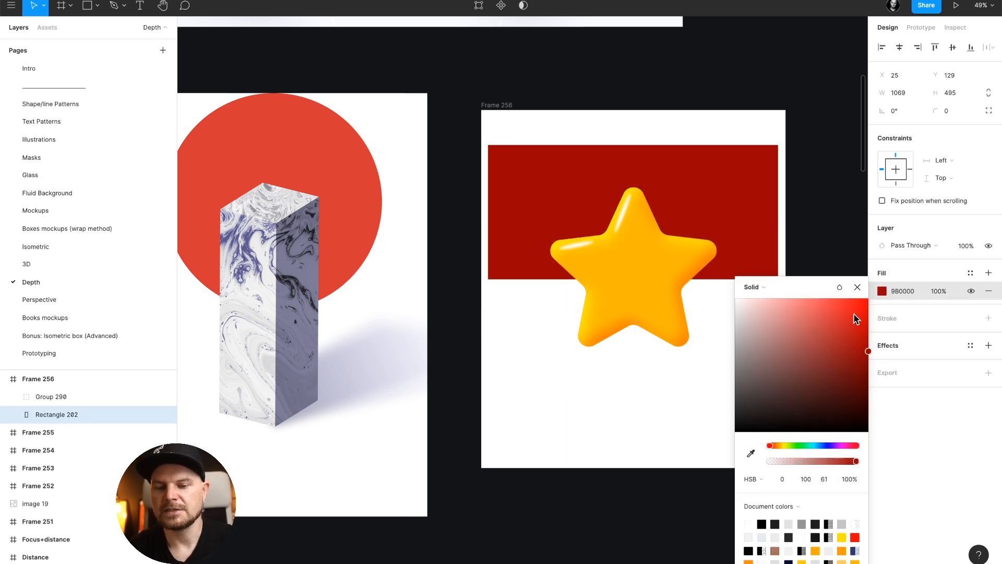
{"action": "mouse_move", "coordinate": [830, 443]}
{"action": "left_mouse_down"}
{"action": "mouse_move", "coordinate": [813, 443]}
{"action": "mouse_move", "coordinate": [819, 437]}
{"action": "left_mouse_up"}
{"action": "left_click_drag", "start_coordinate": [835, 355], "coordinate": [868, 296]}
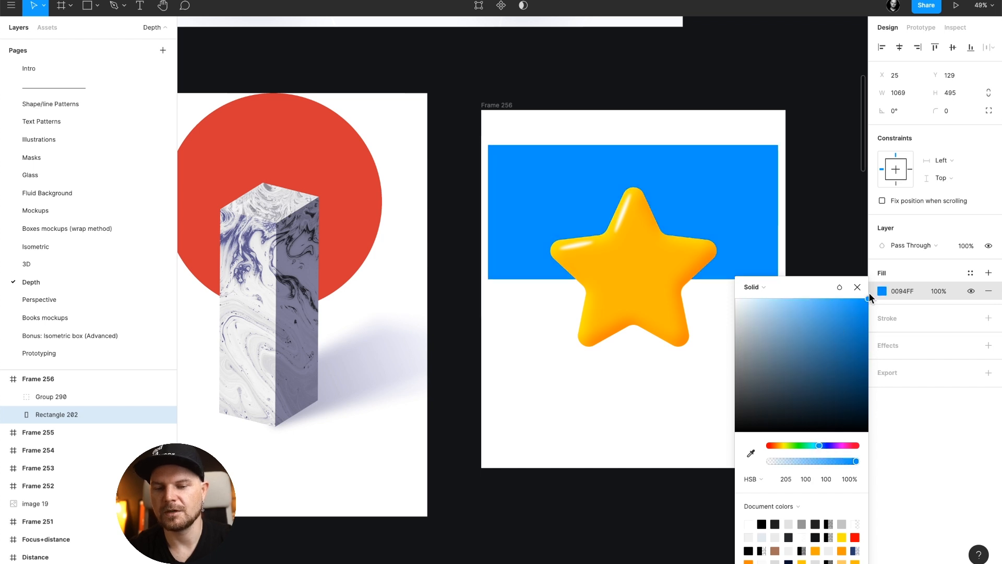
{"action": "left_click", "coordinate": [856, 287]}
{"action": "left_click", "coordinate": [827, 292]}
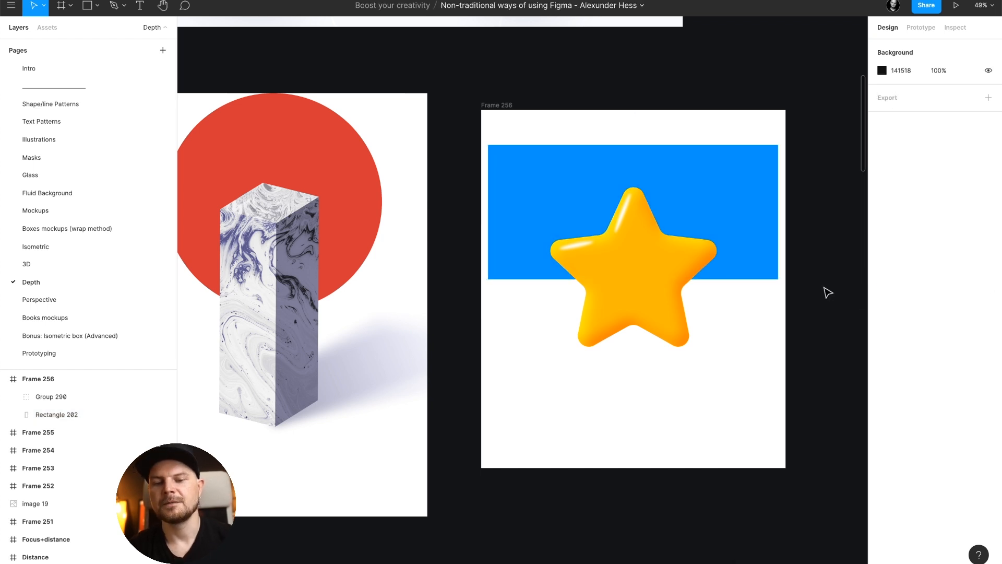
Move the star slightly up over the blue rectangle.
{"action": "left_click", "coordinate": [646, 272]}
{"action": "left_click_drag", "start_coordinate": [636, 314], "coordinate": [636, 292]}
{"action": "left_click", "coordinate": [808, 308]}
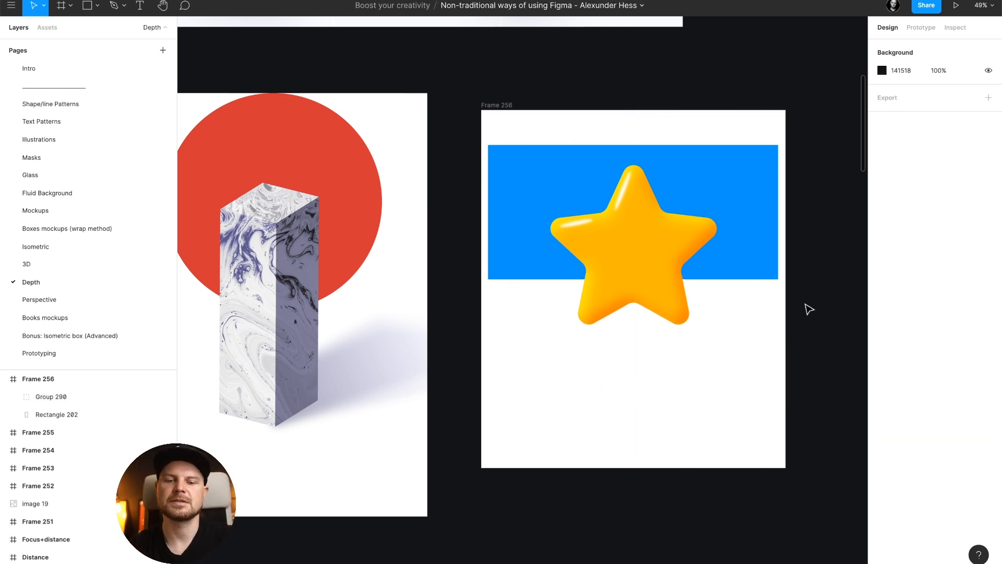
Widen the blue rectangle to about 1195 so it covers the frame's width, and extend its upper edge to the frame's top.
{"action": "left_click", "coordinate": [763, 209]}
{"action": "left_click_drag", "start_coordinate": [690, 145], "coordinate": [689, 115]}
{"action": "left_click", "coordinate": [759, 235]}
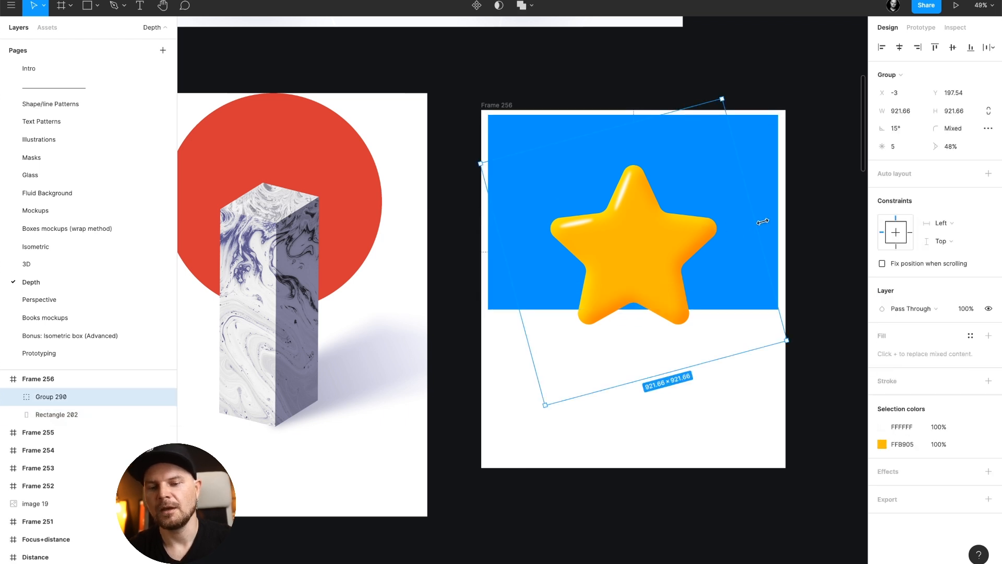
{"action": "left_click", "coordinate": [748, 257]}
{"action": "left_click_drag", "start_coordinate": [713, 311], "coordinate": [720, 279]}
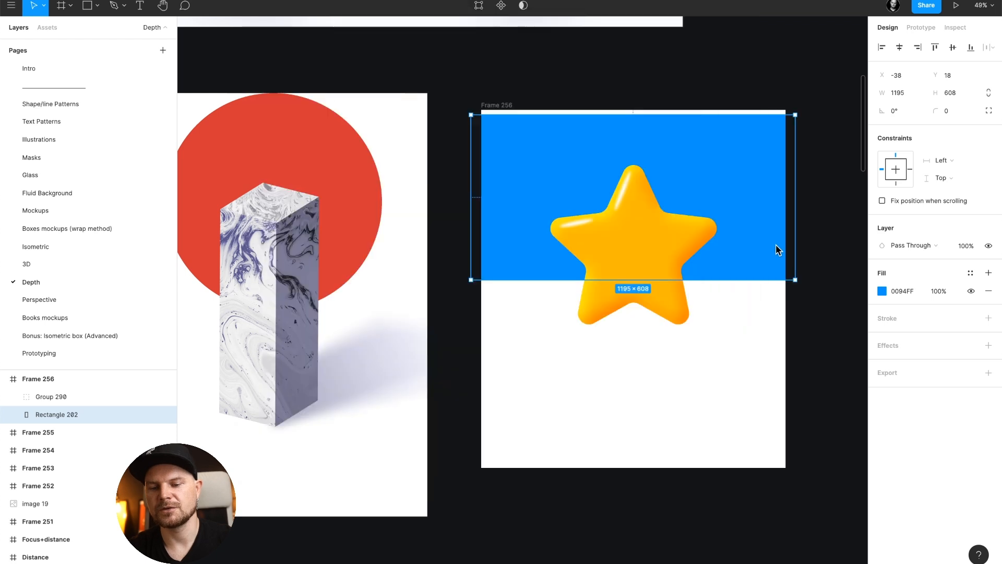
{"action": "left_click_drag", "start_coordinate": [781, 244], "coordinate": [796, 243]}
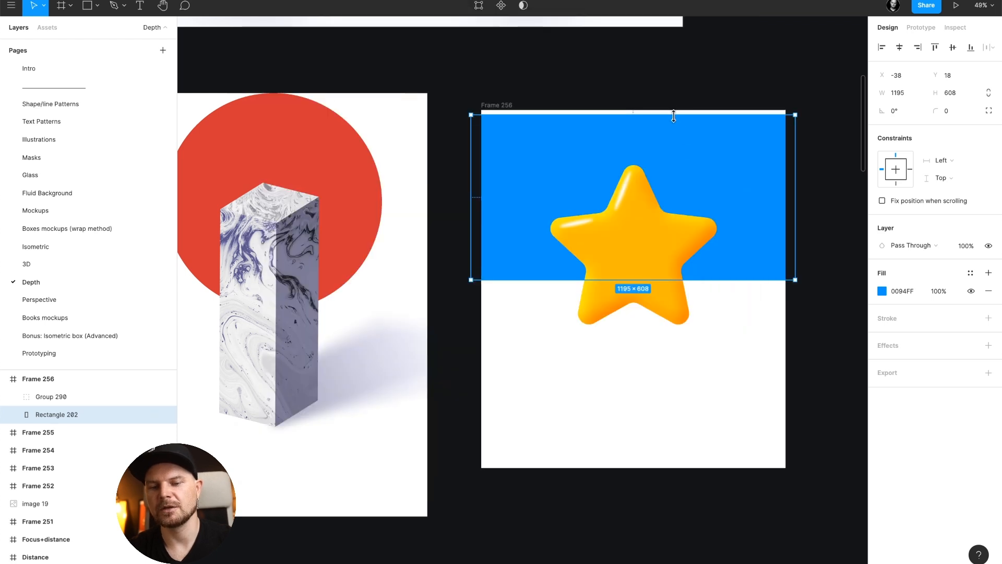
{"action": "left_click_drag", "start_coordinate": [673, 116], "coordinate": [674, 111]}
{"action": "left_click", "coordinate": [688, 92]}
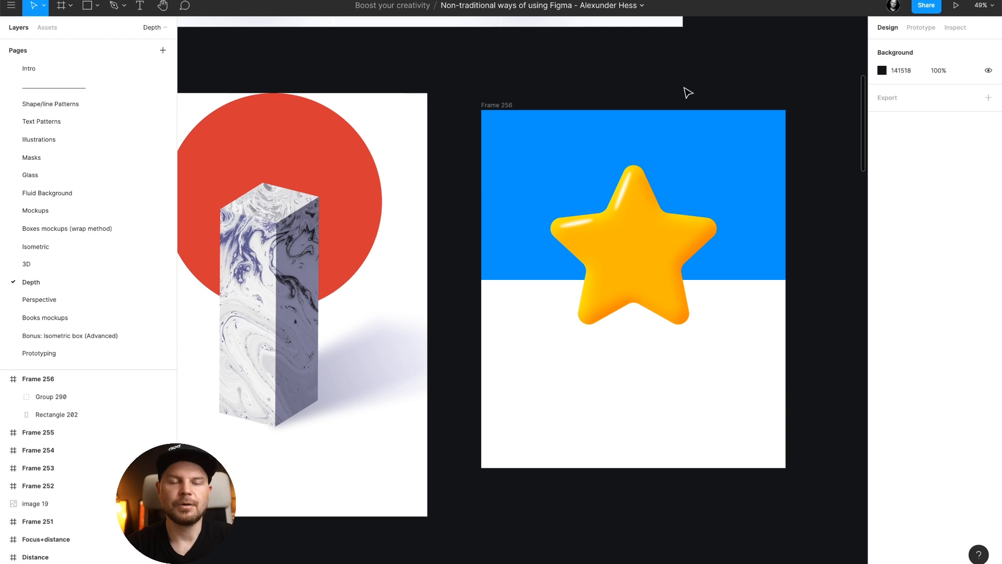
Move the star down so it straddles the boundary between the blue and white areas.
{"action": "left_click", "coordinate": [664, 219]}
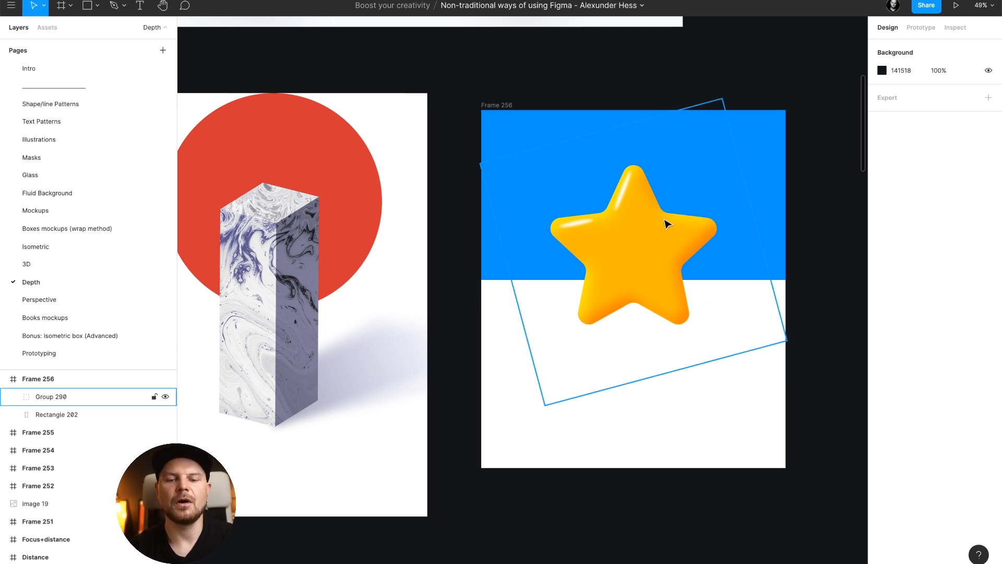
{"action": "left_click_drag", "start_coordinate": [664, 219], "coordinate": [666, 250]}
{"action": "left_click", "coordinate": [792, 372]}
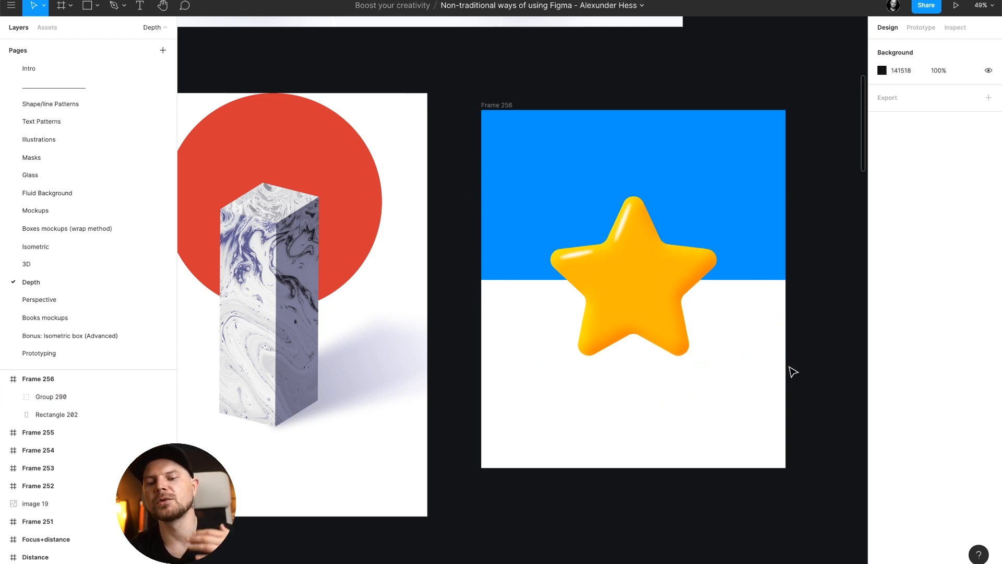
Draw a closed angular shadow outline about 580 × 445 with the Pen tool, from the star's lower tips toward the upper right.
{"action": "key", "text": "p"}
{"action": "left_click", "coordinate": [683, 353]}
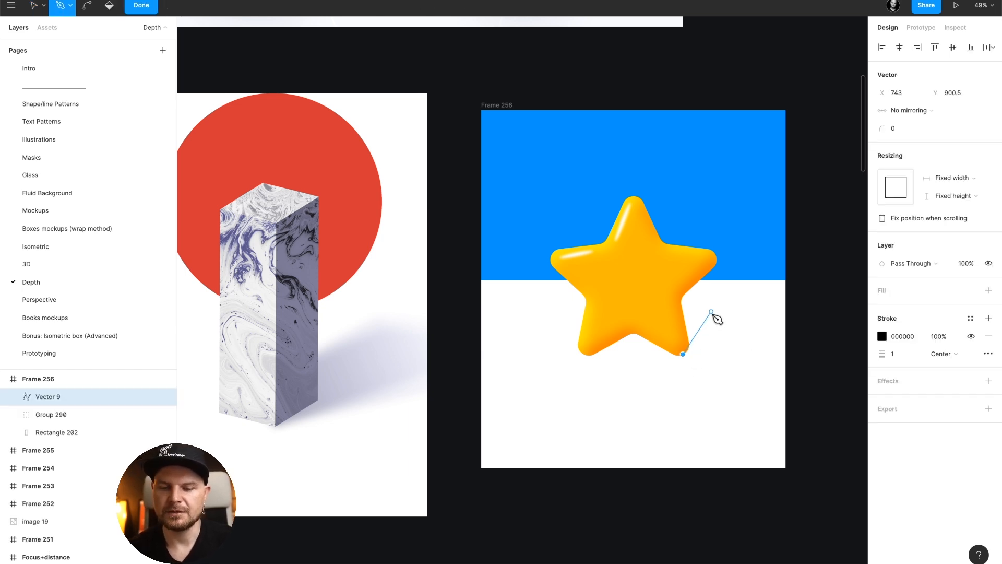
{"action": "left_click", "coordinate": [704, 315]}
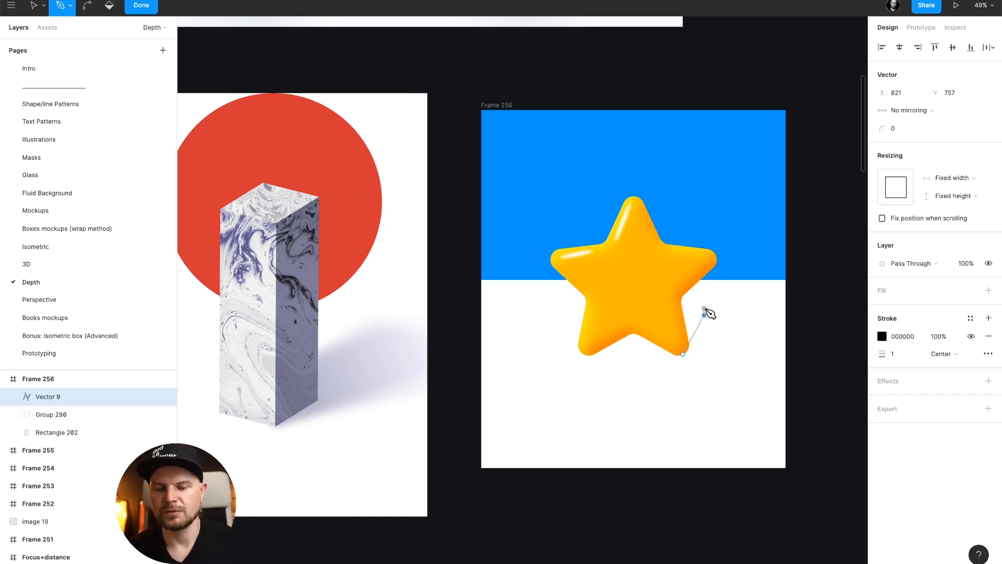
{"action": "left_click", "coordinate": [743, 299]}
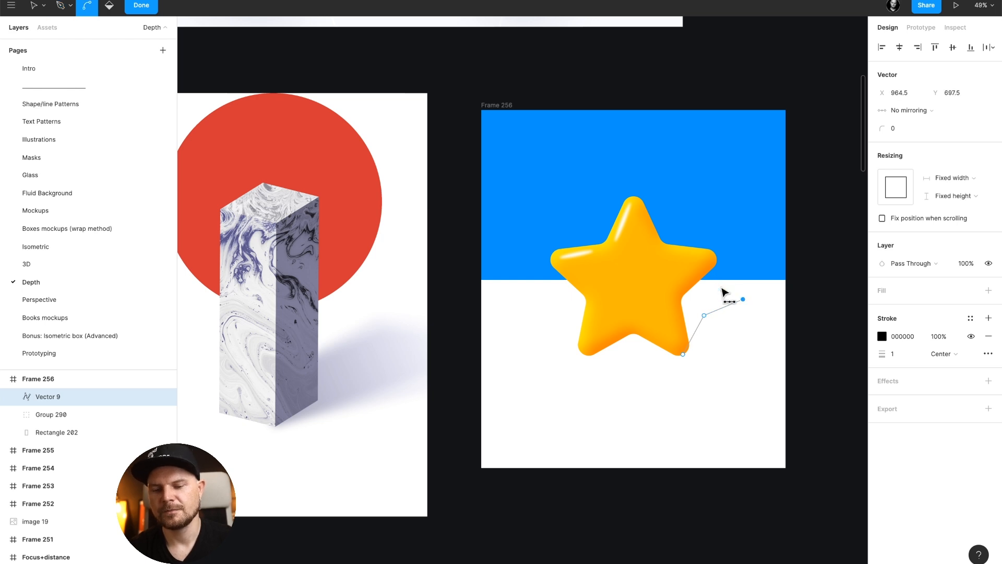
{"action": "left_click_drag", "start_coordinate": [715, 279], "coordinate": [704, 234]}
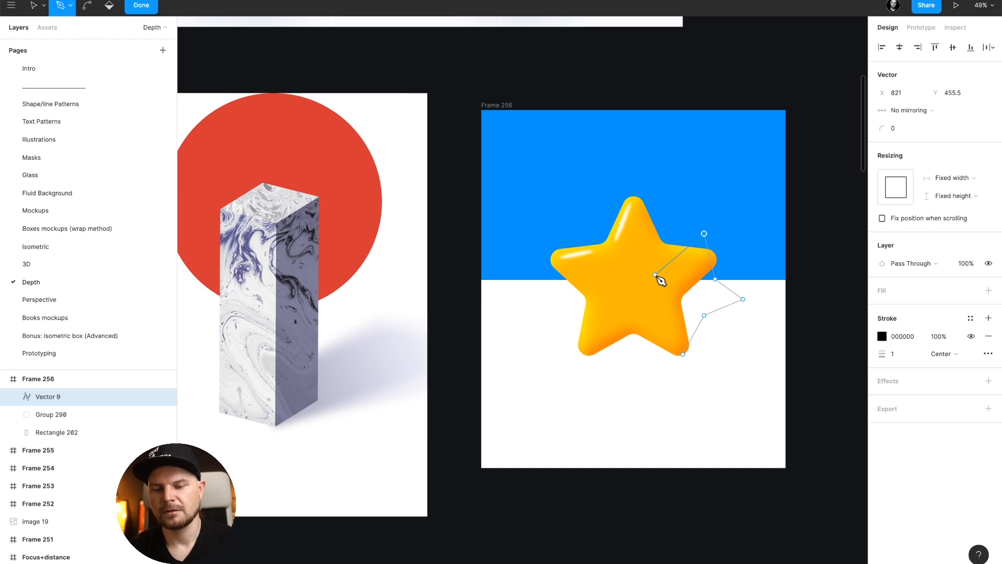
{"action": "left_click_drag", "start_coordinate": [656, 279], "coordinate": [583, 351]}
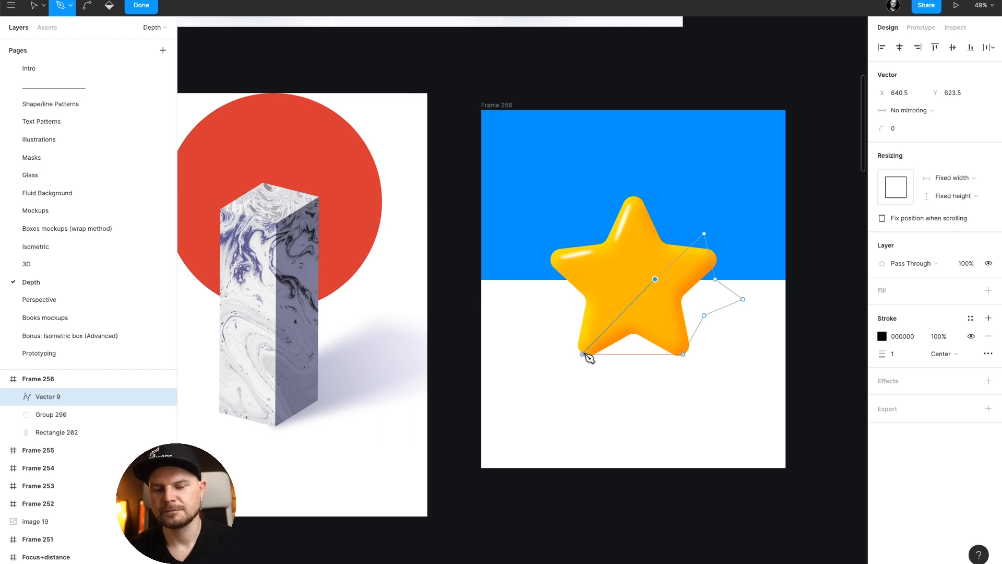
{"action": "left_click", "coordinate": [585, 351]}
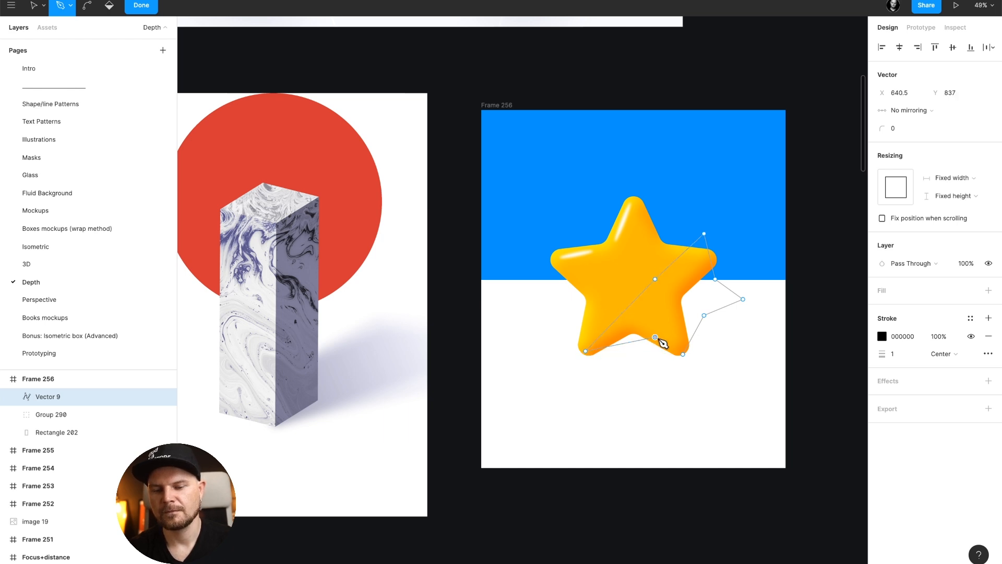
{"action": "left_click", "coordinate": [683, 353]}
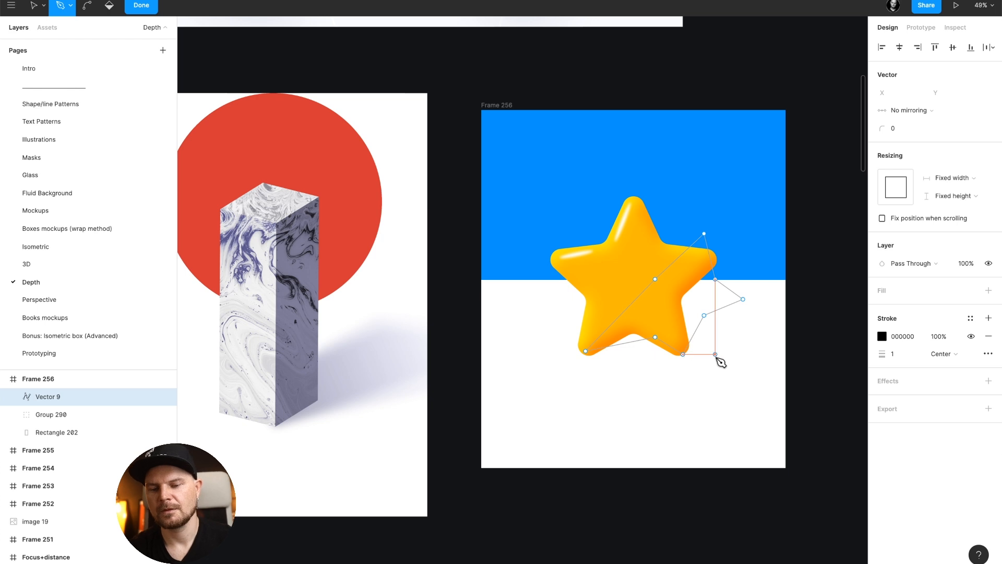
{"action": "left_click", "coordinate": [794, 364]}
Place the shadow outline between the star and the blue rectangle, and swap its stroke for a solid fill.
{"action": "left_click", "coordinate": [738, 306]}
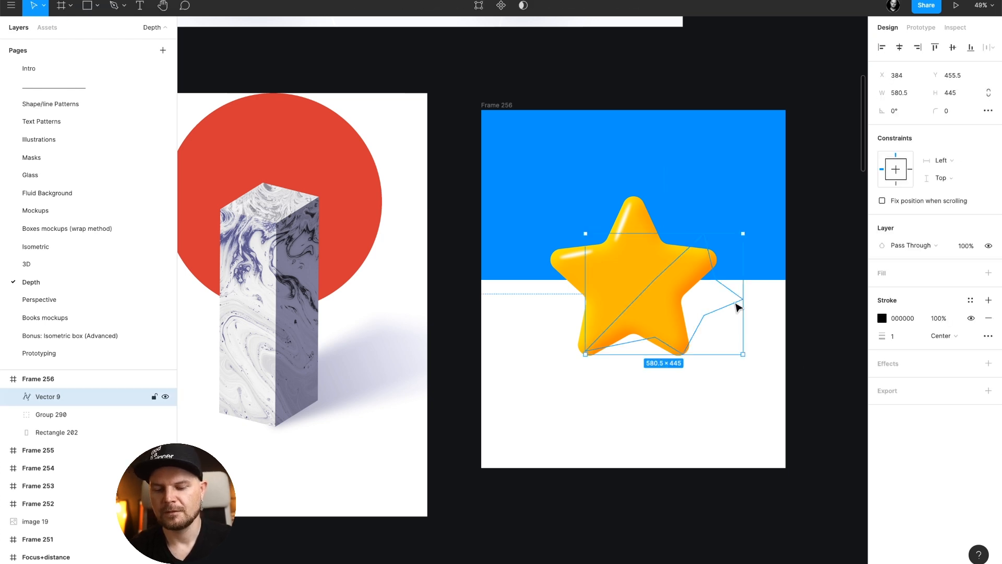
{"action": "key", "text": "ctrl+shift+bracketleft"}
{"action": "key", "text": "ctrl+bracketright"}
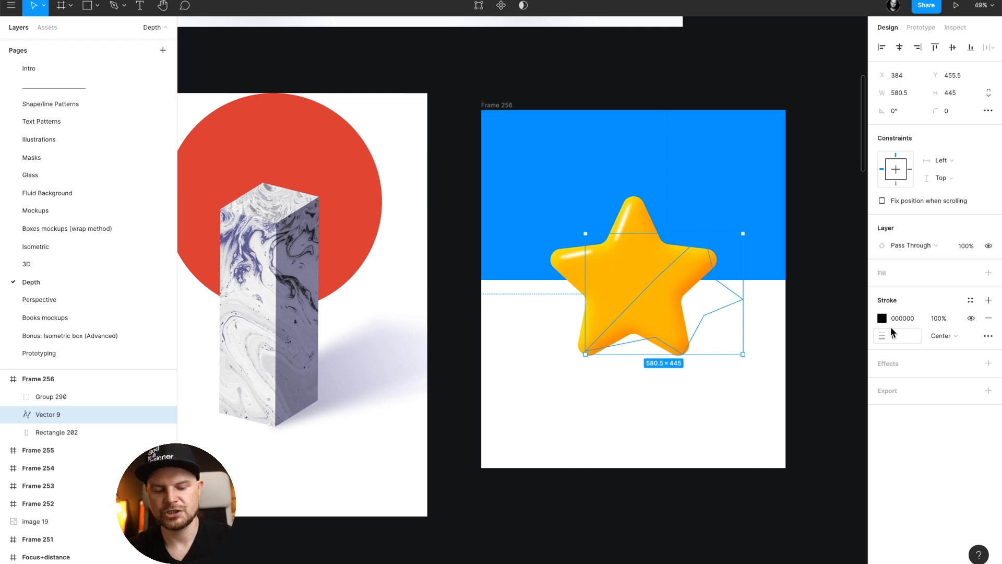
{"action": "key", "text": "shift+x"}
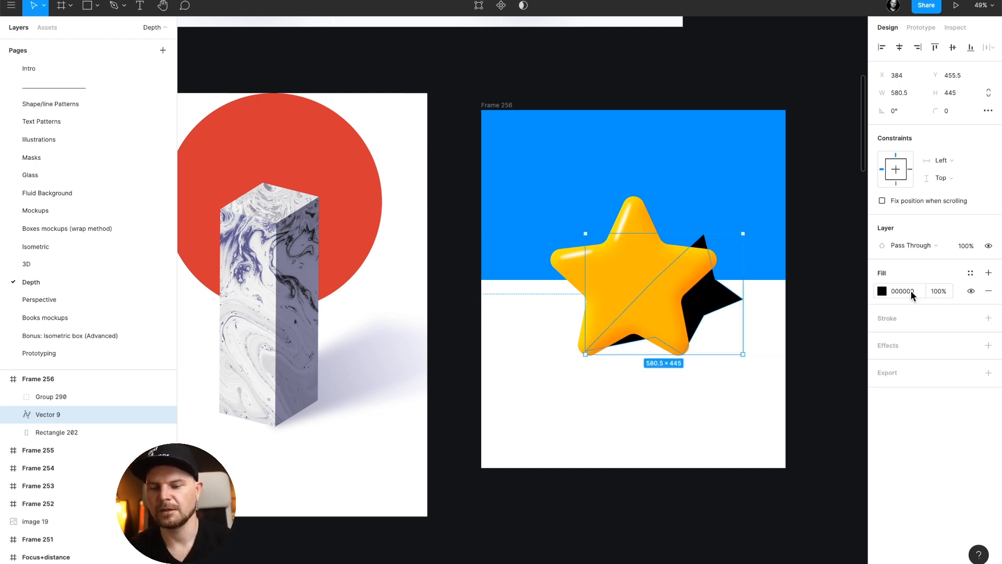
Fill the shadow shape with dark orange AB6000, sampling the star's orange and lowering its brightness.
{"action": "left_click", "coordinate": [881, 291]}
{"action": "left_click", "coordinate": [882, 293]}
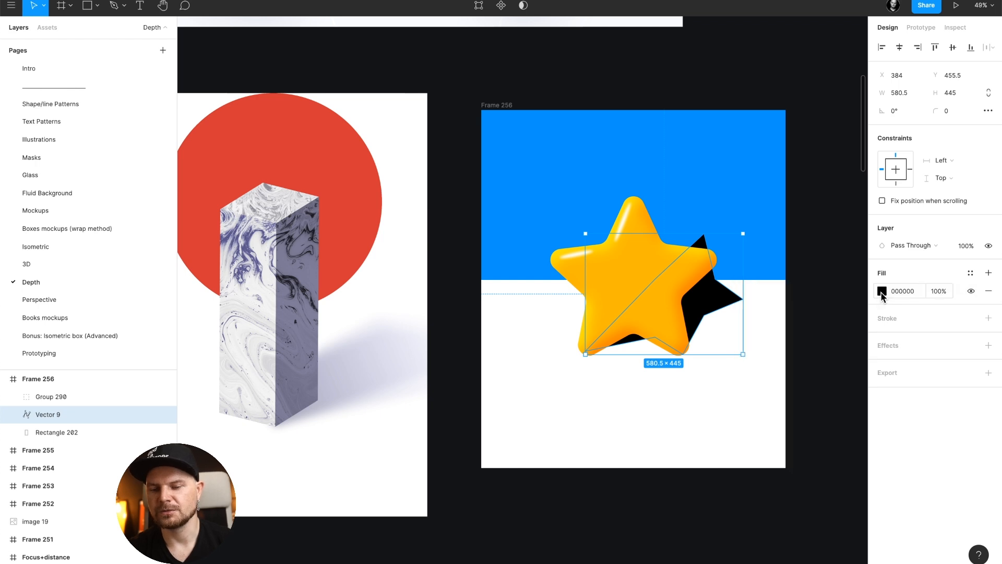
{"action": "left_click", "coordinate": [881, 292]}
{"action": "left_click_drag", "start_coordinate": [752, 366], "coordinate": [739, 420]}
{"action": "left_click", "coordinate": [750, 453]}
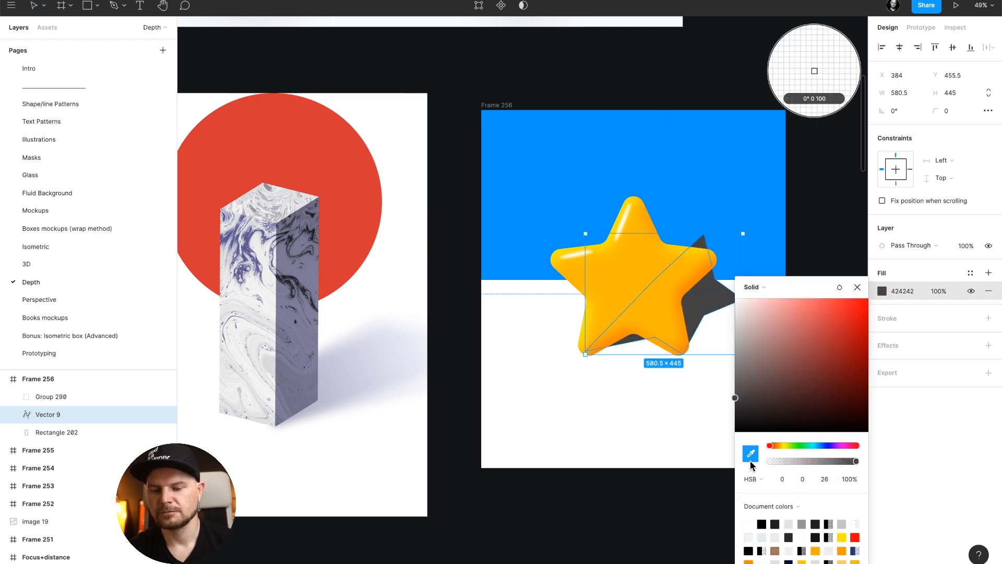
{"action": "left_click", "coordinate": [690, 342]}
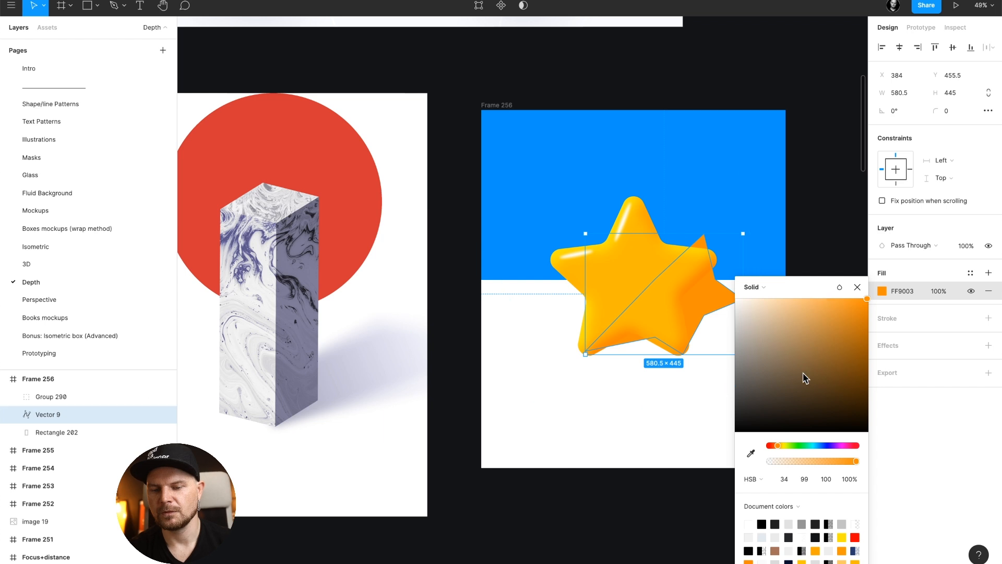
{"action": "left_click_drag", "start_coordinate": [866, 313], "coordinate": [875, 343]}
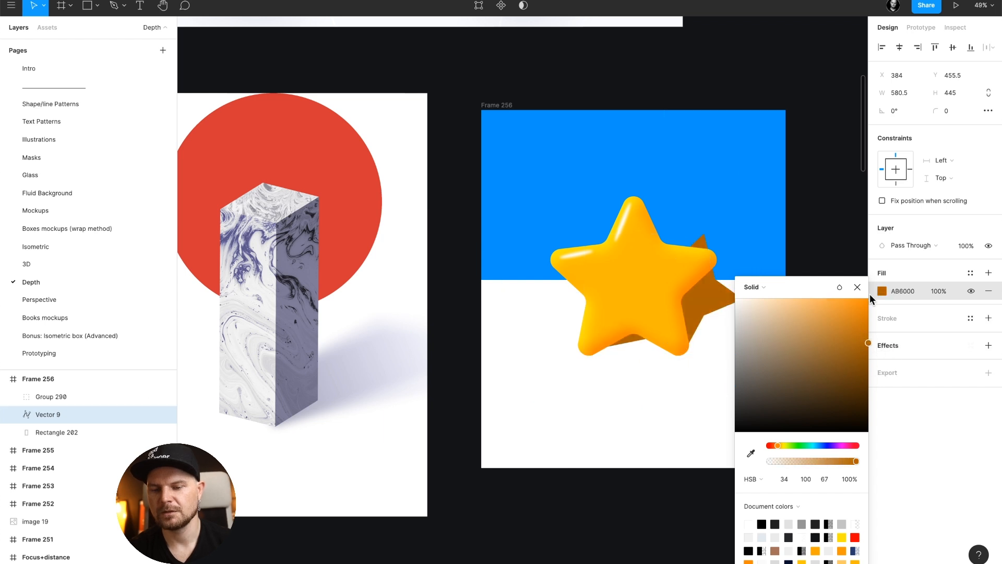
{"action": "left_click", "coordinate": [858, 288]}
Add a Layer blur effect of 20 to the shadow shape.
{"action": "left_click", "coordinate": [912, 345]}
{"action": "left_click", "coordinate": [914, 363]}
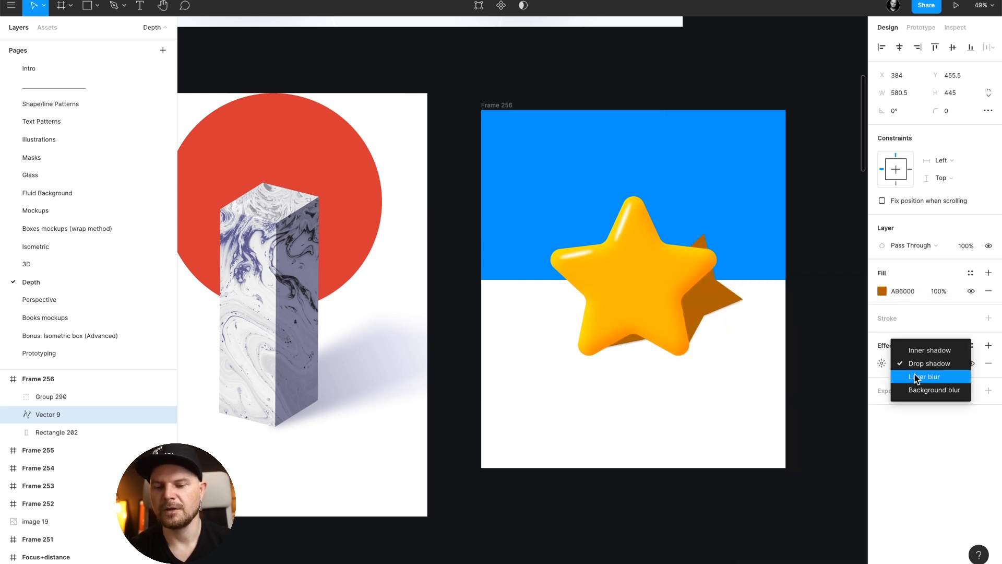
{"action": "left_click", "coordinate": [915, 377]}
{"action": "left_click", "coordinate": [881, 363]}
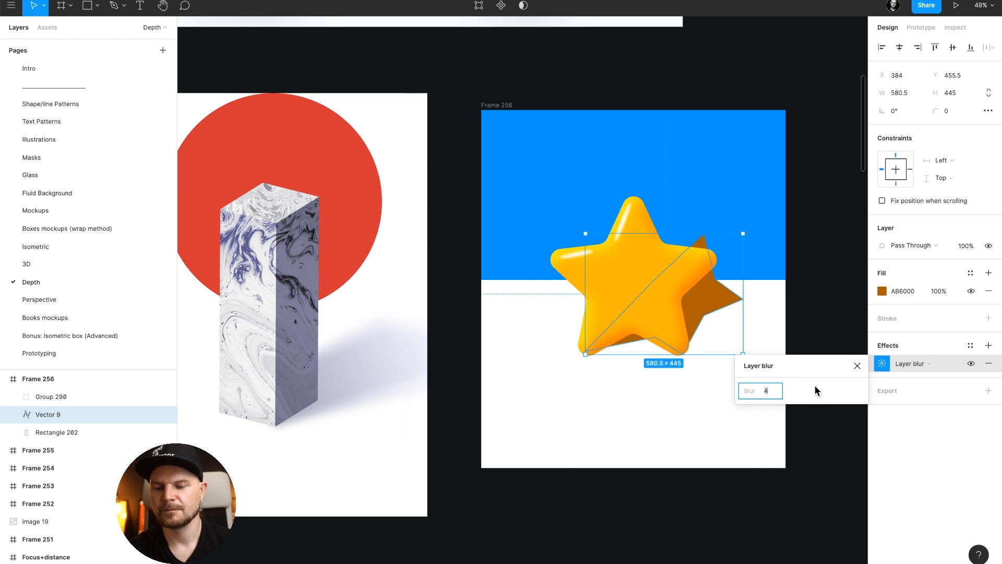
{"action": "type", "text": "20"}
{"action": "key", "text": "Return"}
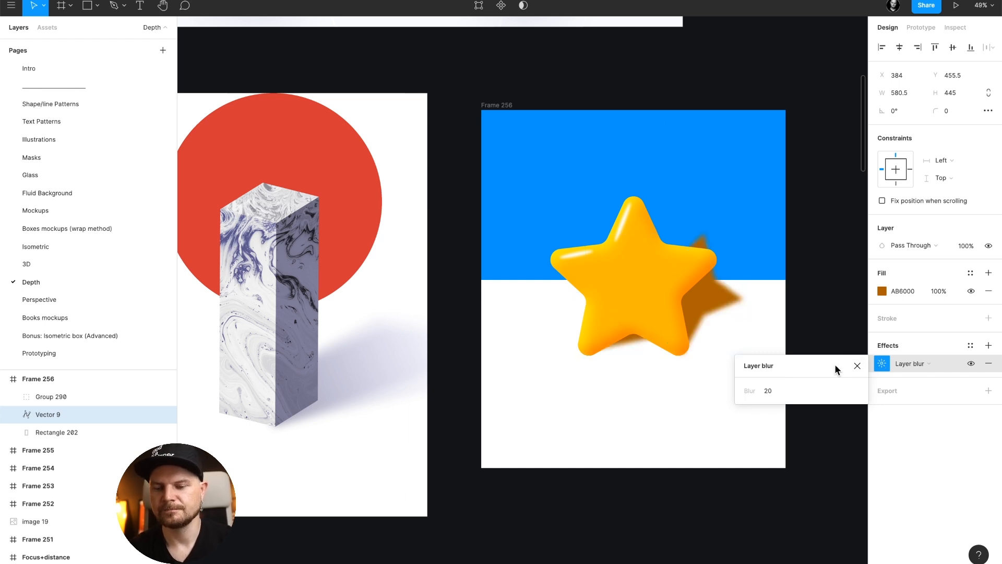
Increase the shadow shape's layer blur to 40.
{"action": "left_click", "coordinate": [773, 390]}
{"action": "type", "text": "40"}
{"action": "key", "text": "Return"}
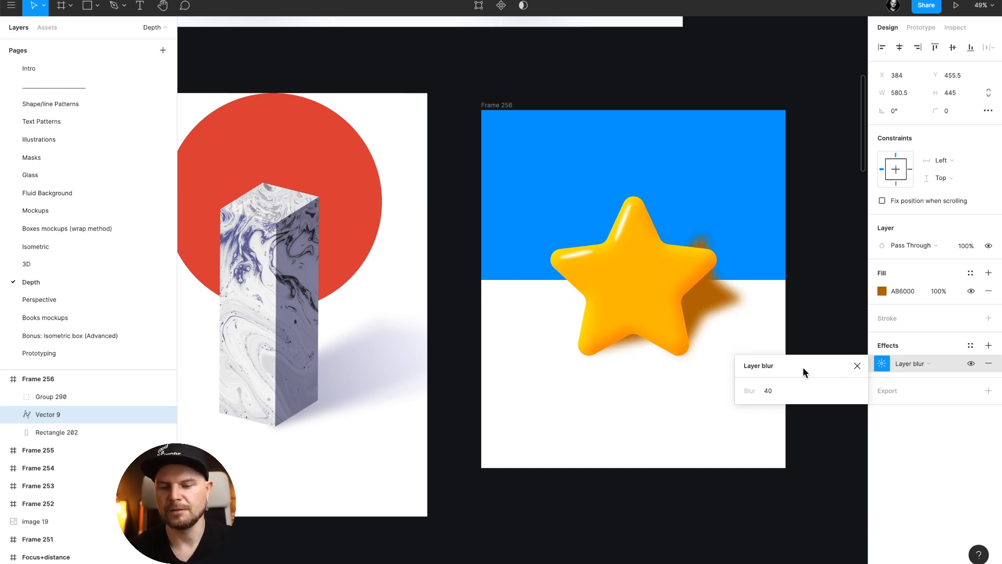
{"action": "left_click", "coordinate": [852, 365]}
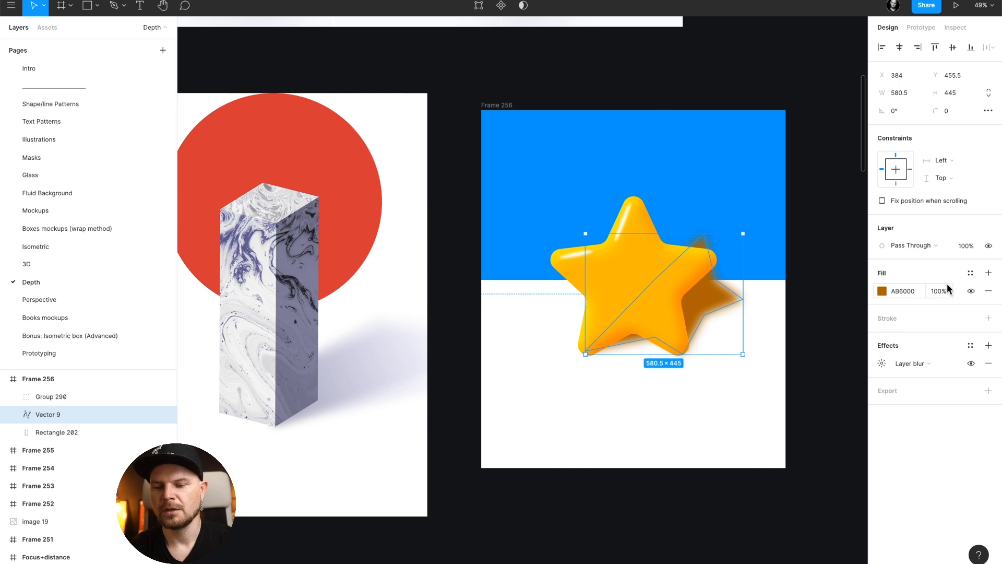
Try the Soft Light, Overlay and Color Burn blend modes on the shadow's fill, and return it to Normal.
{"action": "left_click", "coordinate": [881, 290]}
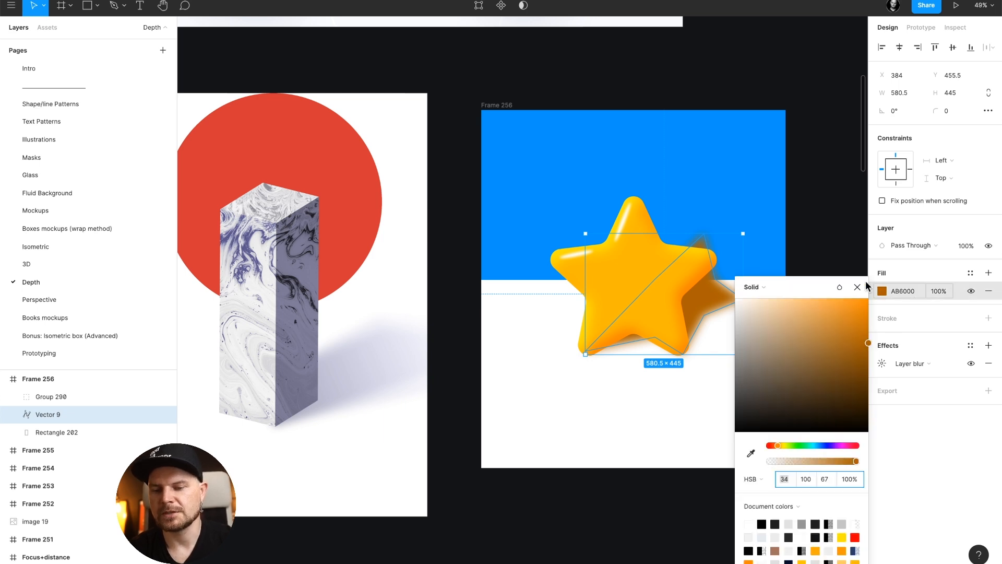
{"action": "left_click", "coordinate": [850, 287]}
{"action": "left_click", "coordinate": [854, 310]}
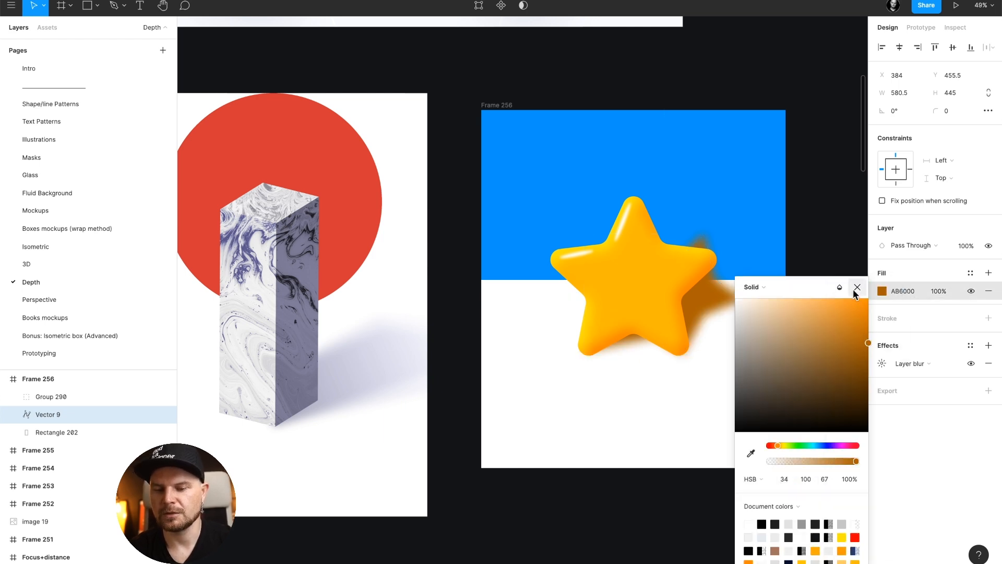
{"action": "left_click", "coordinate": [853, 289]}
{"action": "left_click", "coordinate": [858, 402]}
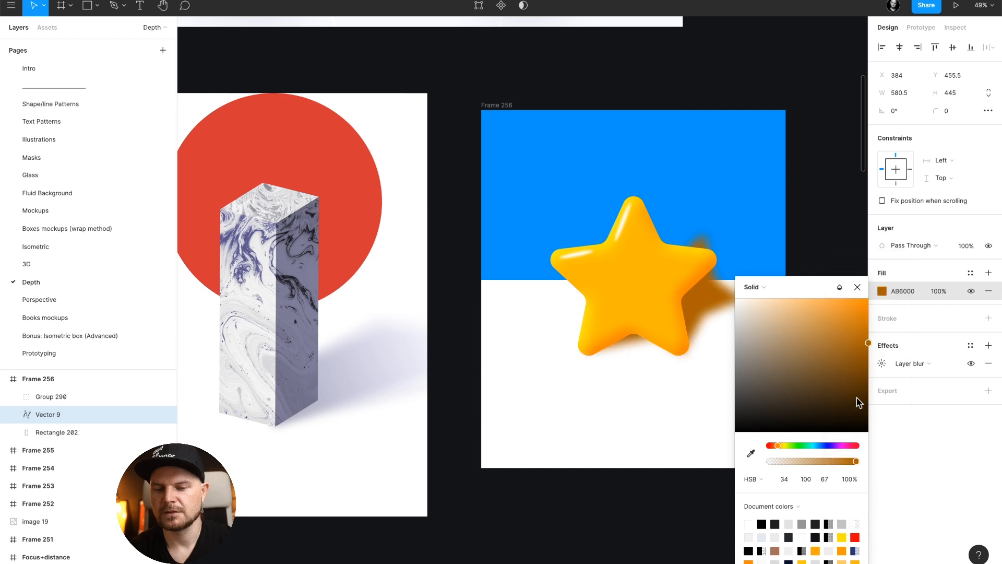
{"action": "left_click", "coordinate": [840, 287]}
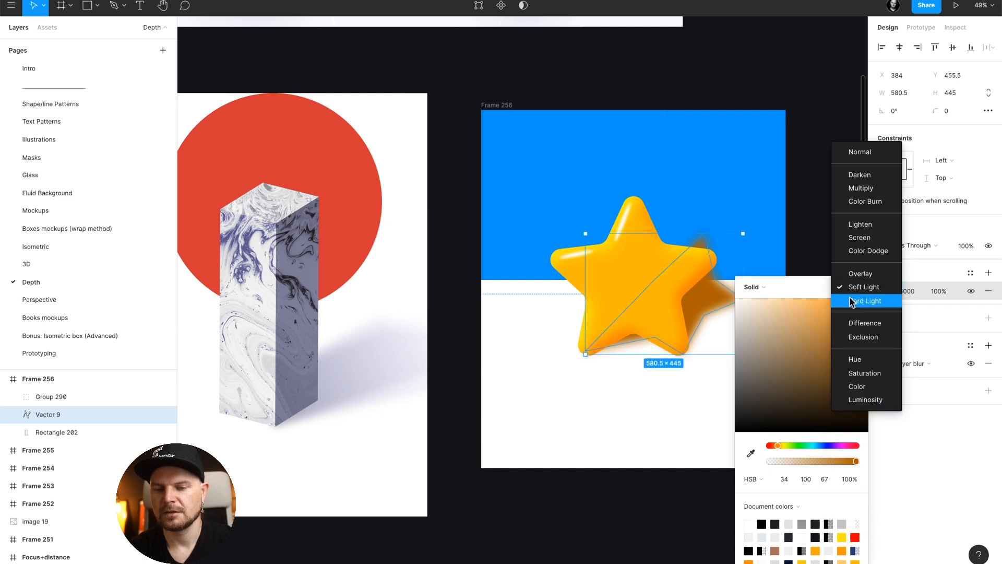
{"action": "left_click", "coordinate": [854, 272]}
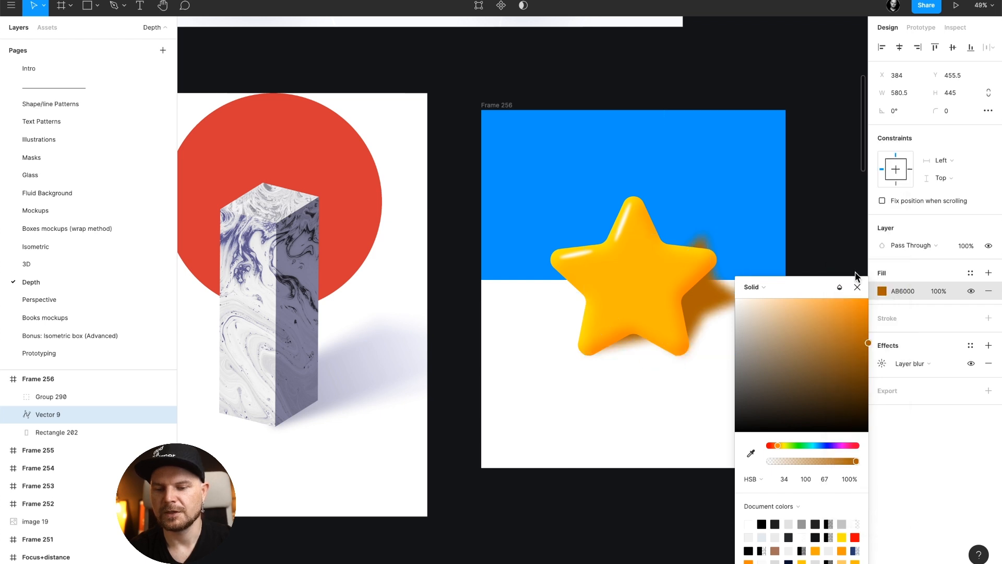
{"action": "left_click", "coordinate": [855, 286]}
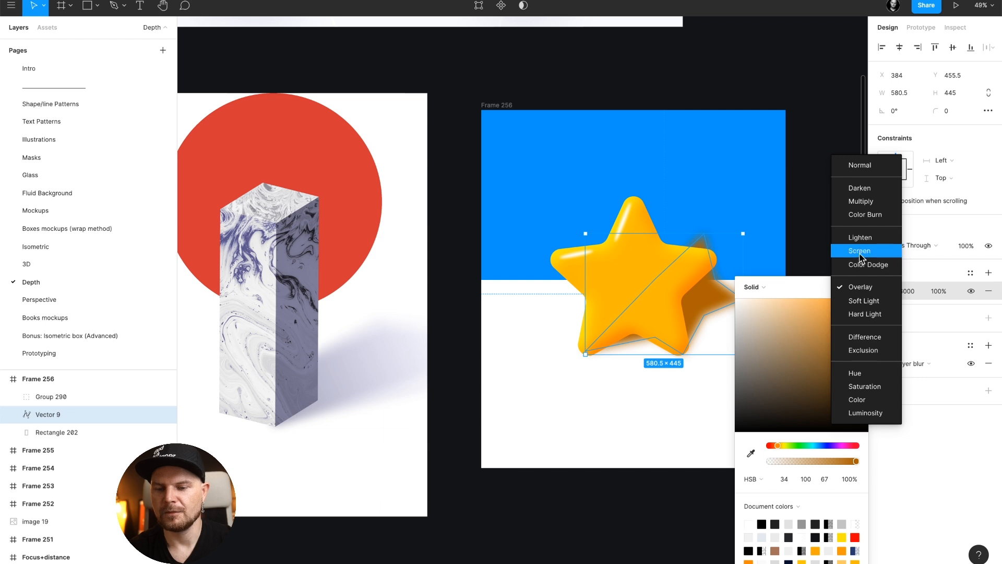
{"action": "left_click", "coordinate": [866, 216]}
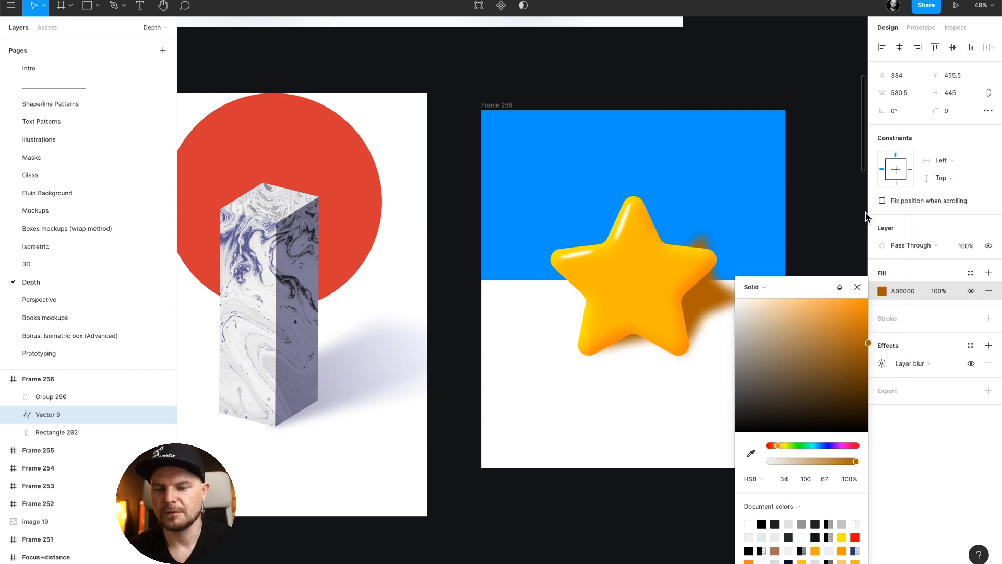
{"action": "left_click", "coordinate": [855, 286]}
{"action": "left_click", "coordinate": [850, 260]}
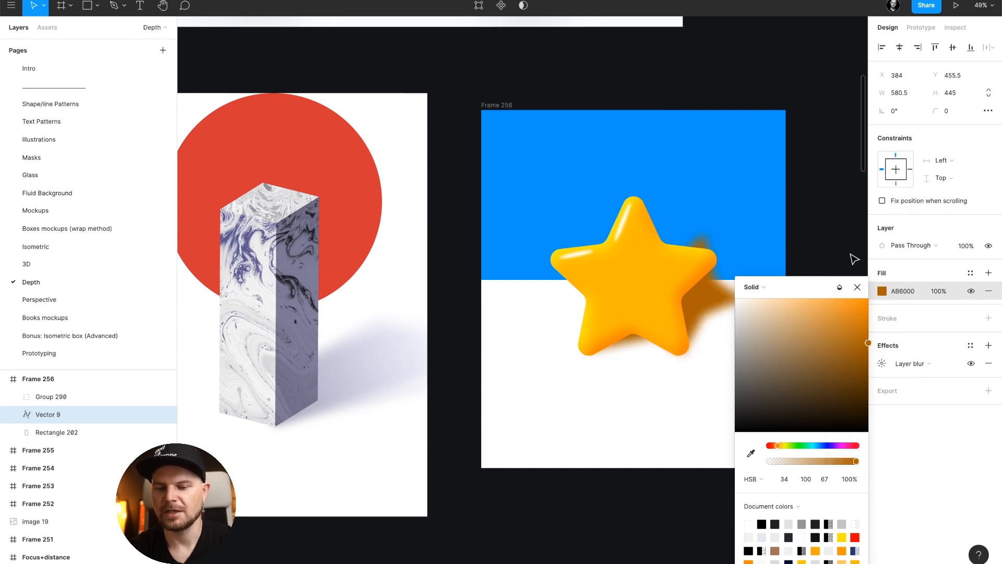
{"action": "left_click", "coordinate": [838, 285]}
{"action": "left_click", "coordinate": [849, 267]}
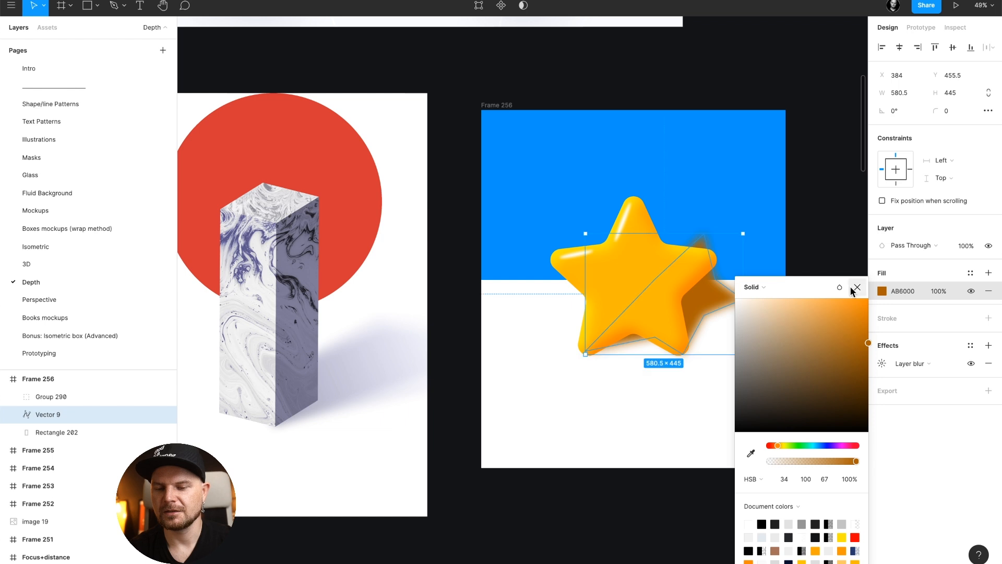
{"action": "left_click", "coordinate": [857, 286]}
Lower the shadow fill's opacity to 20%, and raise it slightly to 30%.
{"action": "left_click", "coordinate": [944, 293]}
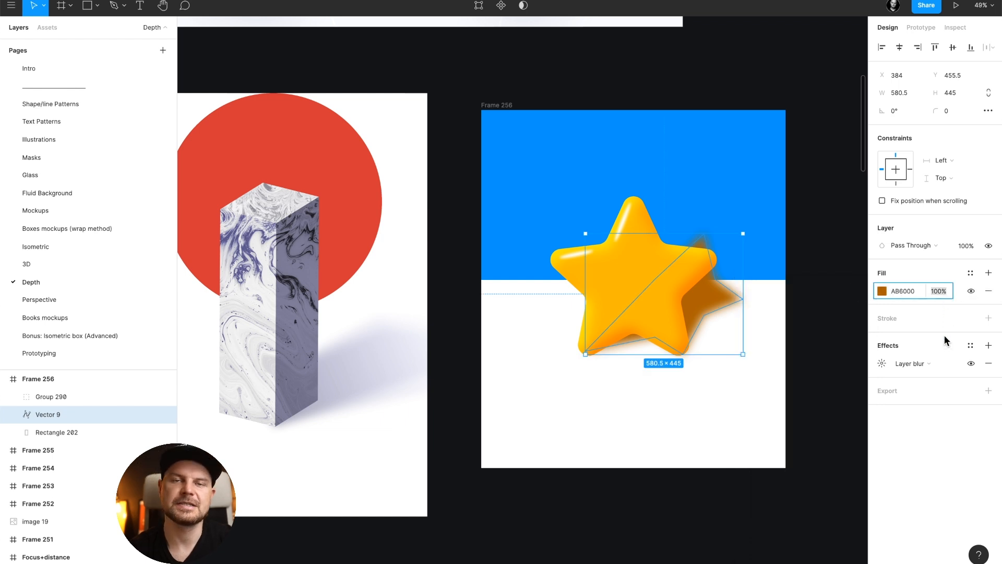
{"action": "type", "text": "20"}
{"action": "key", "text": "Return"}
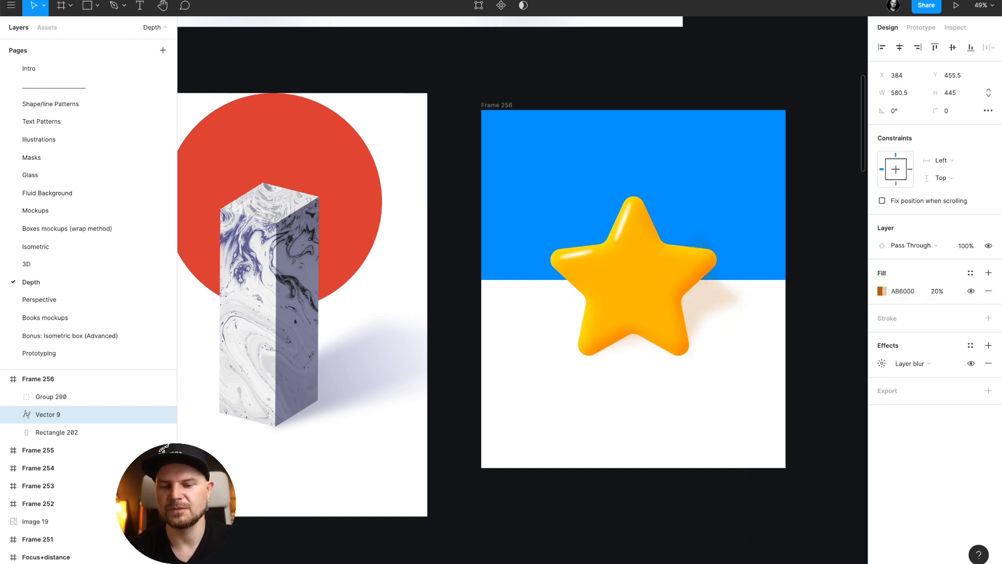
{"action": "left_click", "coordinate": [944, 290]}
{"action": "type", "text": "30"}
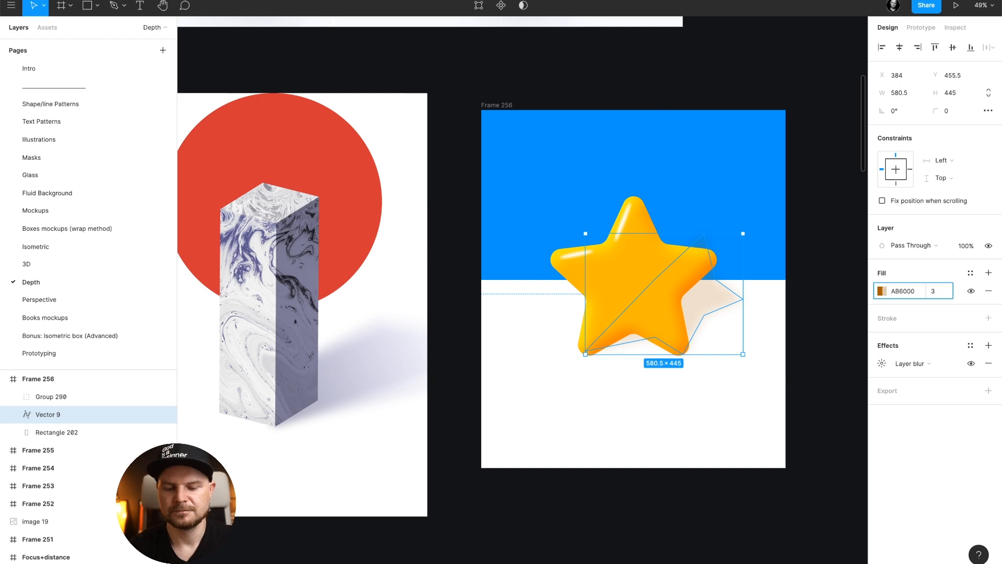
{"action": "key", "text": "Return"}
Change the shadow's fill to a linear gradient that fades from the star's base toward its upper right.
{"action": "left_click", "coordinate": [882, 291]}
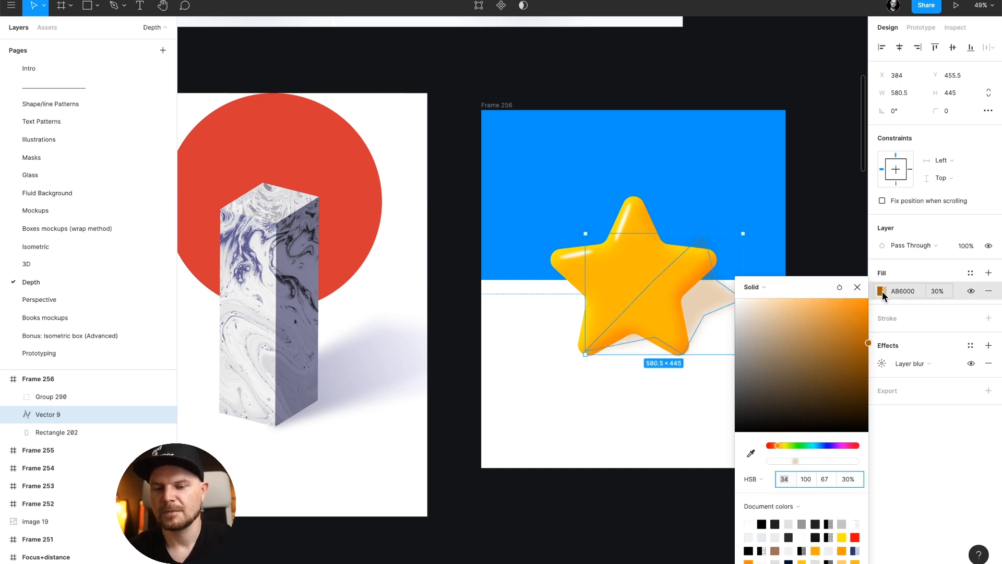
{"action": "left_click", "coordinate": [762, 289]}
{"action": "left_click", "coordinate": [772, 302]}
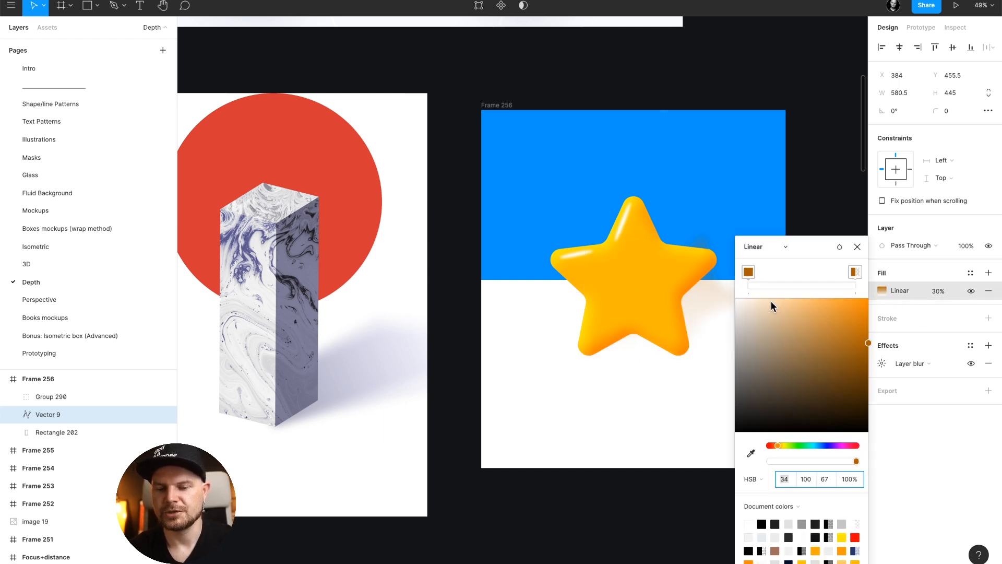
{"action": "left_click_drag", "start_coordinate": [643, 332], "coordinate": [670, 249]}
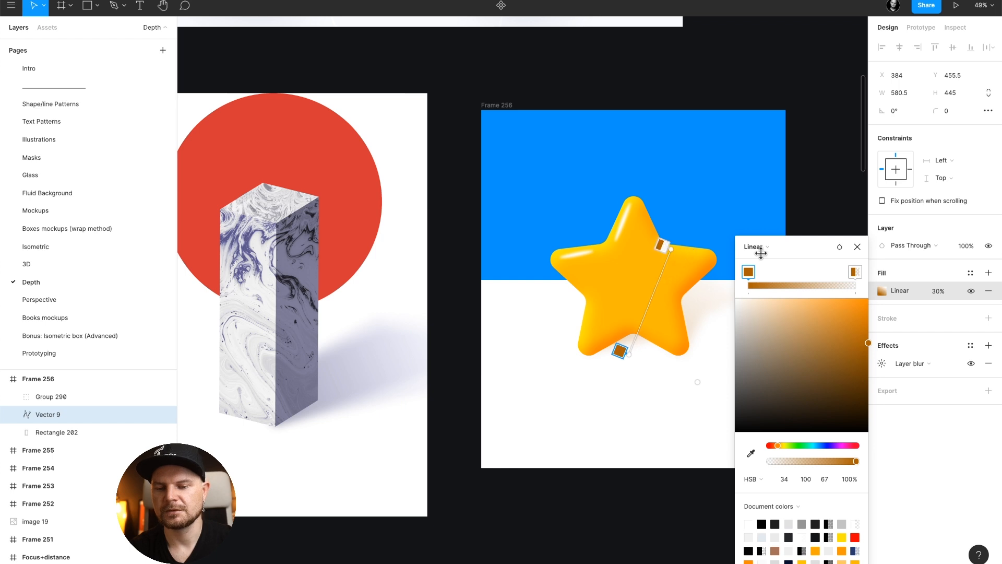
{"action": "left_click", "coordinate": [832, 234]}
{"action": "left_click", "coordinate": [827, 248]}
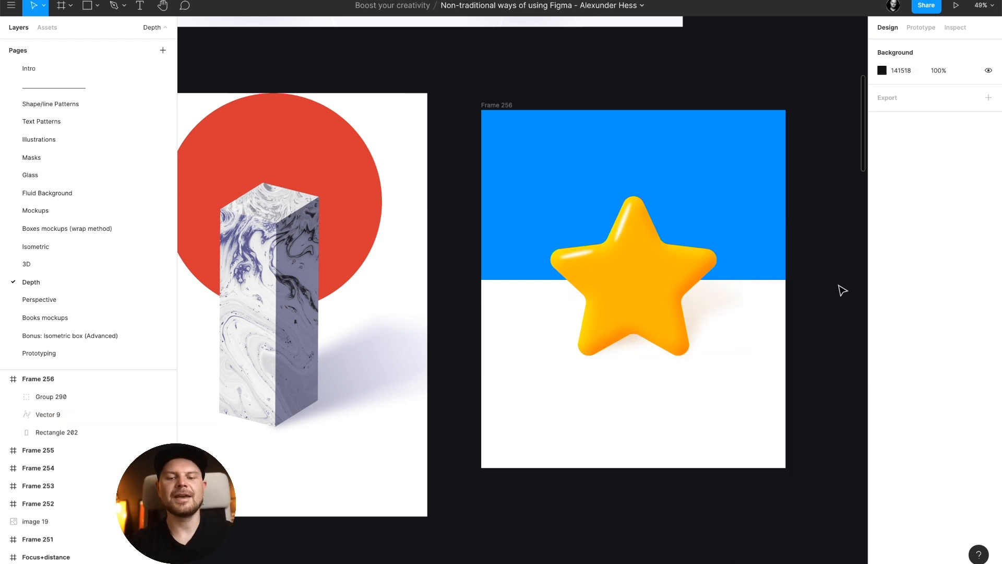
Set the opacity of the shadow's gradient fill to 50%.
{"action": "left_click", "coordinate": [700, 326]}
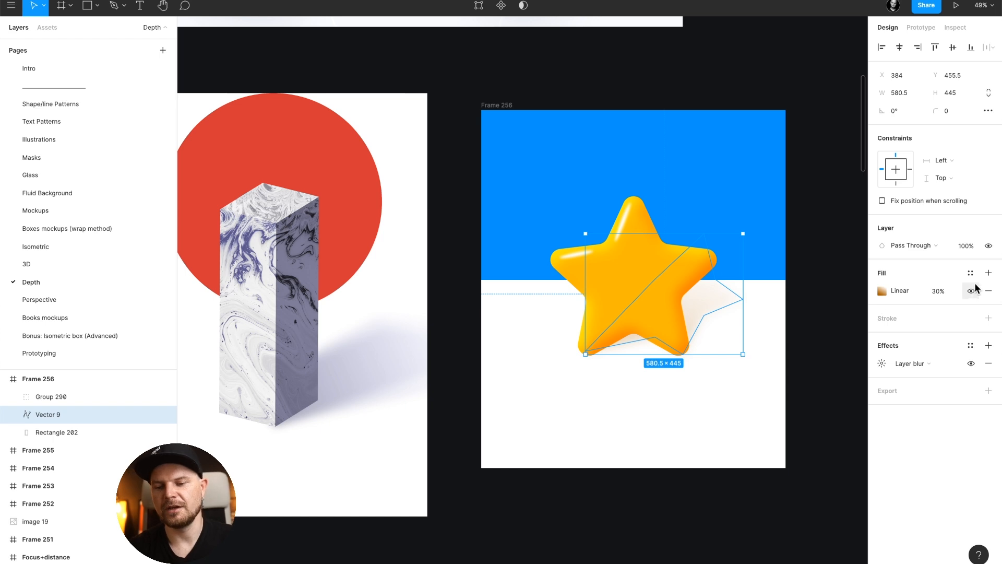
{"action": "left_click", "coordinate": [939, 291]}
{"action": "type", "text": "50"}
{"action": "key", "text": "Return"}
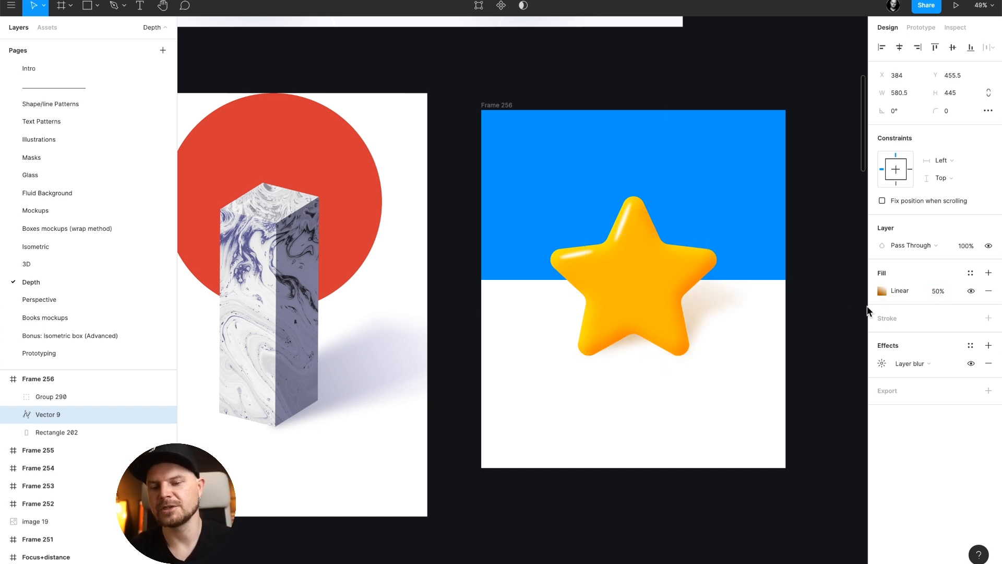
{"action": "left_click", "coordinate": [809, 333]}
Extend the blue rectangle down to the frame's lower edge, giving it a height of 1319.
{"action": "scroll", "coordinate": [810, 333], "scroll_direction": "down", "scroll_amount": 5}
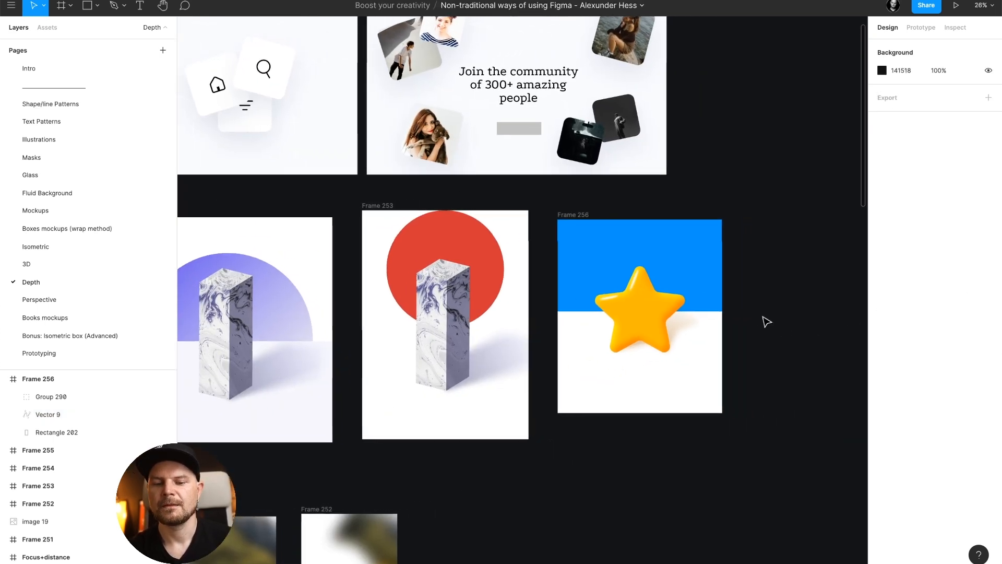
{"action": "scroll", "coordinate": [766, 322], "scroll_direction": "up", "scroll_amount": 3}
{"action": "left_click", "coordinate": [685, 252]}
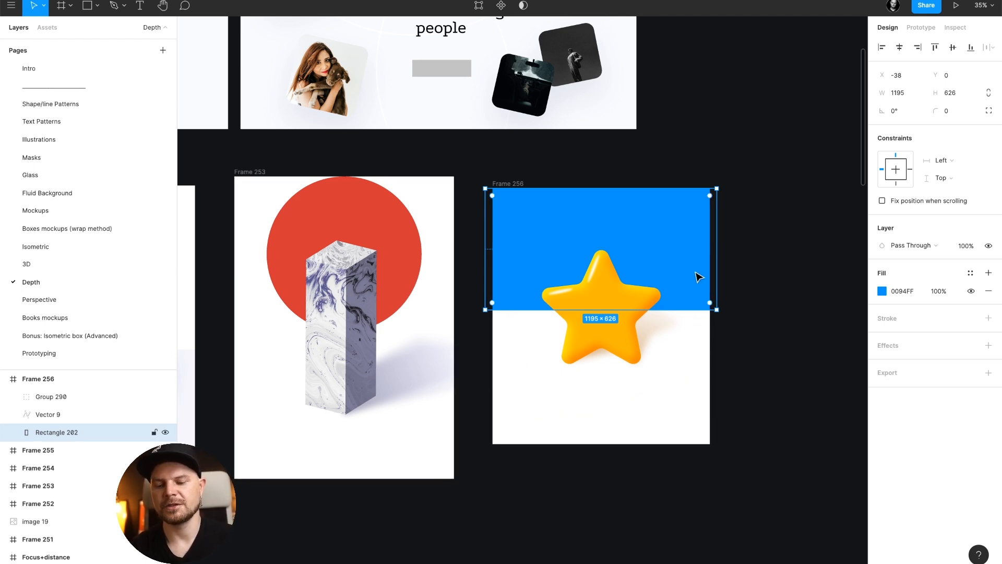
{"action": "left_click_drag", "start_coordinate": [678, 310], "coordinate": [681, 444]}
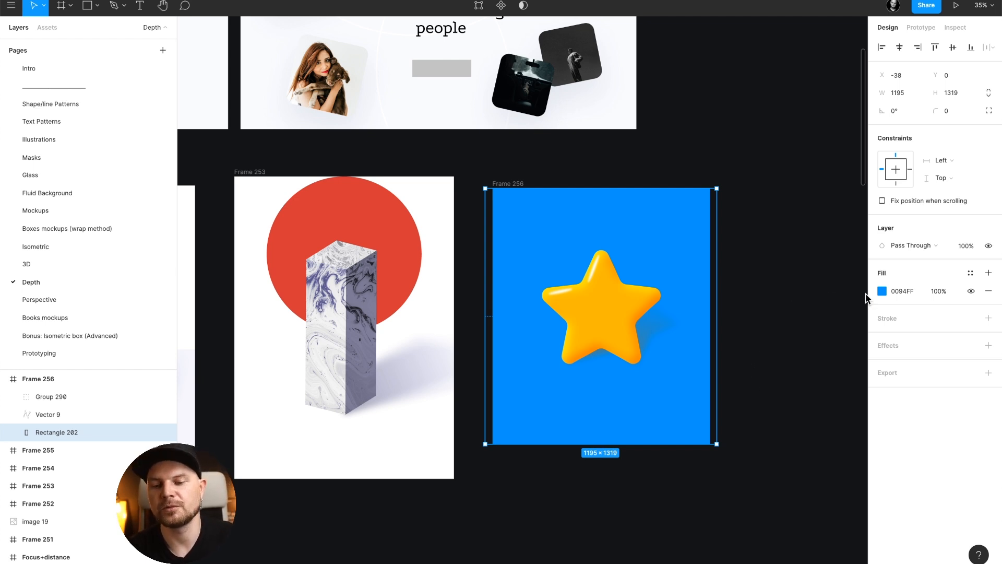
Change the blue rectangle's fill to a linear gradient and set its starting stop to pale blue, HSB 205, 9, 100.
{"action": "left_click", "coordinate": [881, 292]}
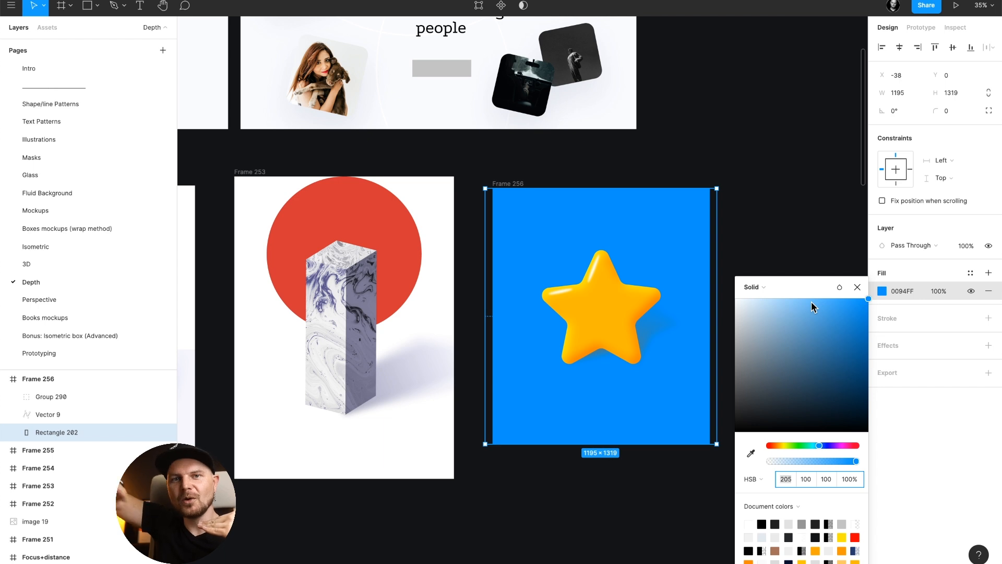
{"action": "left_click", "coordinate": [765, 287]}
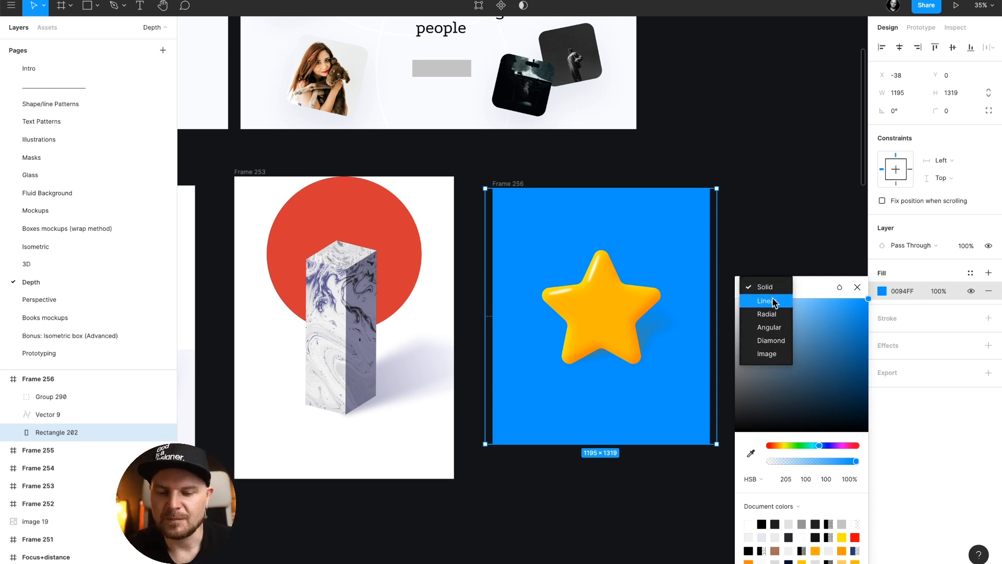
{"action": "left_click", "coordinate": [767, 301]}
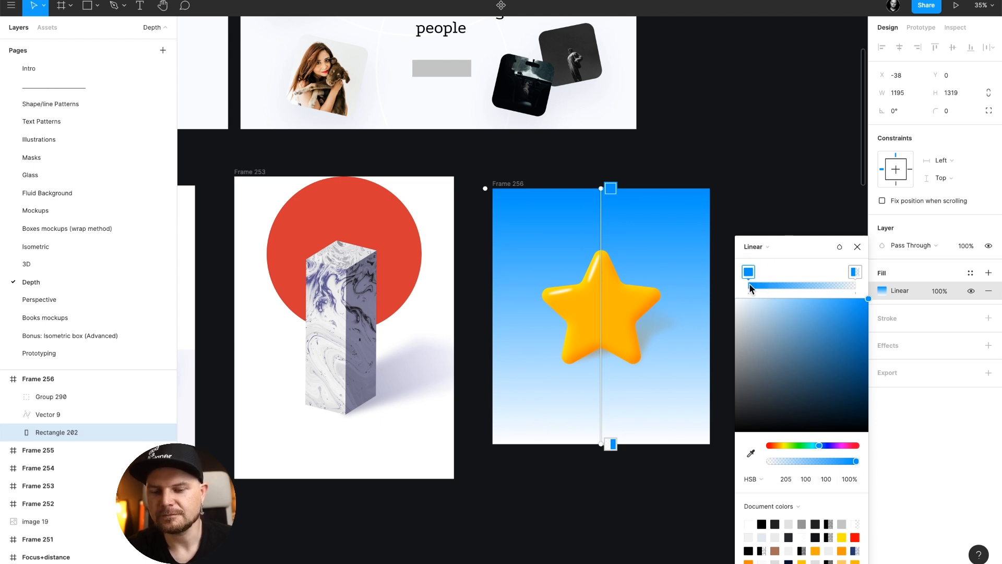
{"action": "left_click_drag", "start_coordinate": [751, 299], "coordinate": [748, 296]}
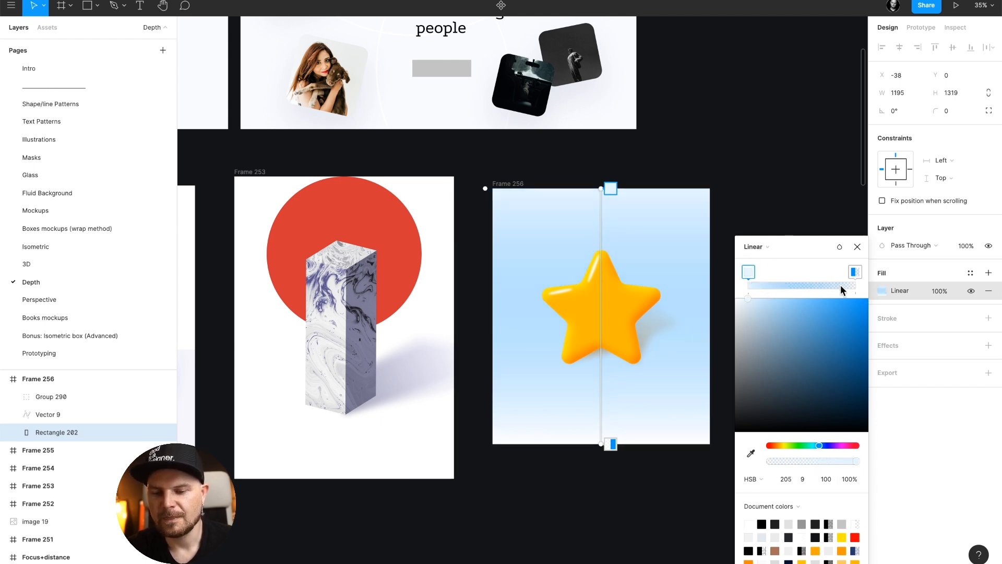
Make the gradient's end stop white and transparent, and move both stops inward to about one quarter and two thirds of its length.
{"action": "left_click", "coordinate": [853, 271]}
{"action": "left_click_drag", "start_coordinate": [807, 352], "coordinate": [776, 276]}
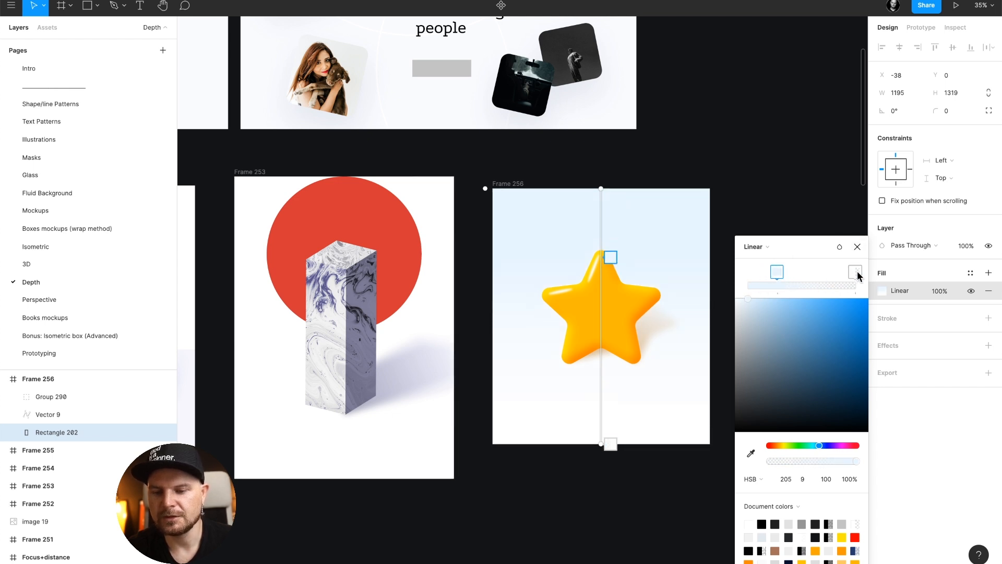
{"action": "left_click_drag", "start_coordinate": [857, 270], "coordinate": [815, 278]}
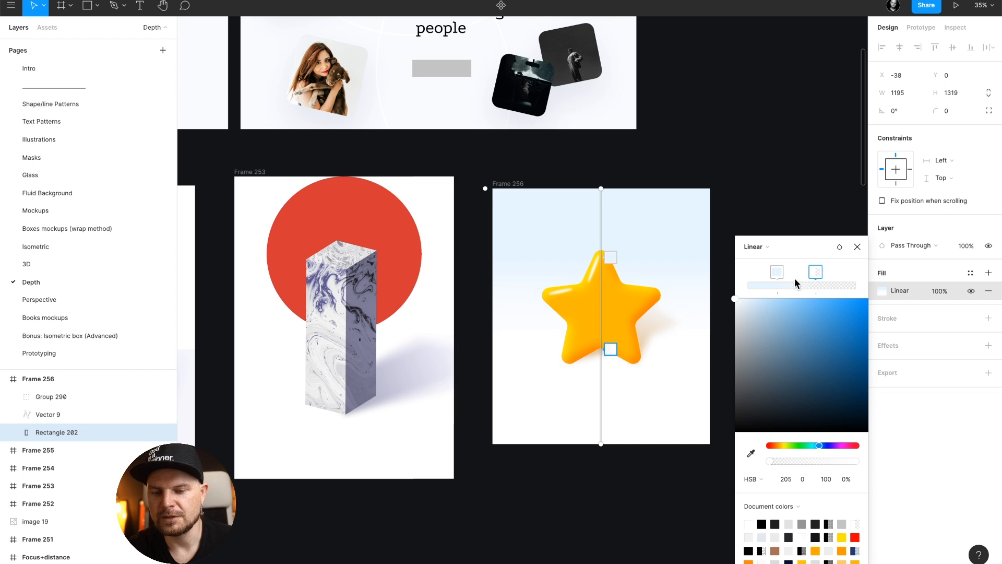
Add a white stop at the gradient's start, set the middle stop to HSB 205, 20, 100, and shift the lower stops slightly down.
{"action": "left_click", "coordinate": [779, 271]}
{"action": "left_click_drag", "start_coordinate": [747, 302], "coordinate": [826, 274]}
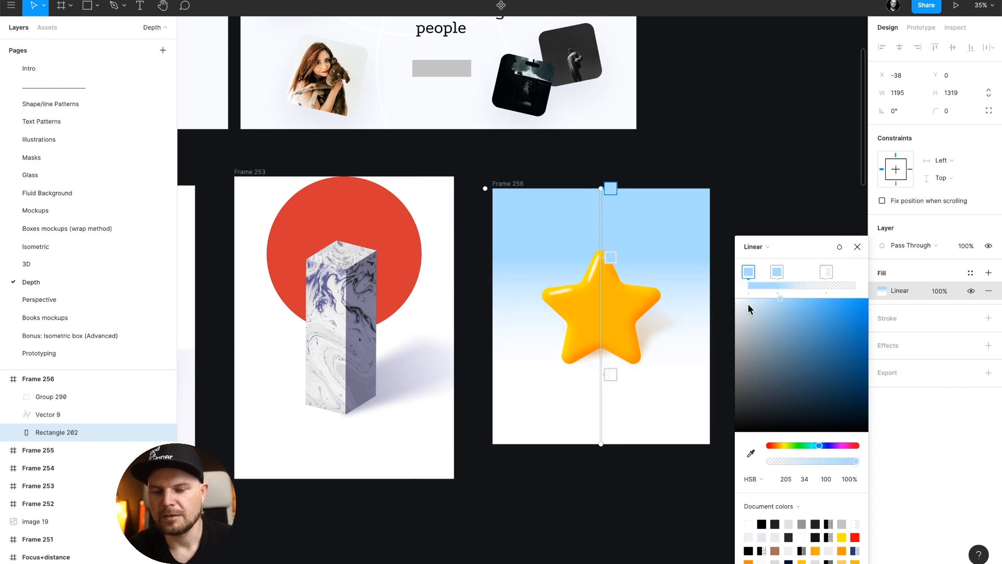
{"action": "left_click", "coordinate": [748, 285]}
{"action": "left_click_drag", "start_coordinate": [776, 271], "coordinate": [760, 293]}
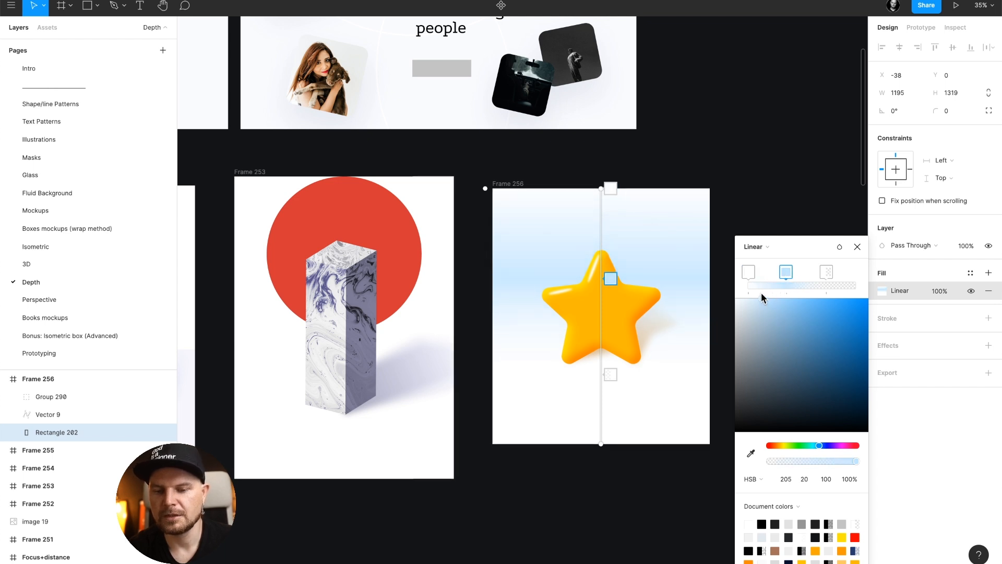
{"action": "left_click", "coordinate": [857, 247]}
{"action": "left_click", "coordinate": [800, 290]}
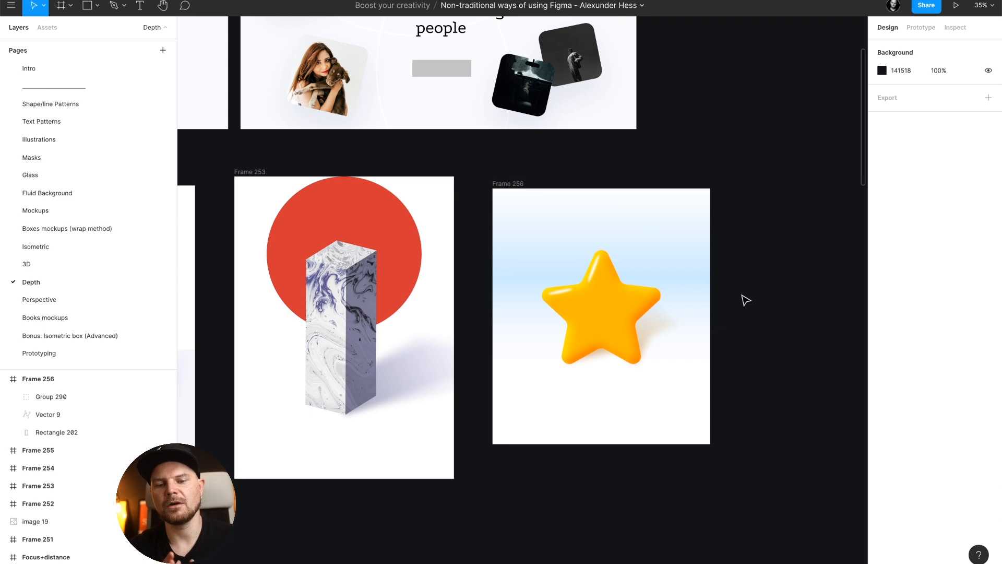
Move the background gradient's white end stop up near the star's lower points and set its opacity to 100%.
{"action": "left_click", "coordinate": [693, 284]}
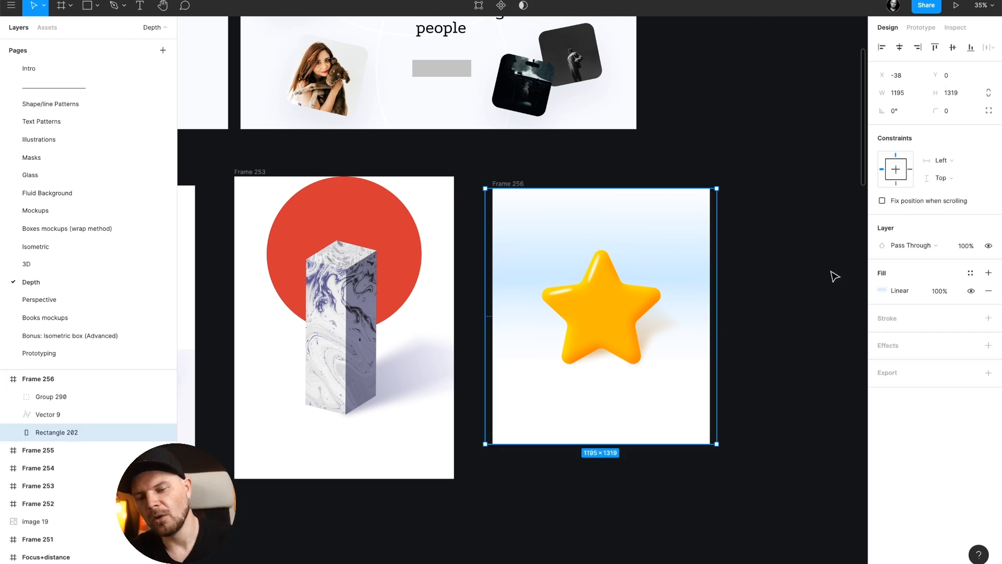
{"action": "left_click", "coordinate": [882, 291]}
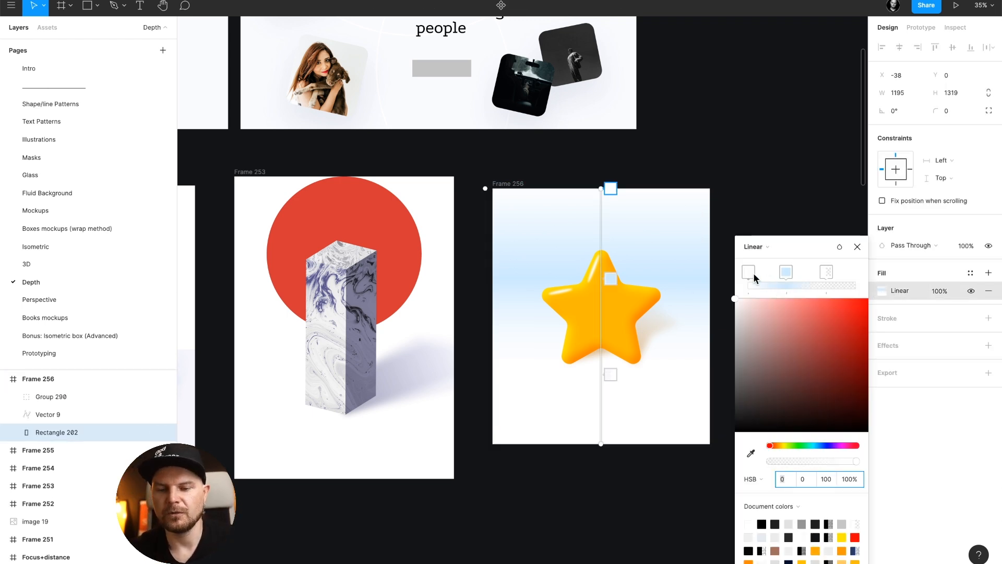
{"action": "left_click_drag", "start_coordinate": [609, 374], "coordinate": [608, 350]}
{"action": "left_click", "coordinate": [772, 461]}
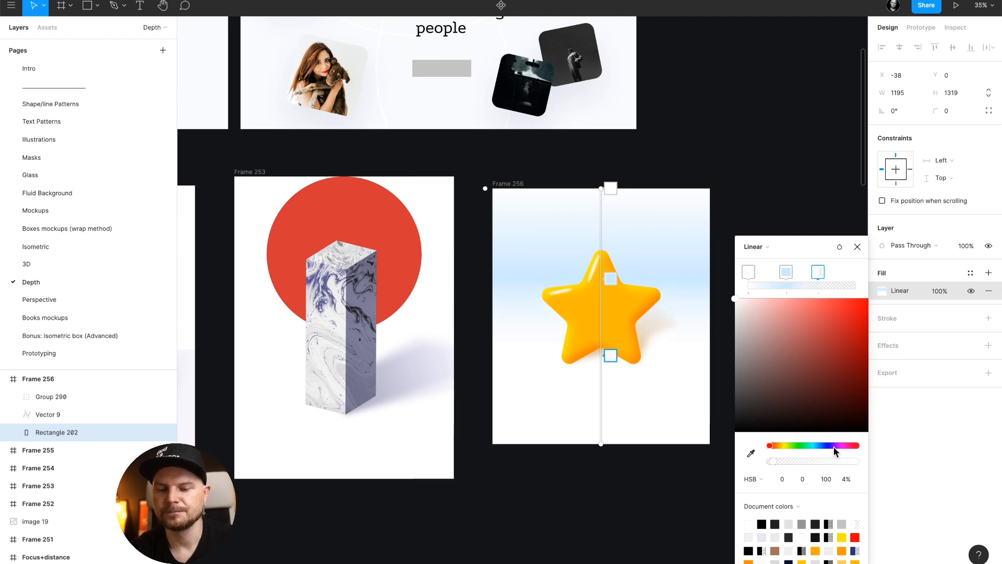
{"action": "left_click_drag", "start_coordinate": [837, 461], "coordinate": [892, 463]}
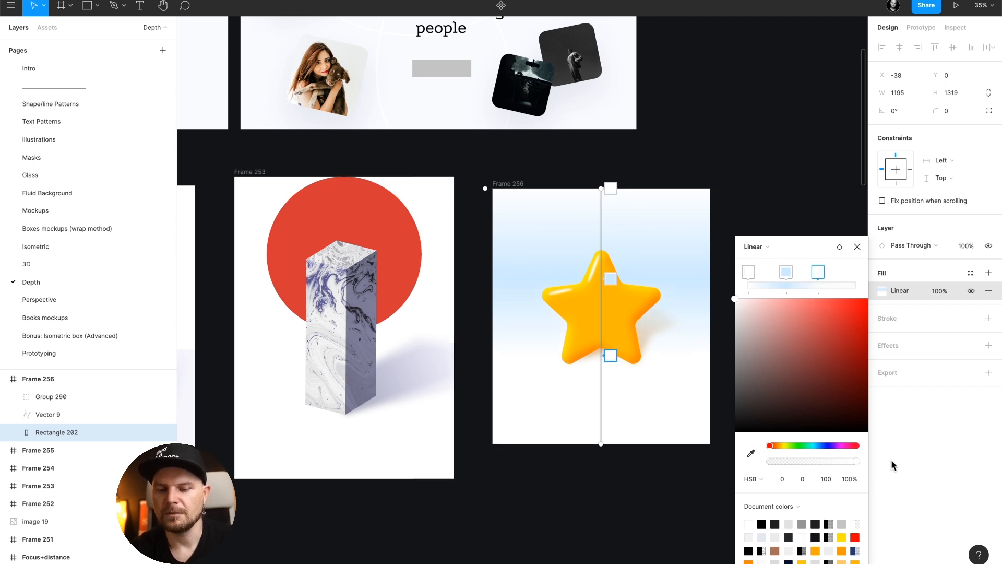
Set the background gradient's top stop to a pale blue, HSB 205, 10, 100.
{"action": "left_click", "coordinate": [787, 271]}
{"action": "left_click", "coordinate": [749, 273]}
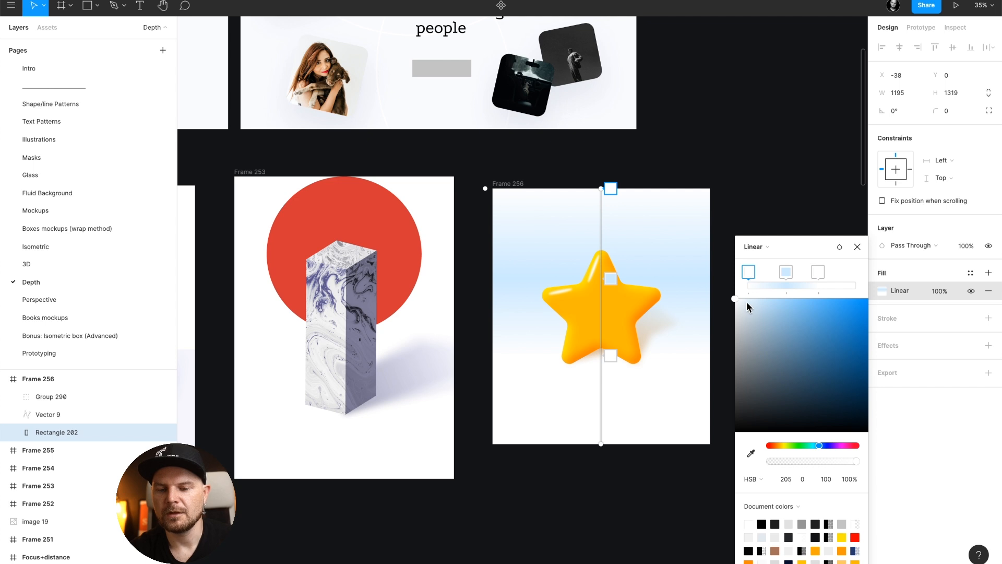
{"action": "left_click_drag", "start_coordinate": [747, 306], "coordinate": [745, 293]}
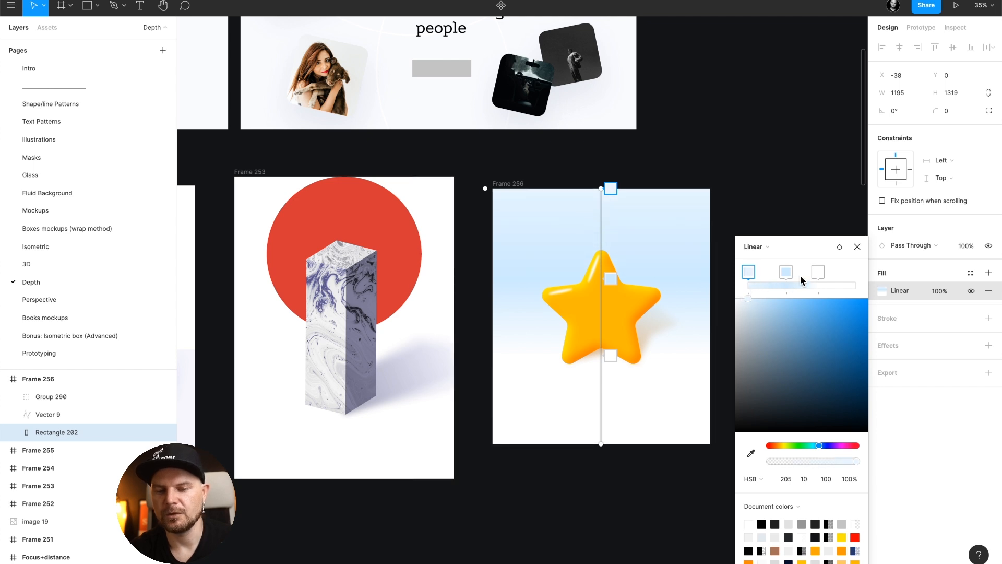
{"action": "left_click", "coordinate": [857, 247]}
{"action": "left_click", "coordinate": [798, 257]}
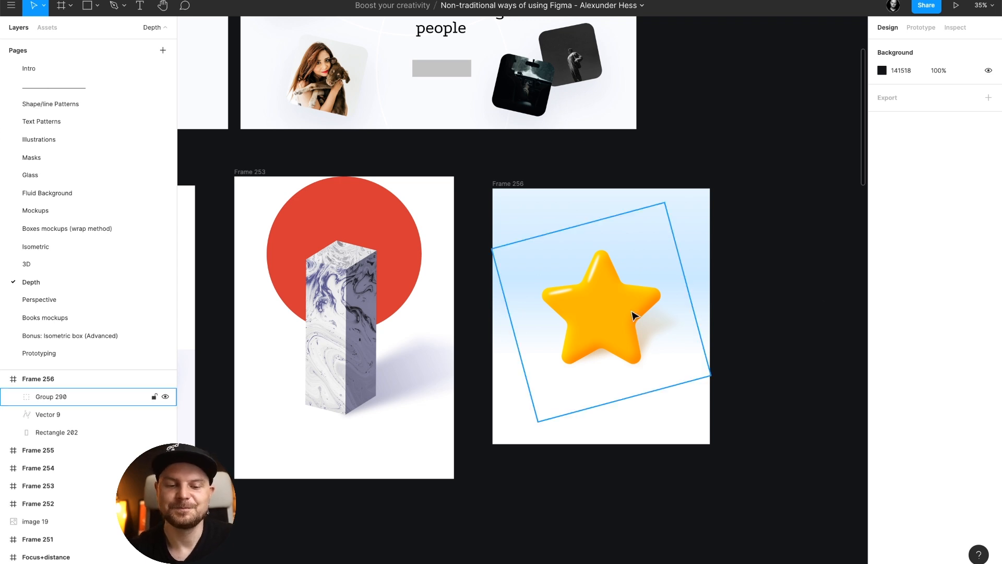
Examine how the illusion frame is built: the marble pillar's side shapes, image rectangle and mask vector, and the gradient circle behind it.
{"action": "scroll", "coordinate": [635, 315], "scroll_direction": "left", "scroll_amount": 5}
{"action": "scroll", "coordinate": [635, 315], "scroll_direction": "left", "scroll_amount": 5}
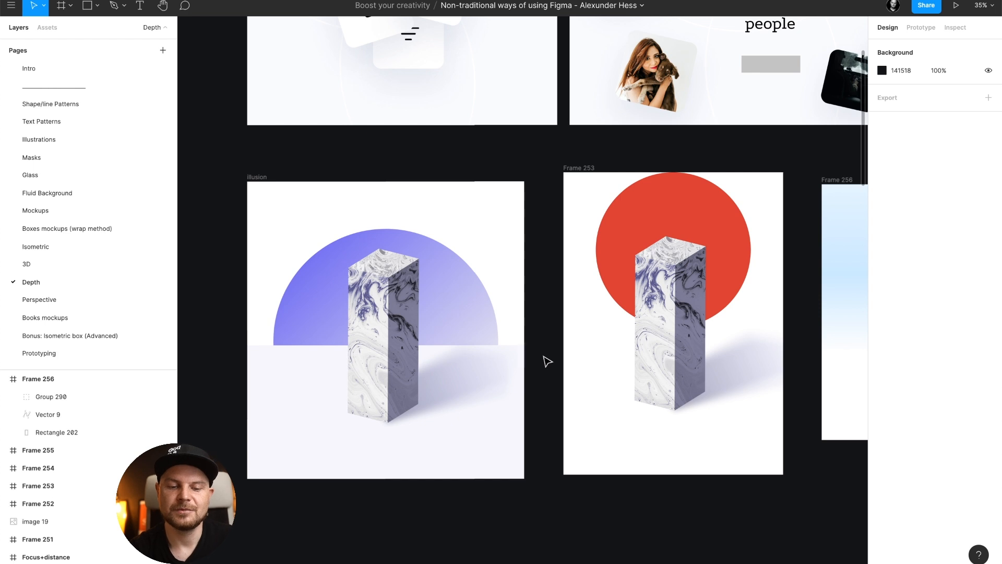
{"action": "left_click", "coordinate": [496, 452]}
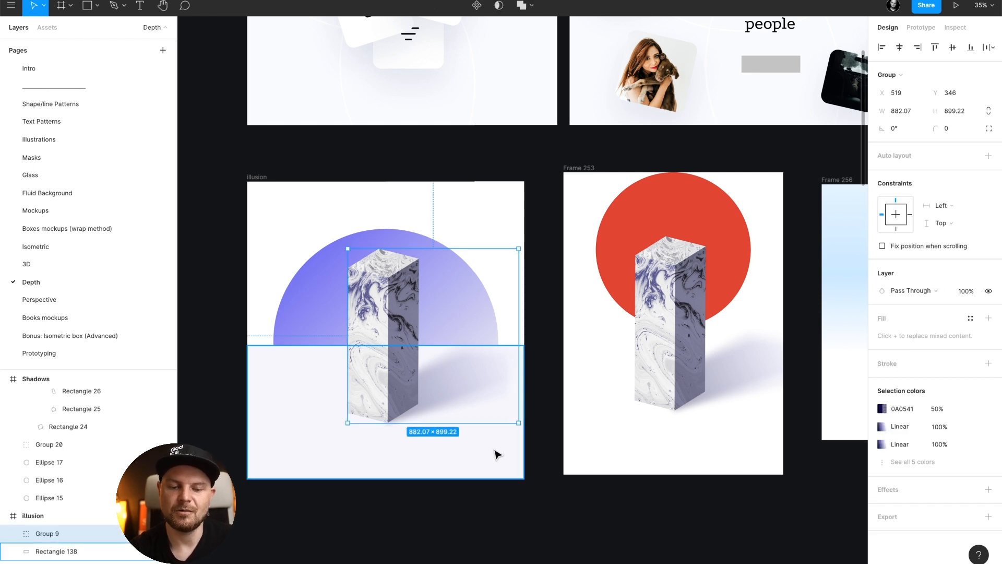
{"action": "left_click", "coordinate": [408, 341]}
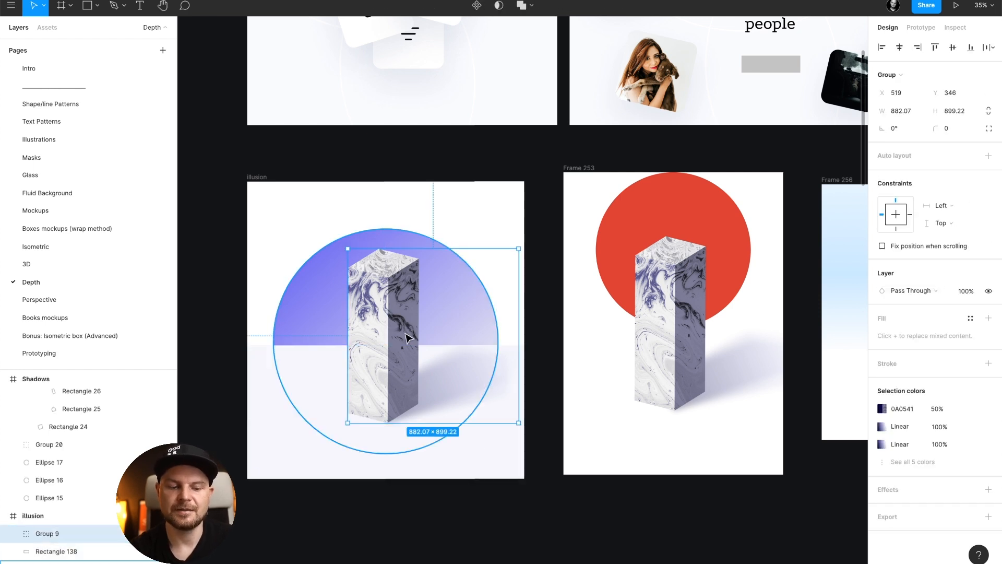
{"action": "double_click", "coordinate": [406, 338]}
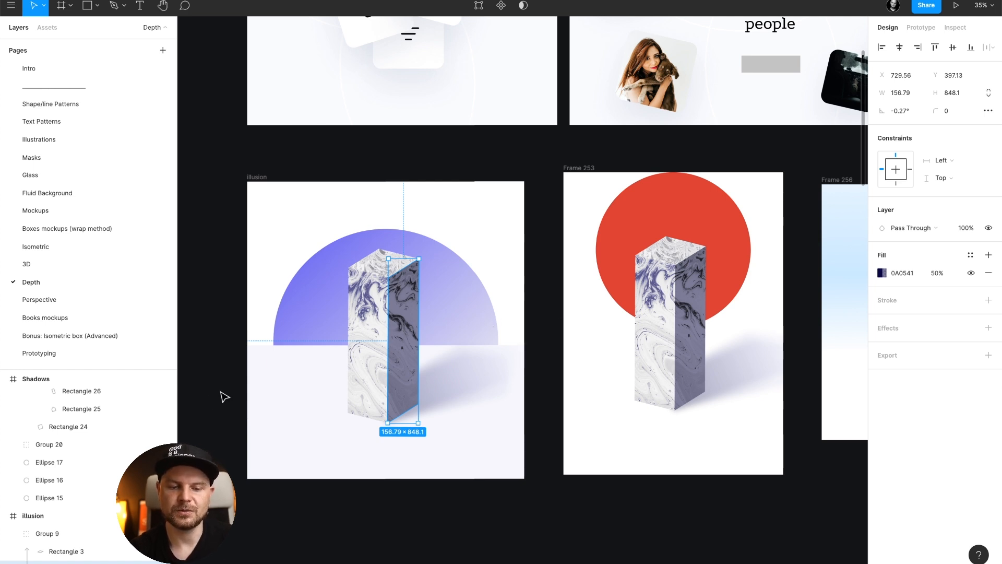
{"action": "scroll", "coordinate": [104, 457], "scroll_direction": "down", "scroll_amount": 3}
{"action": "scroll", "coordinate": [104, 453], "scroll_direction": "down", "scroll_amount": 2}
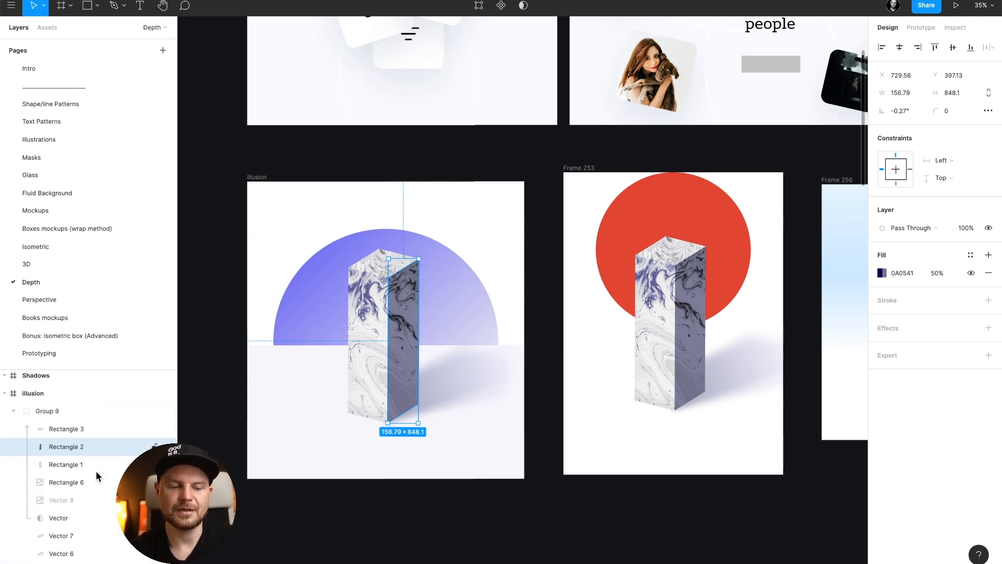
{"action": "left_click", "coordinate": [74, 514]}
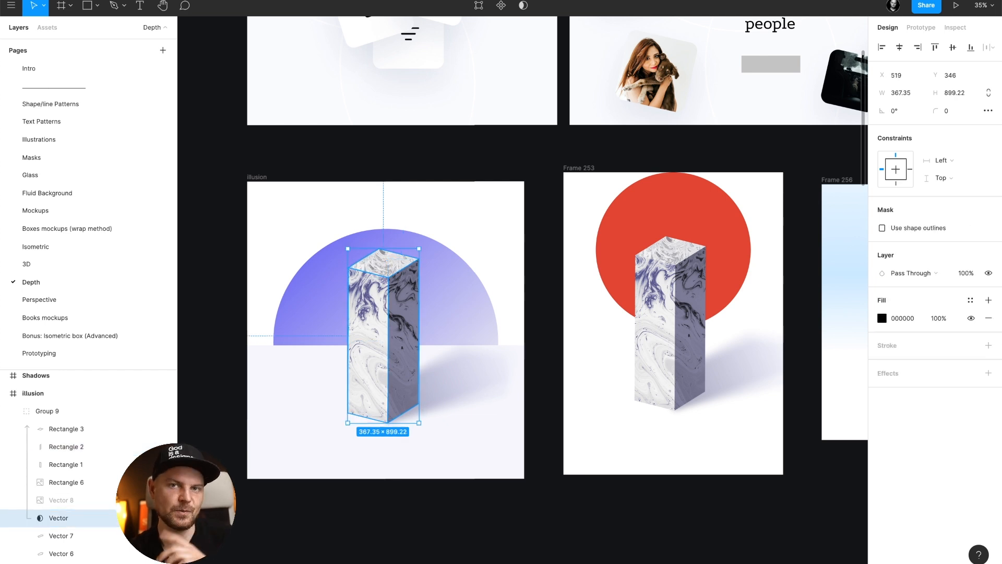
{"action": "left_click", "coordinate": [92, 502]}
{"action": "left_click", "coordinate": [89, 483]}
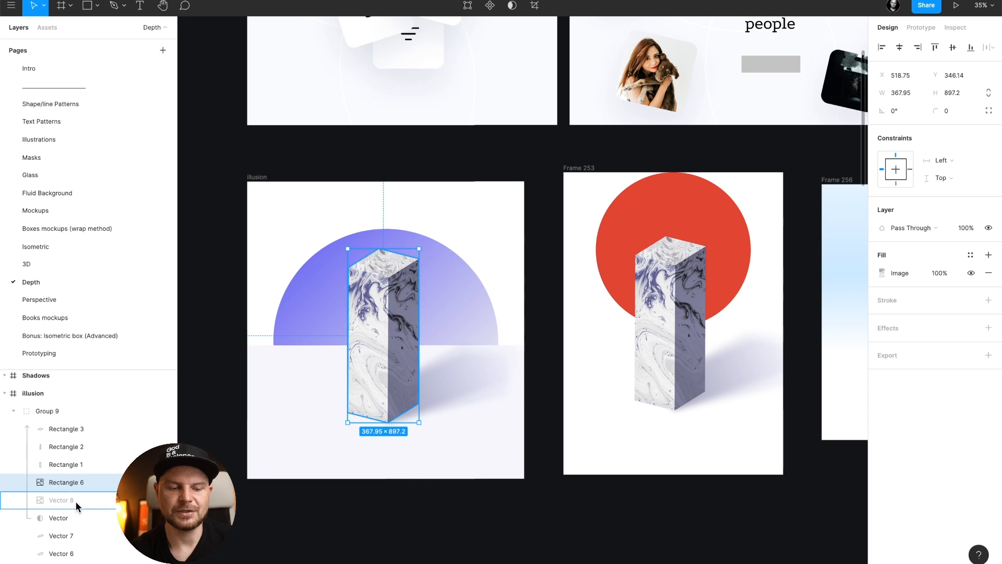
{"action": "left_click", "coordinate": [68, 518]}
{"action": "mouse_move", "coordinate": [400, 397]}
{"action": "left_mouse_down"}
{"action": "mouse_move", "coordinate": [373, 418]}
{"action": "mouse_move", "coordinate": [437, 380]}
{"action": "mouse_move", "coordinate": [385, 369]}
{"action": "mouse_move", "coordinate": [405, 414]}
{"action": "mouse_move", "coordinate": [428, 353]}
{"action": "mouse_move", "coordinate": [402, 395]}
{"action": "left_mouse_up"}
{"action": "left_click", "coordinate": [552, 360]}
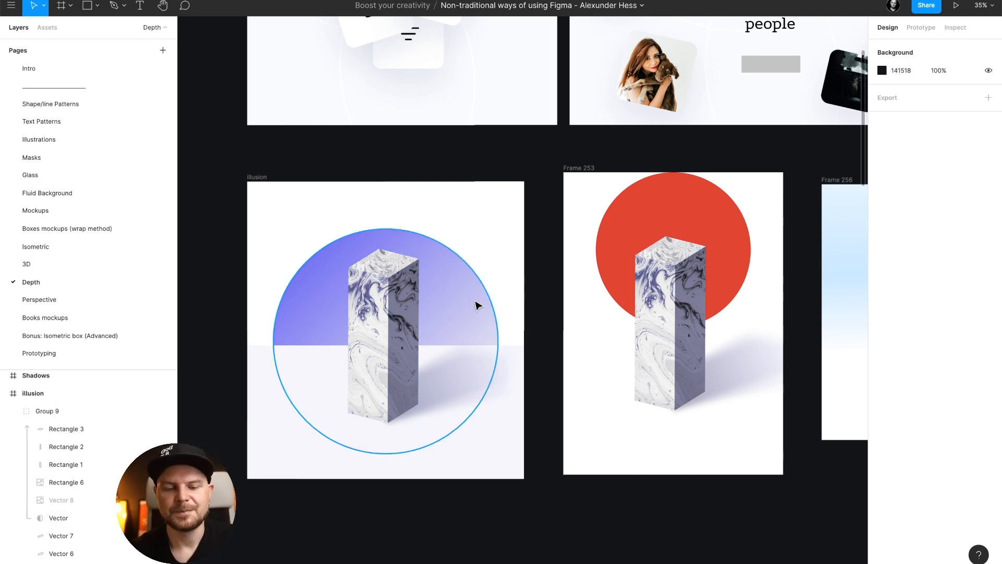
{"action": "left_click", "coordinate": [337, 267]}
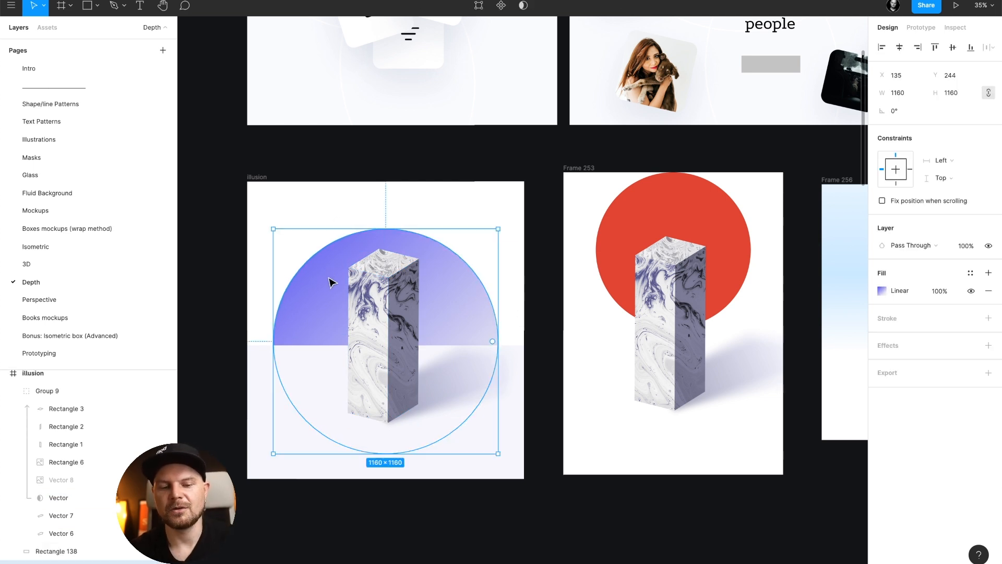
{"action": "left_click", "coordinate": [378, 178]}
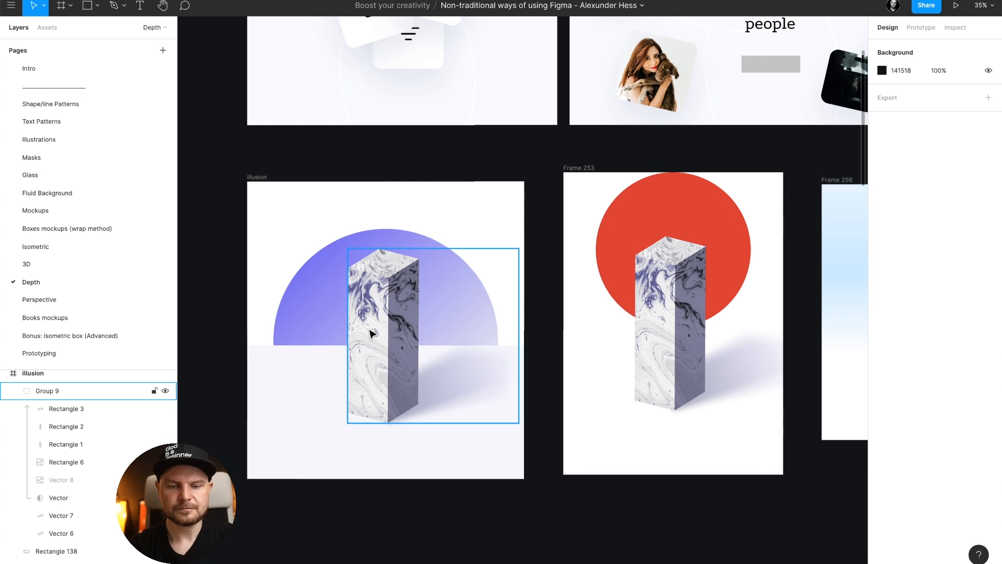
Copy the phone mockup frame from the Mockups page and return to the Depth page.
{"action": "left_click", "coordinate": [59, 215]}
{"action": "left_click", "coordinate": [337, 205]}
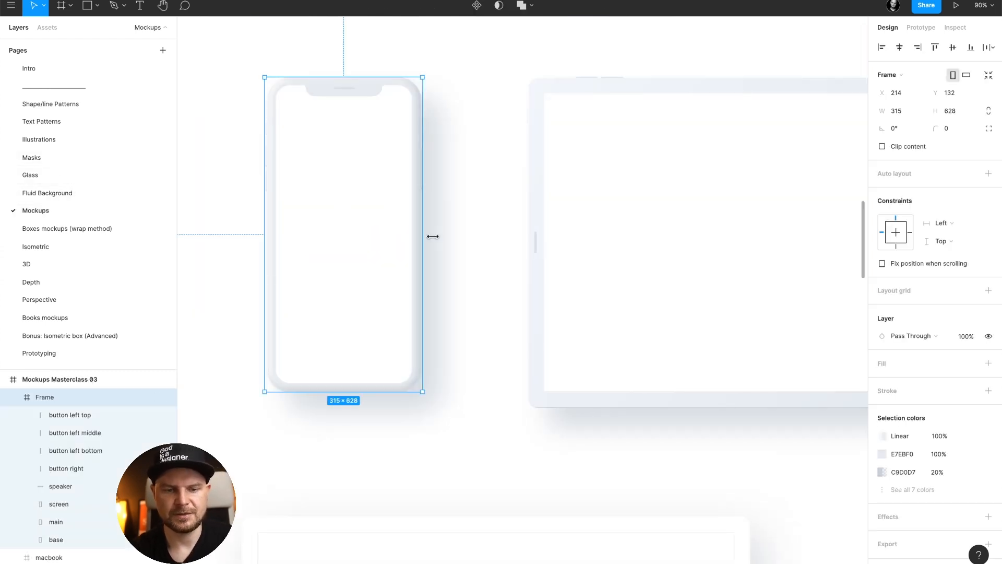
{"action": "left_click", "coordinate": [59, 283]}
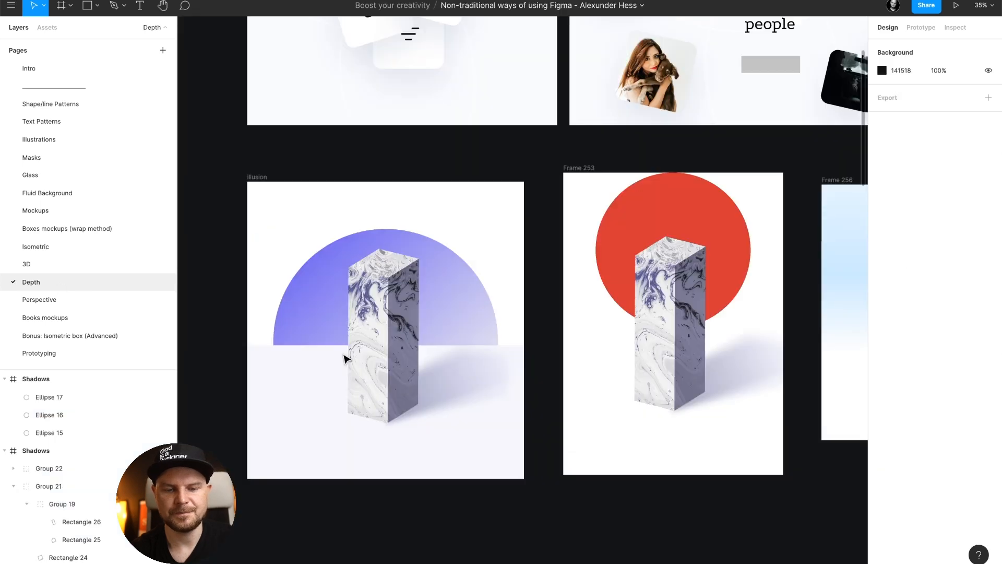
Replace the marble pillar group in the illusion frame with the copied phone mockup, centred over the purple circle.
{"action": "left_click", "coordinate": [402, 373]}
{"action": "key", "text": "Delete"}
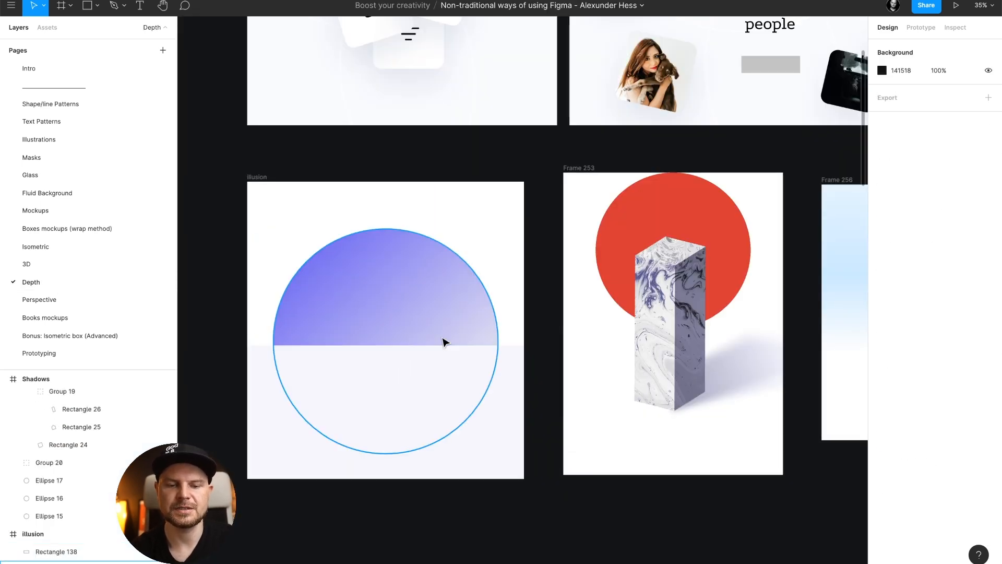
{"action": "key", "text": "ctrl+v"}
{"action": "left_click_drag", "start_coordinate": [530, 270], "coordinate": [392, 322]}
{"action": "left_click_drag", "start_coordinate": [220, 307], "coordinate": [386, 326]}
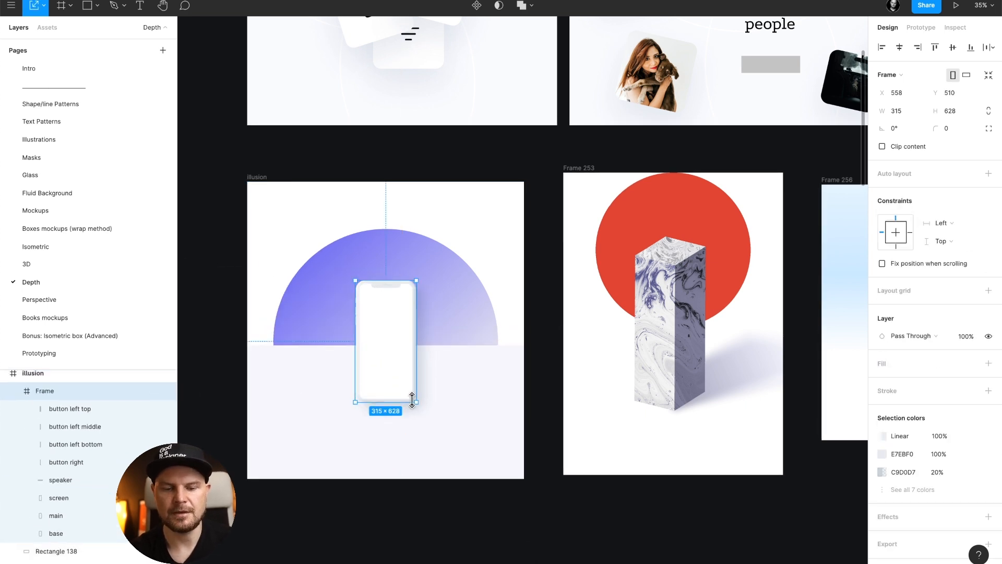
Scale the phone mockup up to about 524 × 1044 and move it down so it stands on the pale floor area.
{"action": "left_click_drag", "start_coordinate": [416, 402], "coordinate": [396, 390]}
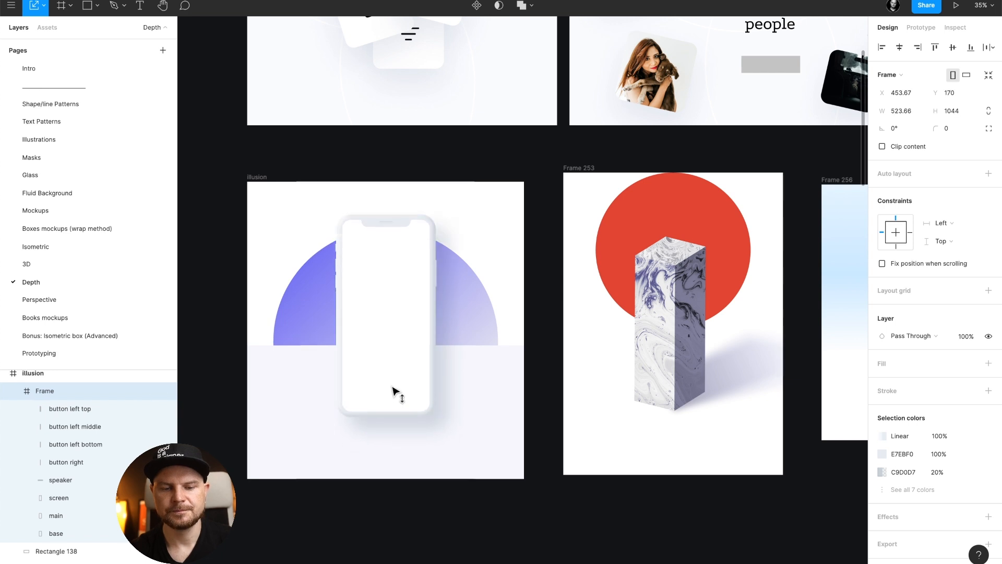
{"action": "left_click", "coordinate": [547, 396]}
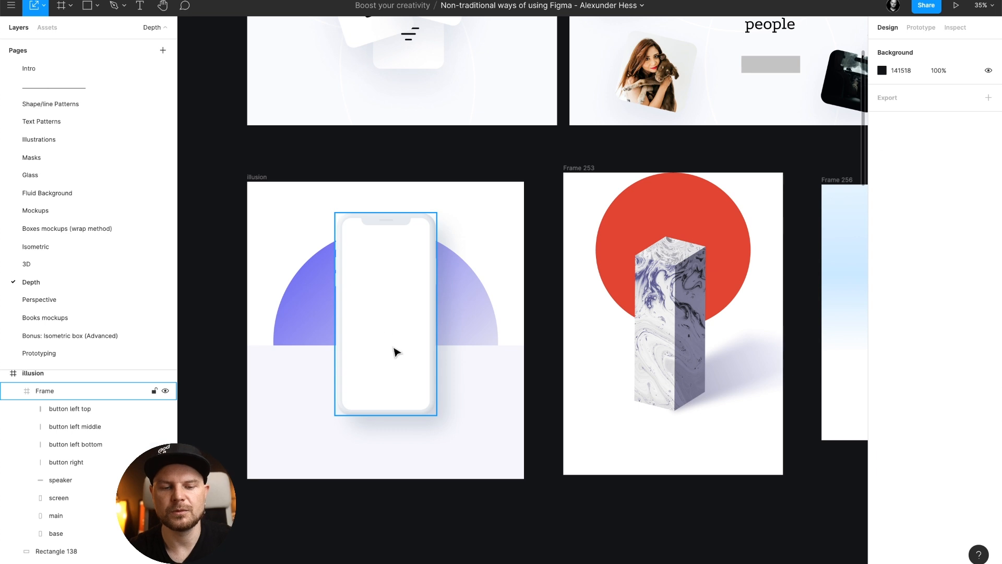
{"action": "left_click_drag", "start_coordinate": [396, 351], "coordinate": [398, 376]}
{"action": "left_click", "coordinate": [547, 373]}
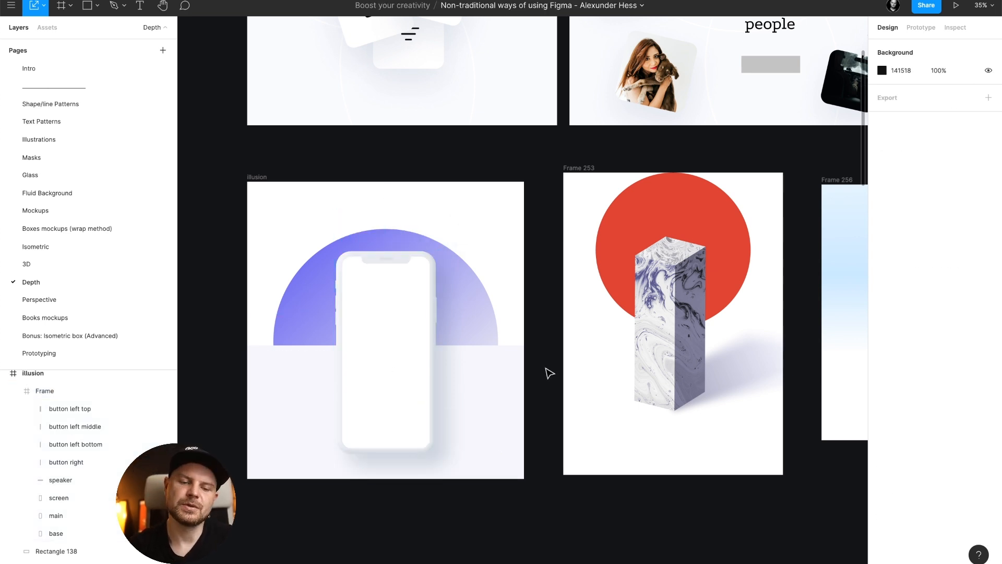
Examine the Focus frame and the narrower frame beside it, comparing the sharp wavy photo with its blurred near and far copies.
{"action": "scroll", "coordinate": [550, 373], "scroll_direction": "down", "scroll_amount": 10}
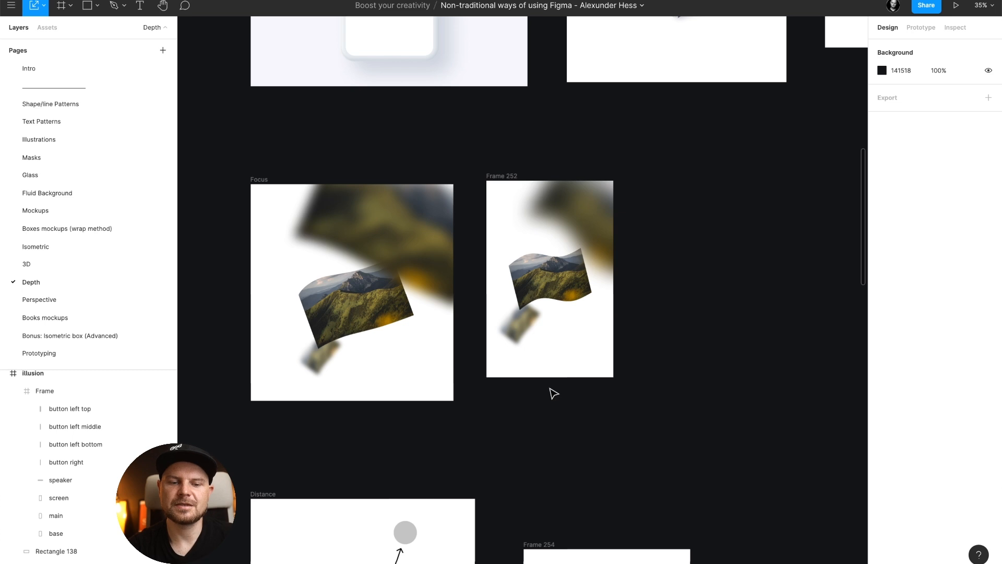
{"action": "scroll", "coordinate": [549, 388], "scroll_direction": "right", "scroll_amount": 3}
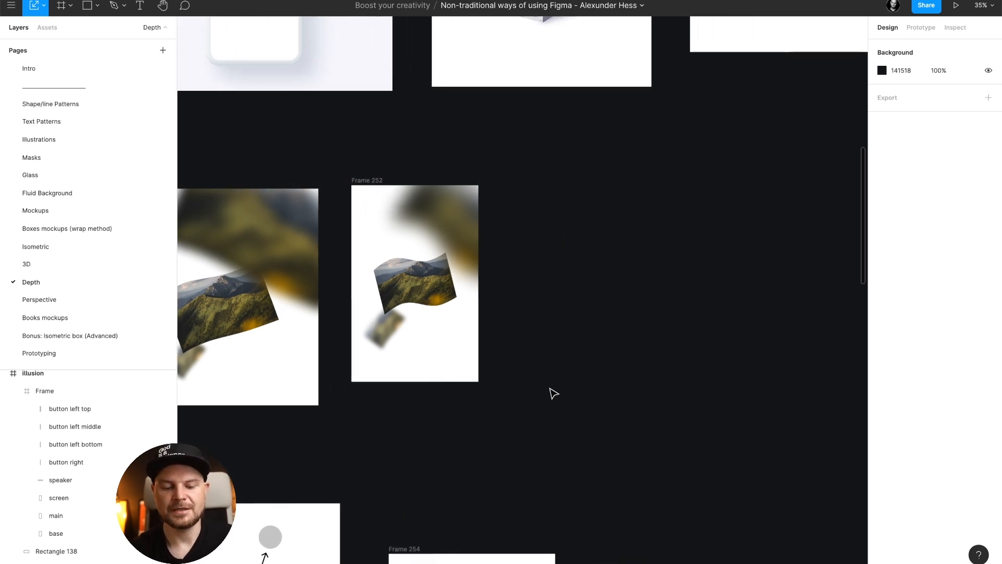
{"action": "scroll", "coordinate": [477, 360], "scroll_direction": "left", "scroll_amount": 3}
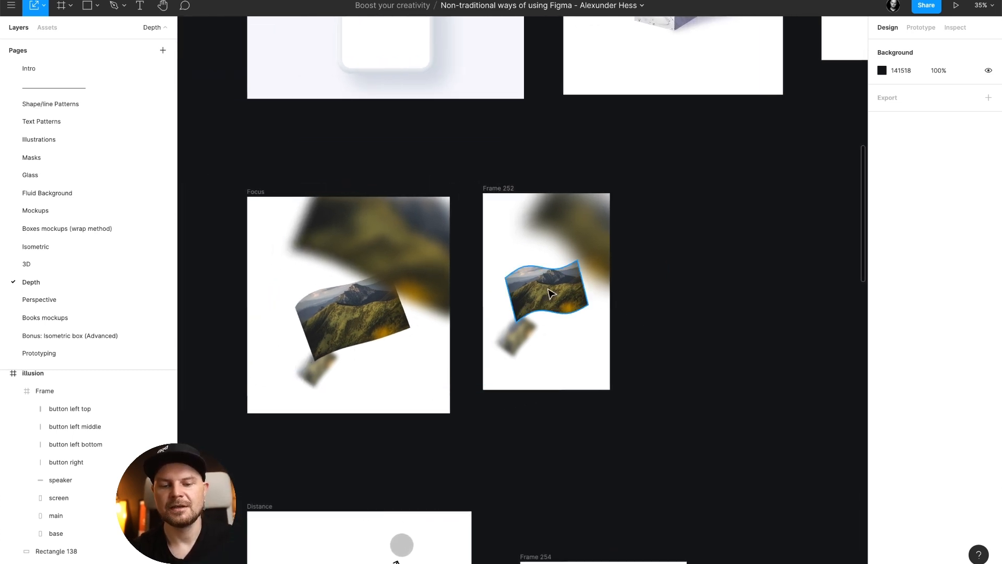
{"action": "scroll", "coordinate": [520, 313], "scroll_direction": "up", "scroll_amount": 5}
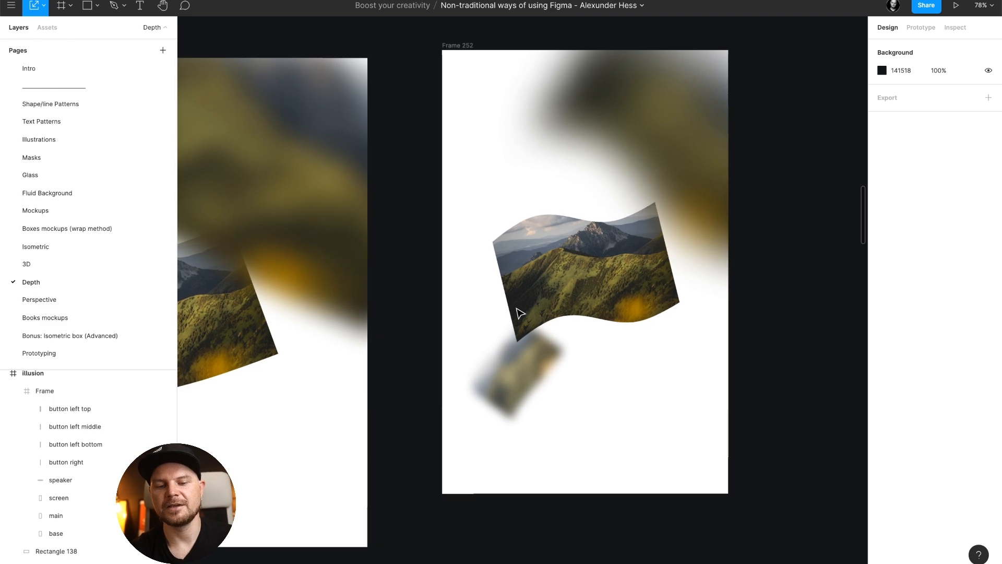
{"action": "key", "text": "ctrl+backslash"}
{"action": "scroll", "coordinate": [520, 313], "scroll_direction": "left", "scroll_amount": 3}
{"action": "scroll", "coordinate": [520, 313], "scroll_direction": "down", "scroll_amount": 1}
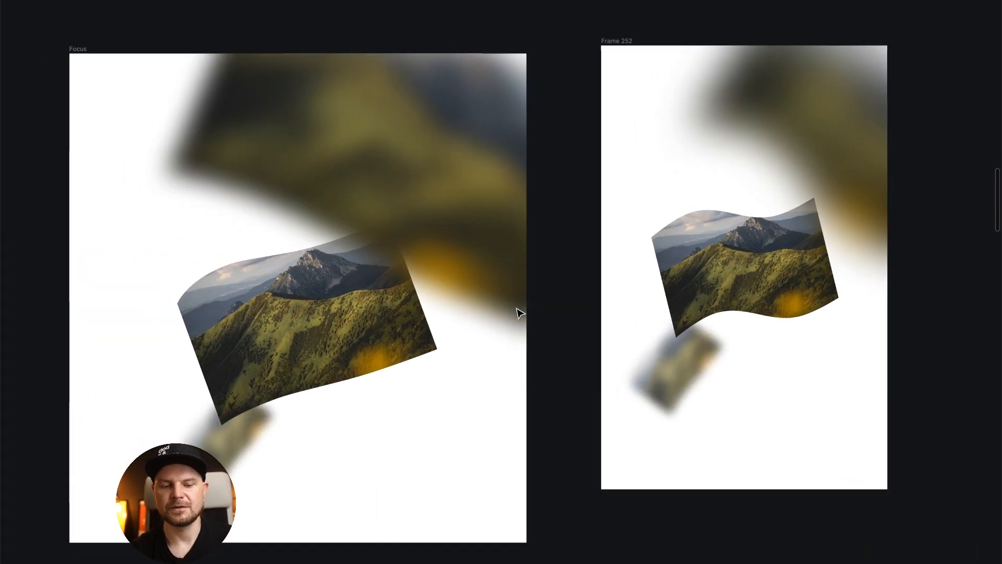
{"action": "scroll", "coordinate": [324, 321], "scroll_direction": "right", "scroll_amount": 2}
{"action": "scroll", "coordinate": [324, 321], "scroll_direction": "down", "scroll_amount": 1}
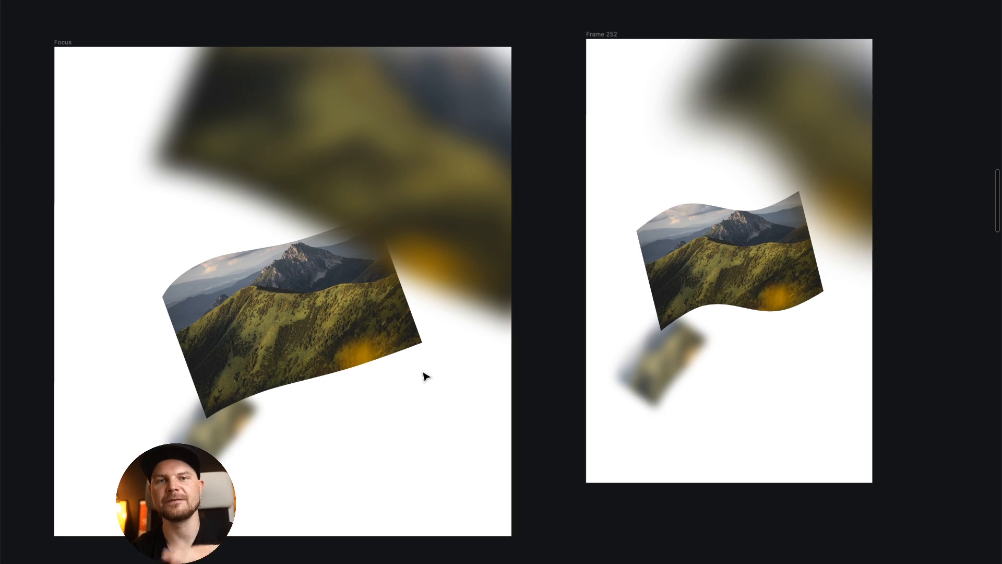
Create a frame of about 685 × 978 beside the narrower focus example and draw a slightly counterclockwise-tilted rectangle of about 420 × 264 inside it.
{"action": "scroll", "coordinate": [424, 375], "scroll_direction": "right", "scroll_amount": 10}
{"action": "scroll", "coordinate": [424, 376], "scroll_direction": "right", "scroll_amount": 10}
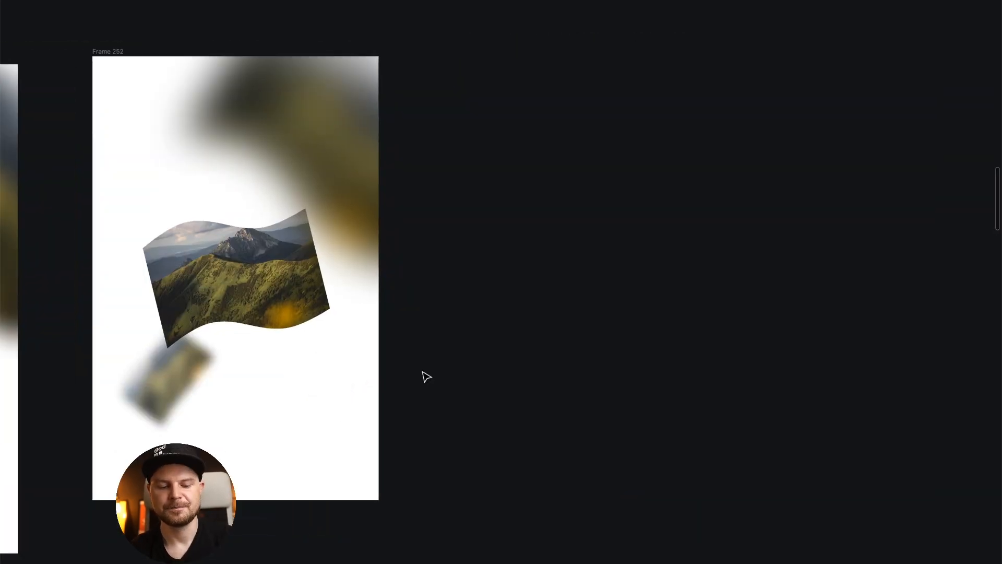
{"action": "key", "text": "f"}
{"action": "mouse_move", "coordinate": [451, 64]}
{"action": "left_mouse_down"}
{"action": "mouse_move", "coordinate": [619, 363]}
{"action": "mouse_move", "coordinate": [752, 494]}
{"action": "left_mouse_up"}
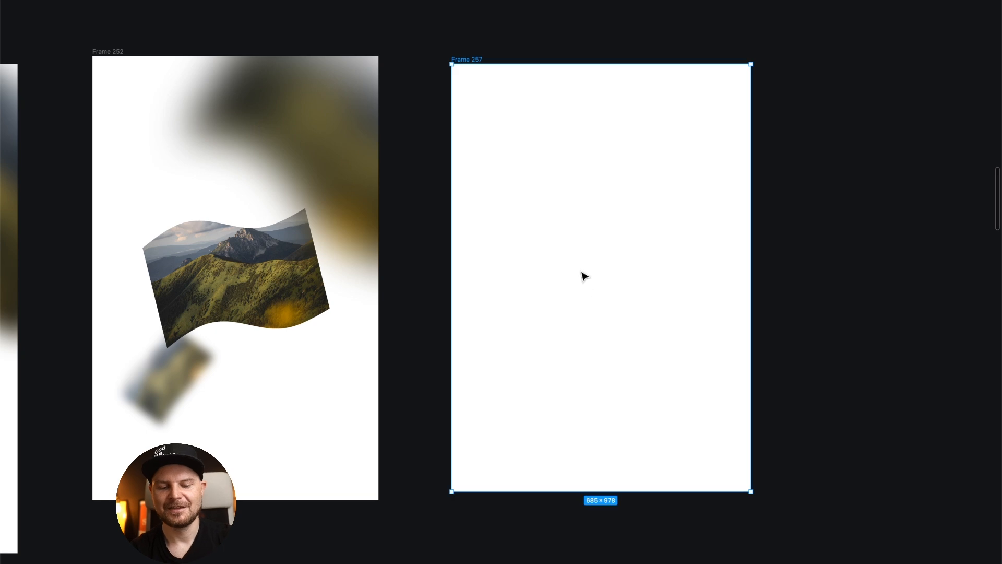
{"action": "left_click_drag", "start_coordinate": [515, 193], "coordinate": [713, 303]}
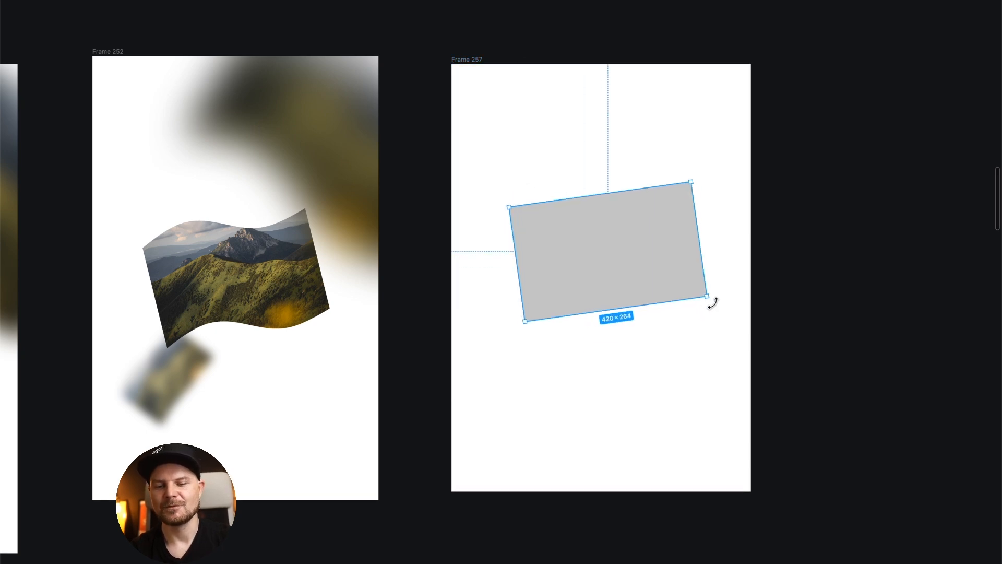
Make the rectangle's bottom edge wavy by adding two vector points, offsetting them up and down, and bending both into smooth curves.
{"action": "double_click", "coordinate": [646, 281]}
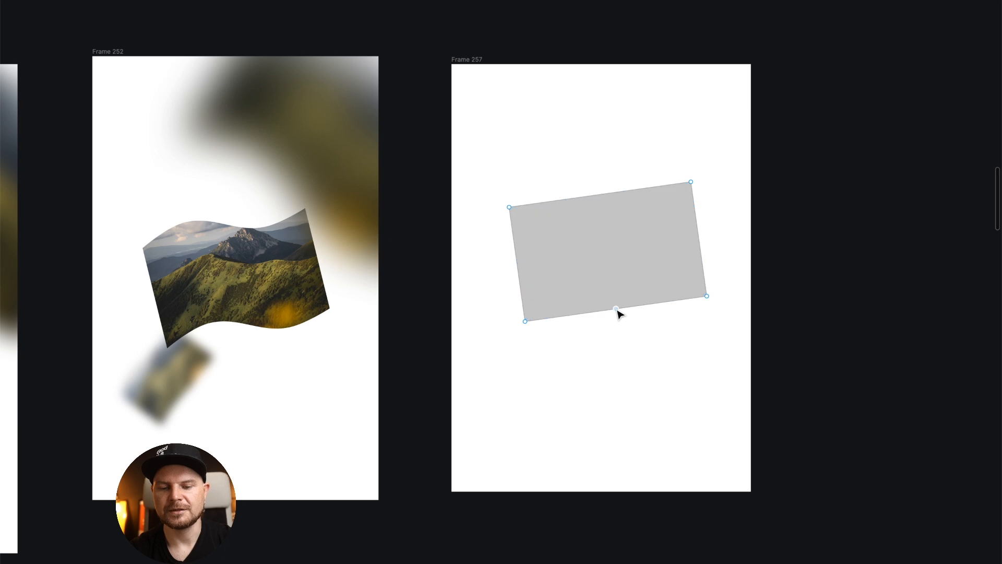
{"action": "left_click_drag", "start_coordinate": [617, 309], "coordinate": [575, 302]}
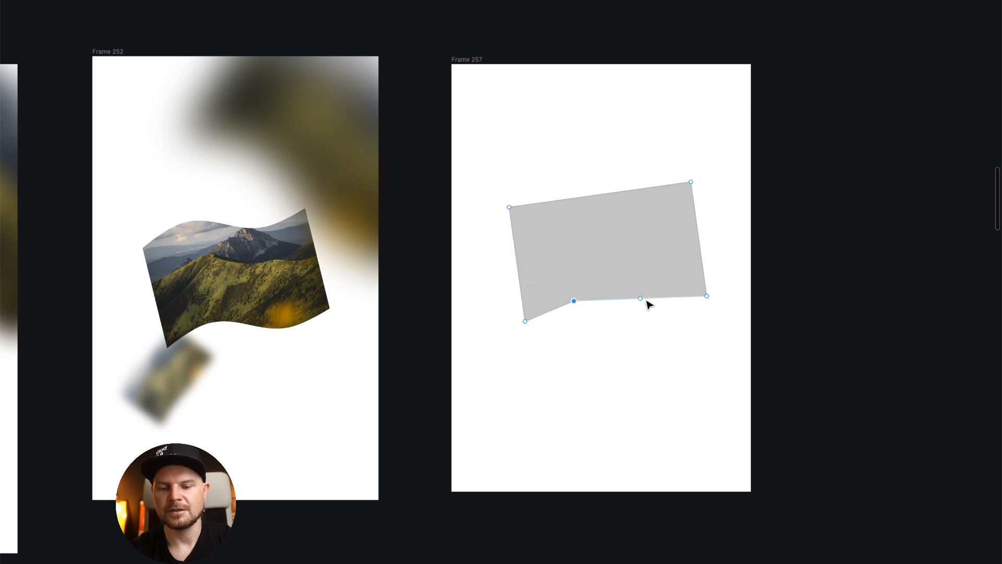
{"action": "left_click_drag", "start_coordinate": [648, 301], "coordinate": [656, 309]}
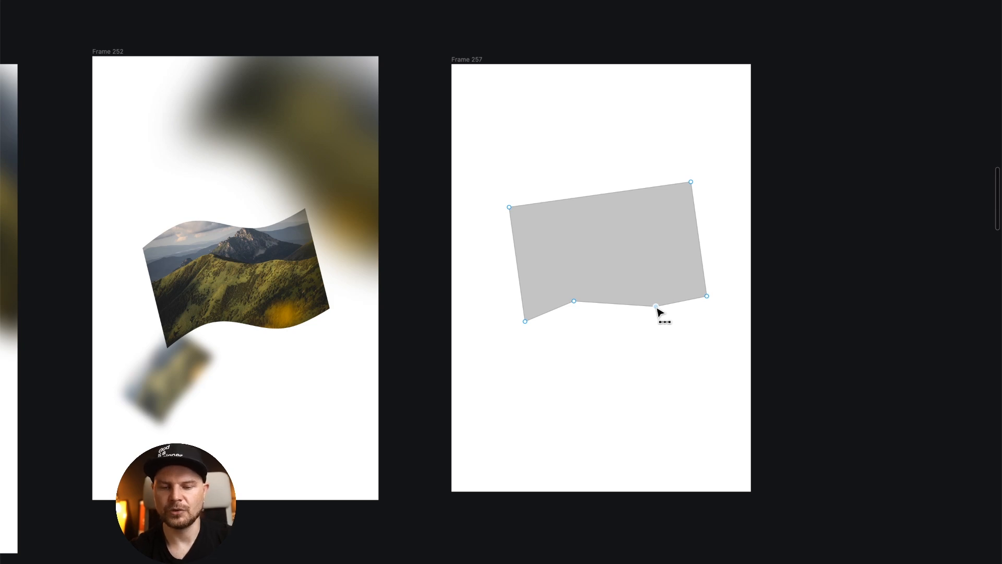
{"action": "left_click", "coordinate": [656, 307]}
{"action": "left_click", "coordinate": [574, 302]}
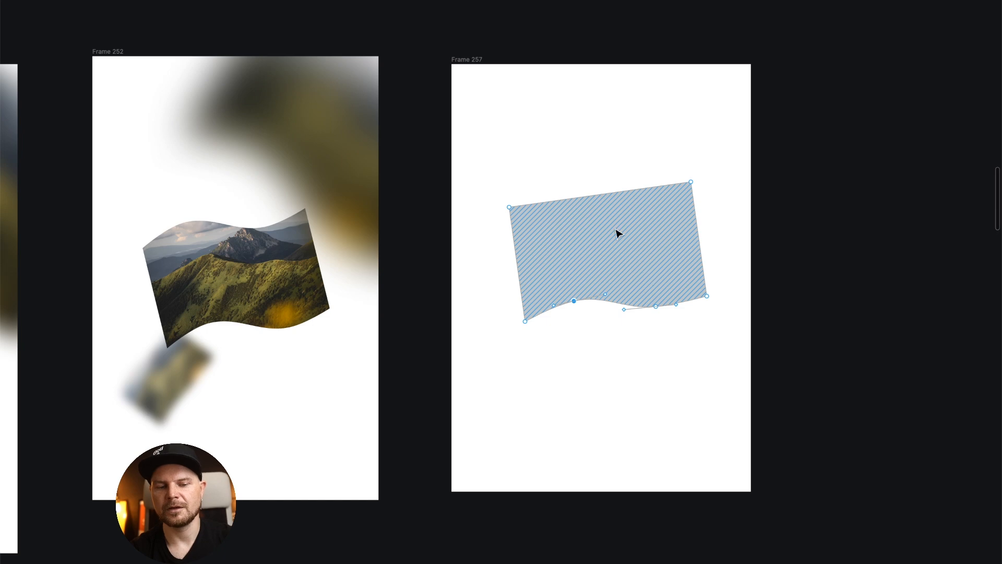
Give the rectangle's top edge a matching wave with two added, offset and curved points, and finish editing the vector shape.
{"action": "key", "text": "p"}
{"action": "left_click", "coordinate": [600, 195]}
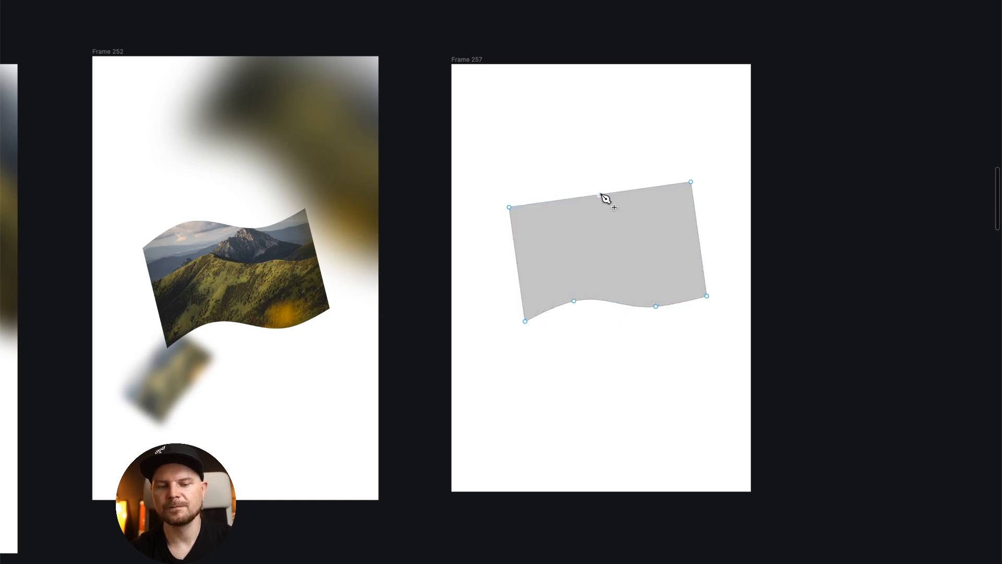
{"action": "left_click_drag", "start_coordinate": [600, 198], "coordinate": [559, 191]}
{"action": "key", "text": "ctrl+z"}
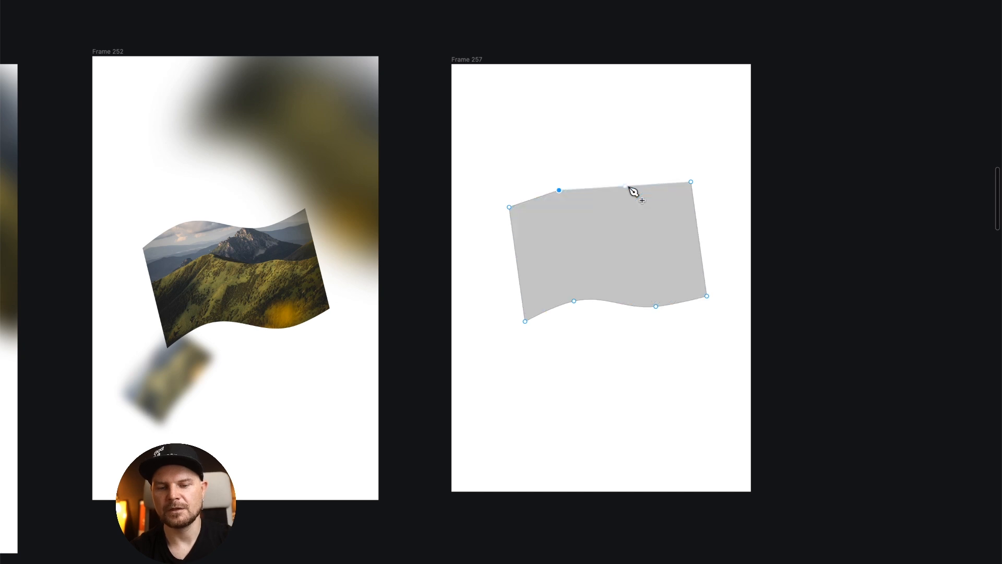
{"action": "left_click_drag", "start_coordinate": [642, 186], "coordinate": [646, 198]}
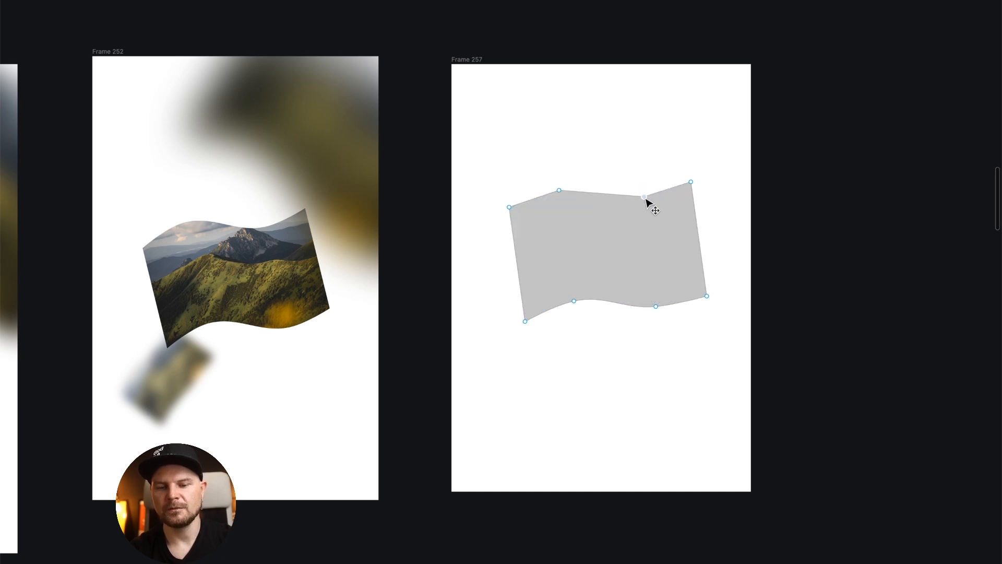
{"action": "left_click", "coordinate": [645, 199], "text": "super"}
{"action": "left_click", "coordinate": [559, 192], "text": "super"}
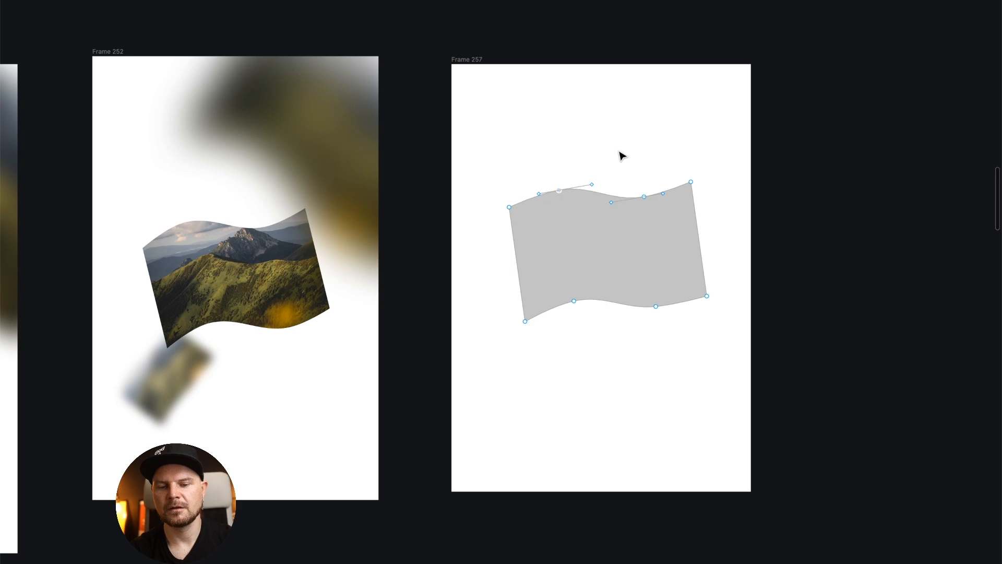
{"action": "key", "text": "Escape"}
{"action": "left_click", "coordinate": [780, 130]}
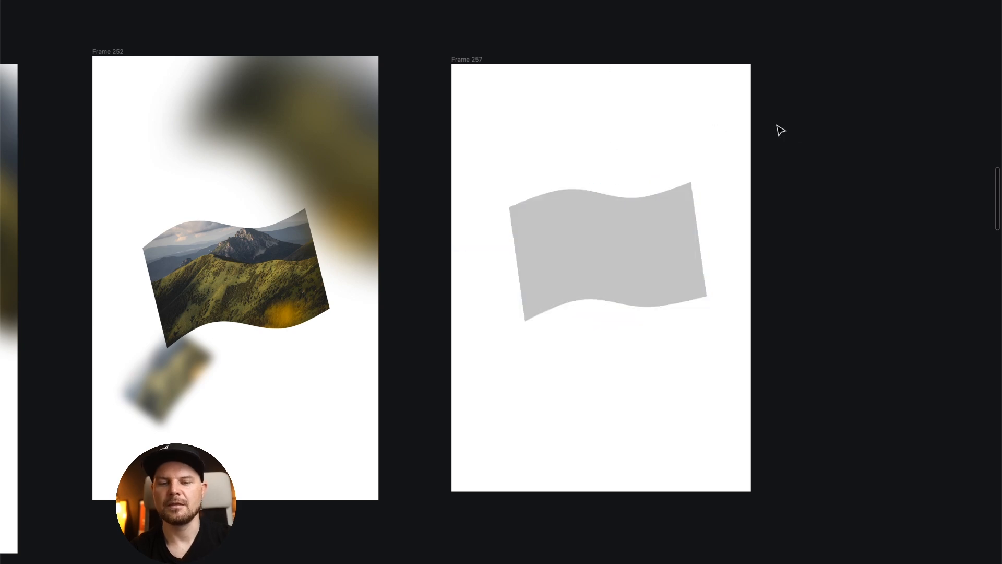
Fill the wavy shape with a random nature photo from the Unsplash plugin.
{"action": "left_click", "coordinate": [659, 242]}
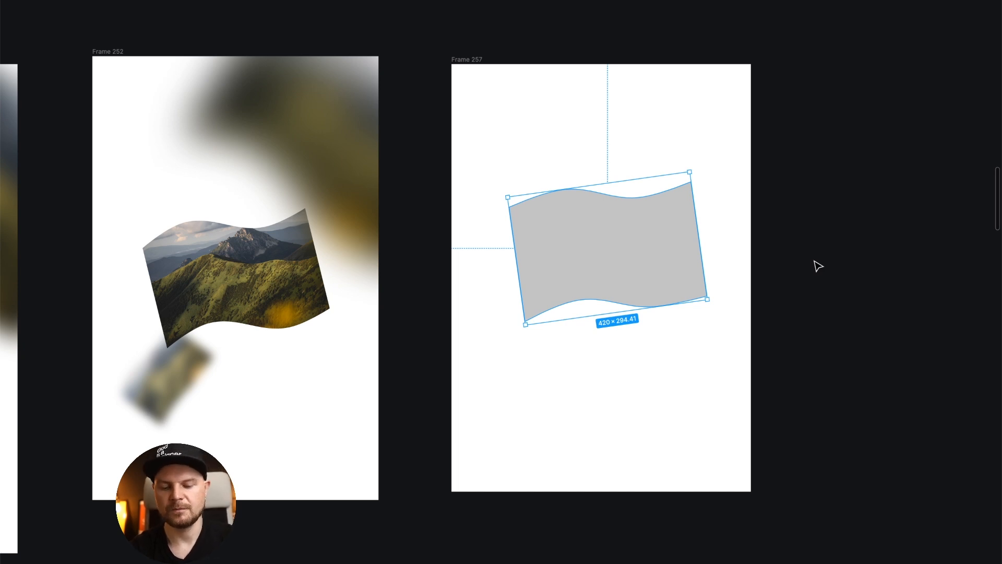
{"action": "key", "text": "alt+super+p"}
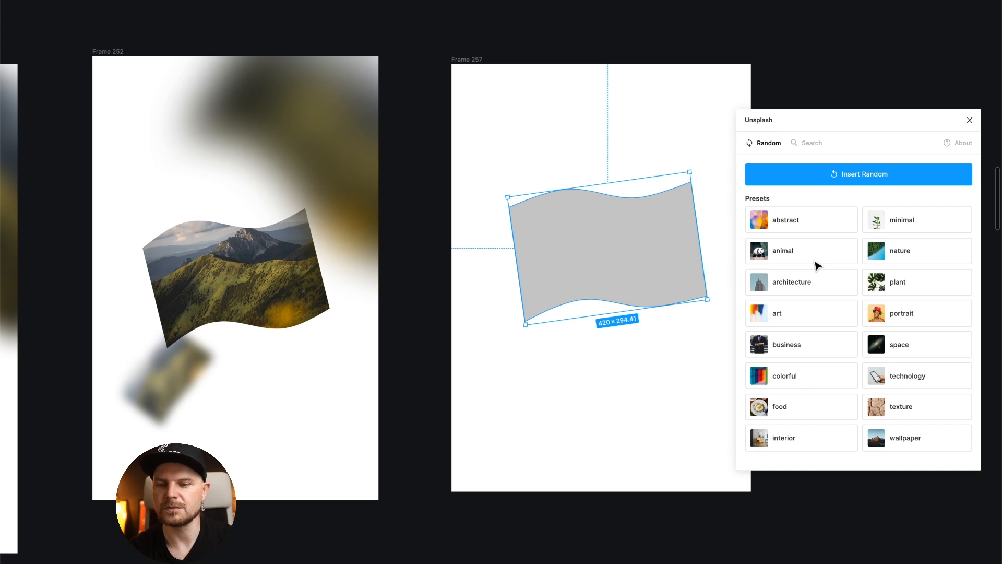
{"action": "left_click", "coordinate": [909, 259]}
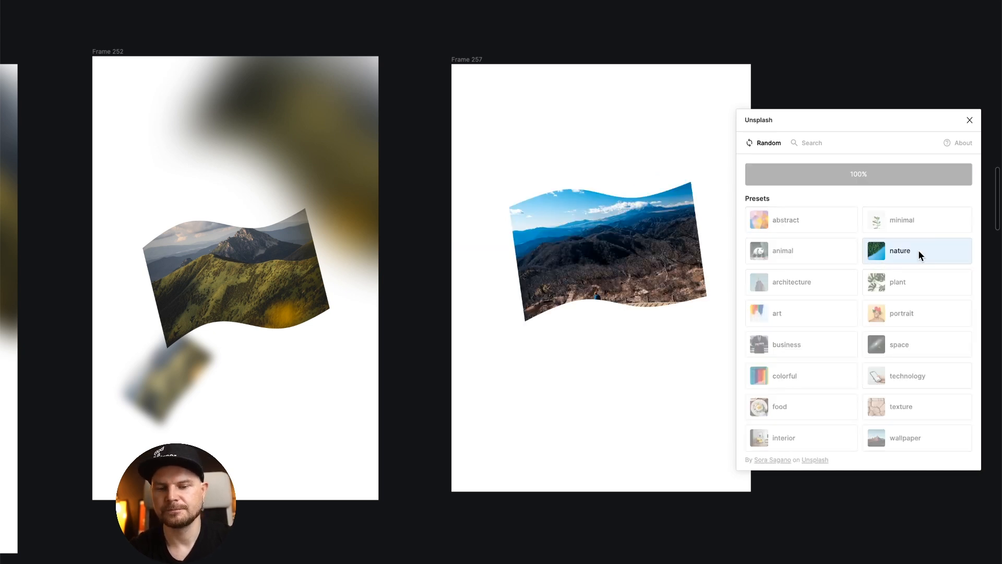
{"action": "left_click", "coordinate": [969, 121]}
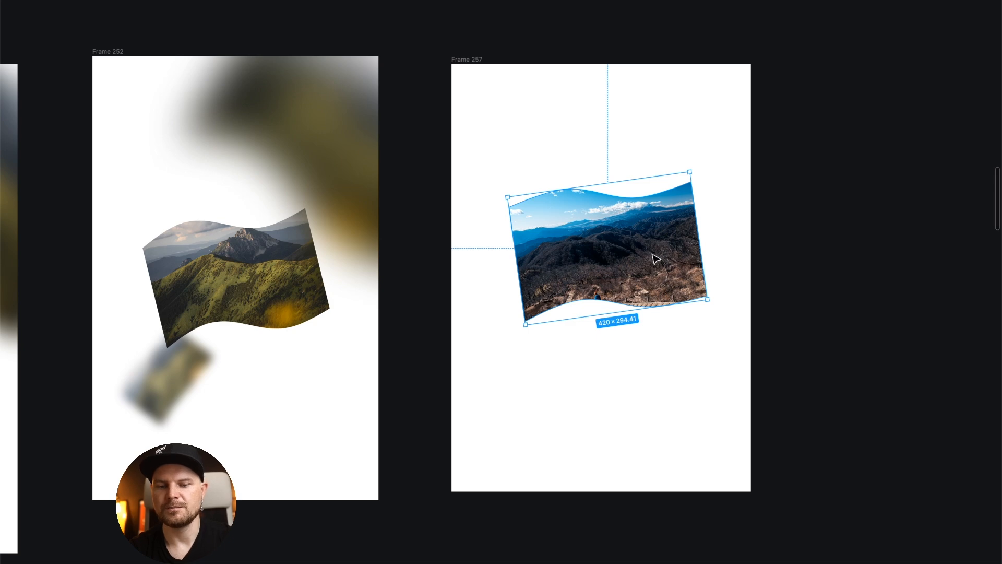
Duplicate the wavy photo, enlarge the copy to about 600 × 421, and rotate it to about -19° across the frame's upper-right corner.
{"action": "mouse_move", "coordinate": [656, 258]}
{"action": "left_mouse_down"}
{"action": "mouse_move", "coordinate": [639, 283]}
{"action": "mouse_move", "coordinate": [648, 235]}
{"action": "mouse_move", "coordinate": [684, 168]}
{"action": "left_mouse_up"}
{"action": "mouse_move", "coordinate": [756, 69]}
{"action": "left_mouse_down"}
{"action": "mouse_move", "coordinate": [806, 113]}
{"action": "mouse_move", "coordinate": [779, 112]}
{"action": "mouse_move", "coordinate": [821, 105]}
{"action": "left_mouse_up"}
{"action": "left_click_drag", "start_coordinate": [688, 194], "coordinate": [715, 168]}
Add a second copy rotated to 30°, send it behind the main photo, shrink it to about 196 × 137 and place it at the lower-left.
{"action": "left_click_drag", "start_coordinate": [686, 224], "coordinate": [600, 372]}
{"action": "mouse_move", "coordinate": [735, 281]}
{"action": "left_mouse_down"}
{"action": "mouse_move", "coordinate": [704, 235]}
{"action": "mouse_move", "coordinate": [616, 224]}
{"action": "left_mouse_up"}
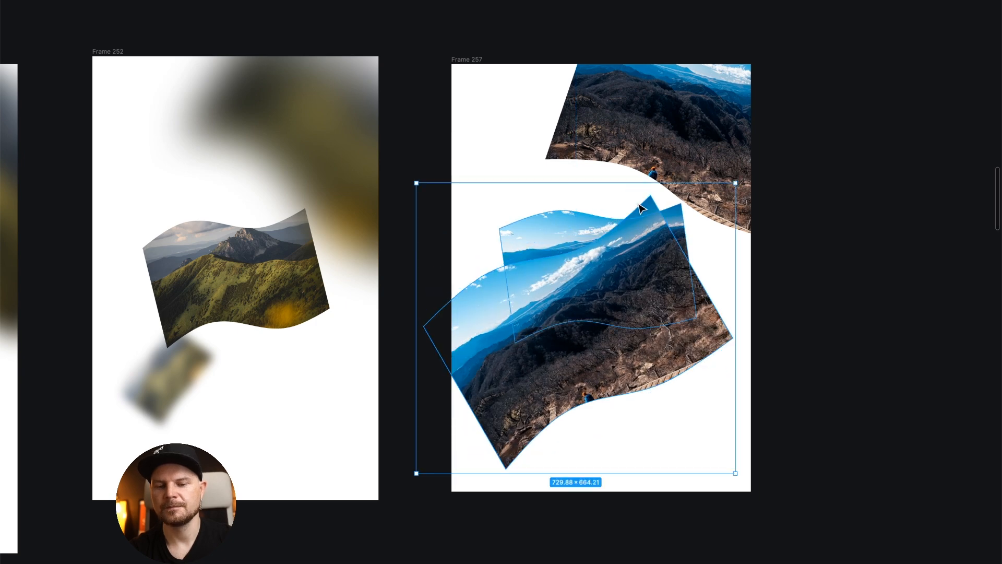
{"action": "left_click", "coordinate": [722, 318]}
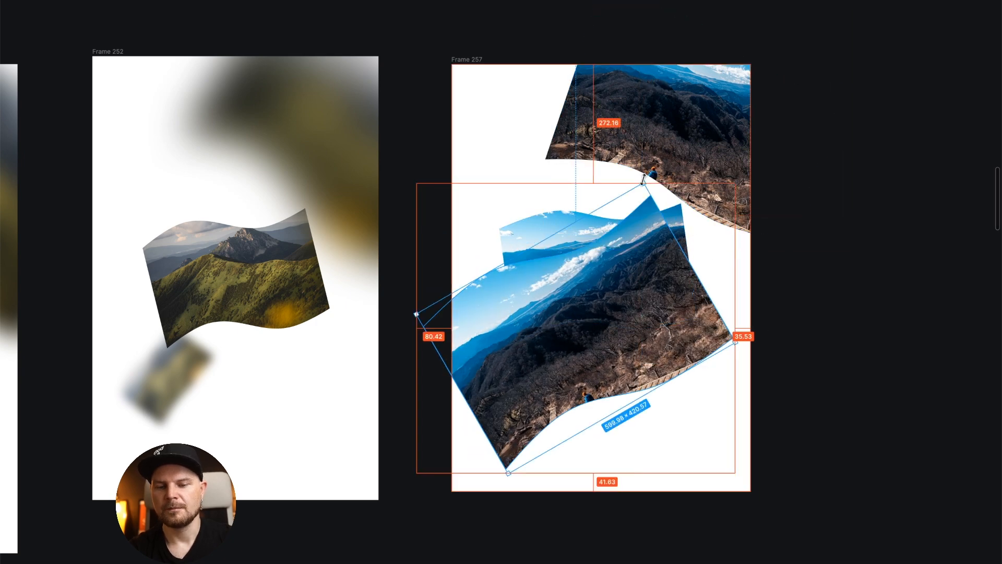
{"action": "left_click_drag", "start_coordinate": [643, 182], "coordinate": [593, 264]}
{"action": "key", "text": "alt+super+["}
{"action": "left_click", "coordinate": [606, 270]}
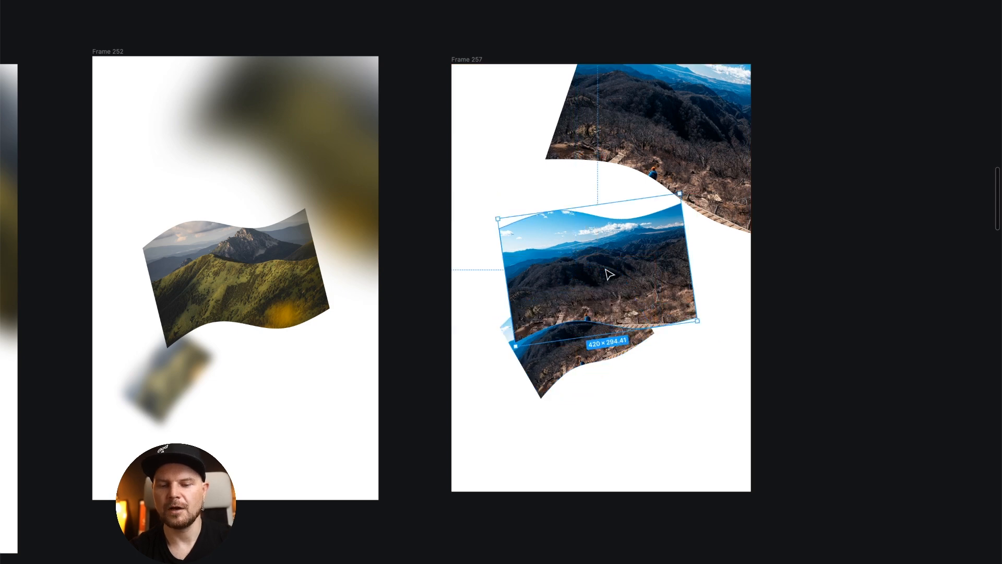
{"action": "left_click_drag", "start_coordinate": [580, 353], "coordinate": [552, 363]}
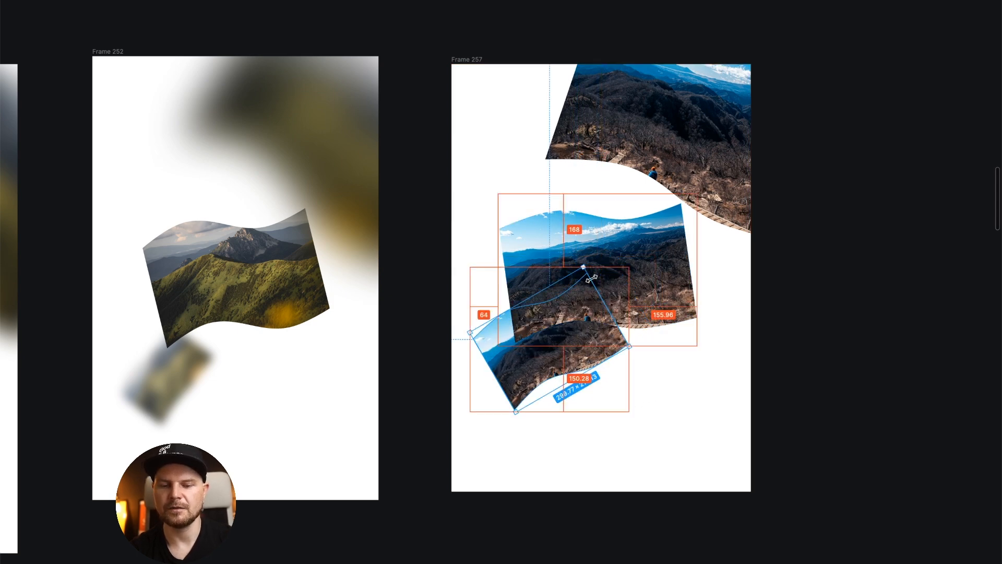
{"action": "left_click_drag", "start_coordinate": [583, 271], "coordinate": [552, 295]}
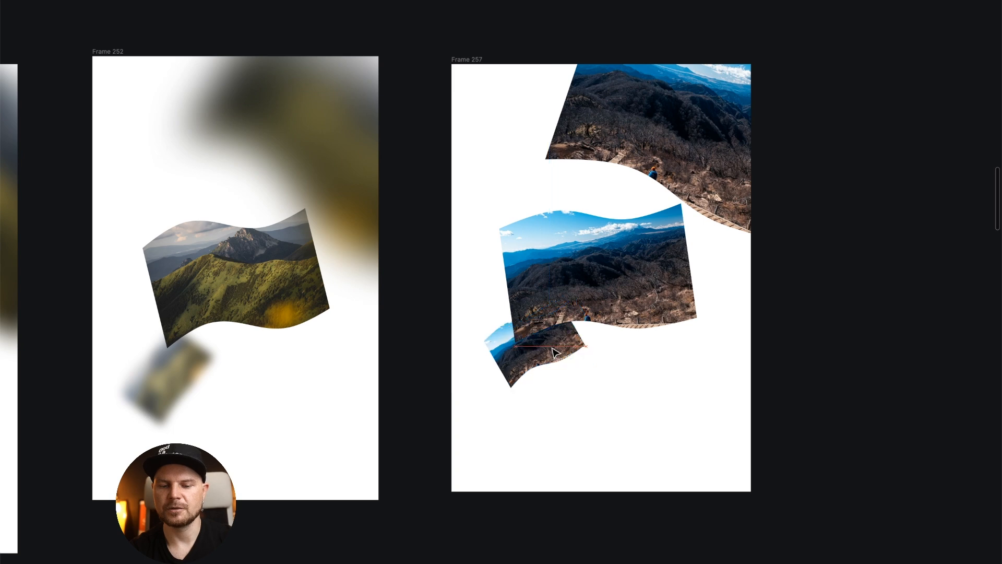
Show the interface again and apply a layer blur of 20 to the small background copy.
{"action": "key", "text": "super+backslash"}
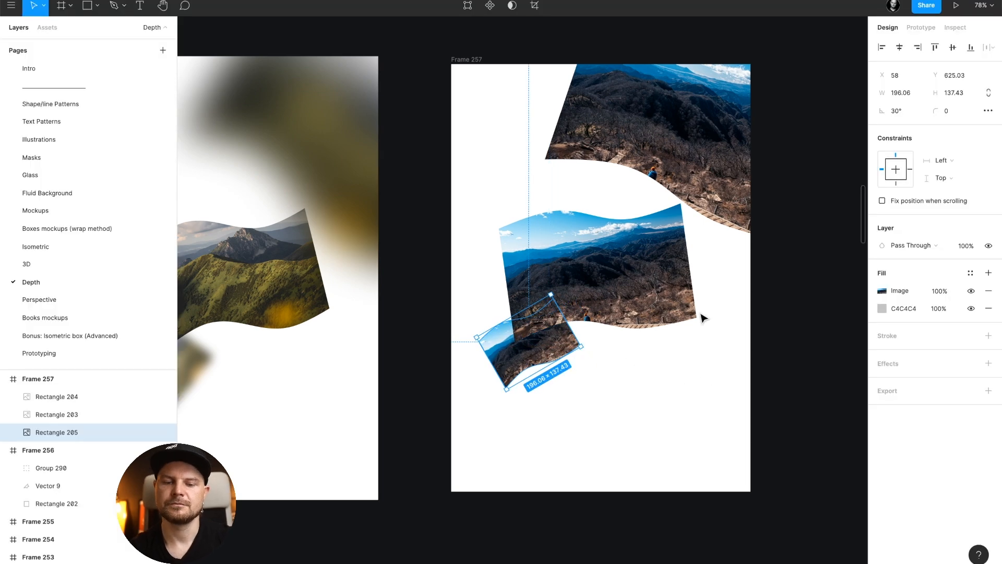
{"action": "left_click", "coordinate": [932, 368]}
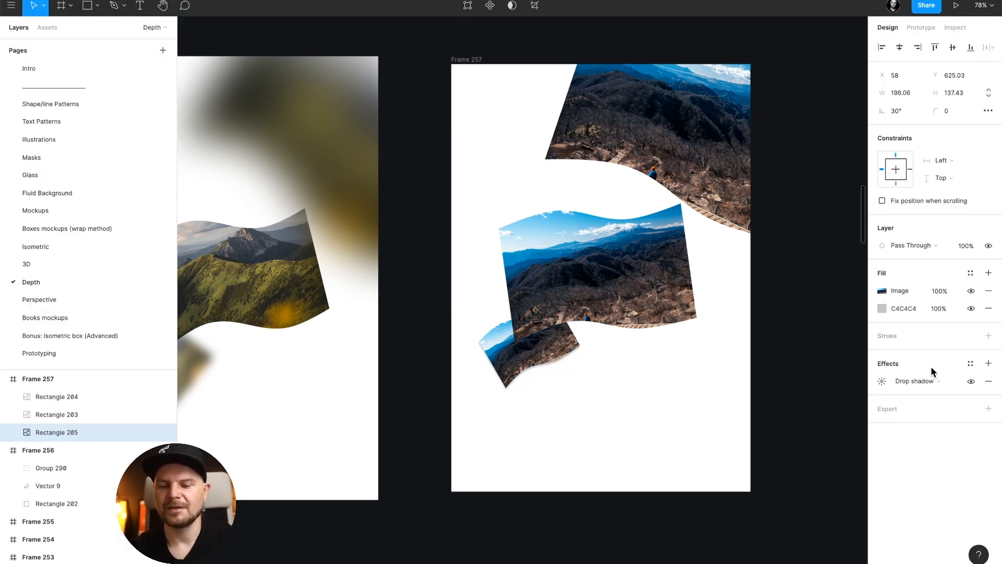
{"action": "left_click", "coordinate": [928, 380]}
{"action": "left_click", "coordinate": [928, 392]}
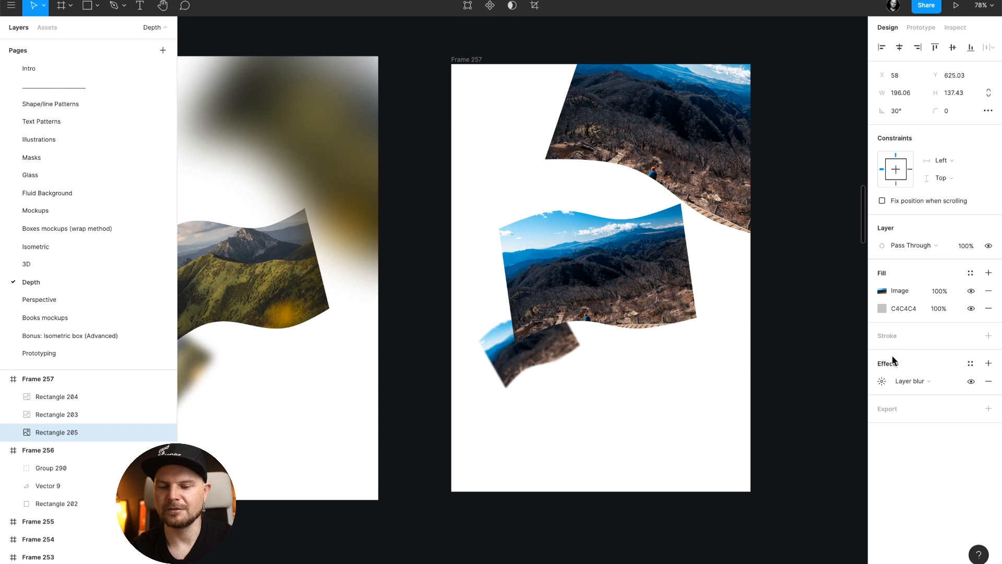
{"action": "left_click", "coordinate": [882, 382]}
{"action": "type", "text": "20"}
{"action": "key", "text": "Return"}
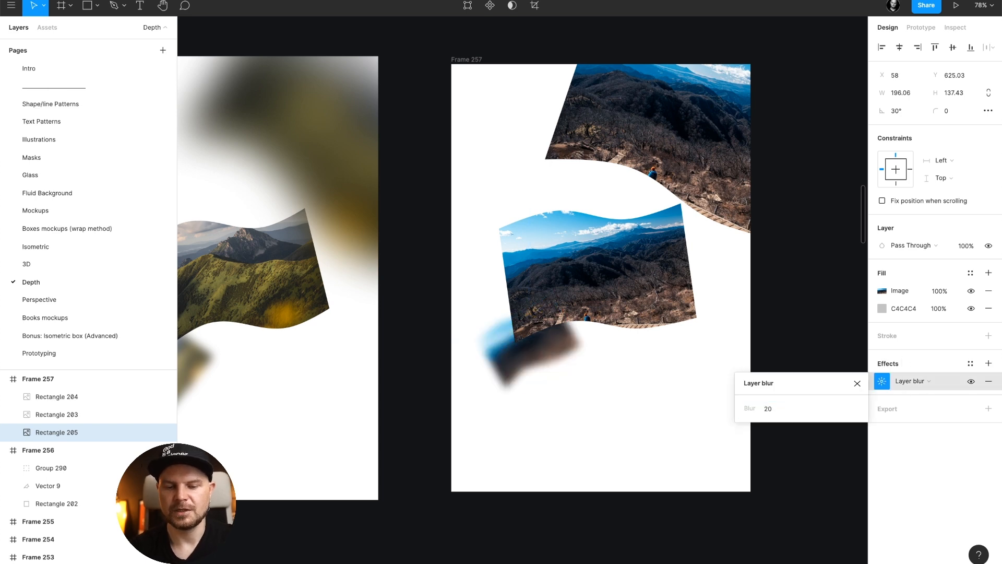
{"action": "left_click", "coordinate": [856, 384]}
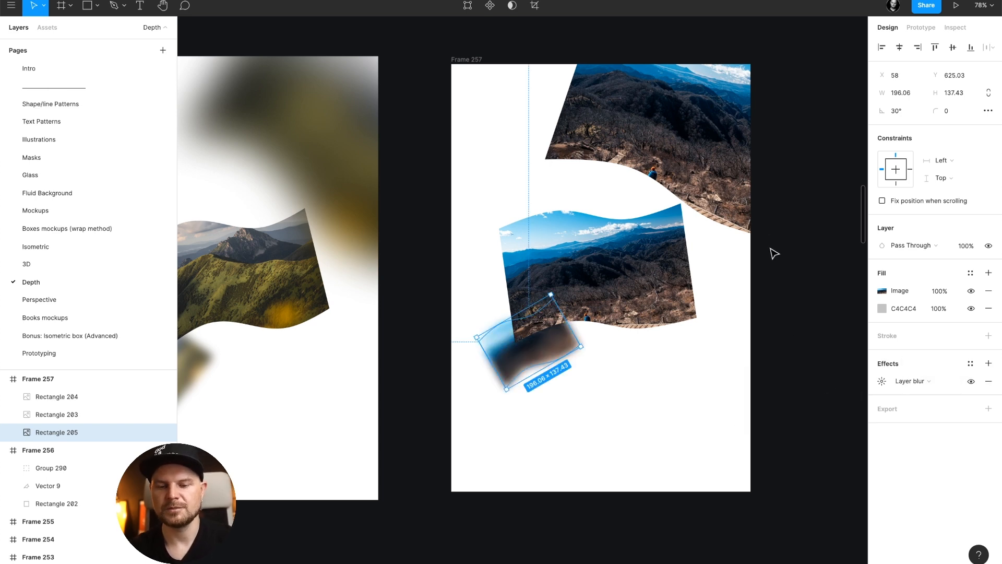
Paste the small copy's layer blur onto the large upper-right photo and set the blur there to 50.
{"action": "left_click", "coordinate": [759, 218]}
{"action": "left_click", "coordinate": [762, 226]}
{"action": "key", "text": "ctrl+alt+v"}
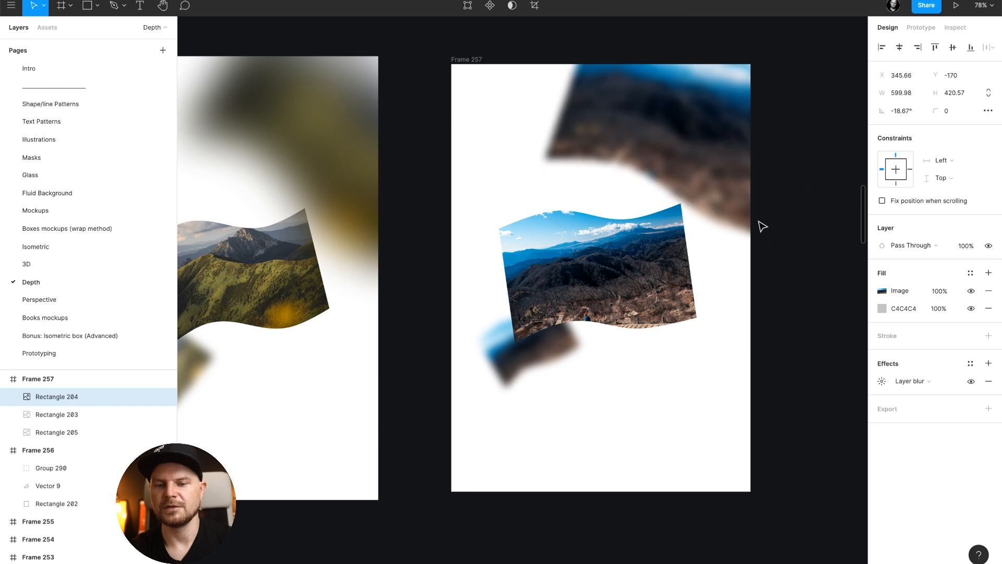
{"action": "left_click", "coordinate": [881, 382]}
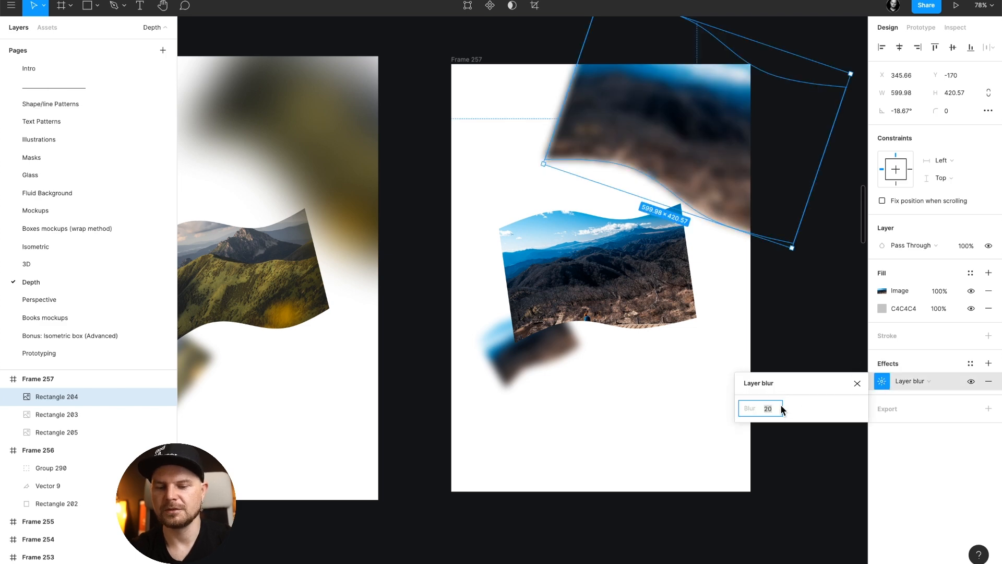
{"action": "type", "text": "50"}
{"action": "key", "text": "Return"}
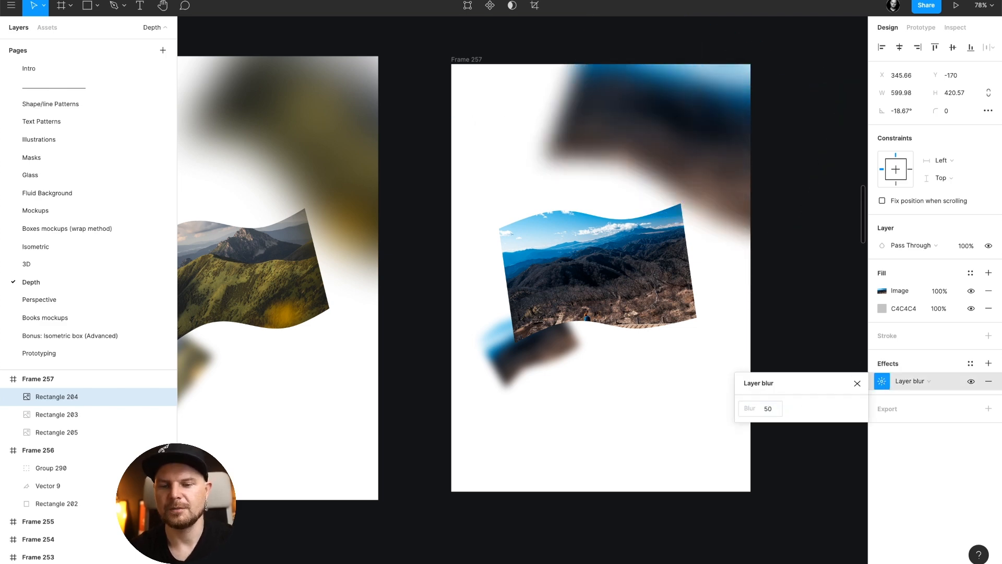
Inspect the layer blur setting of the small background copy and look over the blurred photo composition.
{"action": "left_click", "coordinate": [857, 384]}
{"action": "left_click", "coordinate": [767, 387]}
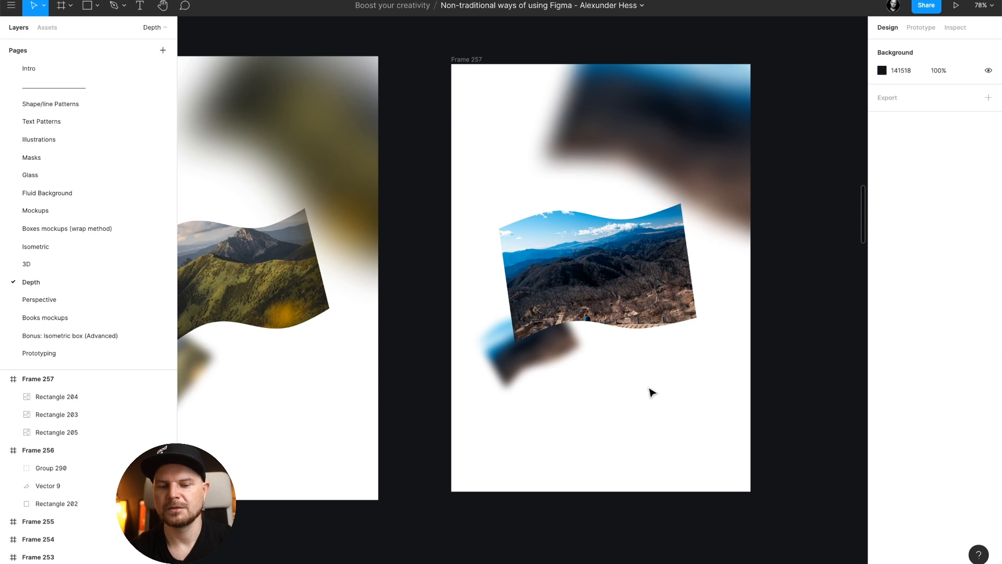
{"action": "left_click", "coordinate": [563, 360]}
{"action": "left_click", "coordinate": [881, 382]}
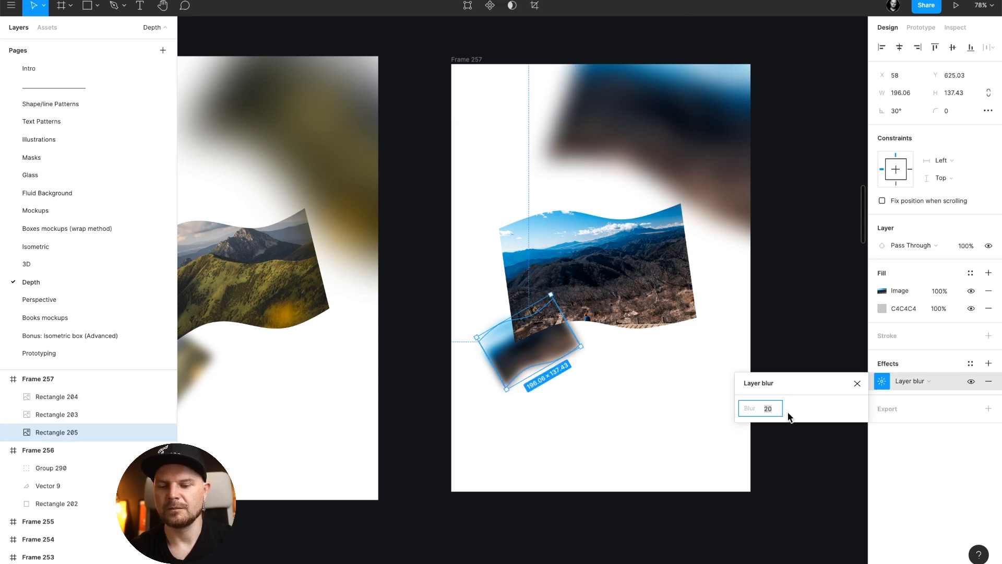
{"action": "left_click", "coordinate": [856, 384]}
{"action": "left_click", "coordinate": [765, 386]}
{"action": "left_click", "coordinate": [542, 352]}
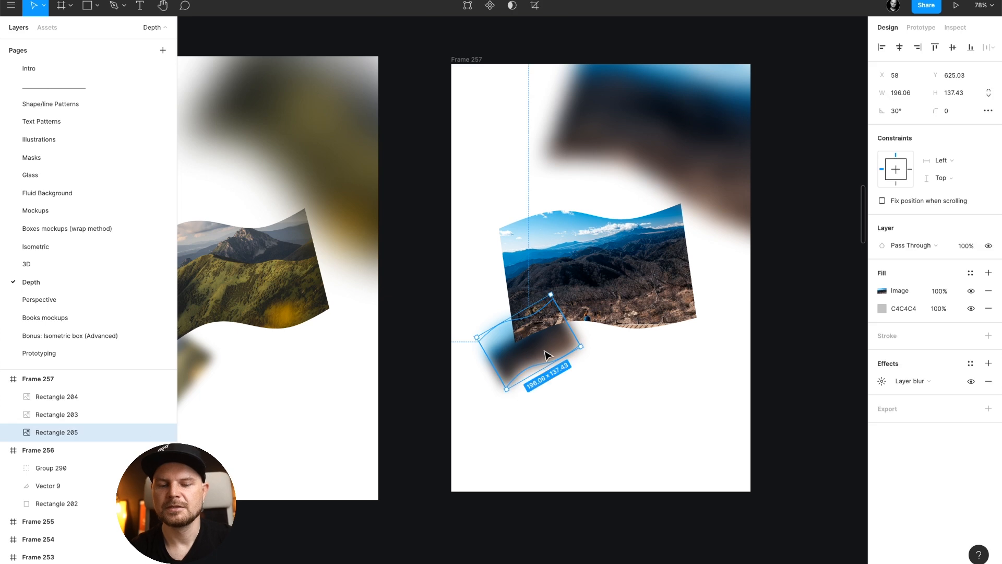
{"action": "left_click", "coordinate": [631, 409]}
{"action": "scroll", "coordinate": [631, 409], "scroll_direction": "down", "scroll_amount": 2}
{"action": "scroll", "coordinate": [631, 410], "scroll_direction": "up", "scroll_amount": 3}
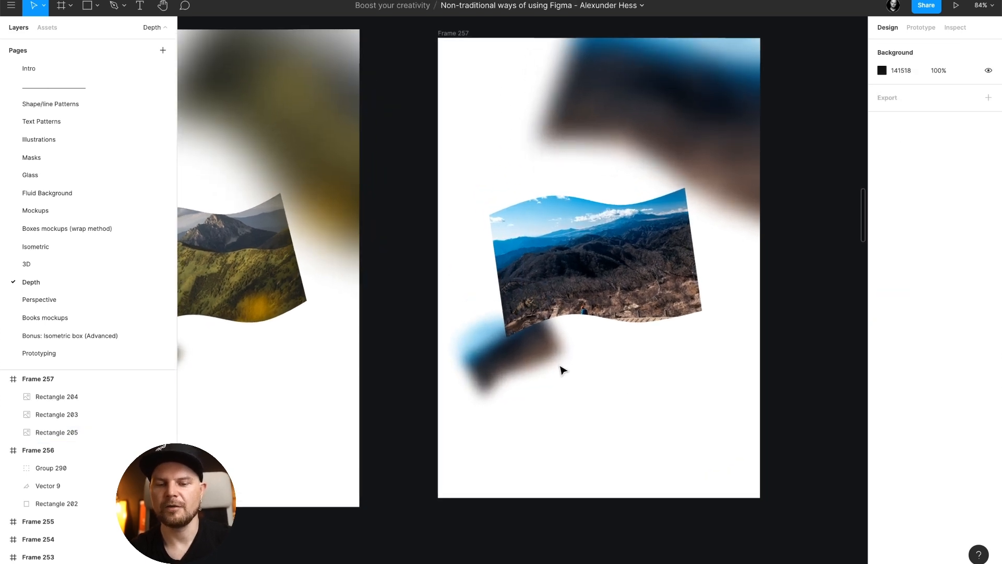
Widen Frame 257 to 736 by extending its left edge, and lower the large blurred photo to Y -134.
{"action": "left_click", "coordinate": [443, 103]}
{"action": "left_click_drag", "start_coordinate": [436, 102], "coordinate": [414, 106]}
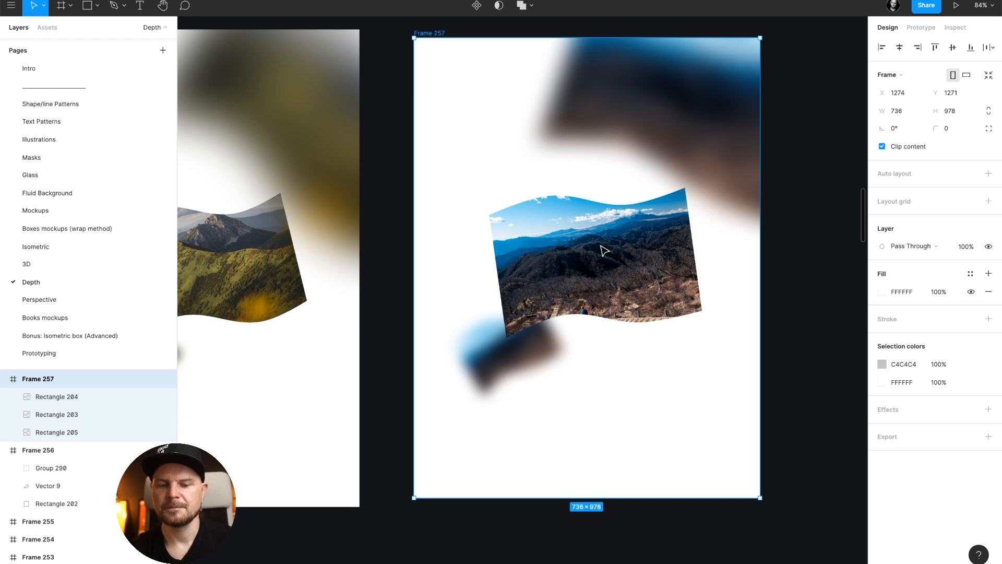
{"action": "left_click", "coordinate": [701, 412]}
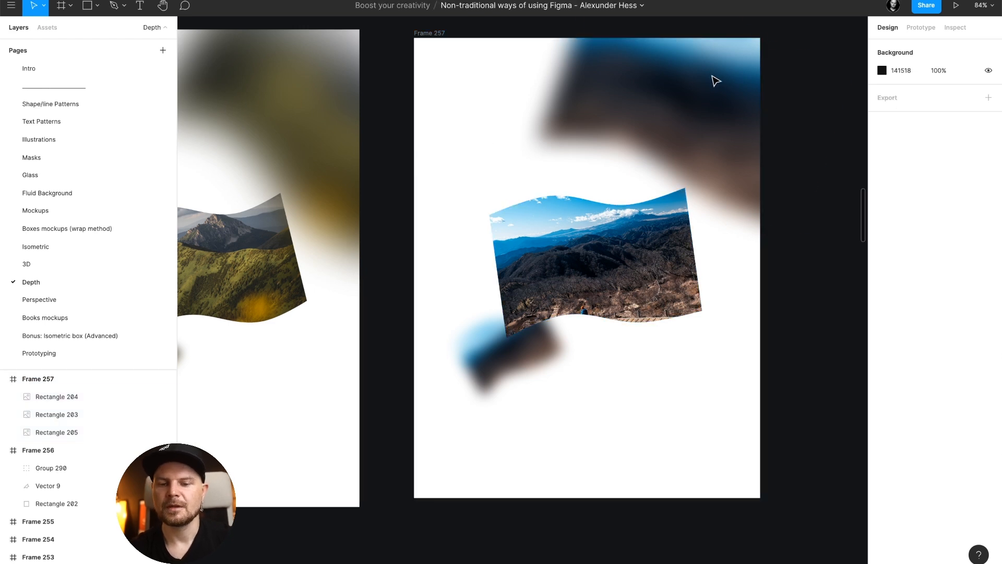
{"action": "left_click_drag", "start_coordinate": [713, 126], "coordinate": [713, 141]}
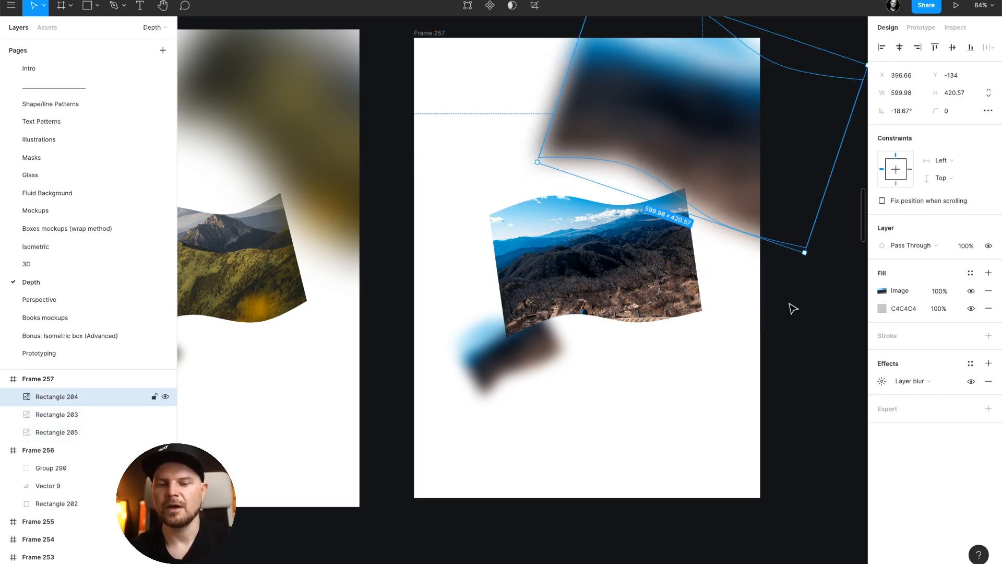
{"action": "left_click", "coordinate": [791, 345]}
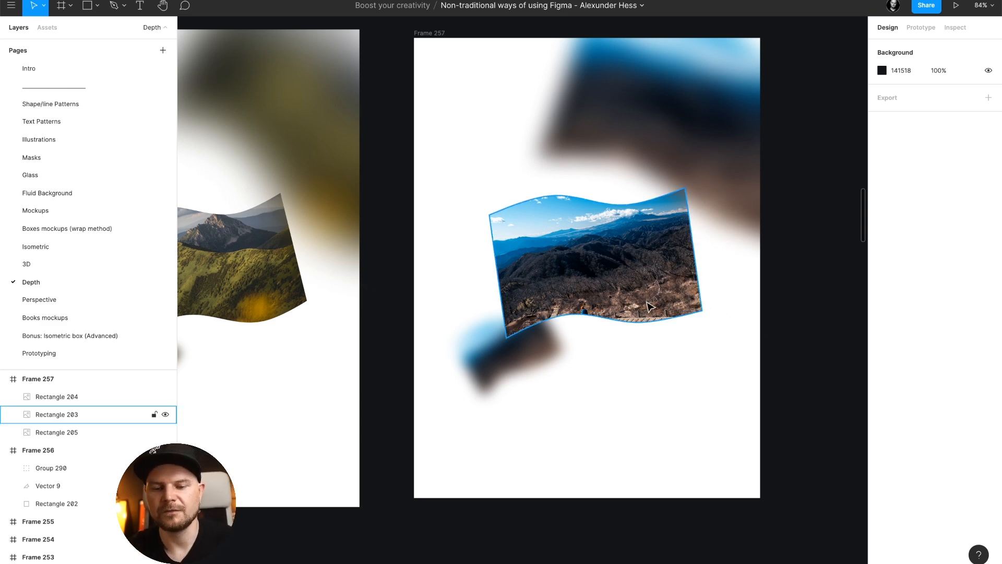
Select all three wavy photos in Frame 257 and shift them together slightly to the left, placing the main photo at about X 111, Y 359.
{"action": "left_click", "coordinate": [151, 414]}
{"action": "left_click", "coordinate": [151, 396], "text": "shift"}
{"action": "left_click", "coordinate": [494, 371], "text": "shift"}
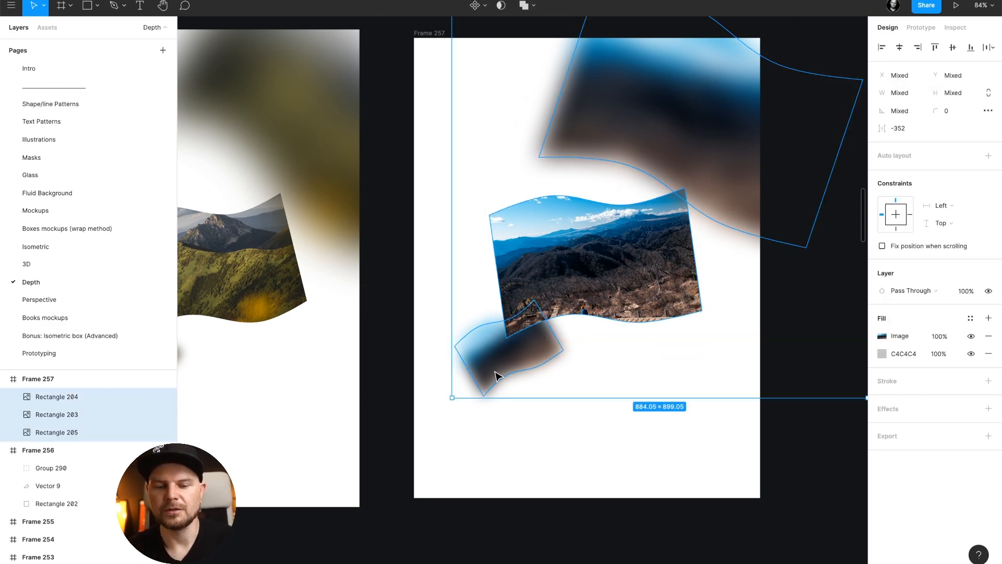
{"action": "left_click_drag", "start_coordinate": [640, 275], "coordinate": [619, 277]}
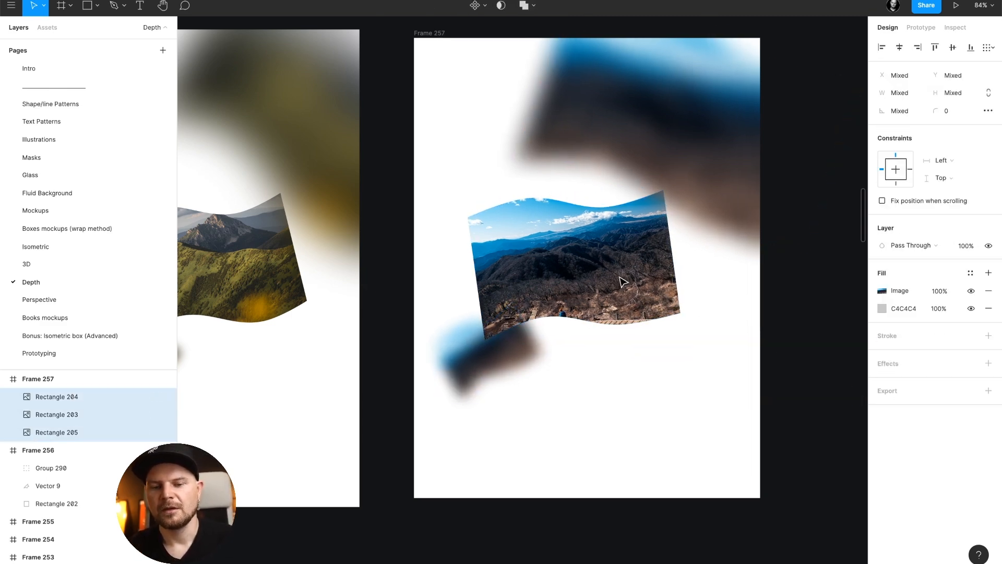
{"action": "left_click", "coordinate": [783, 311]}
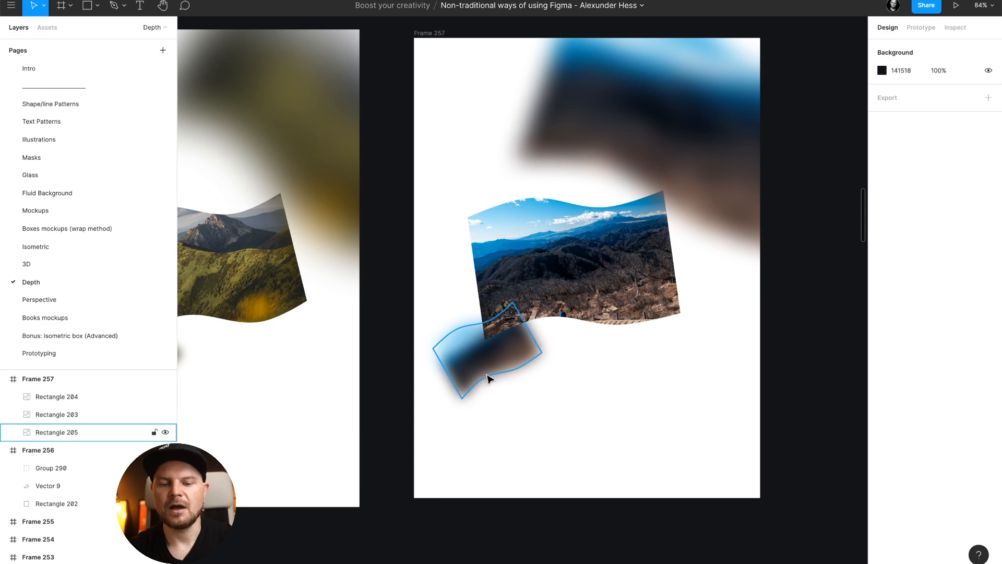
Delete the sharp main photo from Frame 257, keeping the two blurred copies.
{"action": "scroll", "coordinate": [574, 449], "scroll_direction": "down", "scroll_amount": 10}
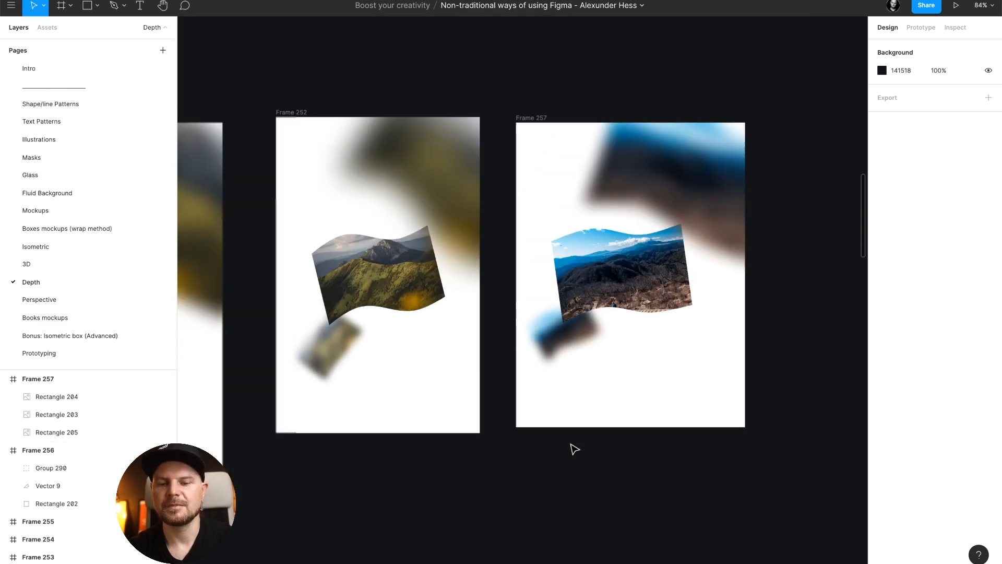
{"action": "scroll", "coordinate": [574, 449], "scroll_direction": "down", "scroll_amount": 3}
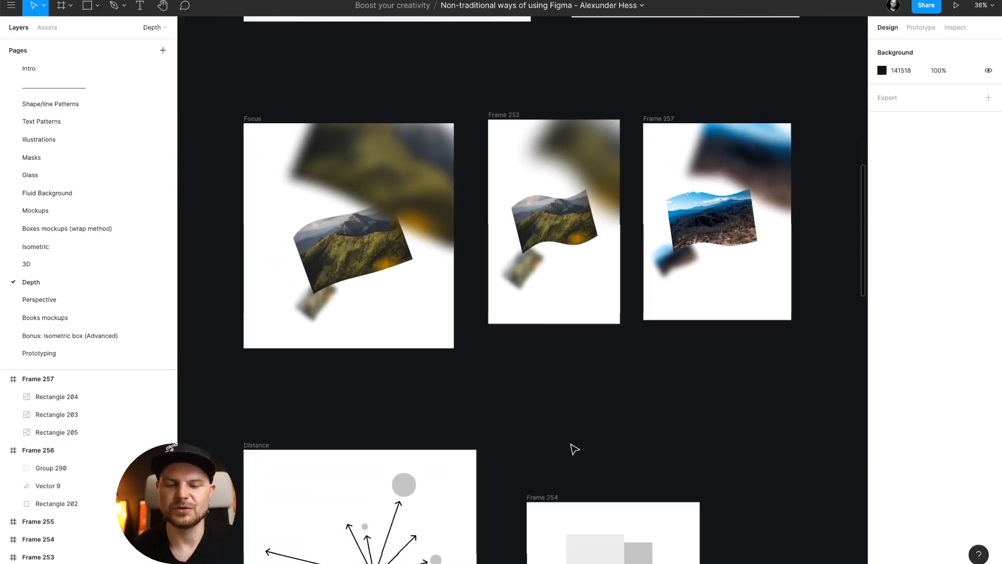
{"action": "scroll", "coordinate": [574, 448], "scroll_direction": "right", "scroll_amount": 2}
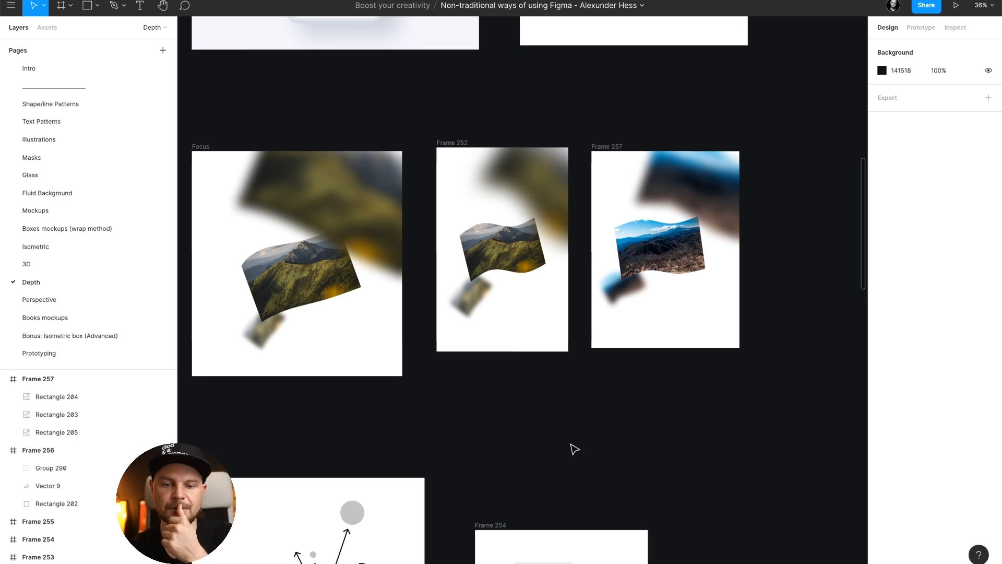
{"action": "scroll", "coordinate": [697, 222], "scroll_direction": "up", "scroll_amount": 5}
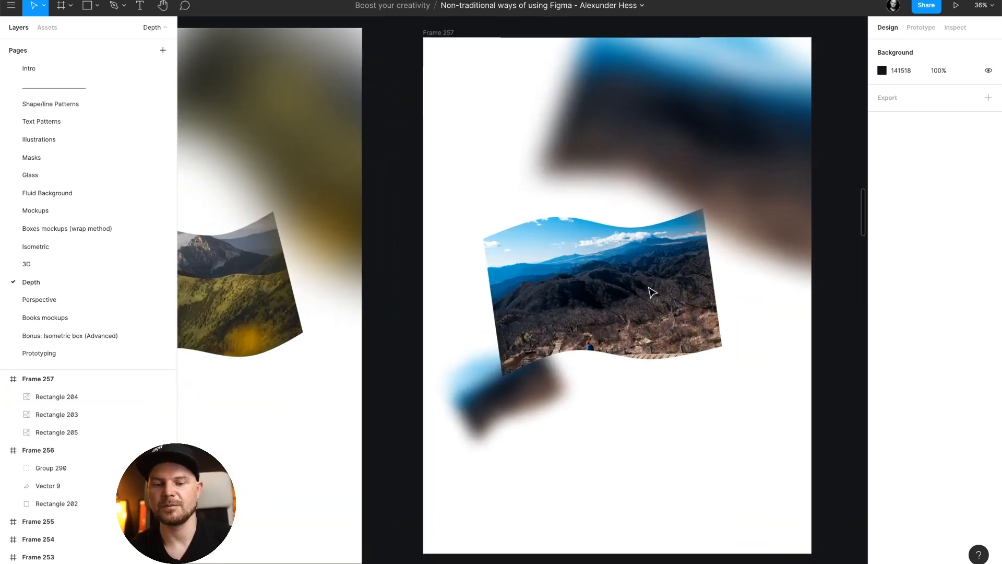
{"action": "left_click", "coordinate": [629, 308]}
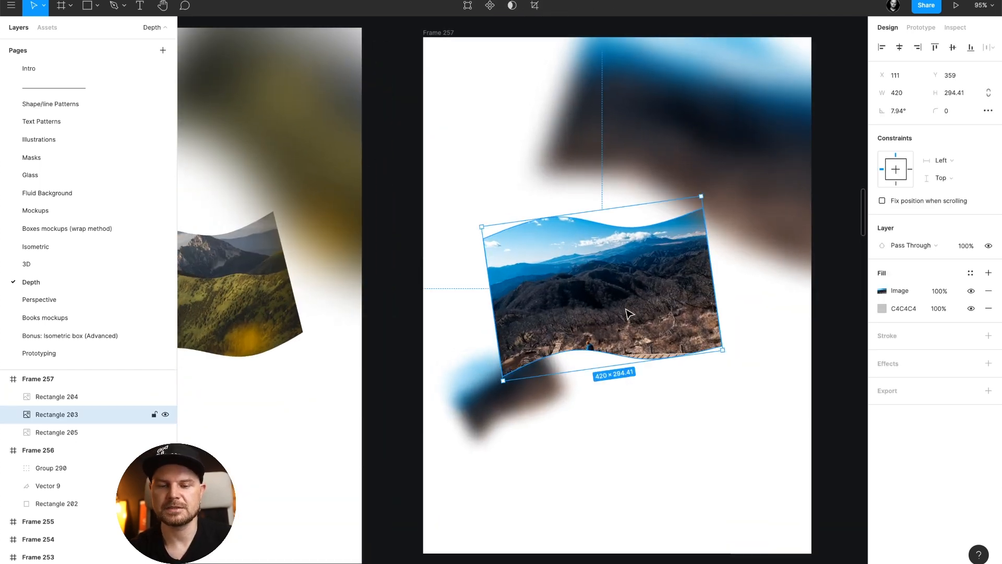
{"action": "key", "text": "Delete"}
Add the placeholder text "kabwdkjawbdkjawbdk" to Frame 257, wrap it in a box about 620 × 180, and center it between the blurred photos.
{"action": "key", "text": "t"}
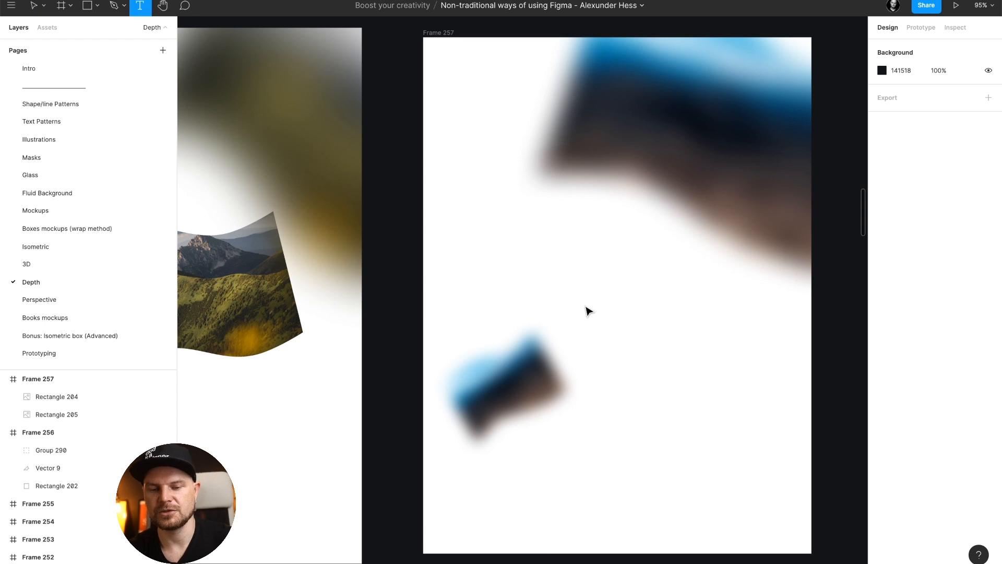
{"action": "key", "text": "ctrl+v"}
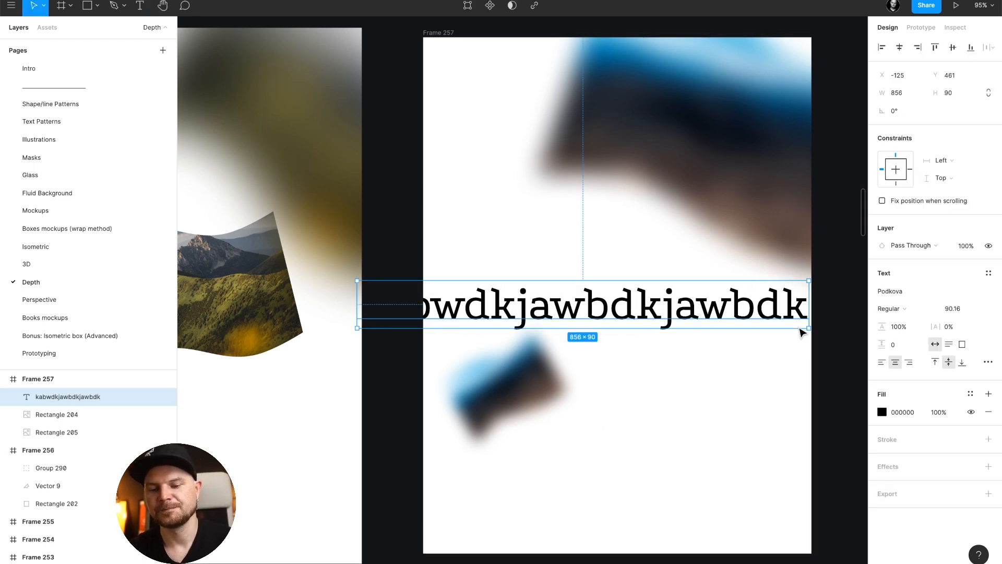
{"action": "left_click_drag", "start_coordinate": [806, 307], "coordinate": [748, 308]}
{"action": "left_click_drag", "start_coordinate": [630, 339], "coordinate": [660, 308]}
{"action": "left_click", "coordinate": [673, 473]}
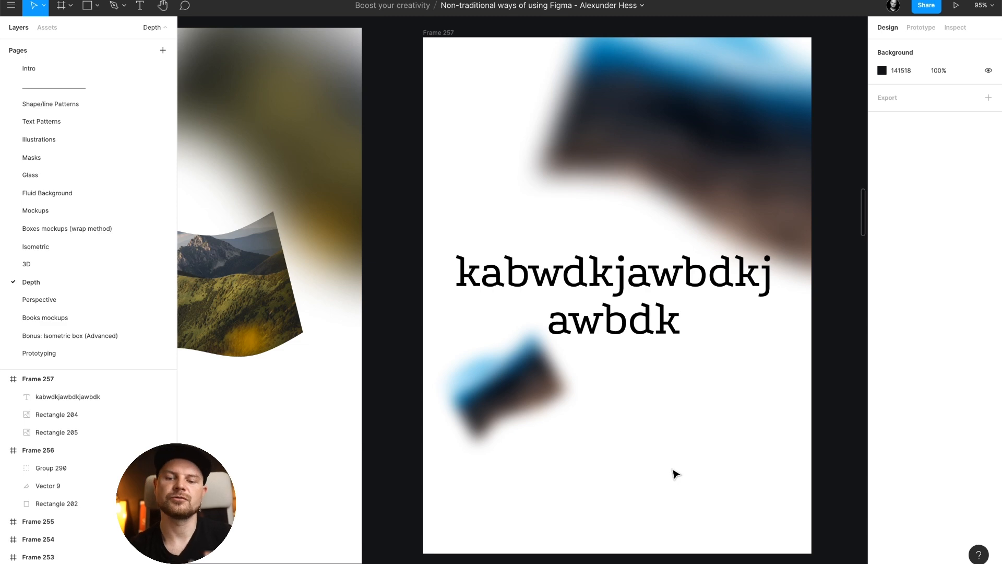
Send the text behind the large blurred photo and lower that photo until it overlaps the end of the text's first line.
{"action": "left_click", "coordinate": [685, 313]}
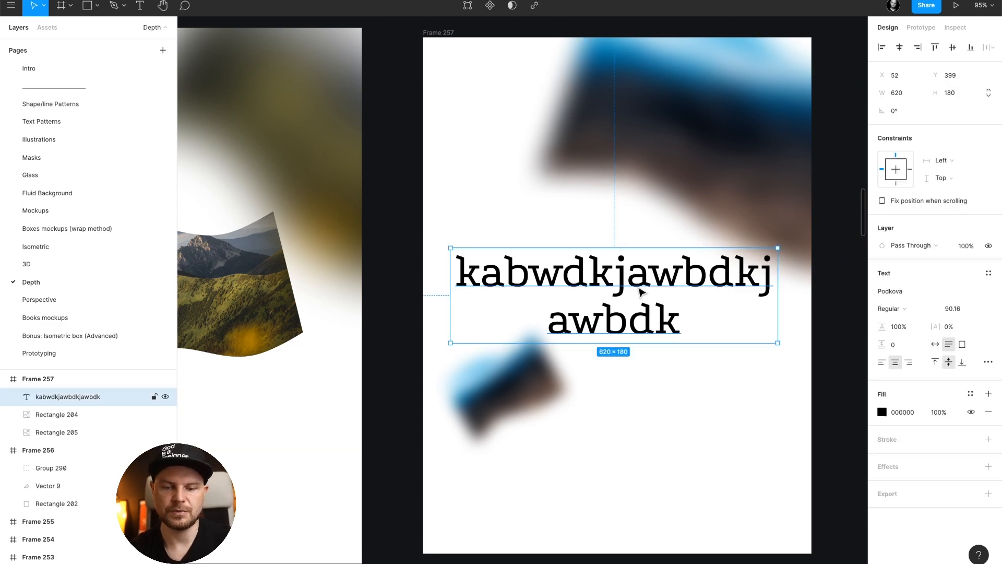
{"action": "key", "text": "ctrl+bracketleft"}
{"action": "left_click", "coordinate": [745, 218]}
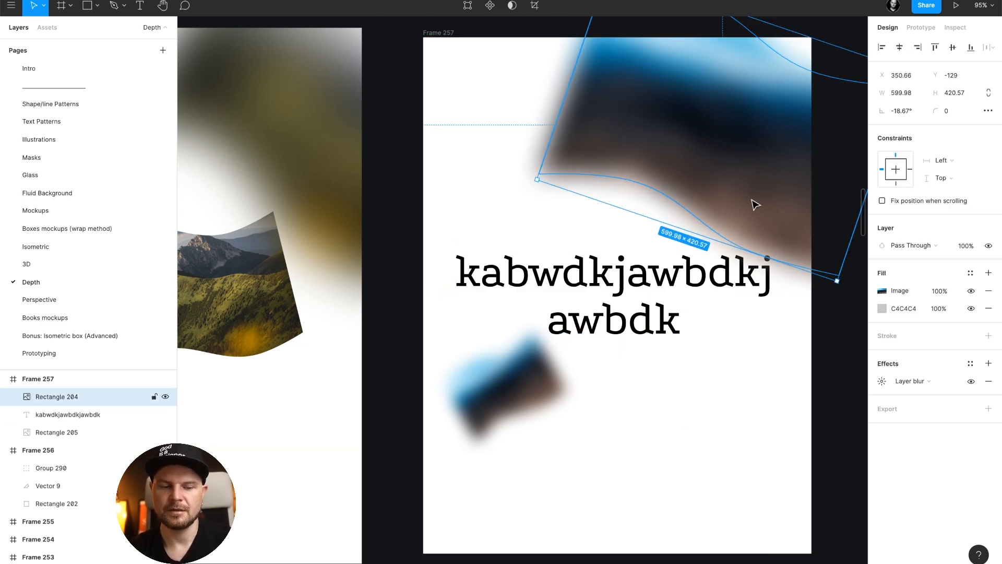
{"action": "left_click", "coordinate": [703, 440]}
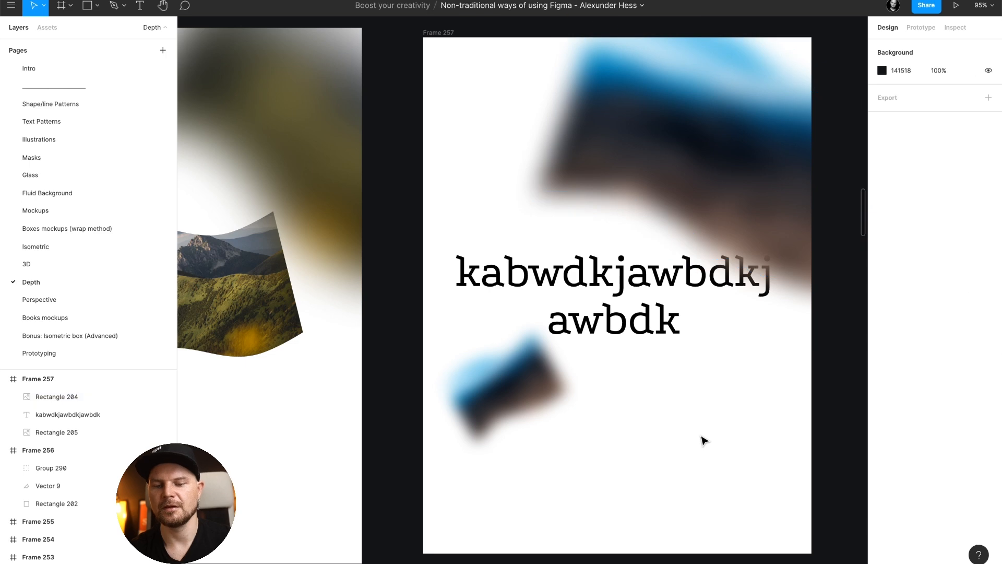
Move the small blurred photo up and to the right so it overlaps behind the start of the text's second line.
{"action": "scroll", "coordinate": [703, 439], "scroll_direction": "up", "scroll_amount": 3}
{"action": "left_click", "coordinate": [496, 458]}
{"action": "left_click_drag", "start_coordinate": [488, 461], "coordinate": [503, 436]}
{"action": "left_click", "coordinate": [577, 509]}
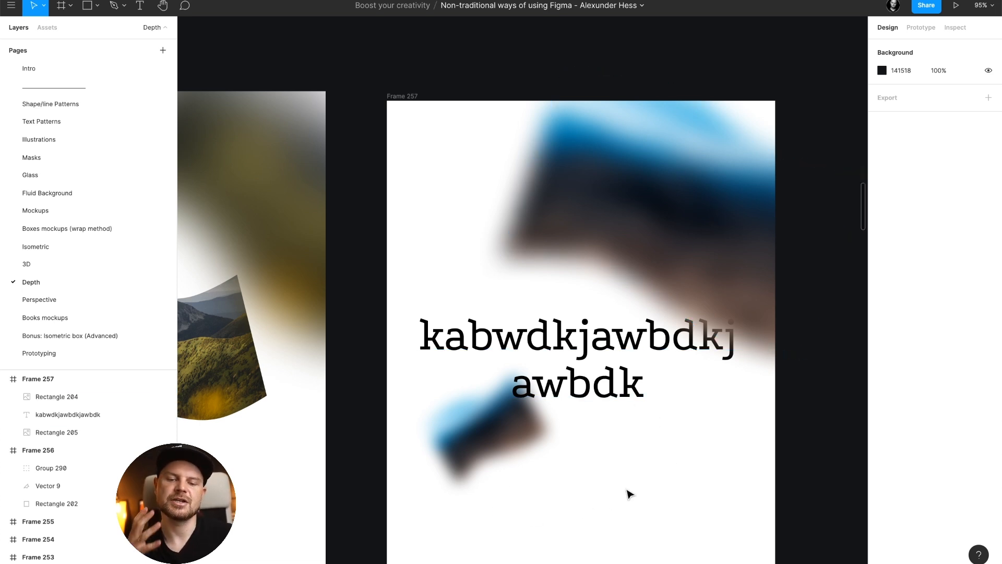
In the Distance frame, shorten the long lower-left arrow by moving its end point to X 552.5, Y 898.
{"action": "scroll", "coordinate": [629, 493], "scroll_direction": "down", "scroll_amount": 10}
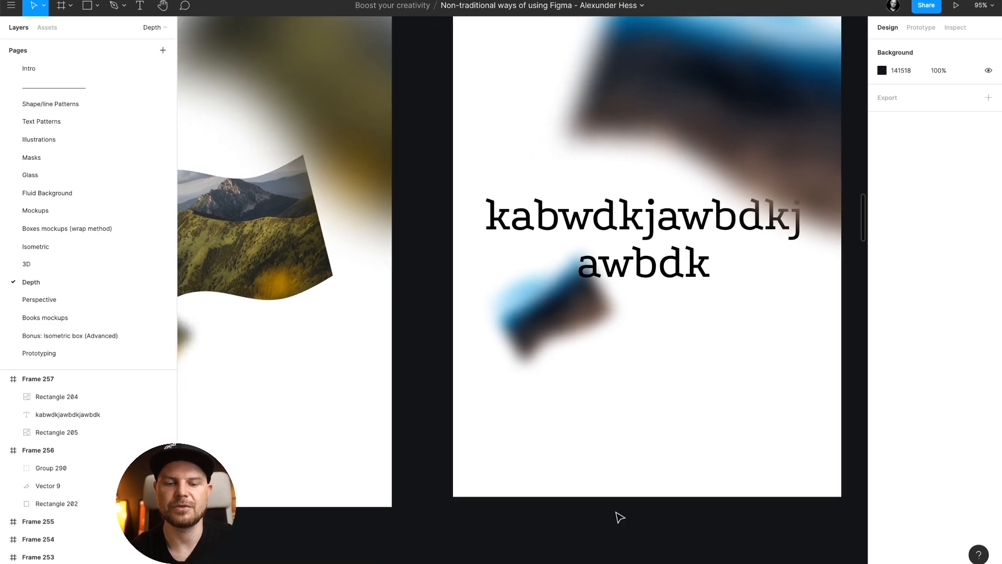
{"action": "scroll", "coordinate": [616, 557], "scroll_direction": "down", "scroll_amount": 4}
{"action": "scroll", "coordinate": [611, 559], "scroll_direction": "down", "scroll_amount": 9}
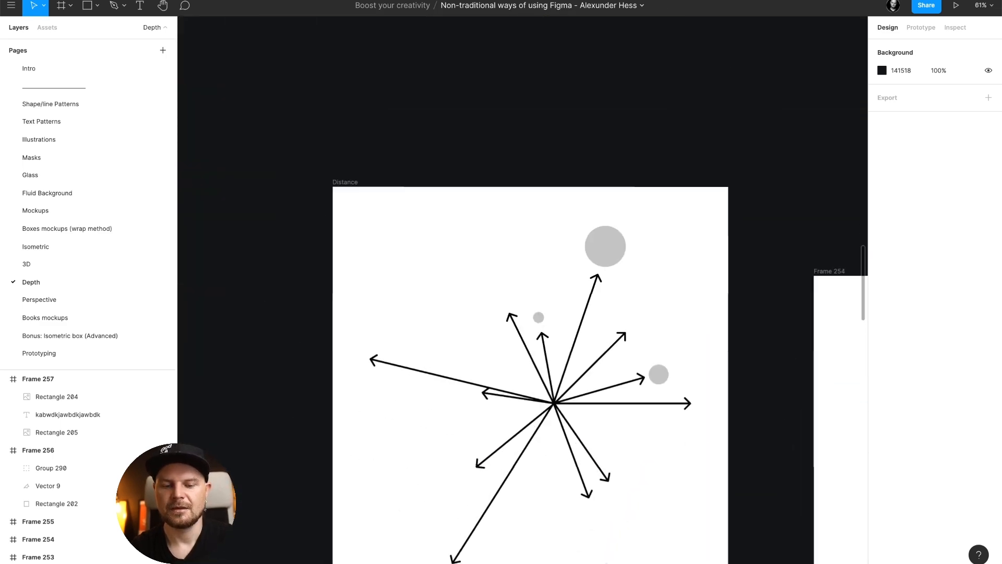
{"action": "scroll", "coordinate": [605, 562], "scroll_direction": "down", "scroll_amount": 2}
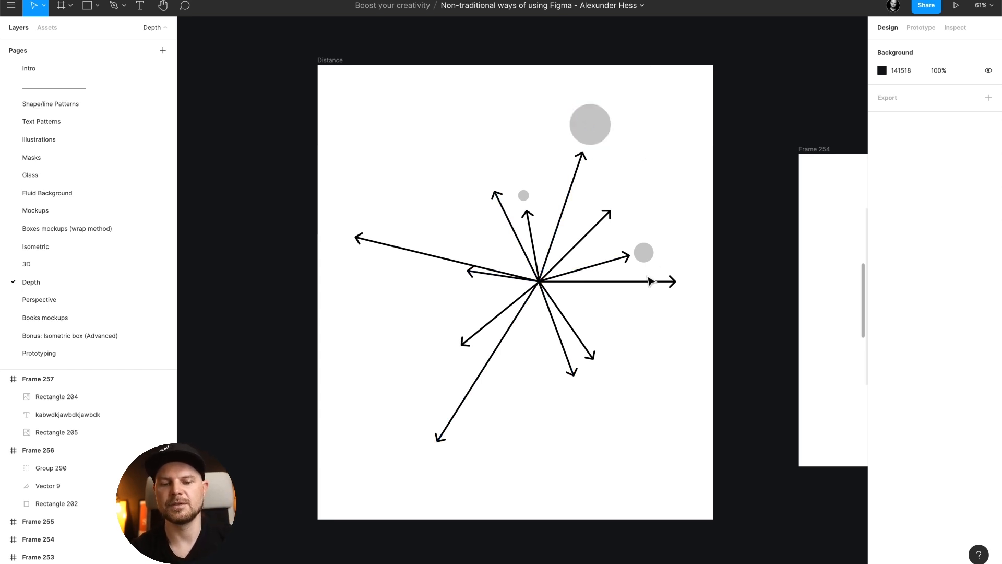
{"action": "left_click", "coordinate": [440, 442]}
{"action": "double_click", "coordinate": [441, 442]}
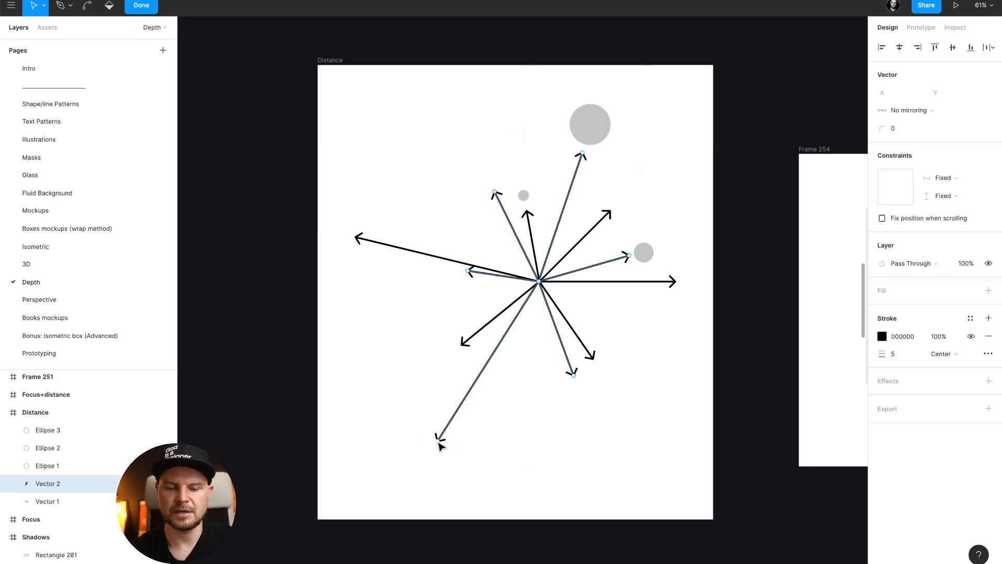
{"action": "left_click_drag", "start_coordinate": [440, 441], "coordinate": [508, 375]}
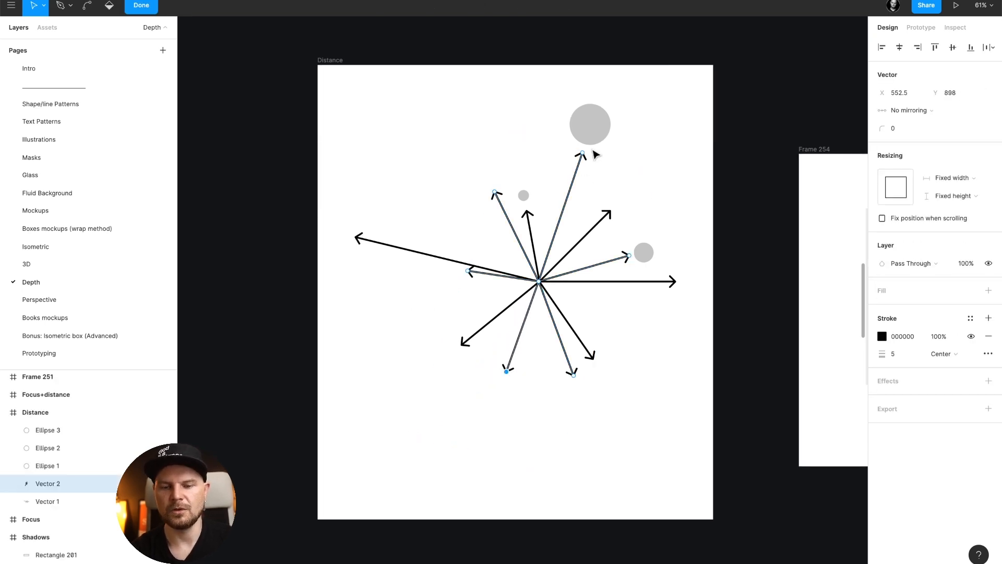
{"action": "left_click", "coordinate": [593, 126]}
{"action": "key", "text": "Escape"}
{"action": "key", "text": "Escape"}
Duplicate the 120 × 120 circle to the tip of the shortened arrow and enlarge the copy to about twice its size.
{"action": "left_click", "coordinate": [596, 129]}
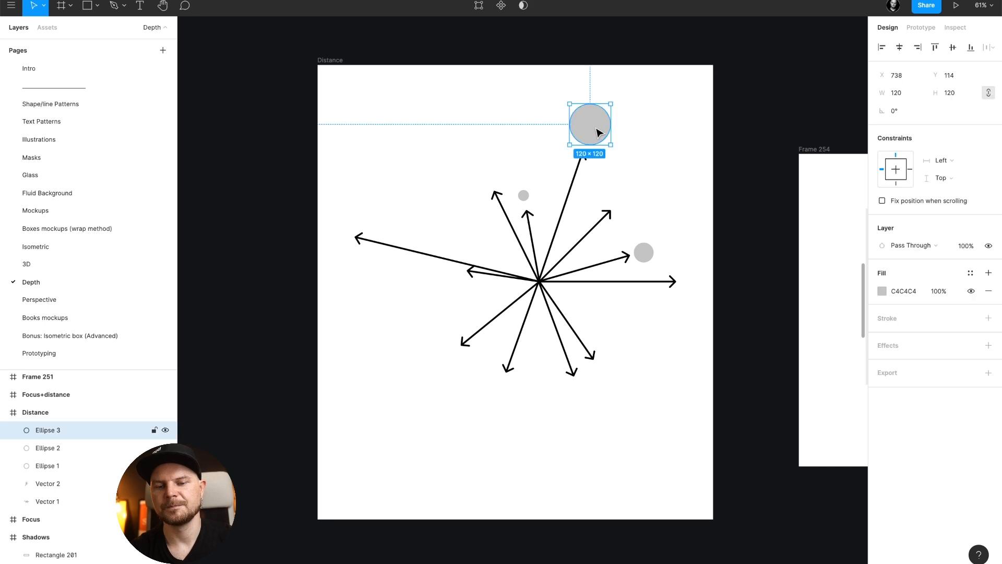
{"action": "left_click_drag", "start_coordinate": [596, 129], "coordinate": [497, 444]}
{"action": "left_click", "coordinate": [613, 441]}
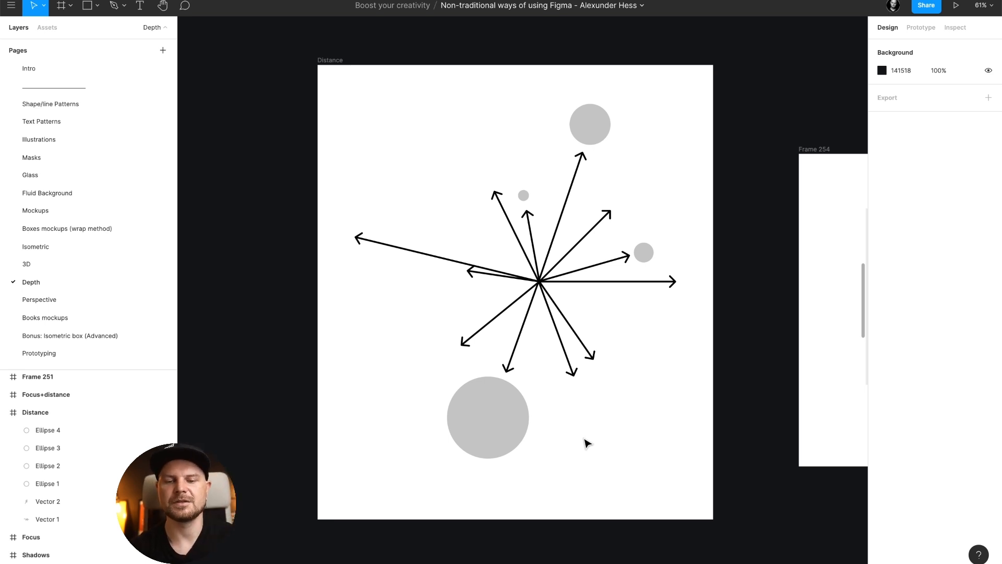
Examine the overlapping light and dark gray rectangles in Frame 254, including the smaller dark one.
{"action": "scroll", "coordinate": [587, 442], "scroll_direction": "right", "scroll_amount": 3}
{"action": "scroll", "coordinate": [587, 442], "scroll_direction": "down", "scroll_amount": 1}
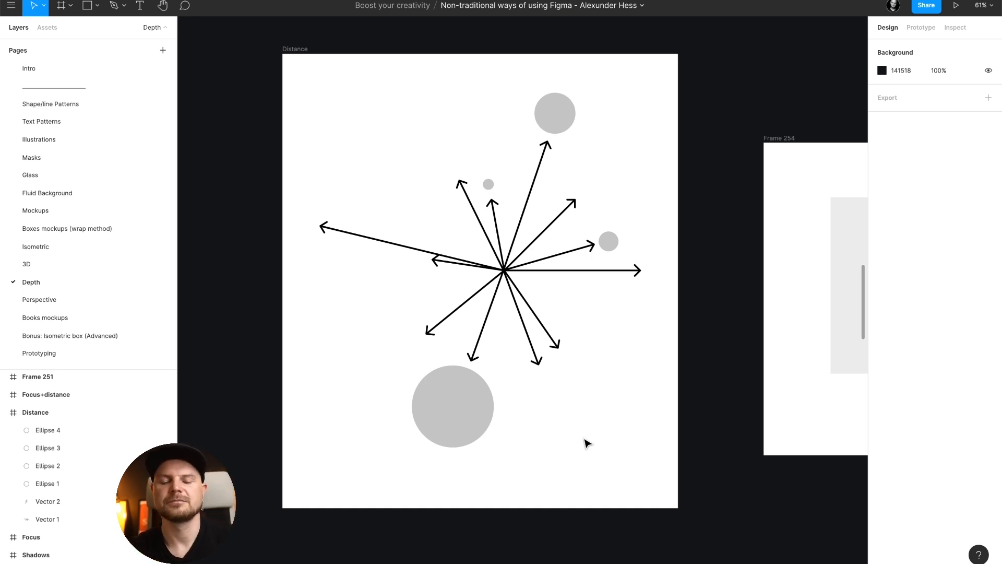
{"action": "scroll", "coordinate": [590, 387], "scroll_direction": "right", "scroll_amount": 10}
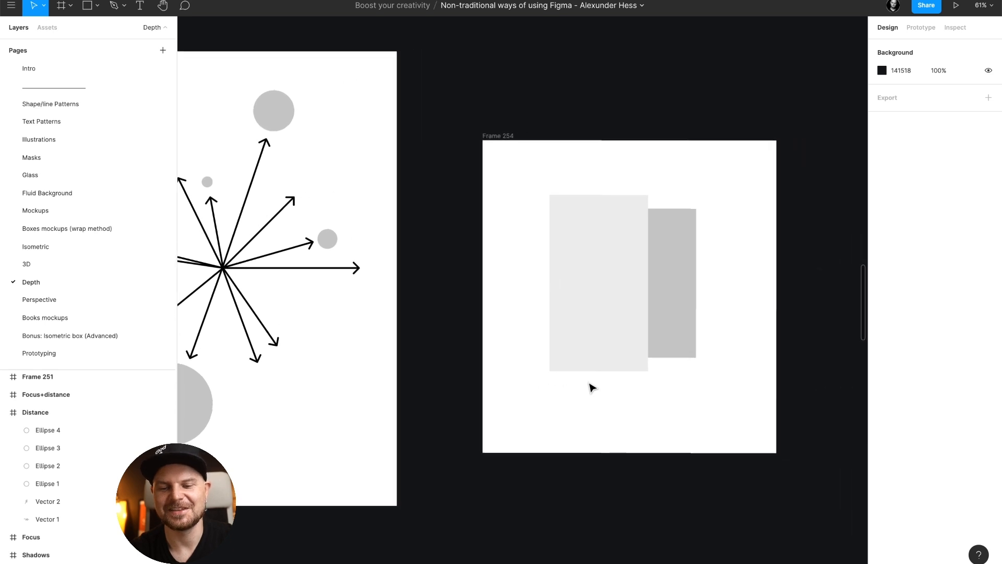
{"action": "scroll", "coordinate": [591, 387], "scroll_direction": "right", "scroll_amount": 1}
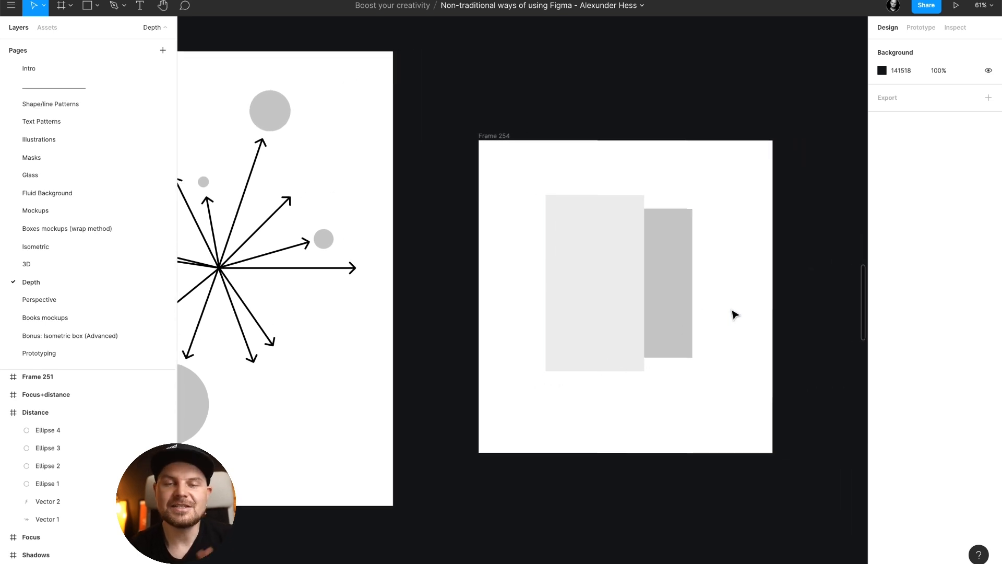
{"action": "left_click", "coordinate": [677, 315]}
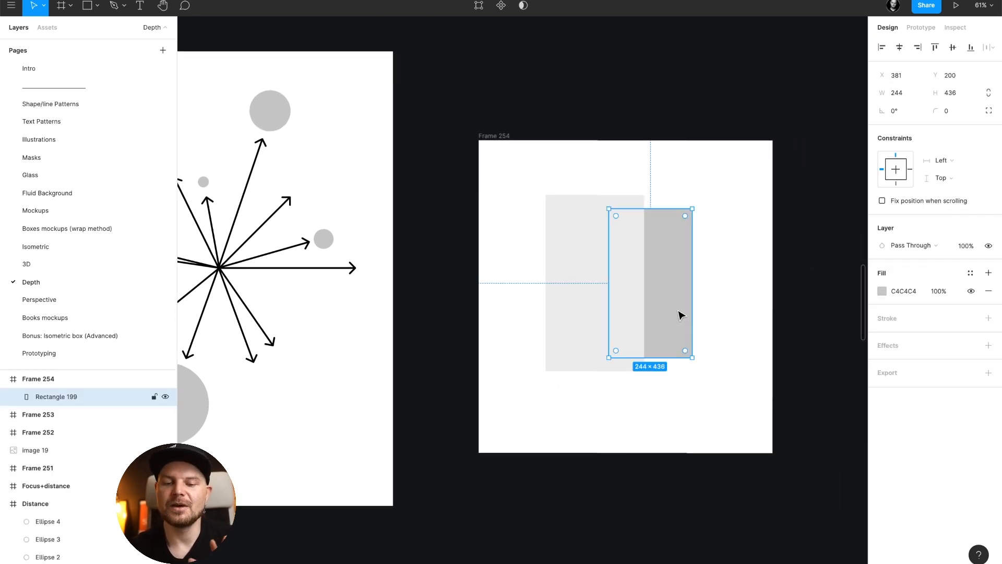
{"action": "left_click", "coordinate": [737, 314]}
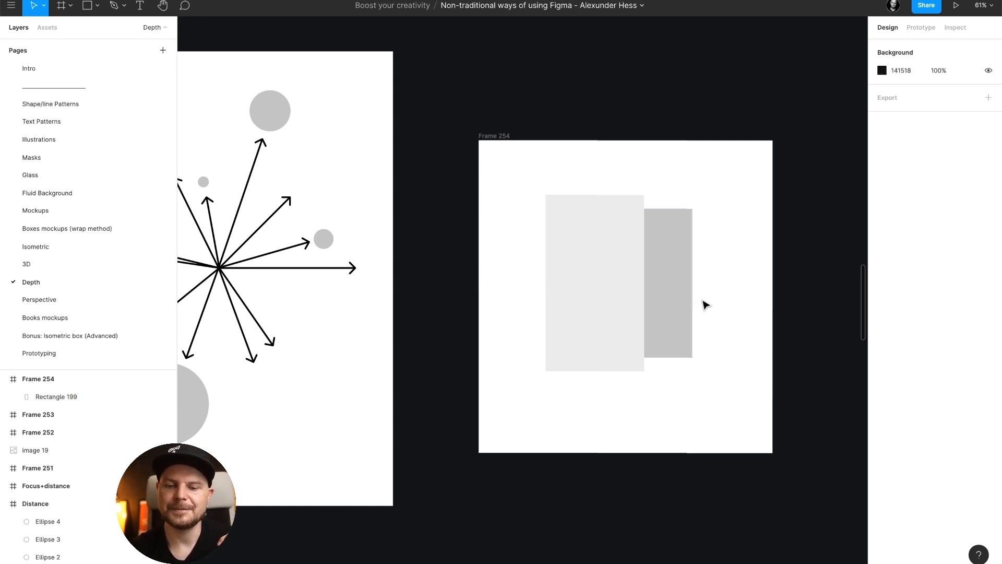
Duplicate the darker gray rectangle in Frame 254 to the frame's lower-left corner and shorten the copy to 244 × 324.
{"action": "left_click", "coordinate": [682, 306]}
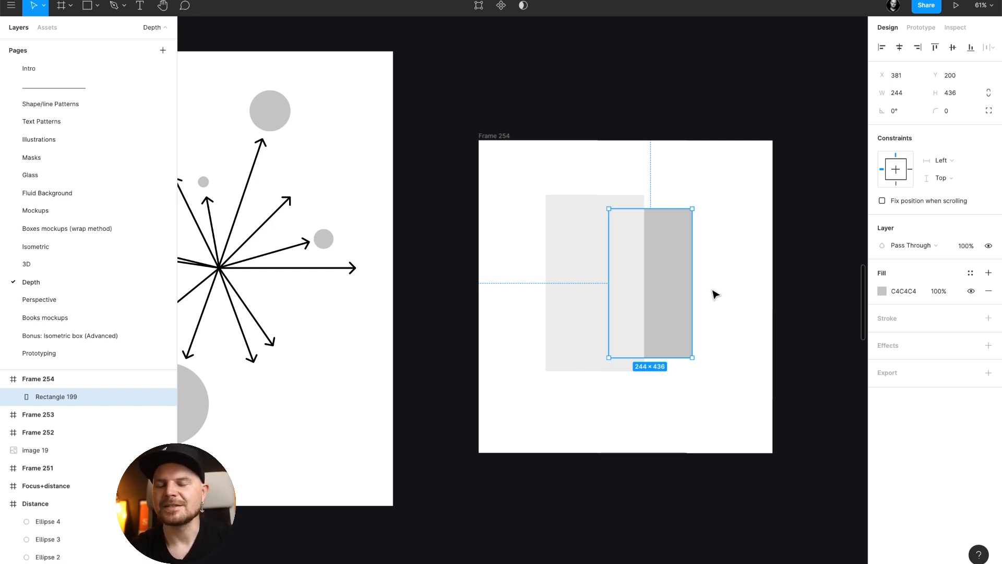
{"action": "left_click", "coordinate": [711, 301]}
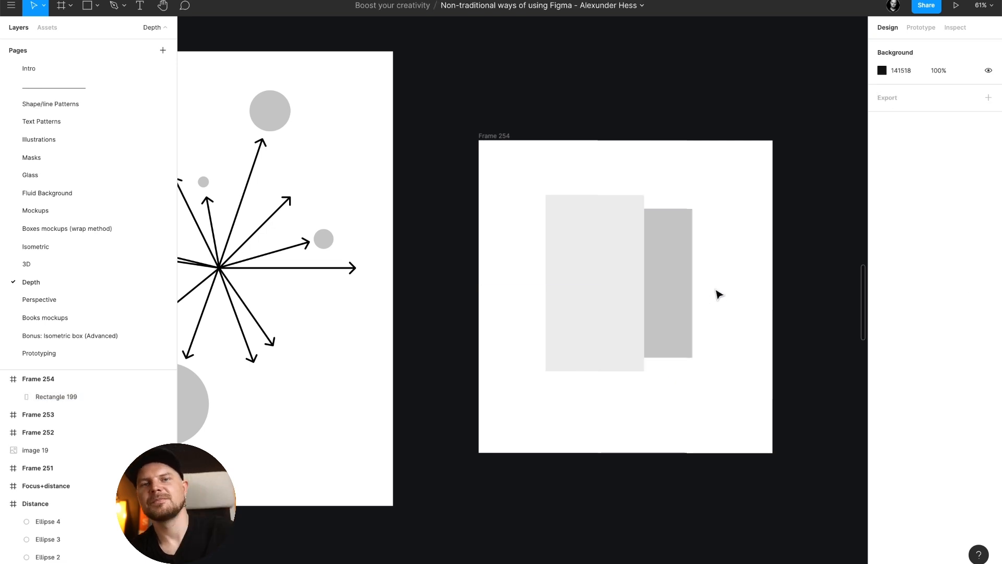
{"action": "left_click", "coordinate": [684, 291]}
{"action": "left_click_drag", "start_coordinate": [679, 257], "coordinate": [570, 380]}
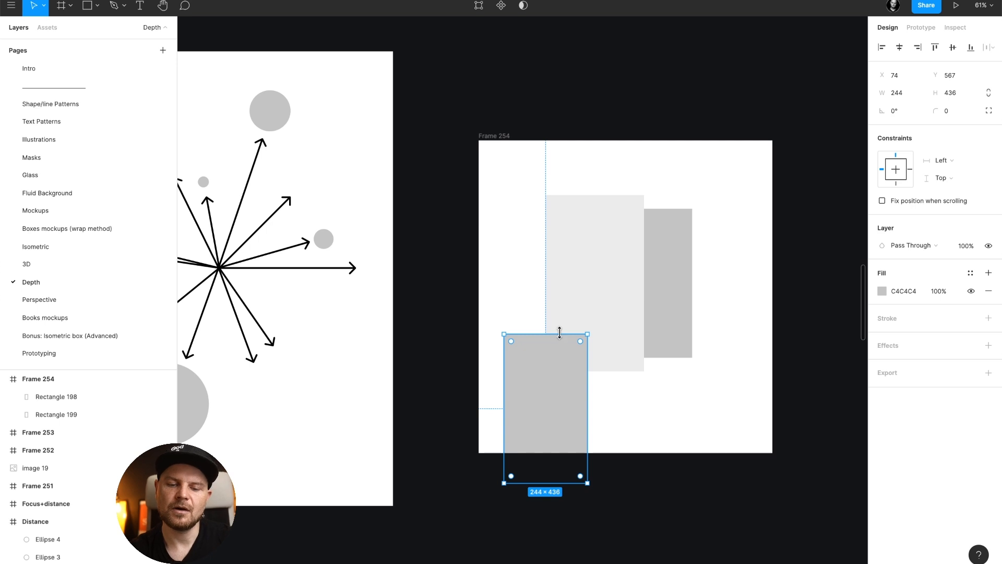
{"action": "left_click_drag", "start_coordinate": [560, 332], "coordinate": [554, 367]}
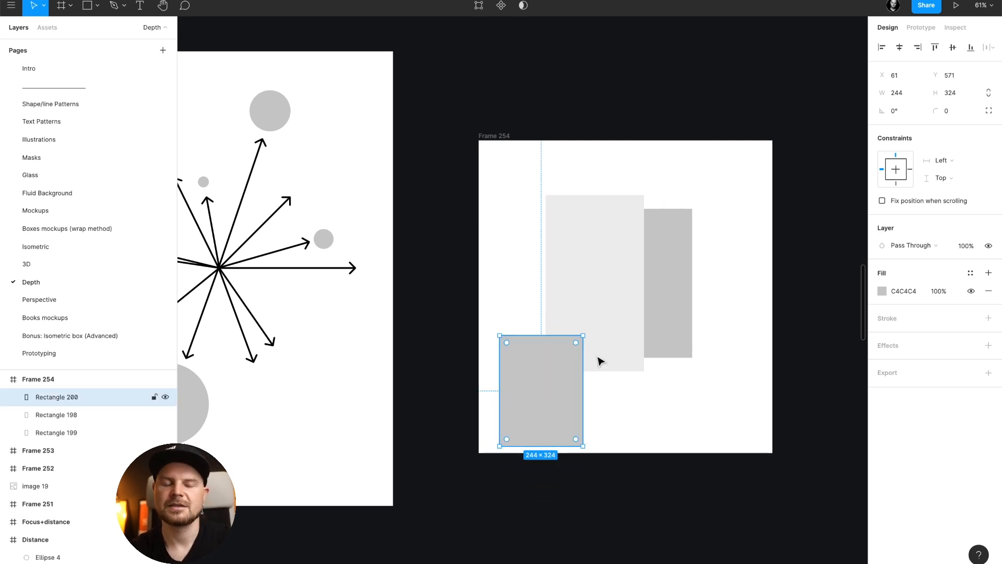
Fill the shortened lower-left rectangle with dark gray 5F5F5F and delete it from Frame 254.
{"action": "left_click", "coordinate": [882, 290]}
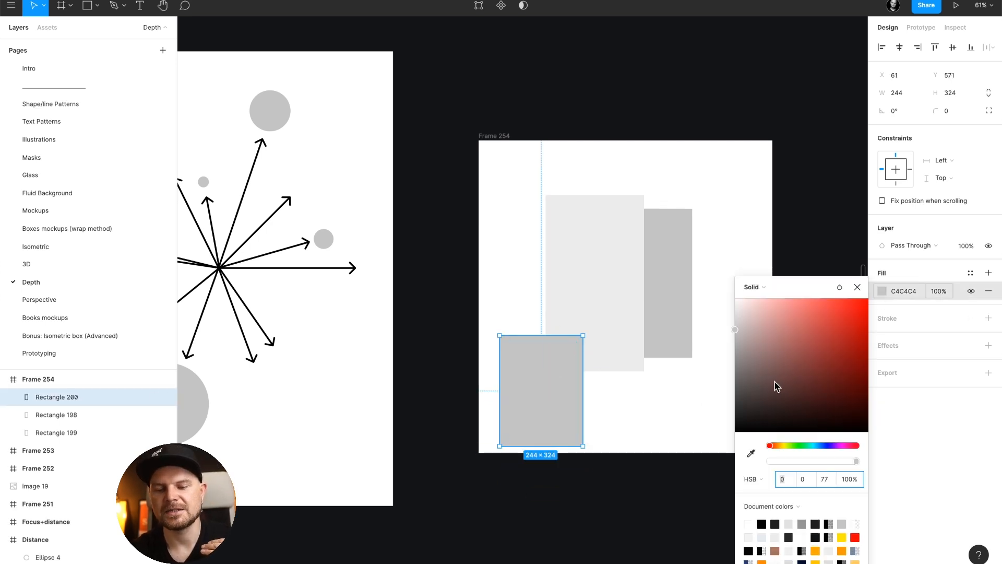
{"action": "left_click_drag", "start_coordinate": [777, 386], "coordinate": [735, 381]}
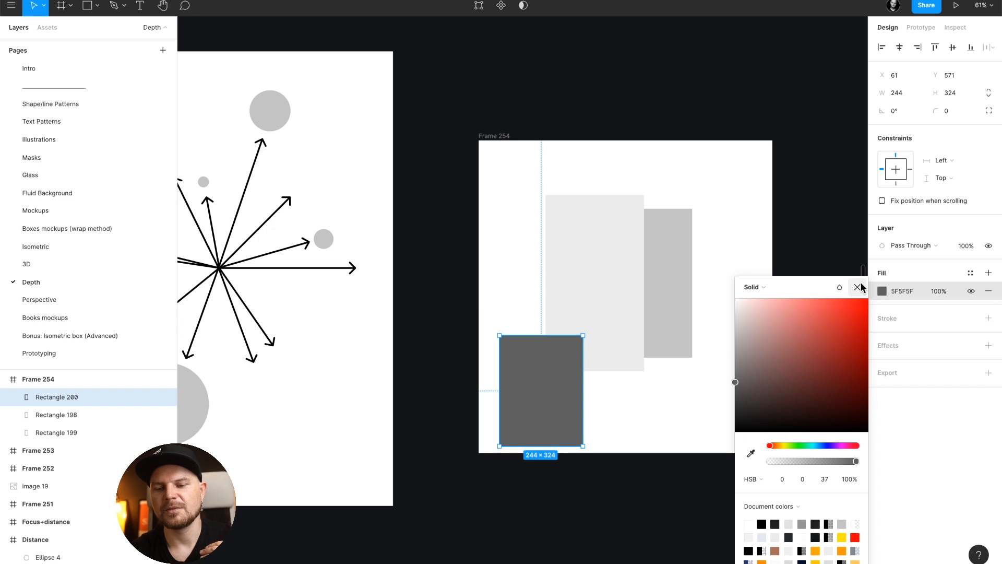
{"action": "left_click", "coordinate": [860, 287]}
{"action": "left_click", "coordinate": [769, 304]}
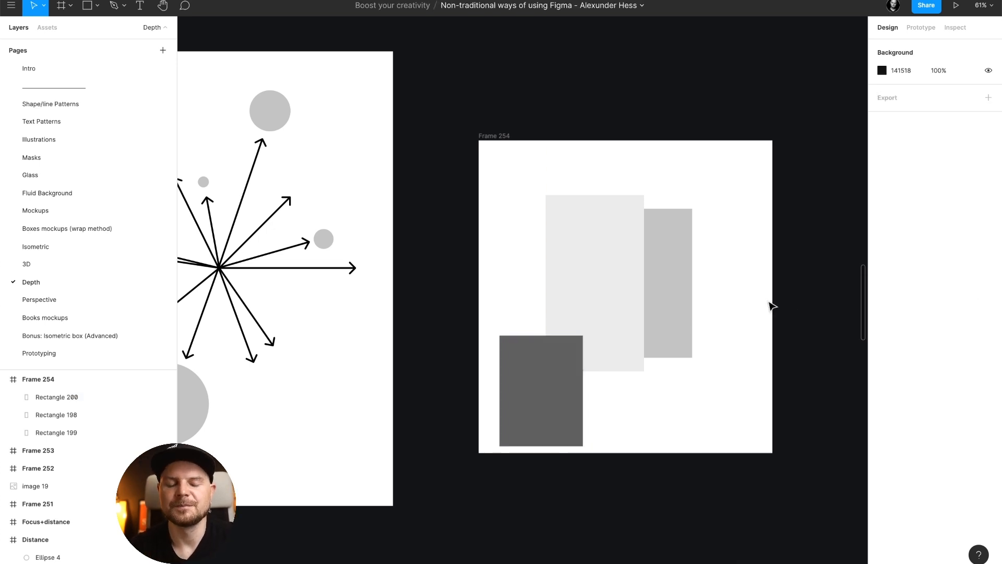
{"action": "left_click", "coordinate": [548, 383]}
{"action": "key", "text": "Delete"}
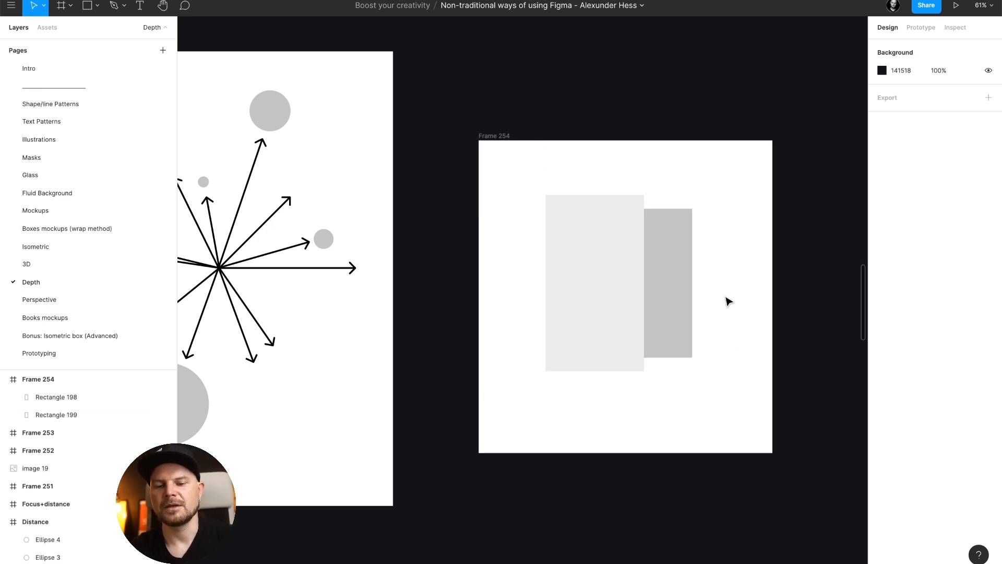
Bring the darker gray rectangle in front of the light one and send it back behind it.
{"action": "left_click", "coordinate": [664, 300]}
{"action": "key", "text": "ctrl+bracketright"}
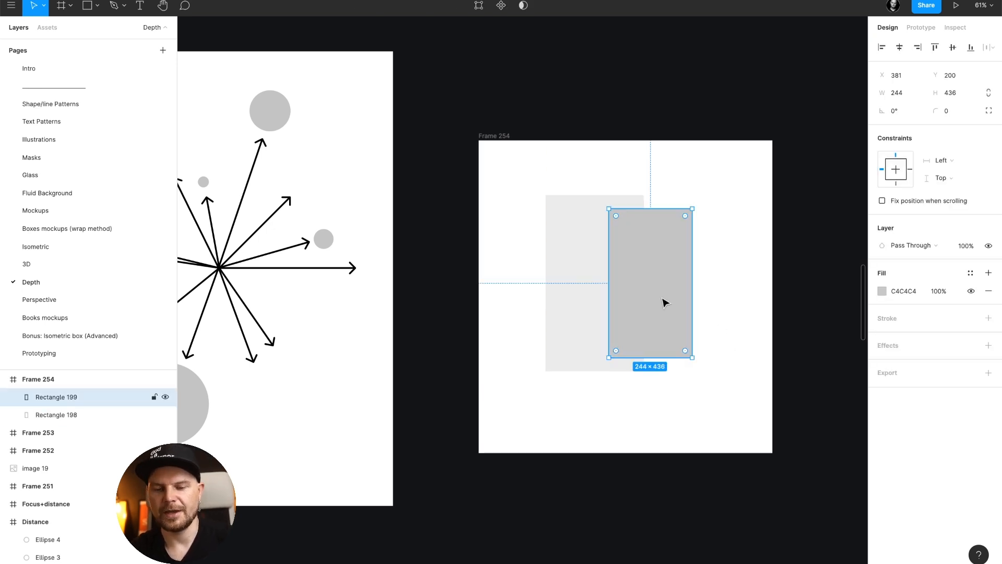
{"action": "left_click", "coordinate": [710, 309]}
{"action": "left_click", "coordinate": [665, 318]}
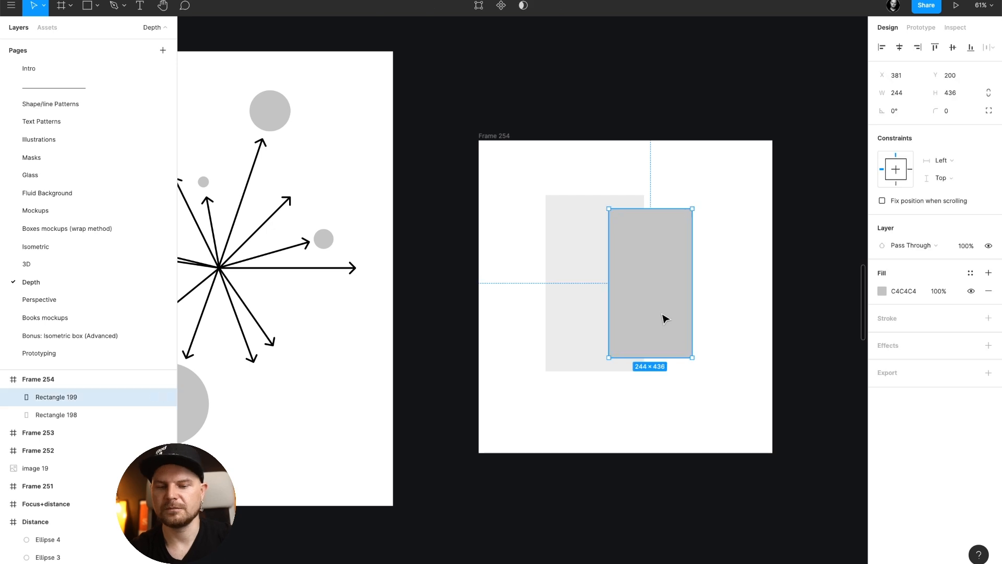
{"action": "key", "text": "ctrl+bracketleft"}
{"action": "left_click", "coordinate": [753, 337]}
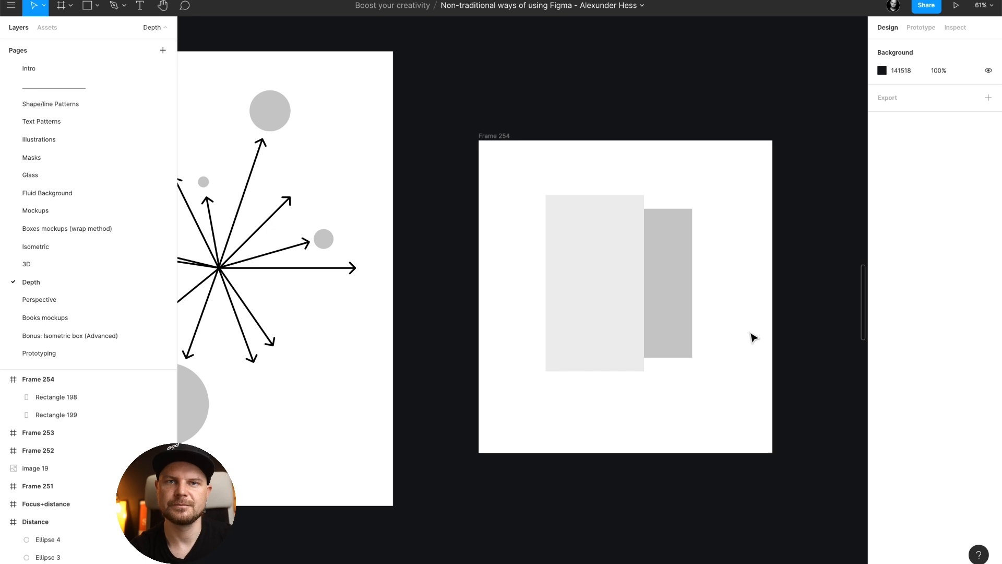
Hide the interface and view the Planet Carbon phone mockup in the Focus+distance frame.
{"action": "scroll", "coordinate": [694, 277], "scroll_direction": "down", "scroll_amount": 5}
{"action": "scroll", "coordinate": [694, 277], "scroll_direction": "left", "scroll_amount": 5}
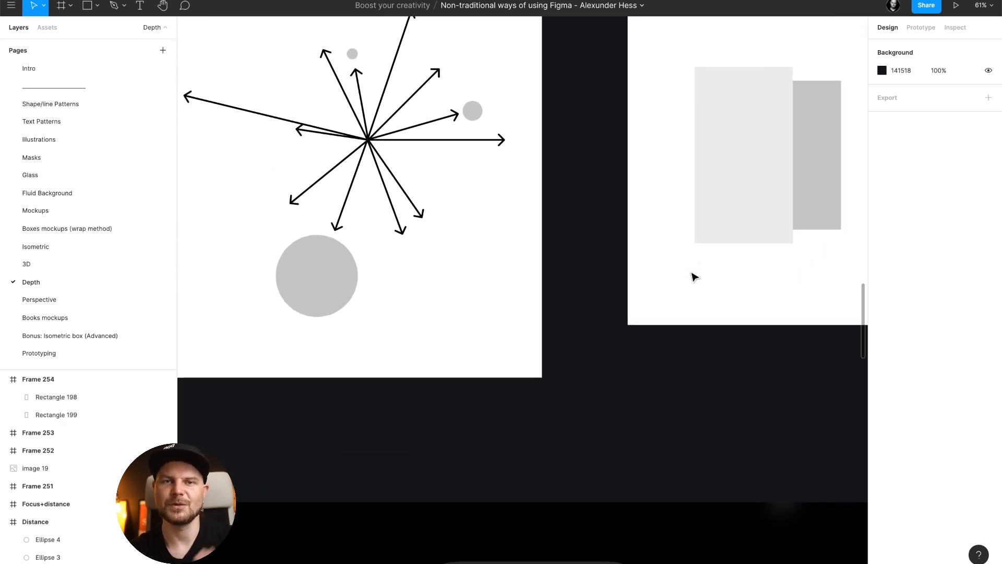
{"action": "scroll", "coordinate": [694, 277], "scroll_direction": "left", "scroll_amount": 5}
{"action": "scroll", "coordinate": [694, 277], "scroll_direction": "down", "scroll_amount": 10}
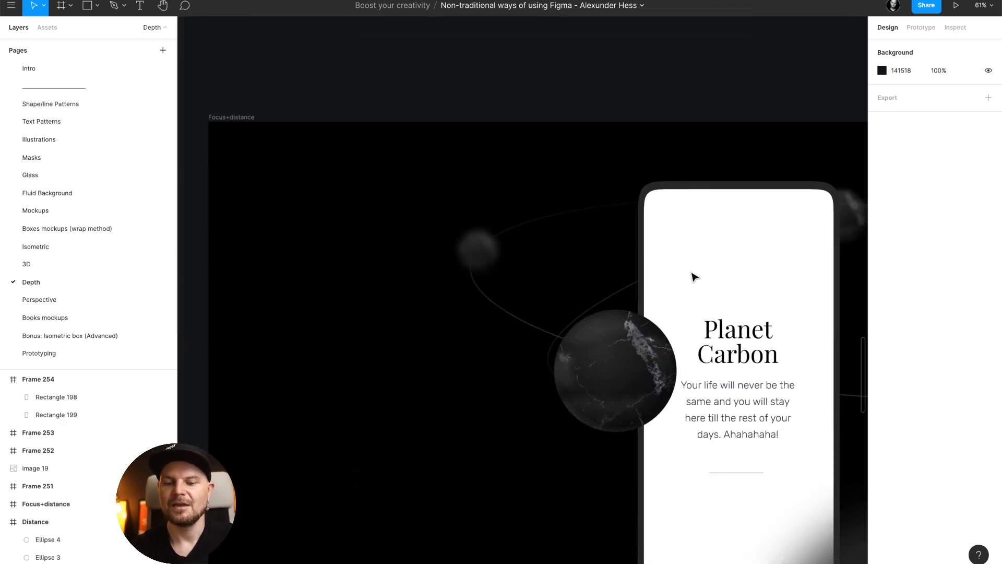
{"action": "key", "text": "ctrl+backslash"}
{"action": "scroll", "coordinate": [694, 277], "scroll_direction": "right", "scroll_amount": 5}
{"action": "scroll", "coordinate": [694, 277], "scroll_direction": "down", "scroll_amount": 4}
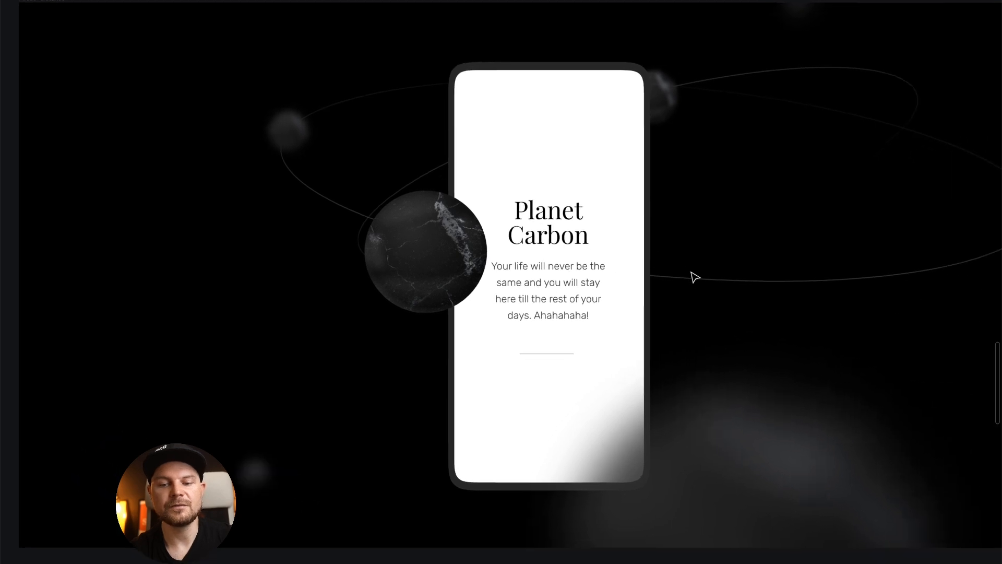
{"action": "scroll", "coordinate": [694, 277], "scroll_direction": "right", "scroll_amount": 2}
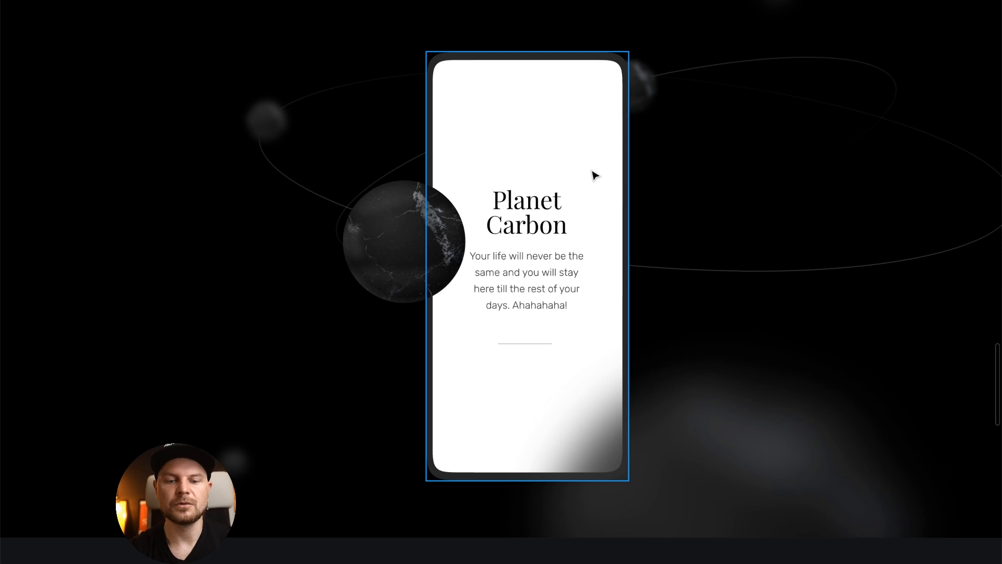
Compare the large blurred planet with the sharp planet overlapping the phone, and examine the whole Focus+distance composition.
{"action": "left_click", "coordinate": [708, 487]}
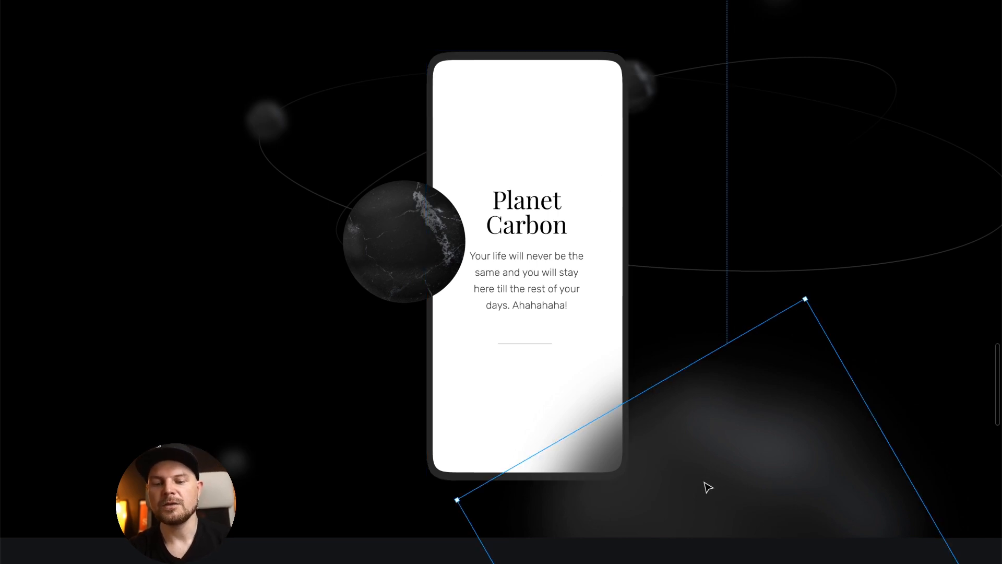
{"action": "left_click", "coordinate": [425, 255]}
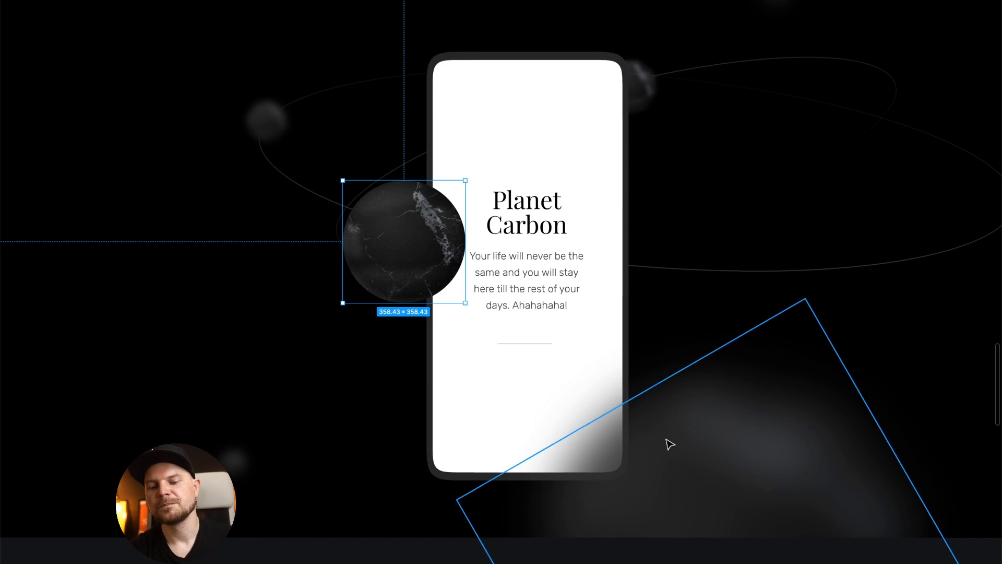
{"action": "left_click", "coordinate": [690, 460]}
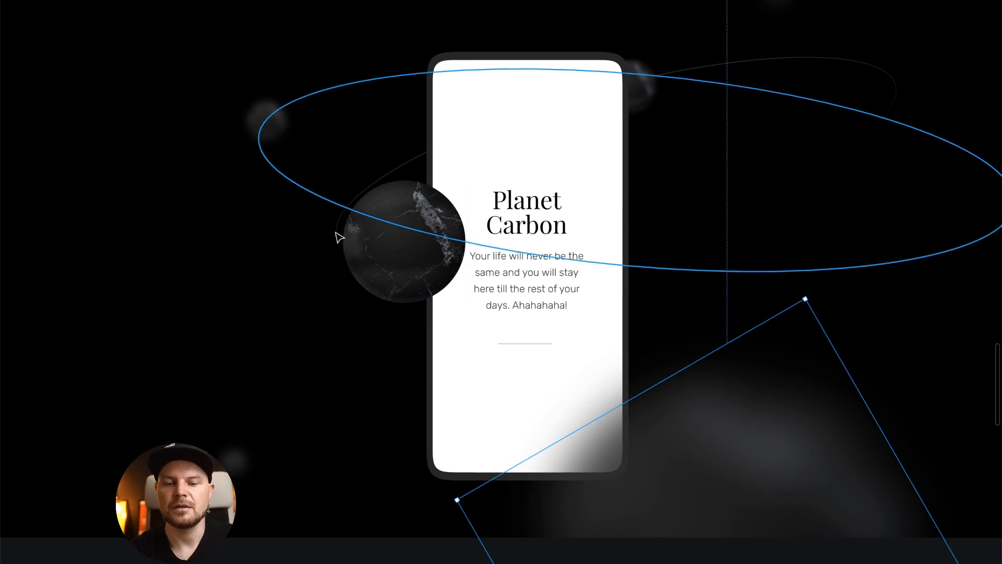
{"action": "scroll", "coordinate": [508, 239], "scroll_direction": "down", "scroll_amount": 2}
{"action": "scroll", "coordinate": [507, 239], "scroll_direction": "up", "scroll_amount": 1}
{"action": "scroll", "coordinate": [508, 239], "scroll_direction": "right", "scroll_amount": 1}
{"action": "left_click", "coordinate": [480, 36]}
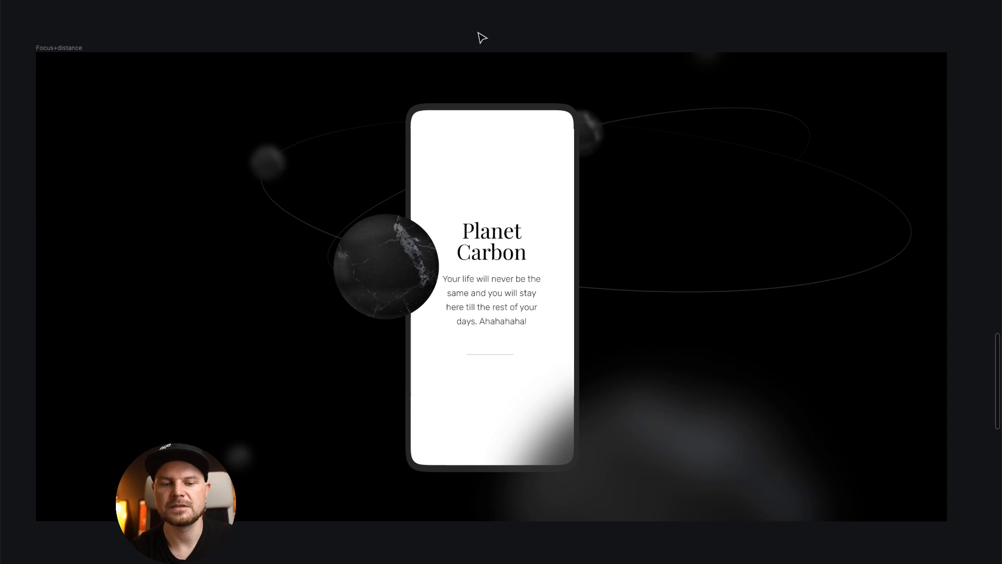
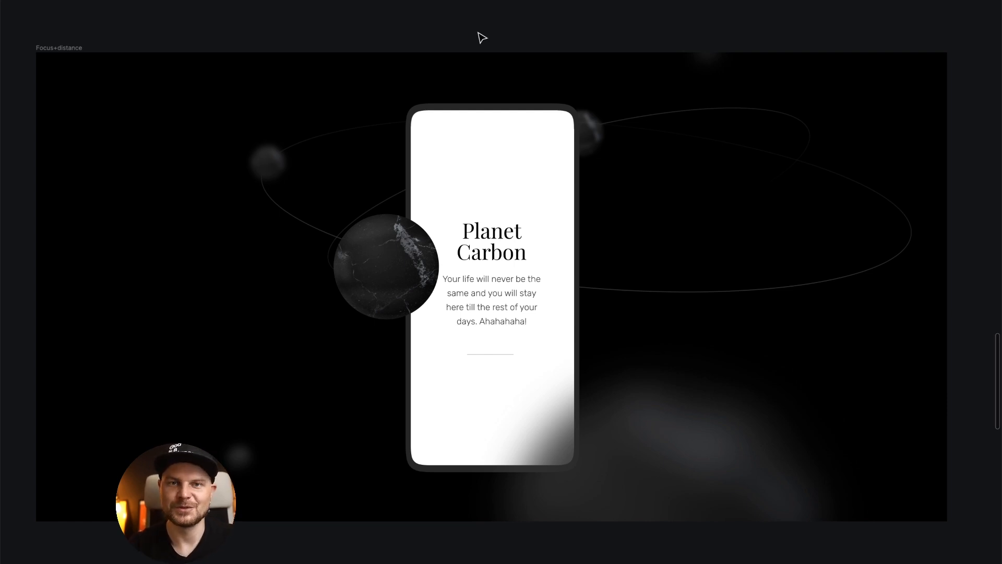
Examine the marbled cut-out crescents and their text in Frame 251 and Frame 255.
{"action": "scroll", "coordinate": [478, 32], "scroll_direction": "down", "scroll_amount": 5}
{"action": "scroll", "coordinate": [478, 33], "scroll_direction": "up", "scroll_amount": 1}
{"action": "scroll", "coordinate": [478, 33], "scroll_direction": "down", "scroll_amount": 1}
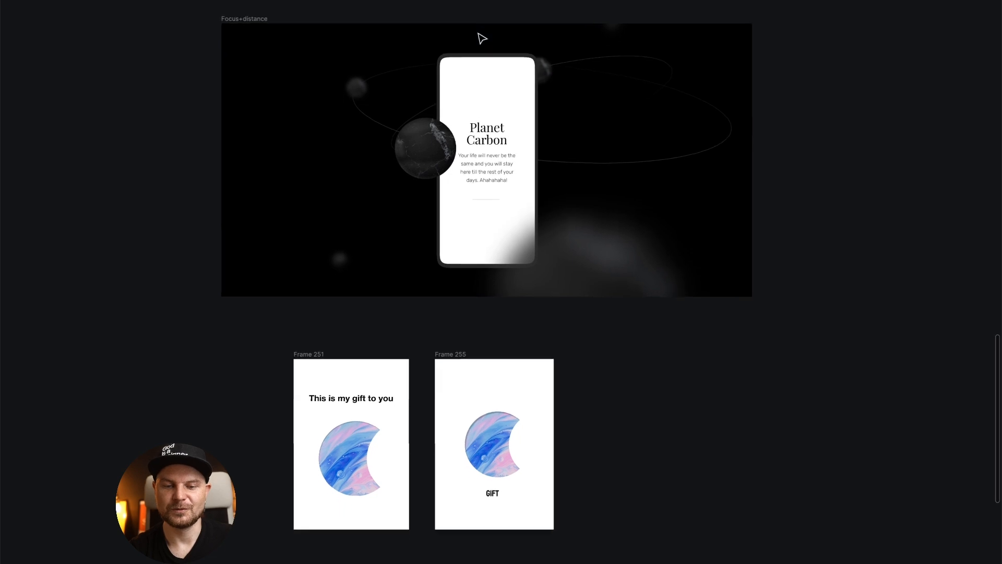
{"action": "scroll", "coordinate": [480, 37], "scroll_direction": "down", "scroll_amount": 5}
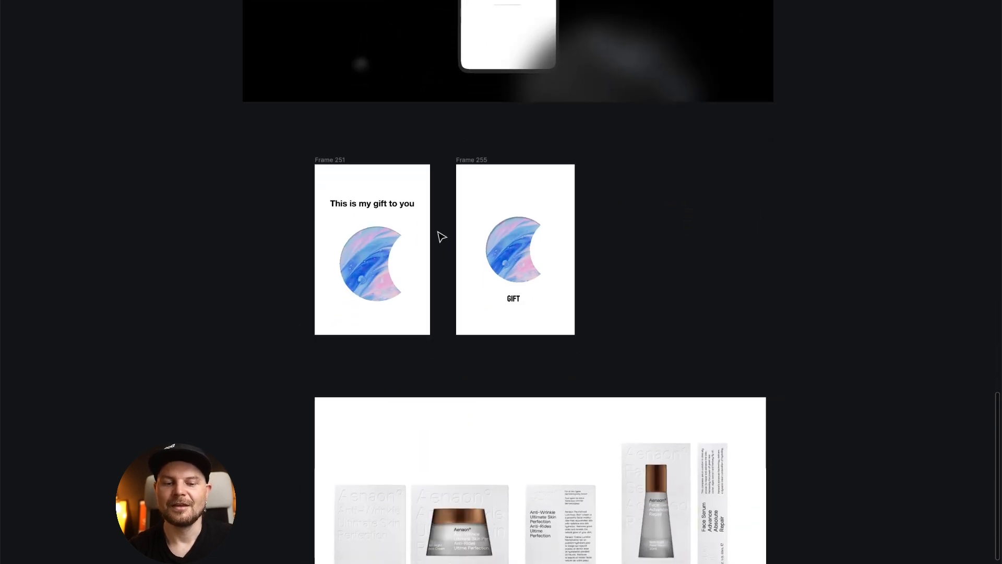
{"action": "scroll", "coordinate": [441, 236], "scroll_direction": "up", "scroll_amount": 3}
{"action": "scroll", "coordinate": [441, 236], "scroll_direction": "up", "scroll_amount": 3}
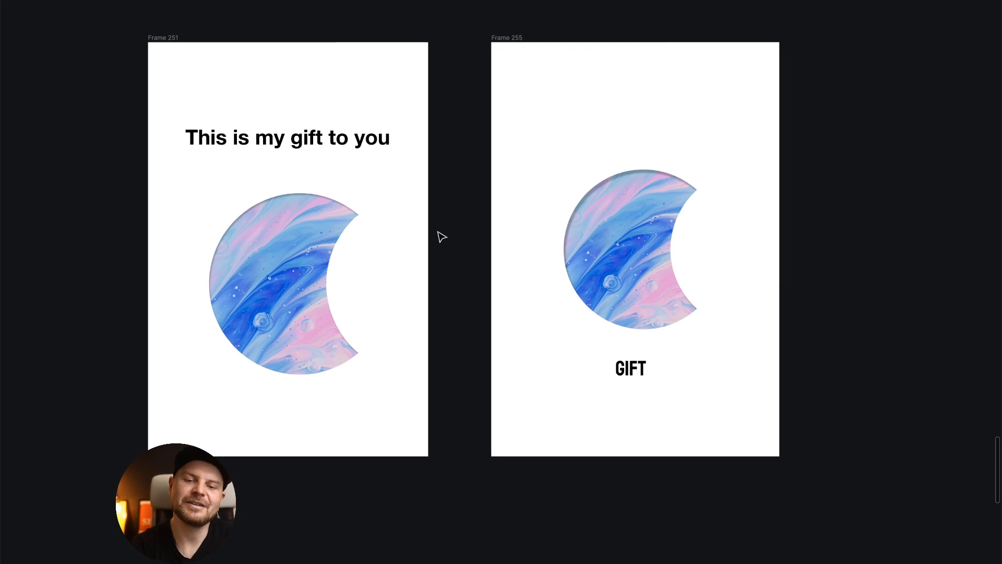
{"action": "scroll", "coordinate": [441, 237], "scroll_direction": "down", "scroll_amount": 6}
{"action": "scroll", "coordinate": [440, 234], "scroll_direction": "up", "scroll_amount": 5}
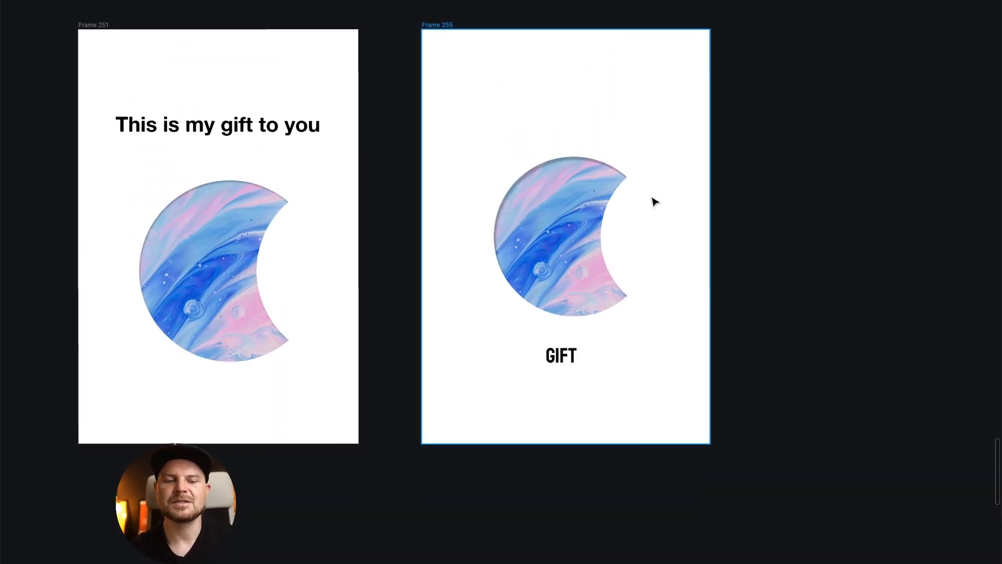
Show the interface again and set the fill of the "This is my gift to you" text in Frame 251 to FFFFFF.
{"action": "left_click", "coordinate": [305, 135]}
{"action": "key", "text": "ctrl+backslash"}
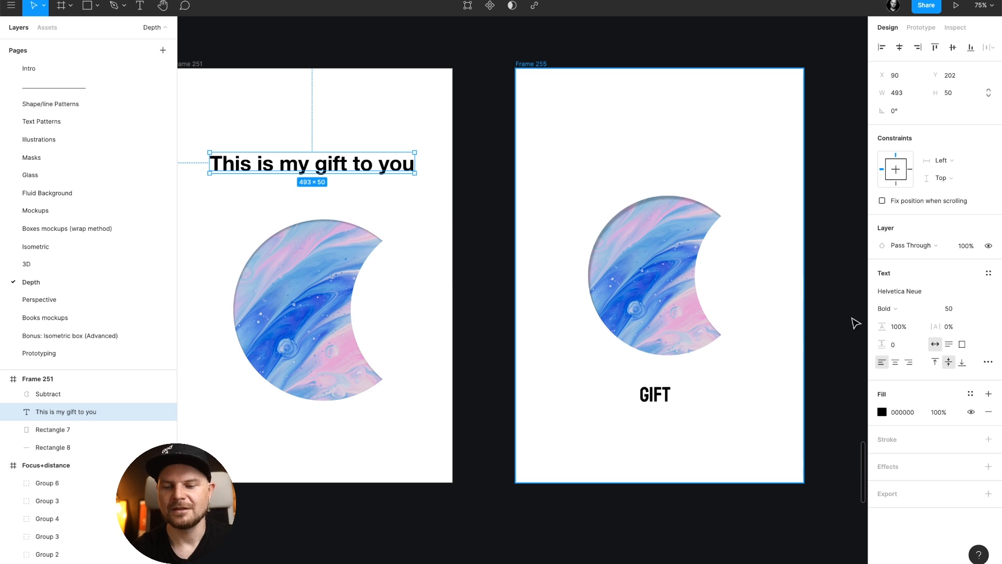
{"action": "type", "text": "FFFFFF"}
{"action": "key", "text": "Return"}
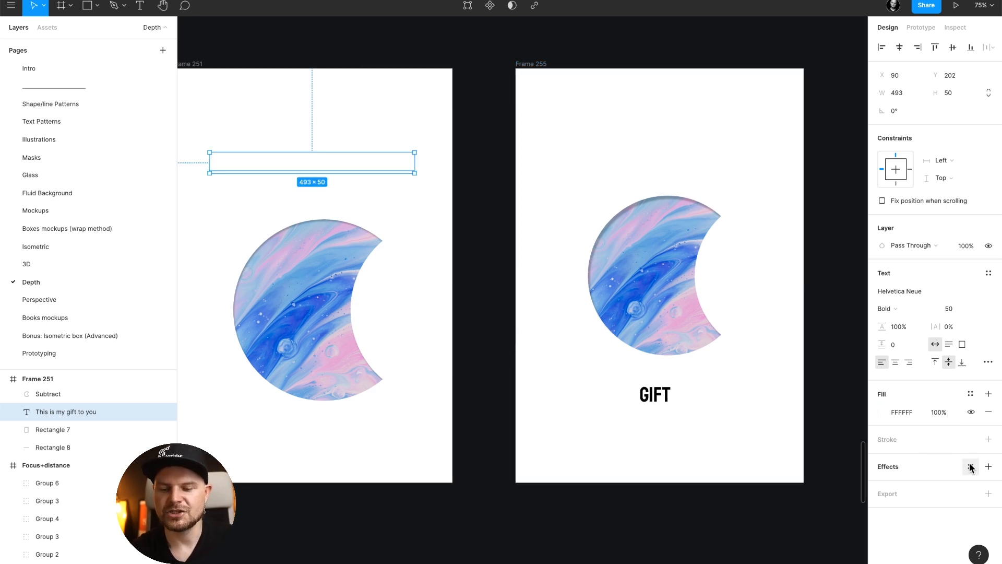
Add an inner shadow to the "This is my gift to you" text with X 1, Y 1 and blur 2.
{"action": "left_click", "coordinate": [988, 466]}
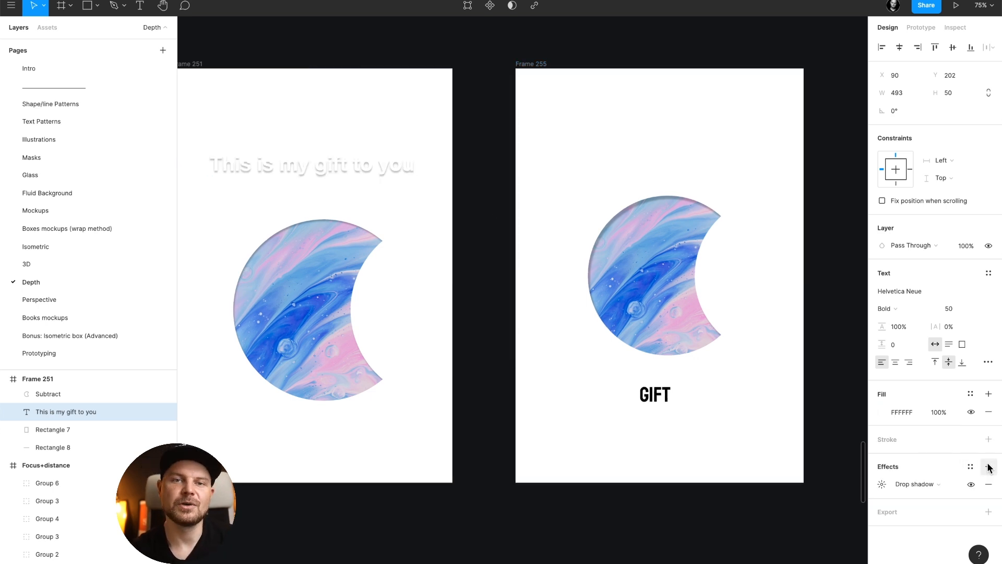
{"action": "left_click", "coordinate": [899, 485]}
{"action": "left_click", "coordinate": [919, 472]}
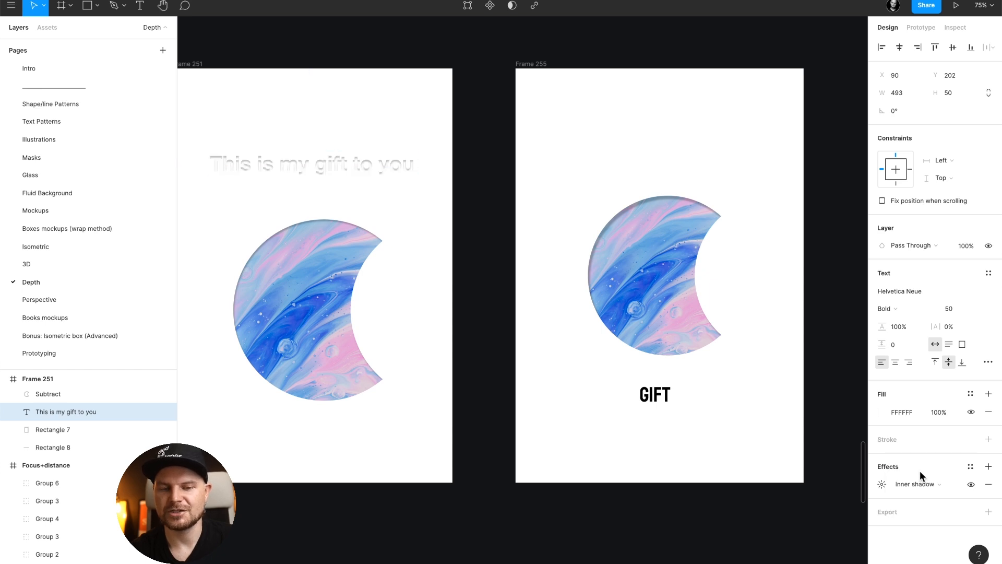
{"action": "left_click", "coordinate": [882, 484]}
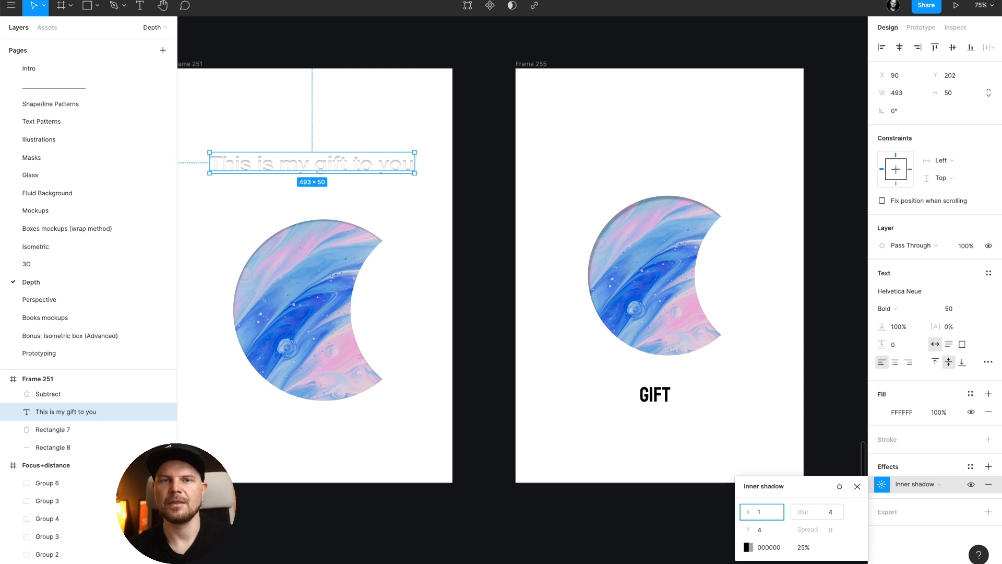
{"action": "key", "text": "Tab"}
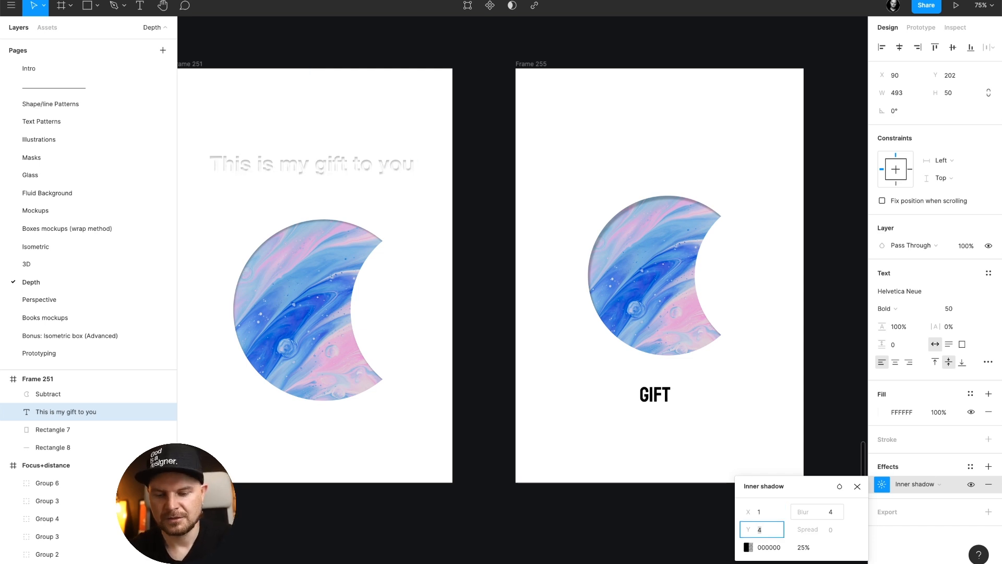
{"action": "type", "text": "1"}
{"action": "key", "text": "Tab"}
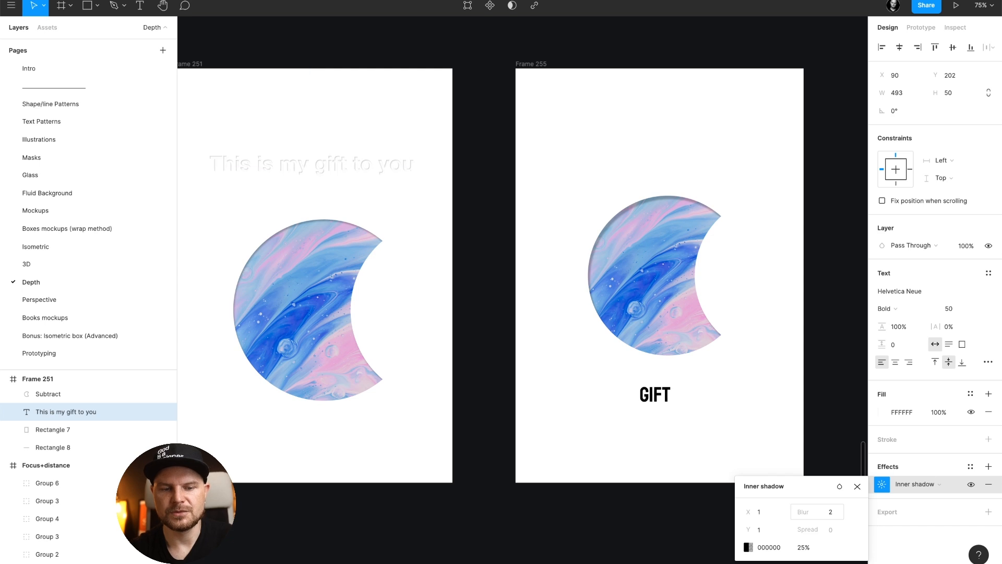
Examine the inner-shadow effect on the white text up close, above the marbled crescent.
{"action": "scroll", "coordinate": [386, 256], "scroll_direction": "left", "scroll_amount": 4}
{"action": "scroll", "coordinate": [386, 256], "scroll_direction": "up", "scroll_amount": 2}
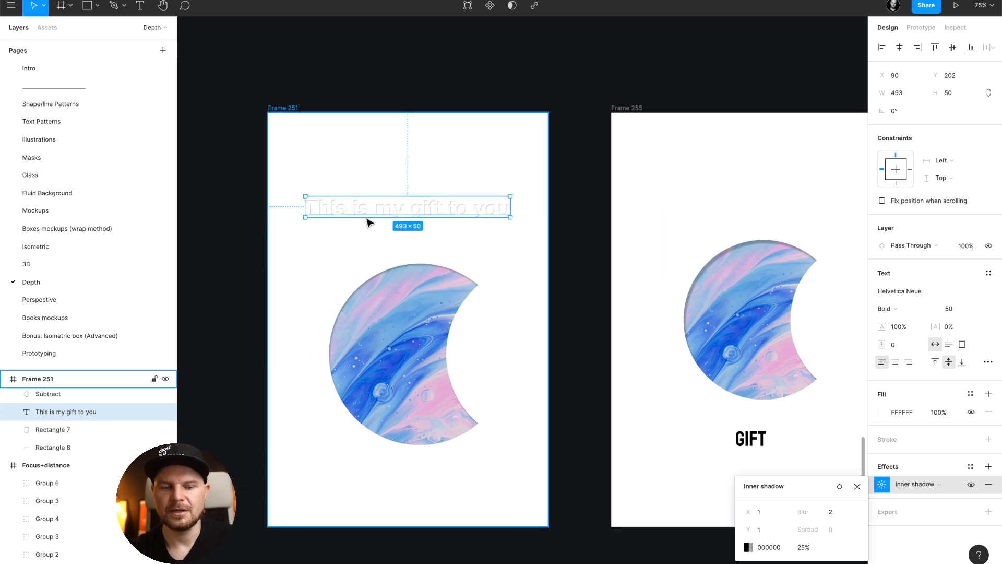
{"action": "left_click", "coordinate": [385, 177]}
{"action": "scroll", "coordinate": [385, 177], "scroll_direction": "up", "scroll_amount": 5}
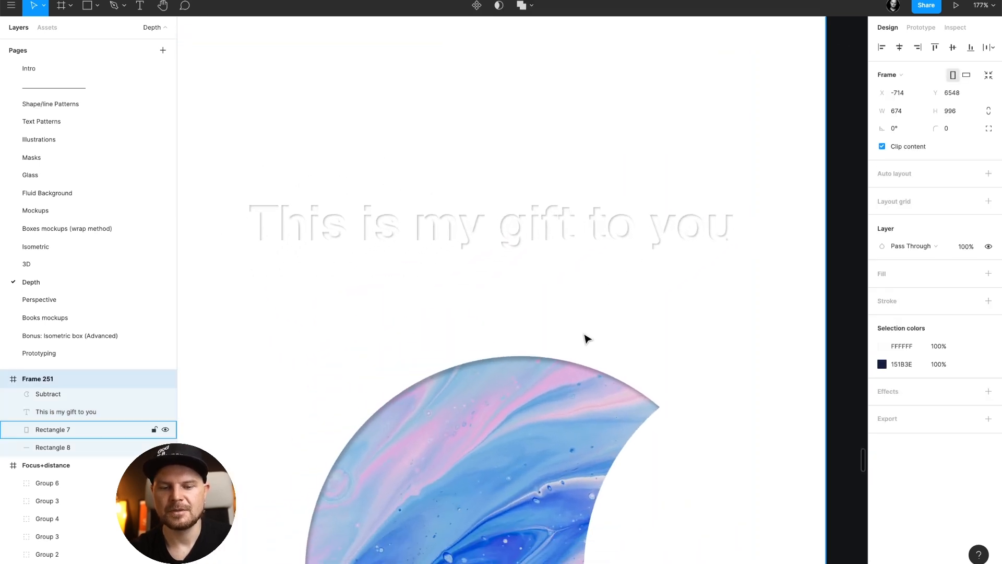
{"action": "left_click", "coordinate": [545, 237]}
{"action": "scroll", "coordinate": [612, 373], "scroll_direction": "down", "scroll_amount": 1}
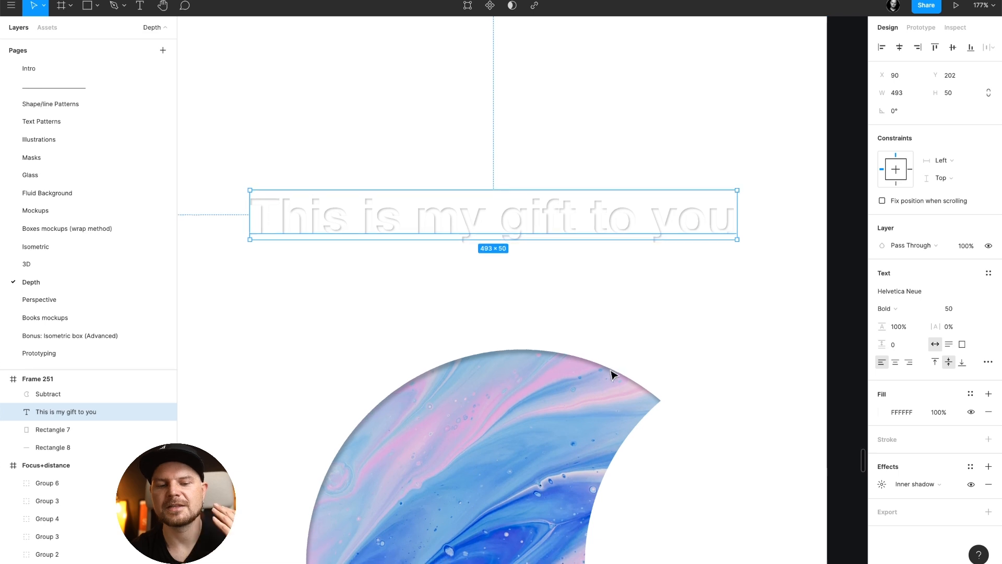
{"action": "key", "text": "Escape"}
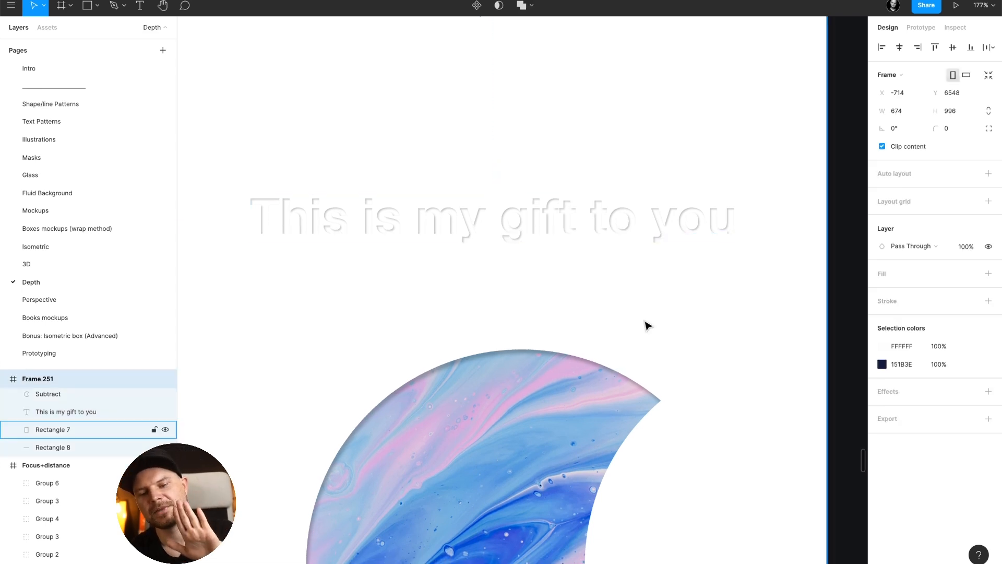
Set the opacity of the inner shadow on the "This is my gift to you" text to 10%.
{"action": "left_click", "coordinate": [656, 230]}
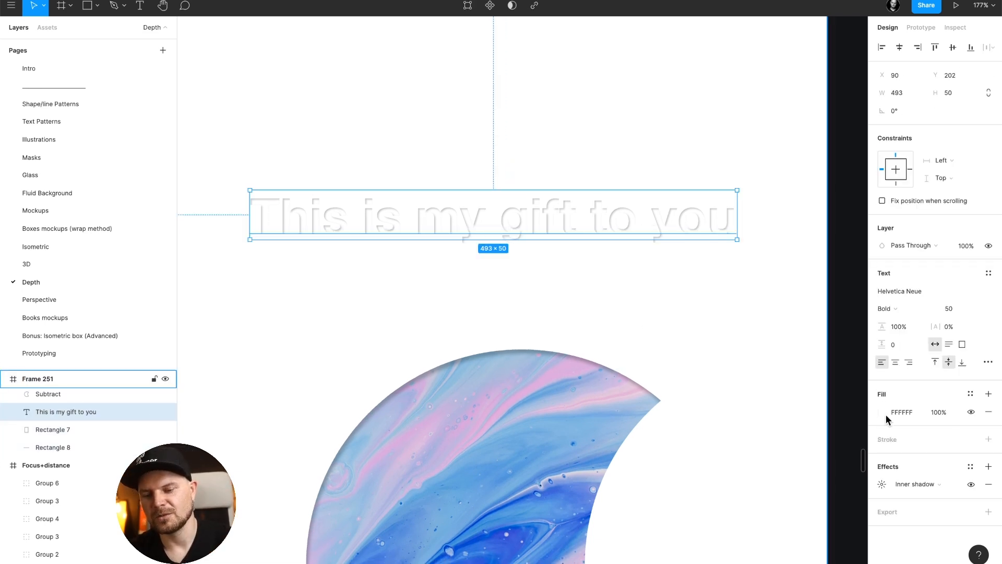
{"action": "left_click", "coordinate": [881, 484]}
{"action": "left_click", "coordinate": [809, 547]}
{"action": "type", "text": "1"}
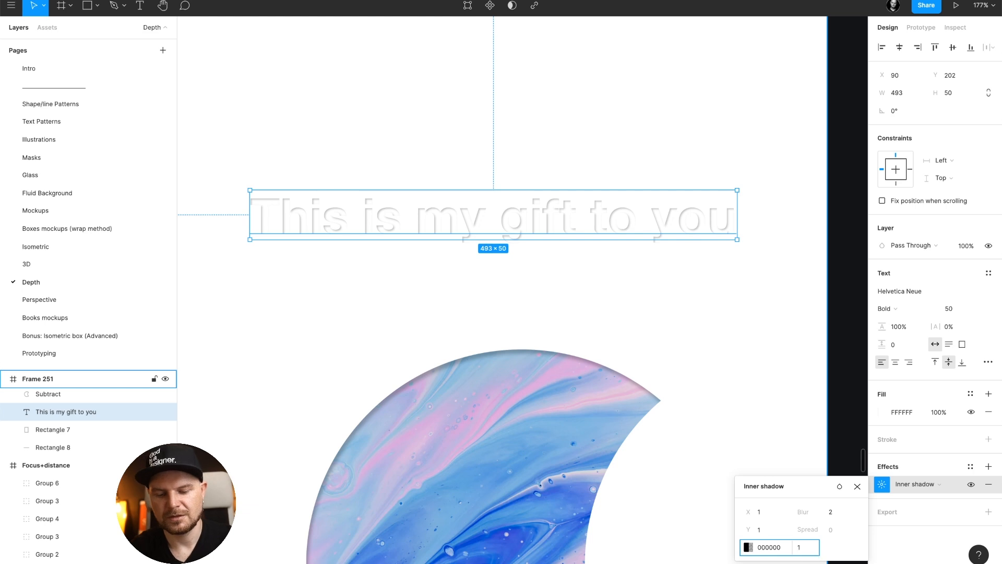
{"action": "type", "text": "0"}
{"action": "key", "text": "Return"}
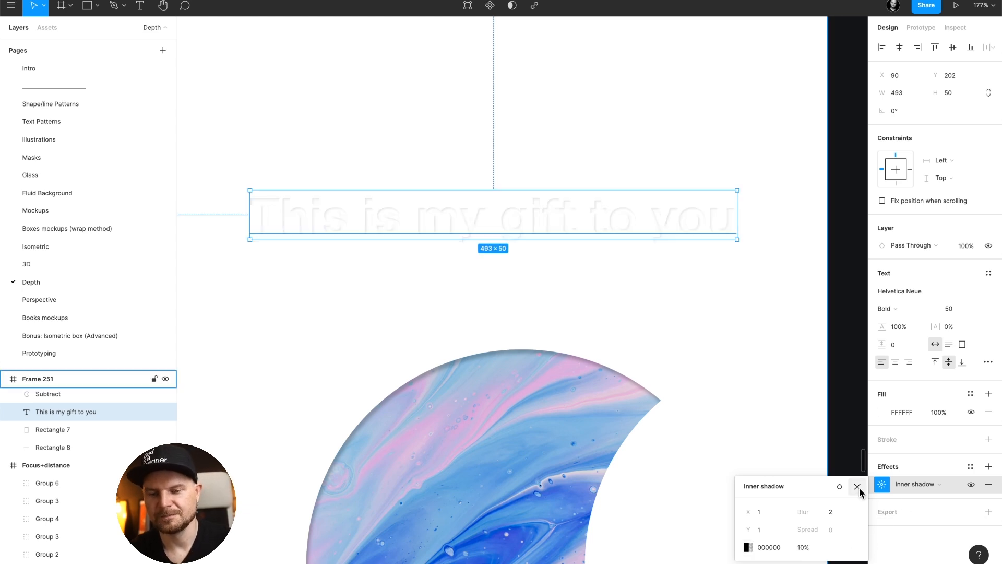
{"action": "left_click", "coordinate": [857, 486]}
{"action": "key", "text": "Escape"}
Set the fill of the white background rectangle (Rectangle 7) in Frame 251 to light grey F7F7F7.
{"action": "key", "text": "shift+2"}
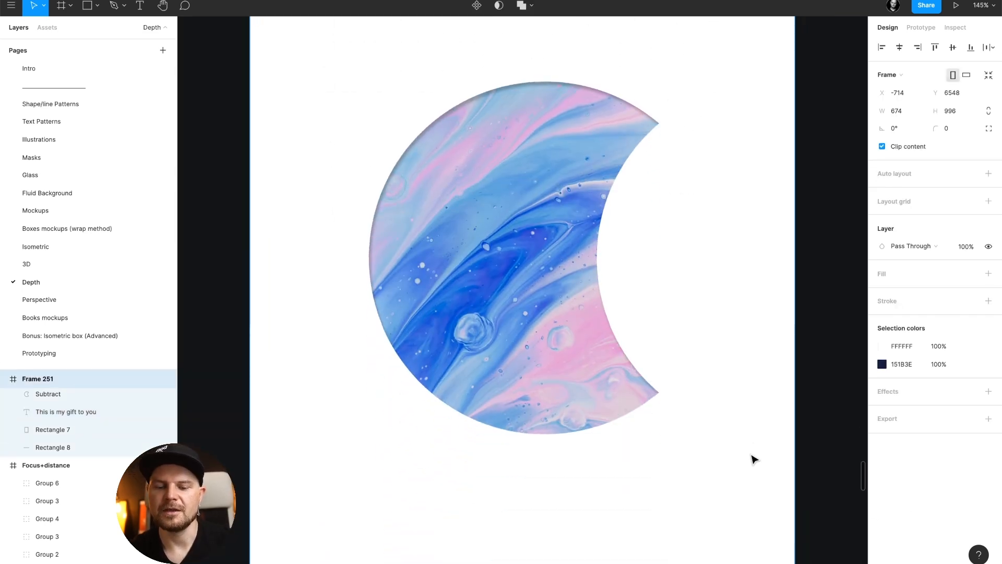
{"action": "scroll", "coordinate": [754, 460], "scroll_direction": "down", "scroll_amount": 20}
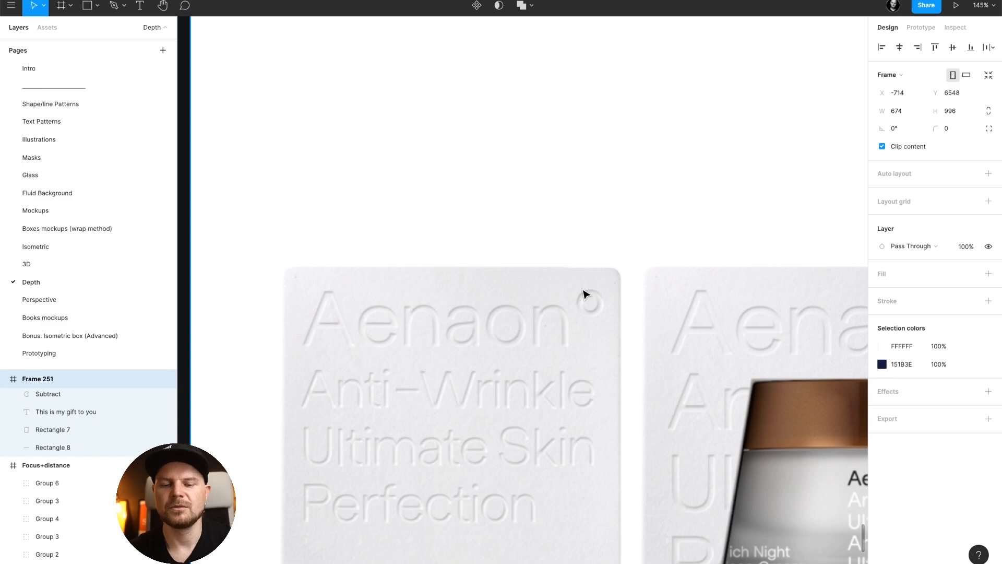
{"action": "scroll", "coordinate": [584, 295], "scroll_direction": "up", "scroll_amount": 3}
{"action": "scroll", "coordinate": [585, 294], "scroll_direction": "up", "scroll_amount": 15}
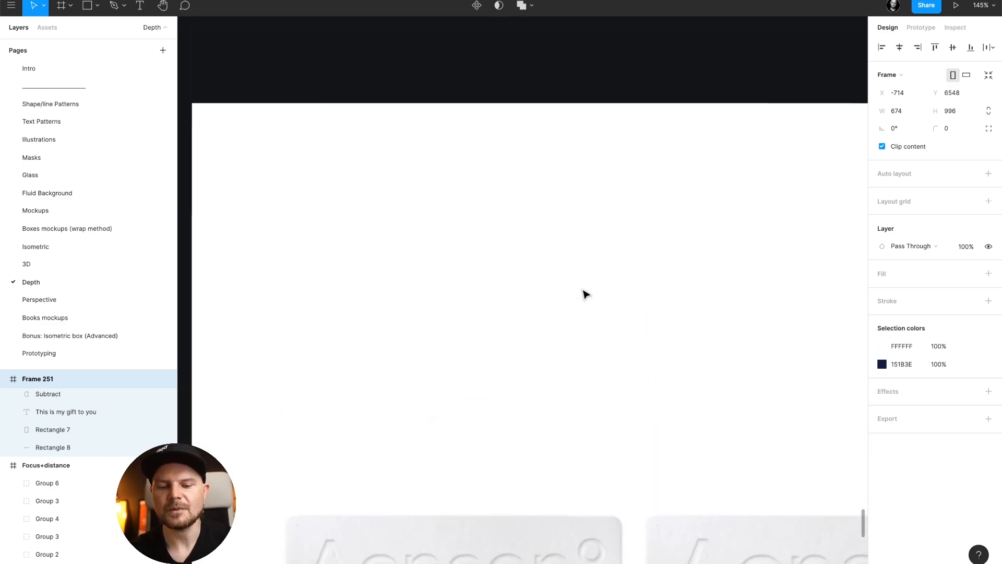
{"action": "scroll", "coordinate": [585, 293], "scroll_direction": "up", "scroll_amount": 8}
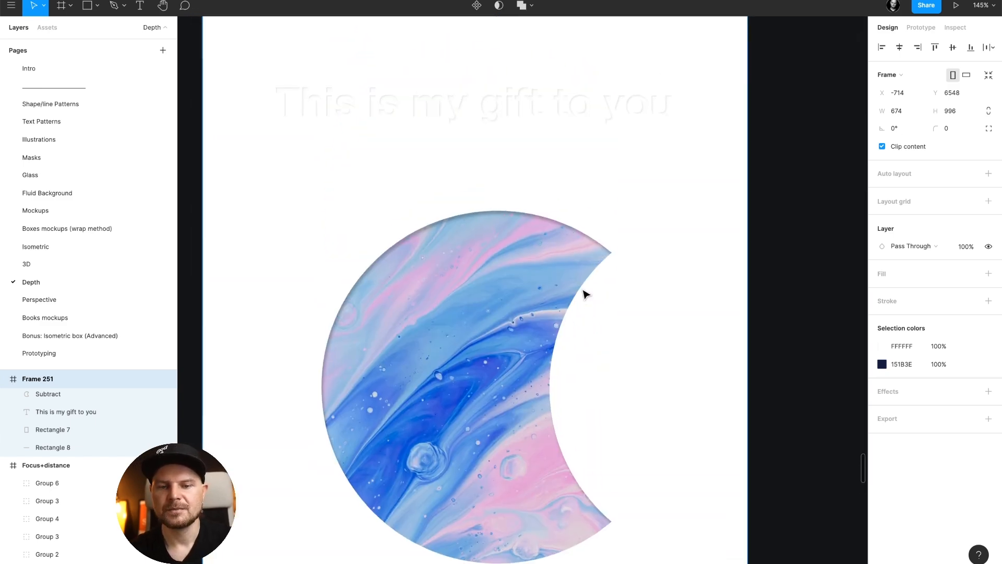
{"action": "left_click", "coordinate": [576, 285]}
{"action": "scroll", "coordinate": [568, 256], "scroll_direction": "up", "scroll_amount": 1}
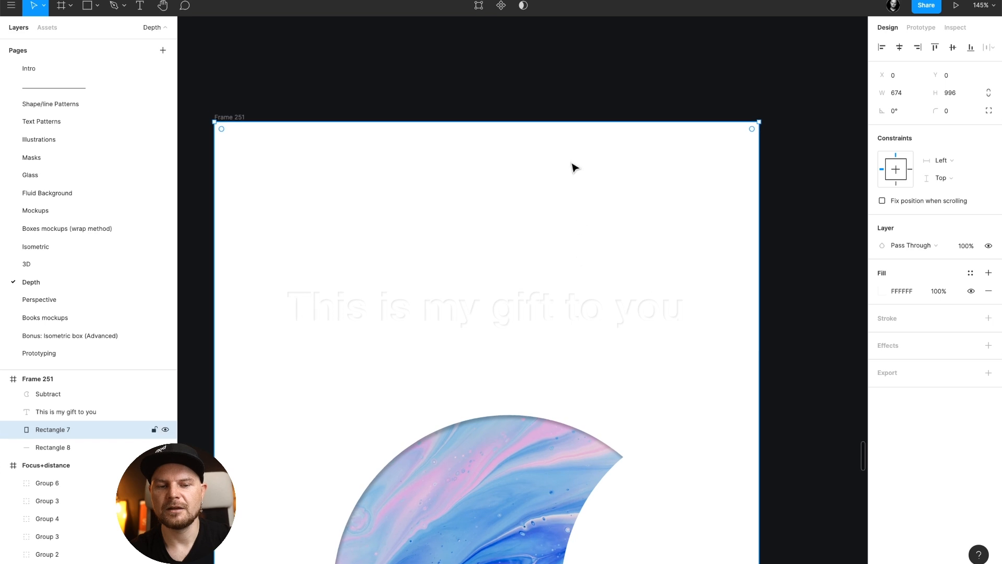
{"action": "left_click", "coordinate": [880, 290]}
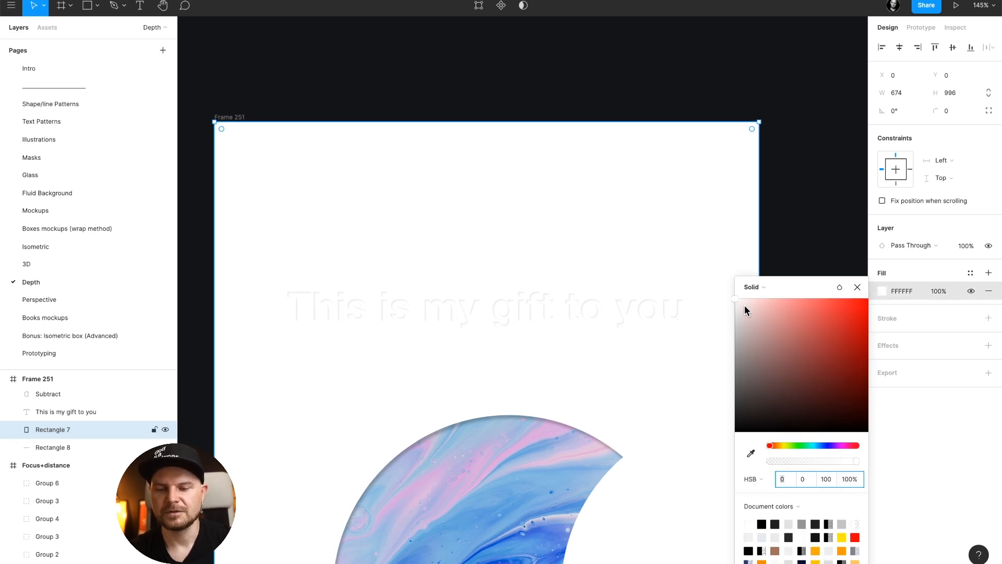
{"action": "left_click_drag", "start_coordinate": [744, 305], "coordinate": [730, 302]}
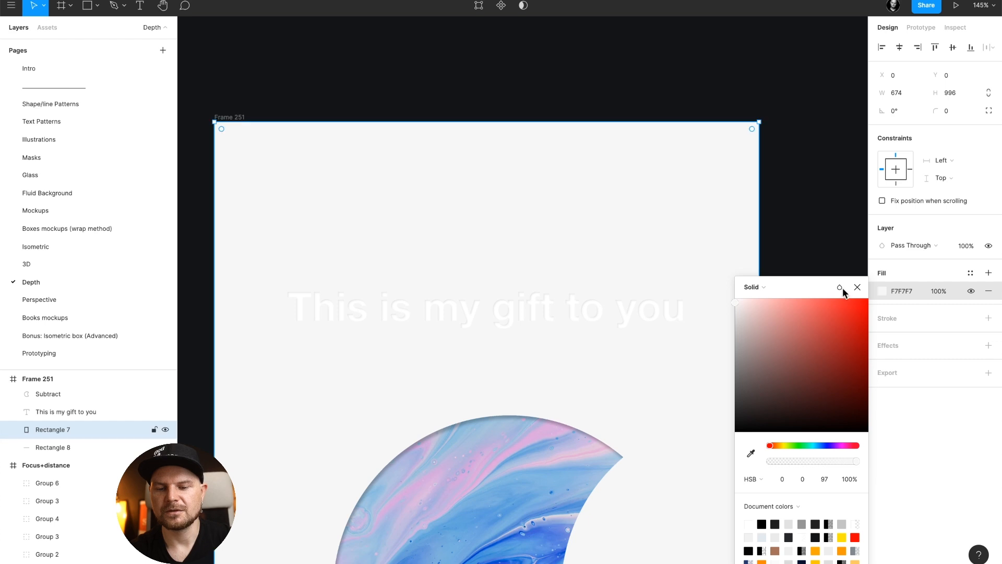
{"action": "left_click", "coordinate": [857, 289]}
Match the fill of the "This is my gift to you" text to the background by sampling its colour, F7F7F7.
{"action": "scroll", "coordinate": [505, 353], "scroll_direction": "down", "scroll_amount": 5}
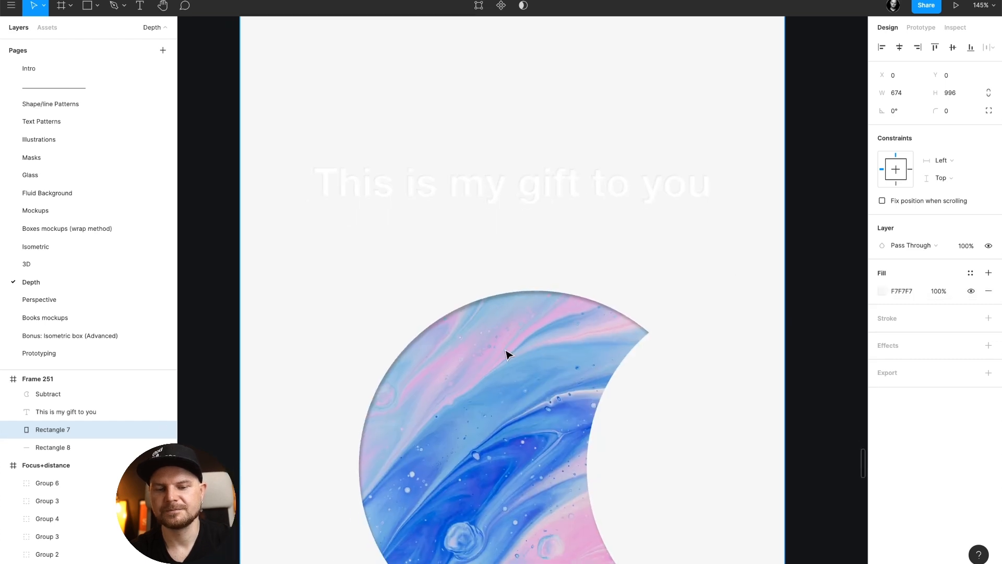
{"action": "left_click", "coordinate": [707, 197]}
{"action": "left_click", "coordinate": [881, 413]}
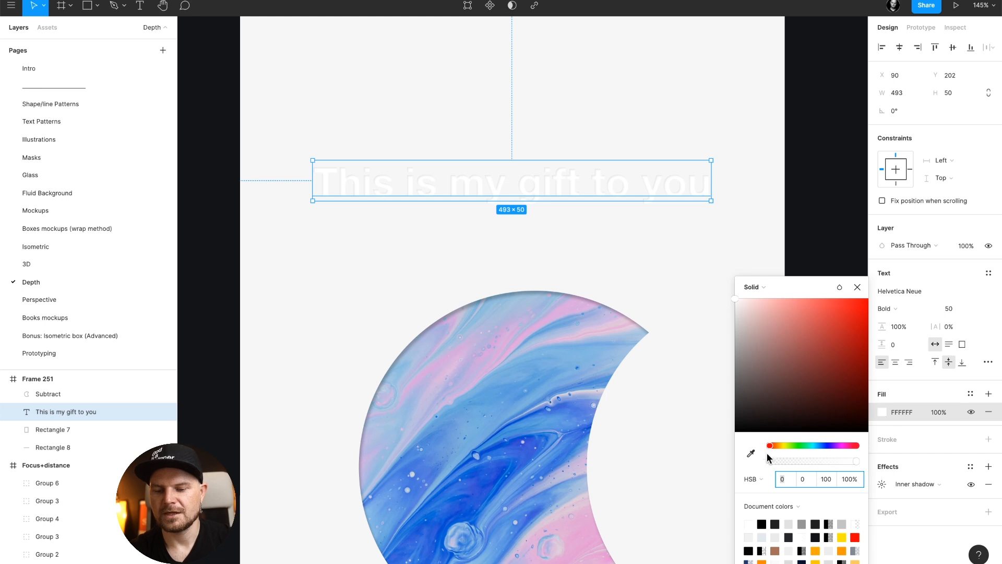
{"action": "left_click", "coordinate": [750, 453]}
{"action": "left_click", "coordinate": [693, 350]}
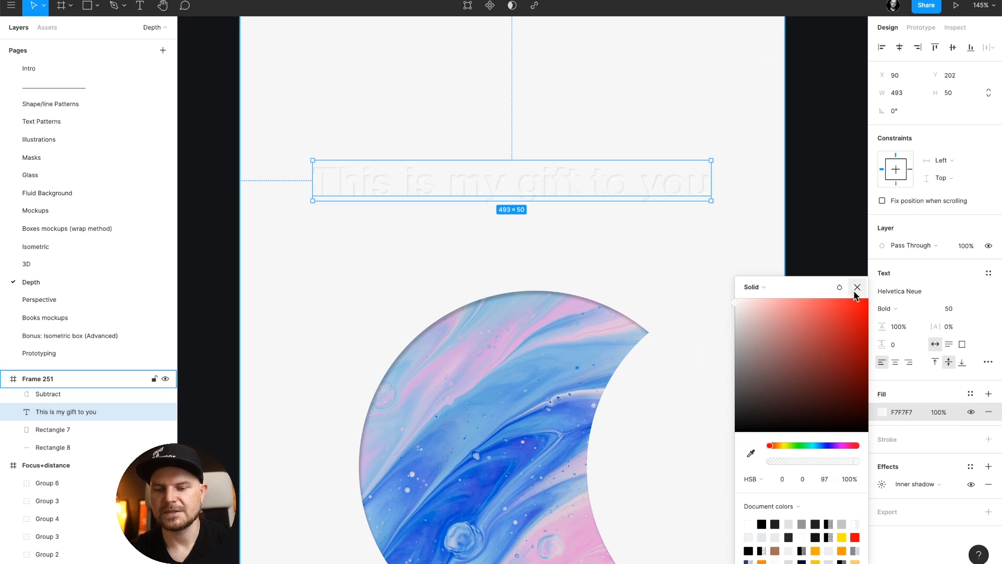
{"action": "left_click", "coordinate": [856, 287]}
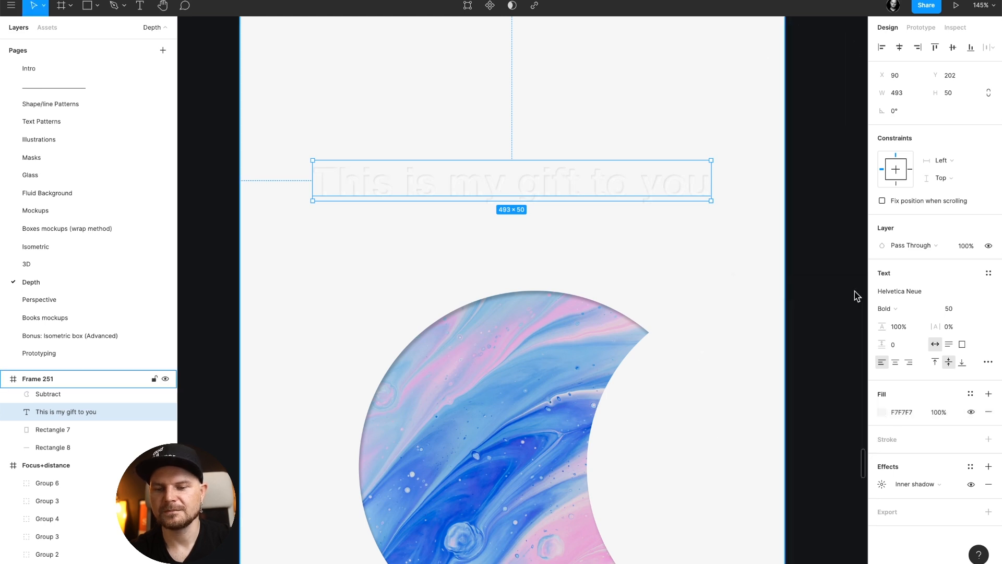
Add a second inner shadow to the "This is my gift to you" text with X -1, Y -1 and blur 1.
{"action": "left_click", "coordinate": [988, 466]}
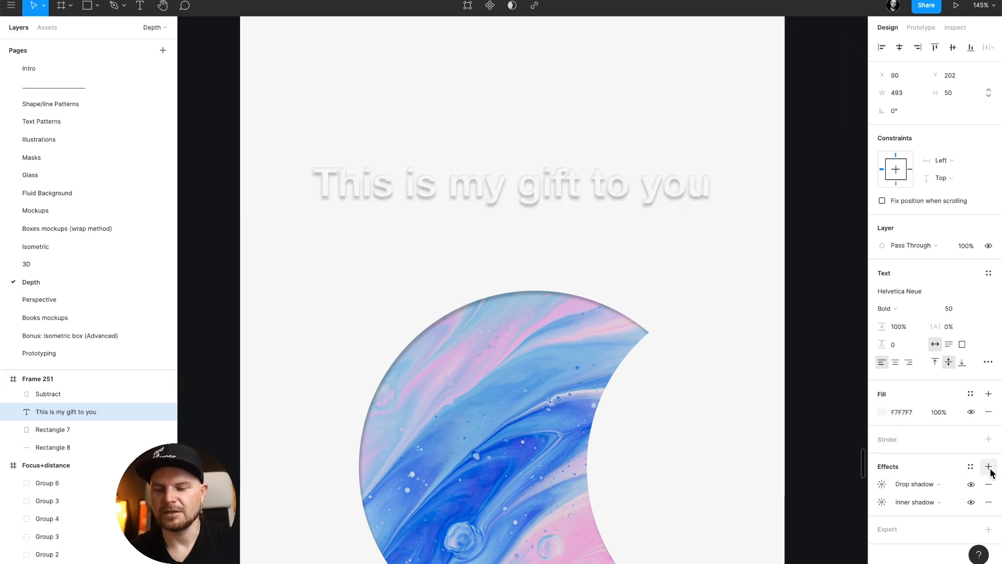
{"action": "left_click", "coordinate": [908, 484]}
{"action": "left_click", "coordinate": [917, 468]}
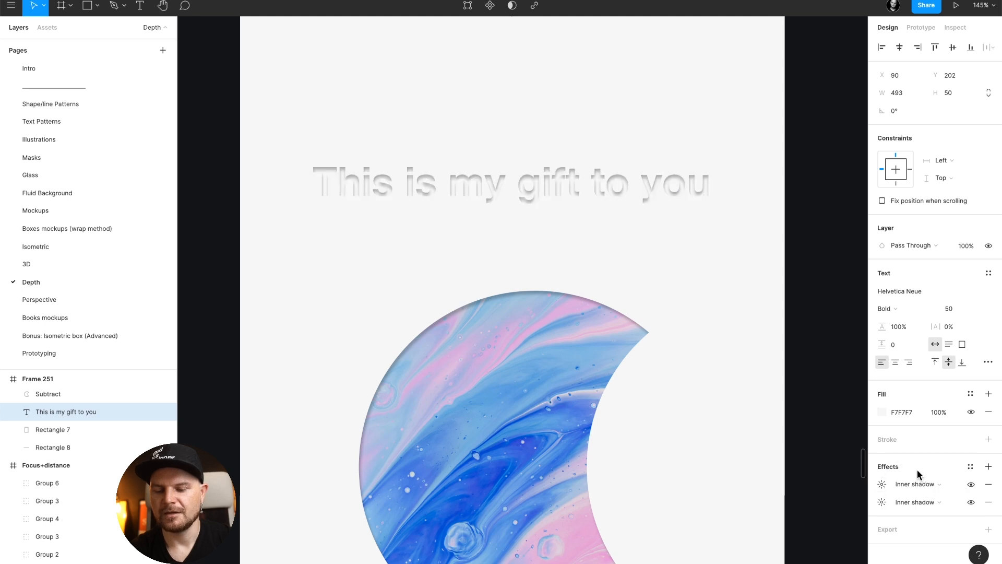
{"action": "left_click", "coordinate": [880, 485]}
{"action": "type", "text": "-1"}
{"action": "key", "text": "Tab"}
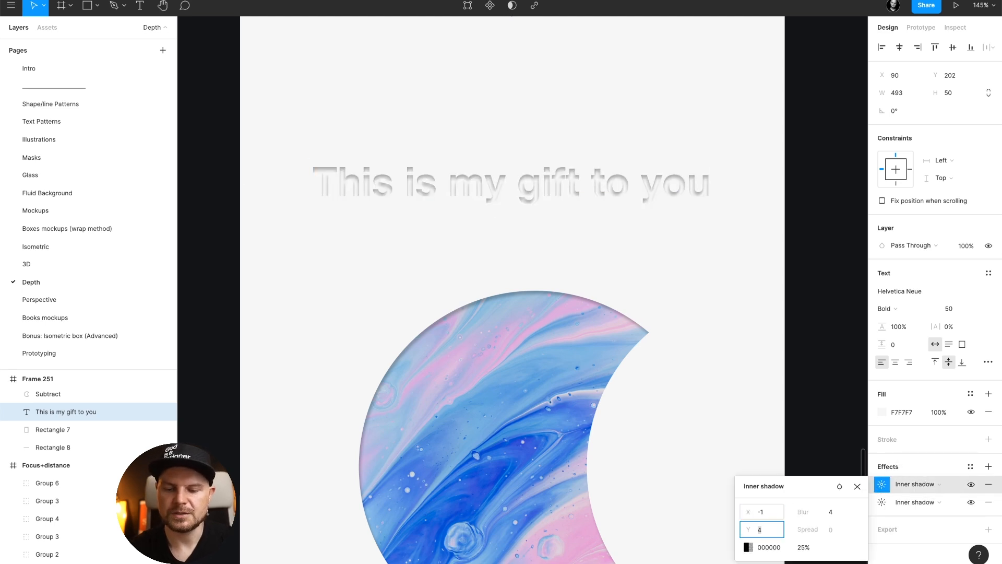
{"action": "key", "text": "Tab"}
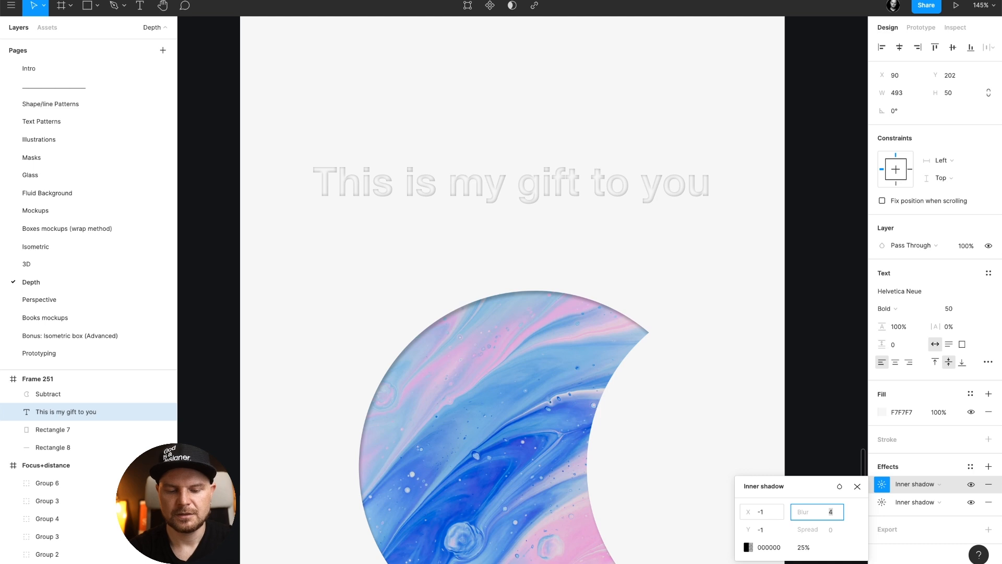
{"action": "type", "text": "1"}
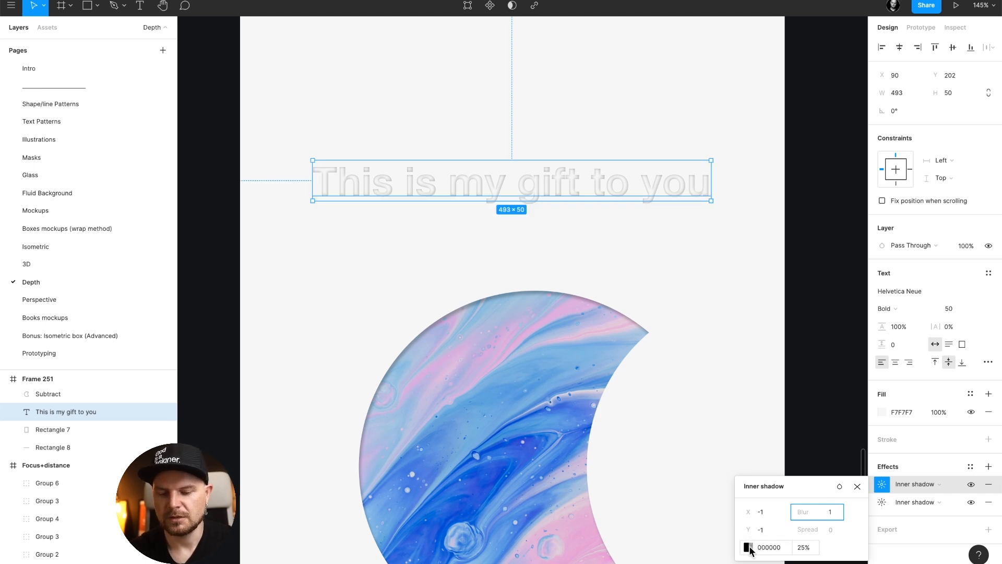
Set the colour of the second inner shadow on the text to FFFFFF at 100% opacity.
{"action": "left_click", "coordinate": [758, 550]}
{"action": "type", "text": "FFFFFF"}
{"action": "left_click", "coordinate": [804, 548]}
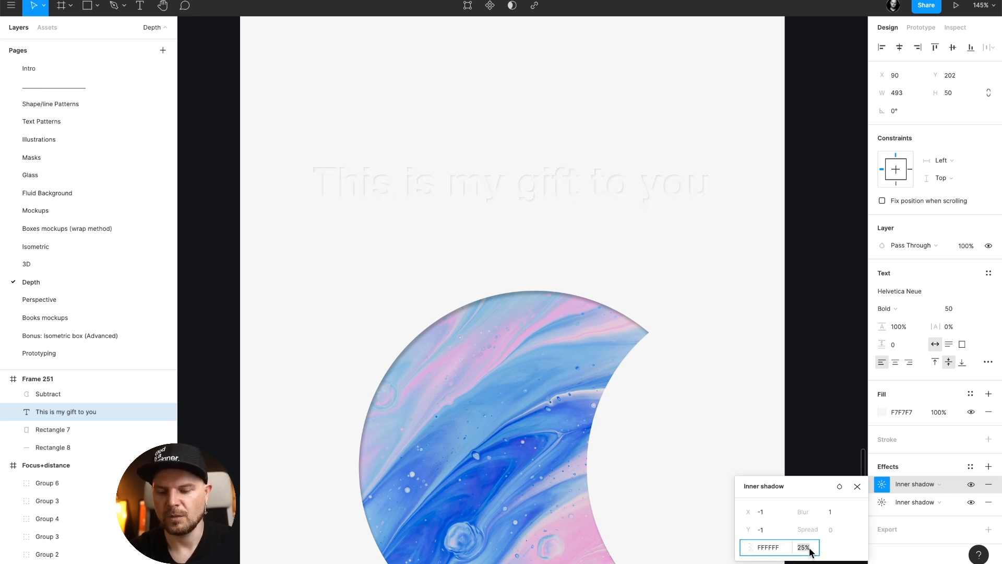
{"action": "type", "text": "100"}
{"action": "key", "text": "Return"}
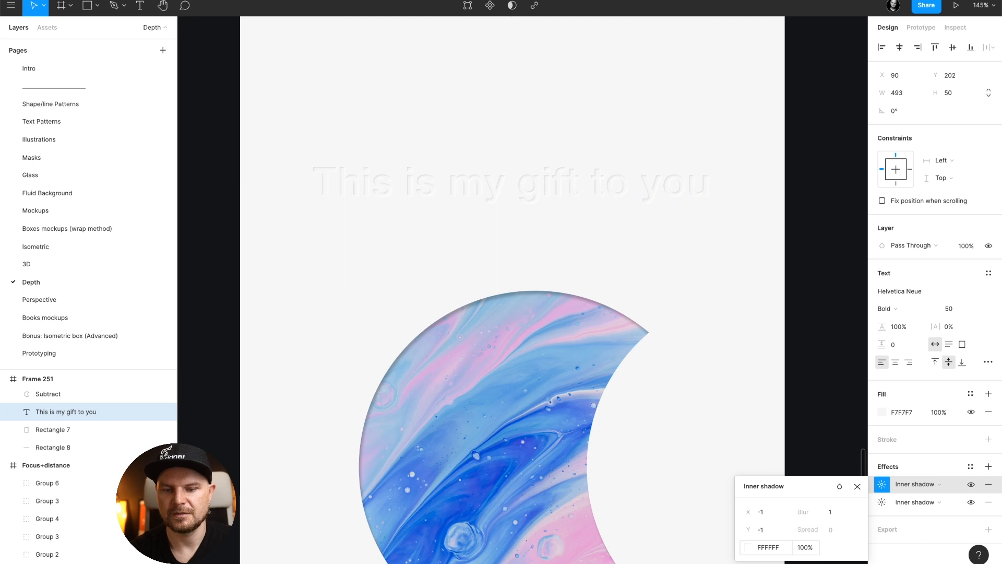
{"action": "left_click", "coordinate": [856, 486]}
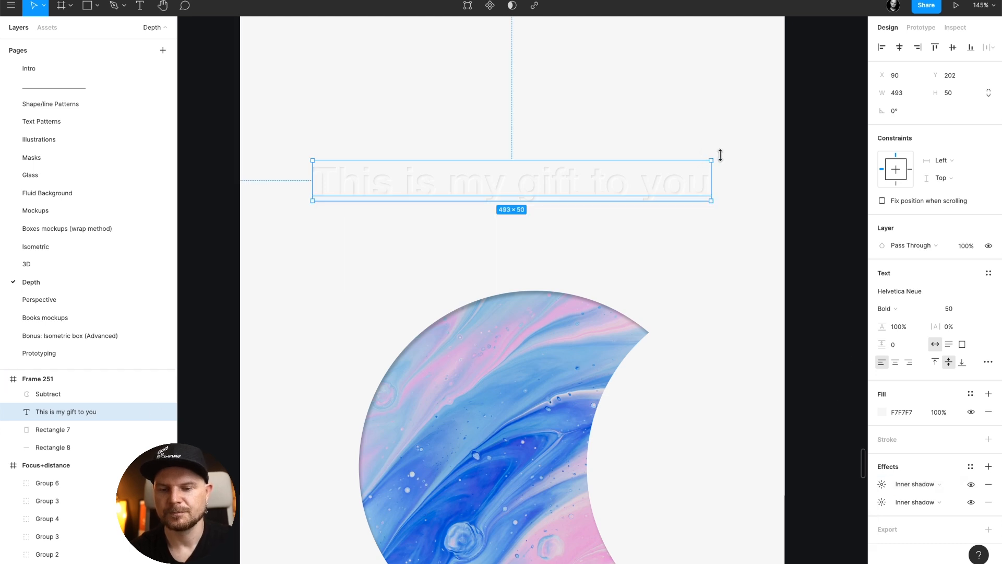
{"action": "key", "text": "Escape"}
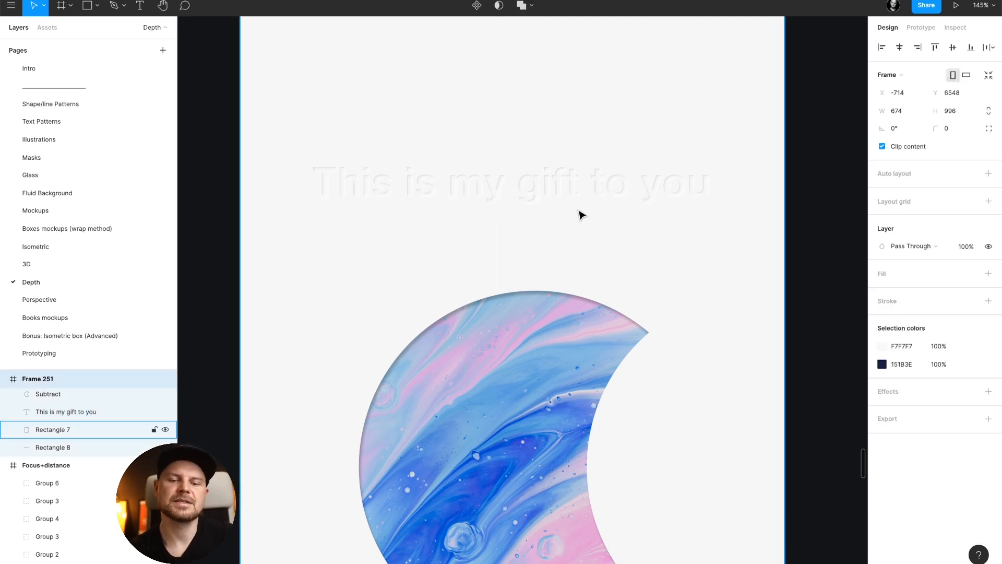
Set the font size of the "This is my gift to you" text in Frame 251 to 80.
{"action": "scroll", "coordinate": [576, 201], "scroll_direction": "up", "scroll_amount": 2}
{"action": "scroll", "coordinate": [574, 187], "scroll_direction": "down", "scroll_amount": 3}
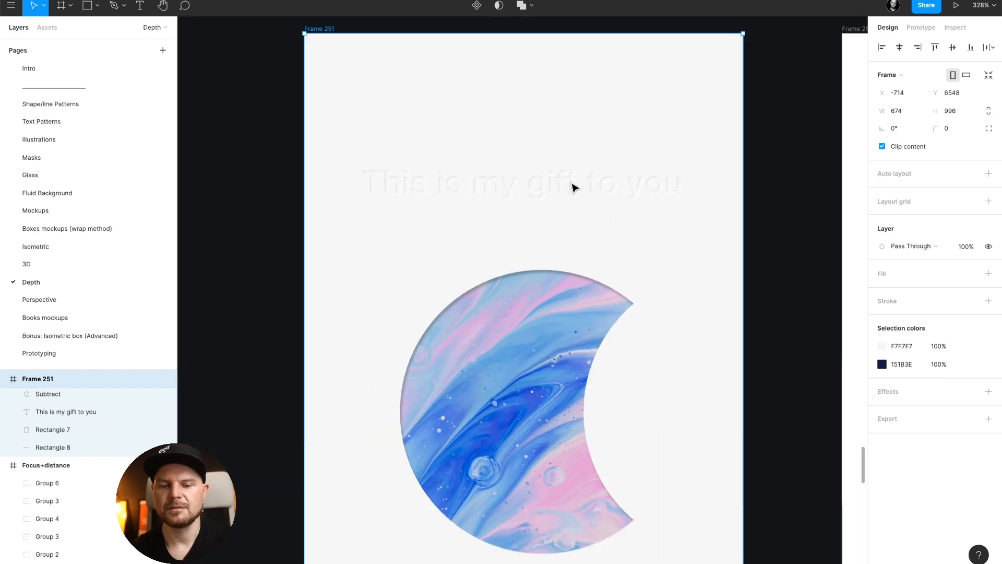
{"action": "left_click", "coordinate": [572, 193]}
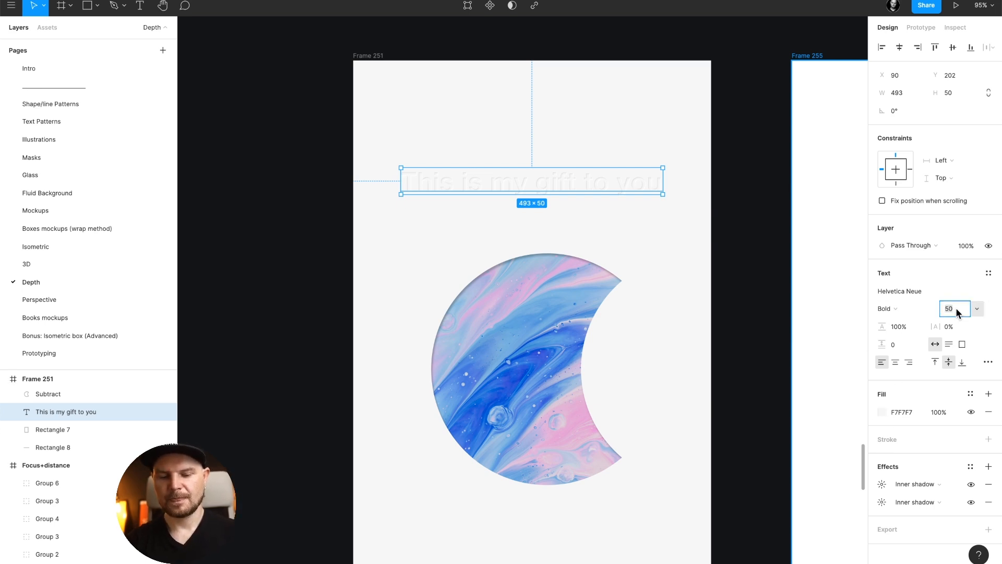
{"action": "type", "text": "80"}
{"action": "key", "text": "Return"}
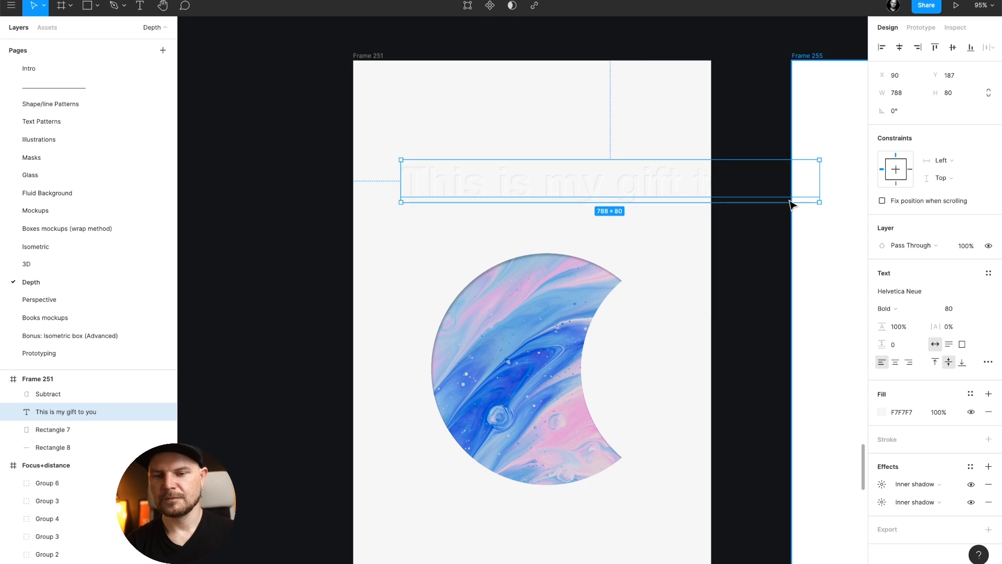
Wrap the text onto two centred lines in a box about 502 wide and move it up to about X 88, Y 144.
{"action": "left_click_drag", "start_coordinate": [819, 180], "coordinate": [668, 186]}
{"action": "key", "text": "alt+super+t"}
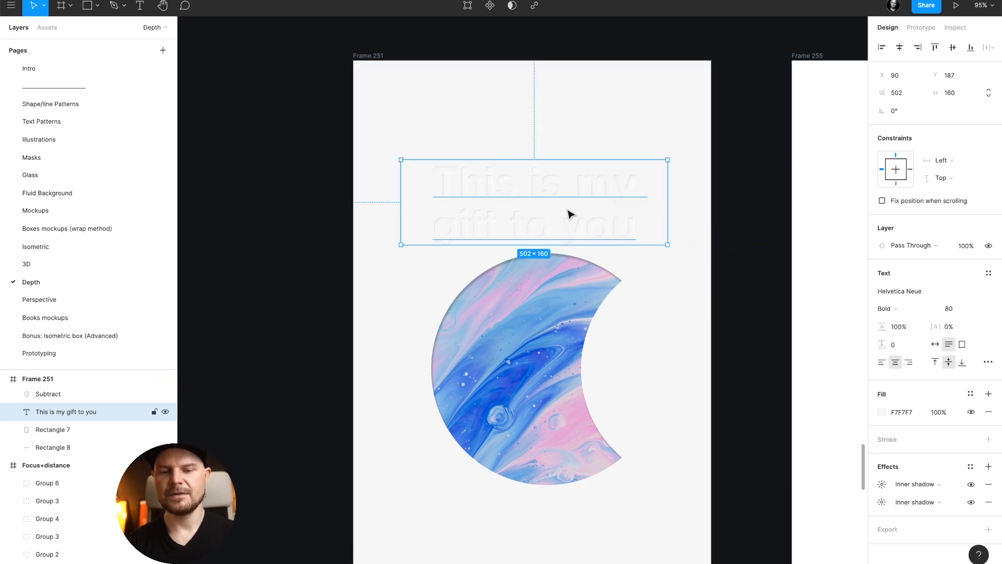
{"action": "left_click_drag", "start_coordinate": [567, 210], "coordinate": [567, 187]}
{"action": "left_click", "coordinate": [776, 244]}
Change both inner shadows on the "This is my gift to you" text to drop shadows.
{"action": "scroll", "coordinate": [558, 188], "scroll_direction": "up", "scroll_amount": 5}
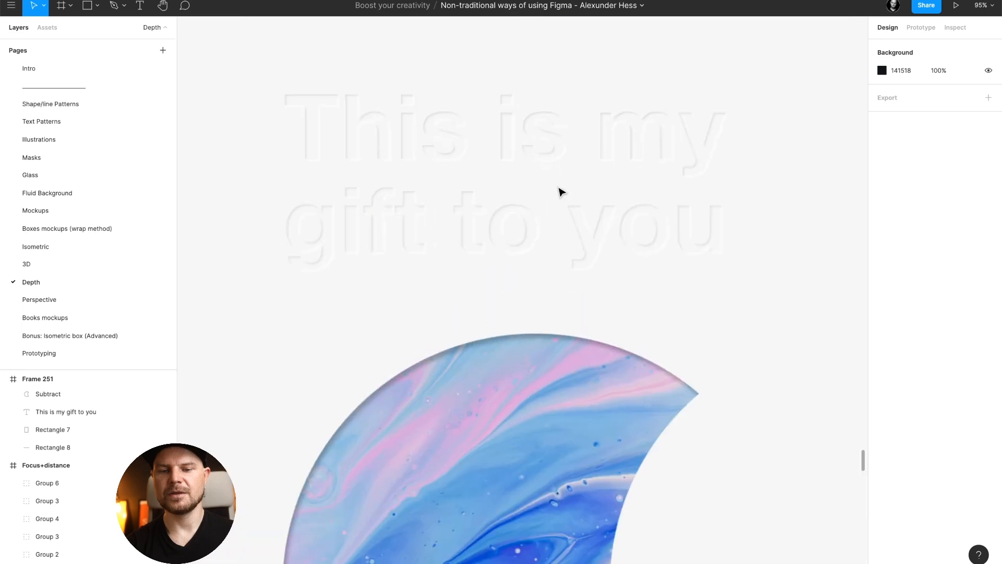
{"action": "scroll", "coordinate": [562, 192], "scroll_direction": "up", "scroll_amount": 3}
{"action": "key", "text": "super+backslash"}
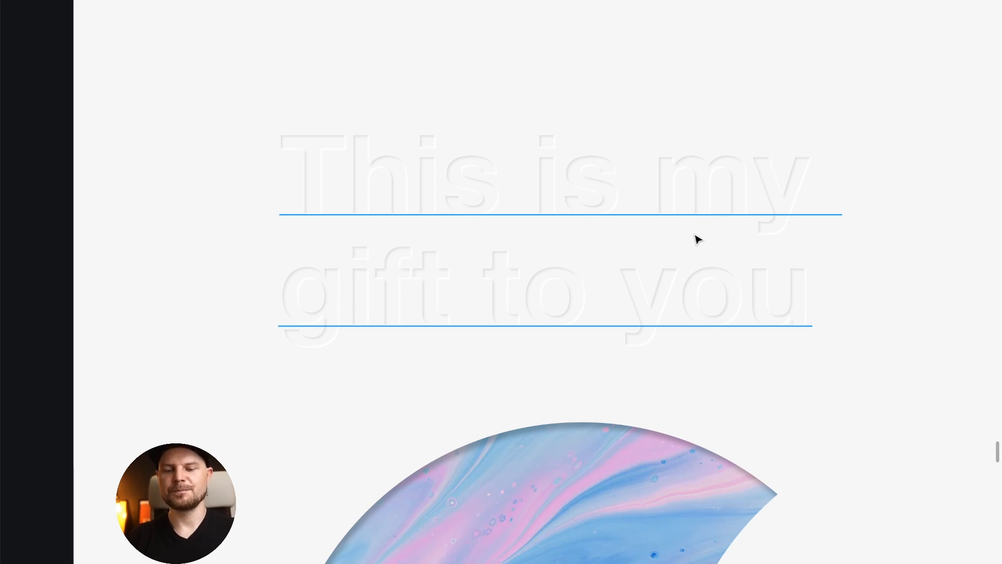
{"action": "left_click", "coordinate": [695, 236]}
{"action": "key", "text": "ctrl+backslash"}
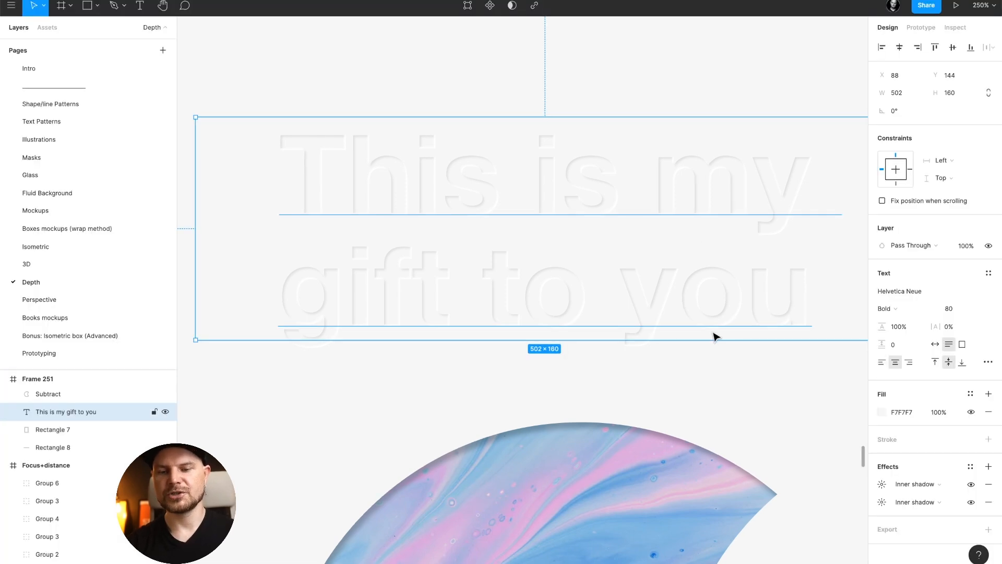
{"action": "left_click", "coordinate": [919, 502]}
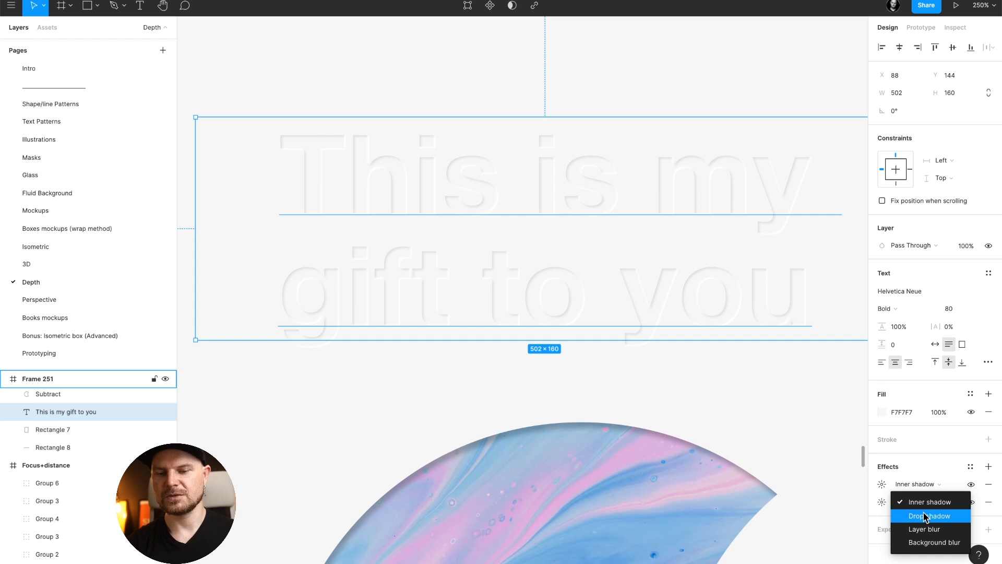
{"action": "left_click", "coordinate": [924, 515]}
{"action": "left_click", "coordinate": [919, 483]}
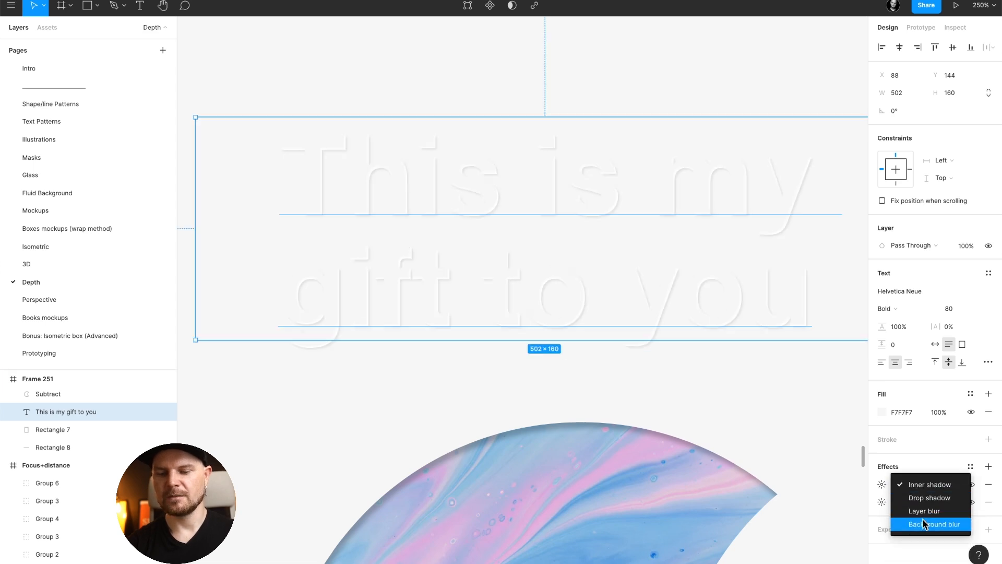
{"action": "left_click", "coordinate": [925, 498]}
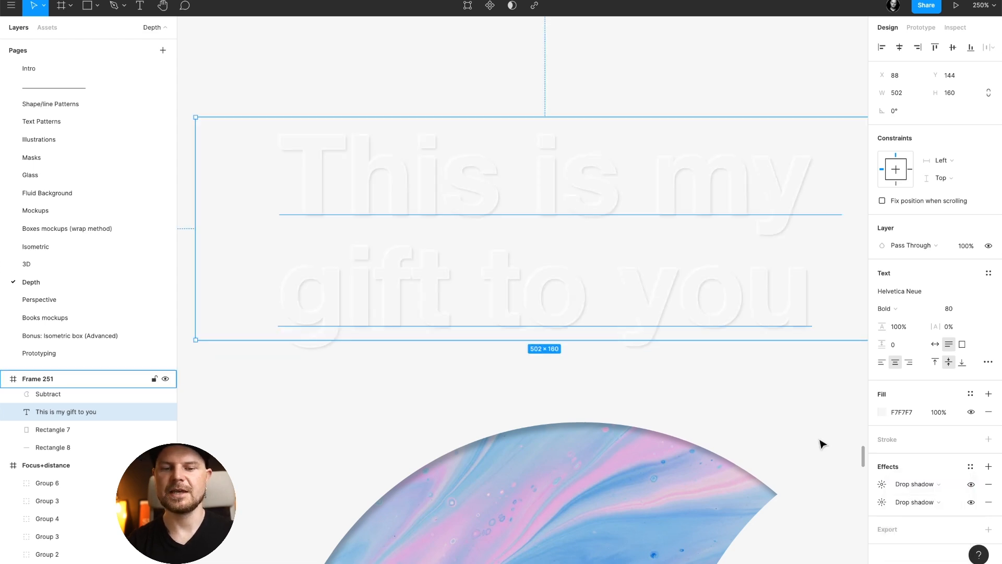
{"action": "key", "text": "Escape"}
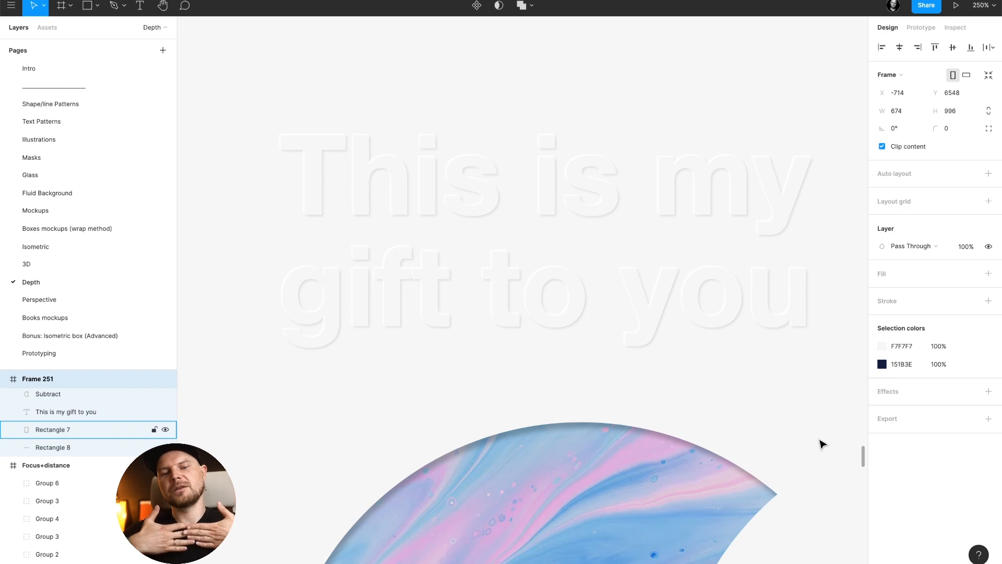
Change both drop shadows on the "This is my gift to you" text back to inner shadows.
{"action": "left_click", "coordinate": [774, 311]}
{"action": "left_click", "coordinate": [923, 478]}
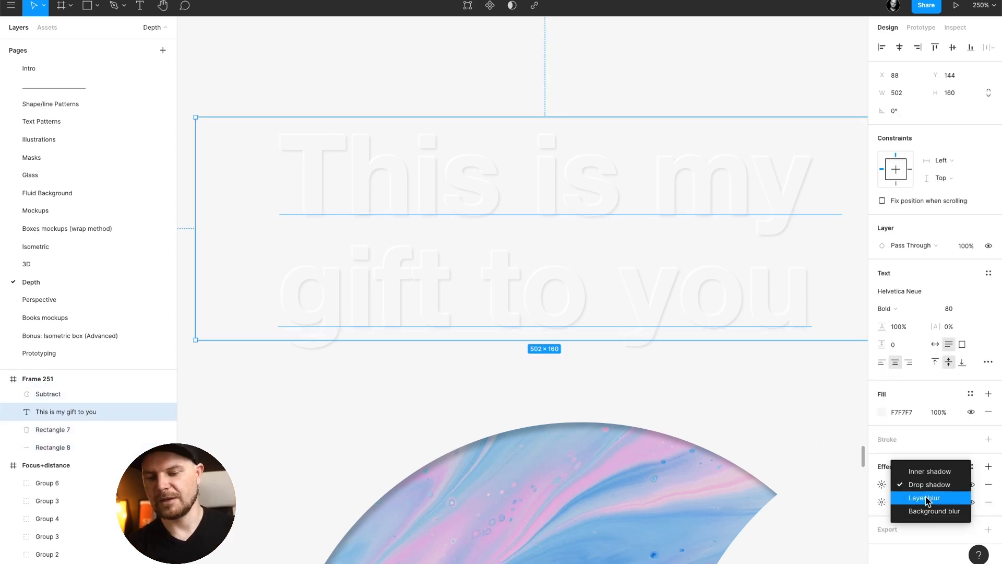
{"action": "left_click", "coordinate": [925, 473]}
{"action": "left_click", "coordinate": [920, 500]}
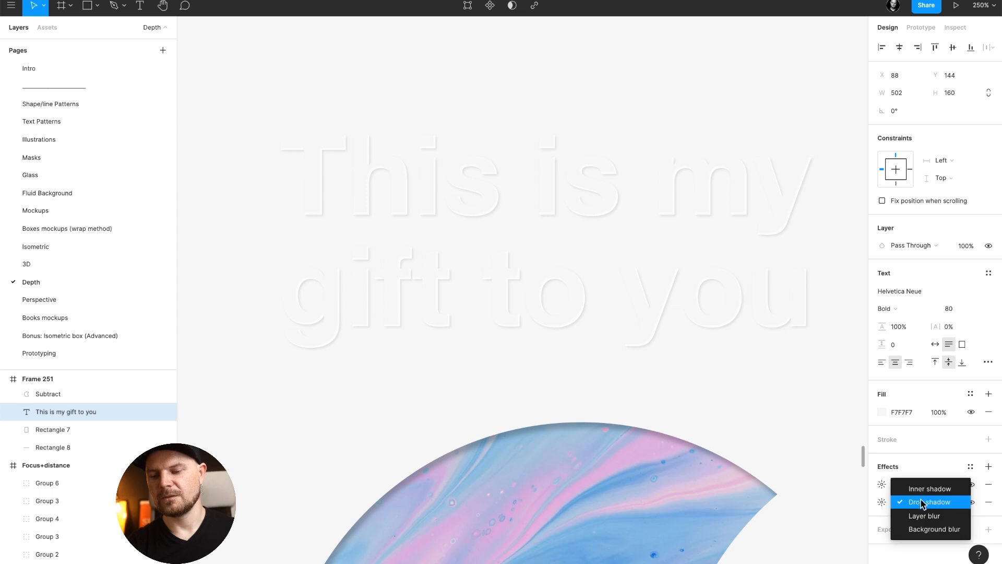
{"action": "left_click", "coordinate": [923, 485]}
{"action": "left_click", "coordinate": [823, 456]}
Review the debossed card full-screen and check the inner shadow settings of the large circle in the cut-out shape.
{"action": "key", "text": "ctrl+backslash"}
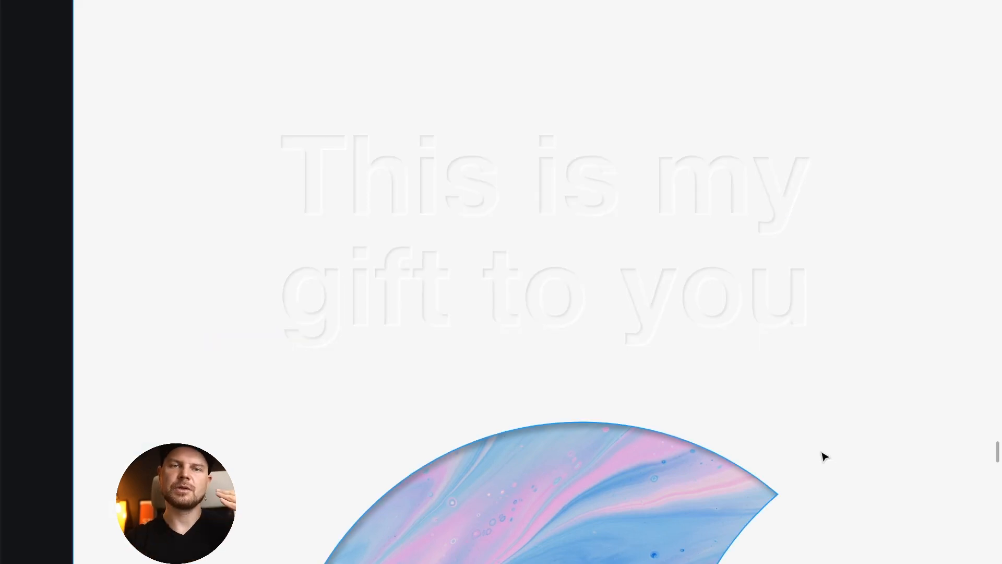
{"action": "scroll", "coordinate": [824, 456], "scroll_direction": "down", "scroll_amount": 5}
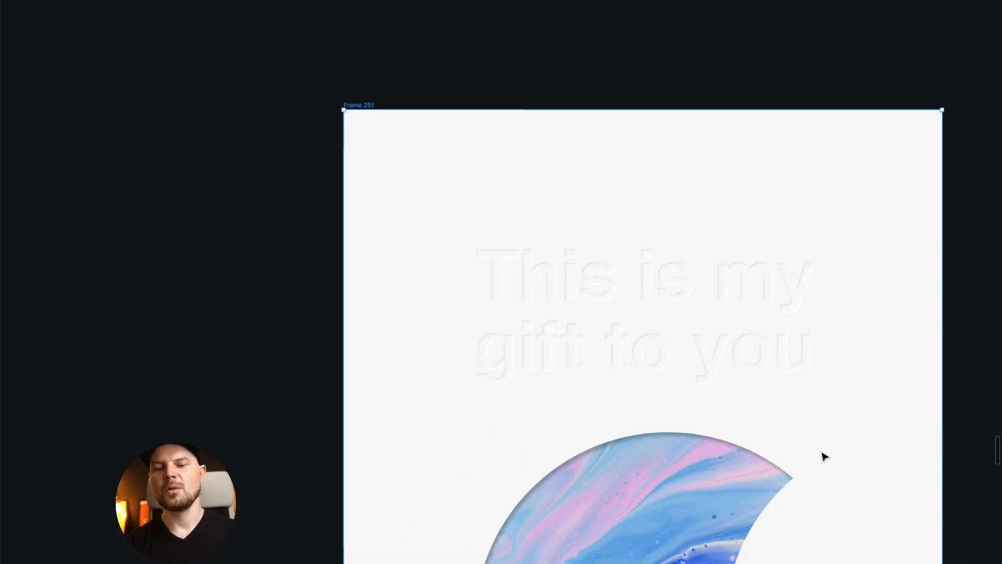
{"action": "scroll", "coordinate": [779, 283], "scroll_direction": "right", "scroll_amount": 3}
{"action": "scroll", "coordinate": [779, 284], "scroll_direction": "down", "scroll_amount": 2}
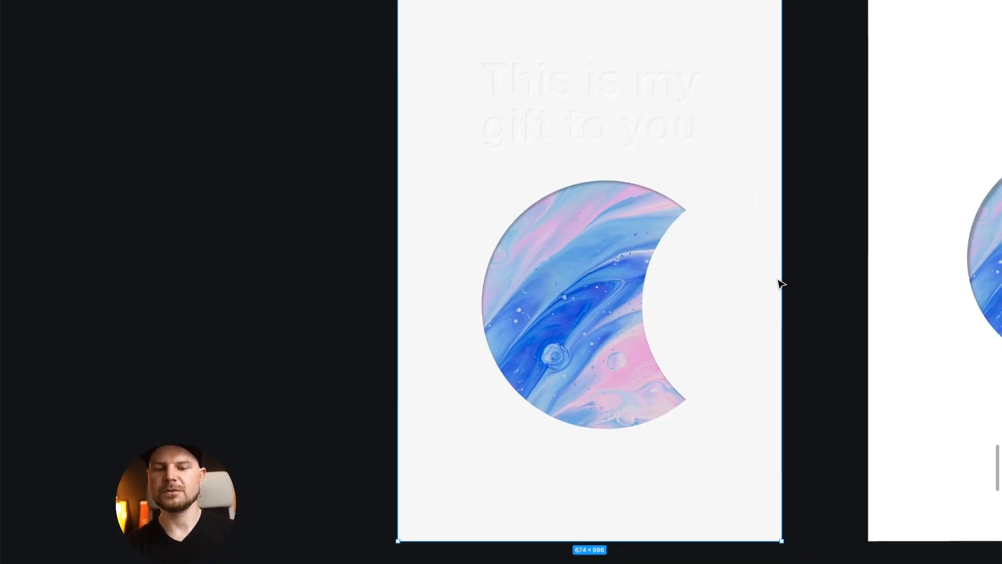
{"action": "left_click", "coordinate": [620, 295]}
{"action": "double_click", "coordinate": [620, 295]}
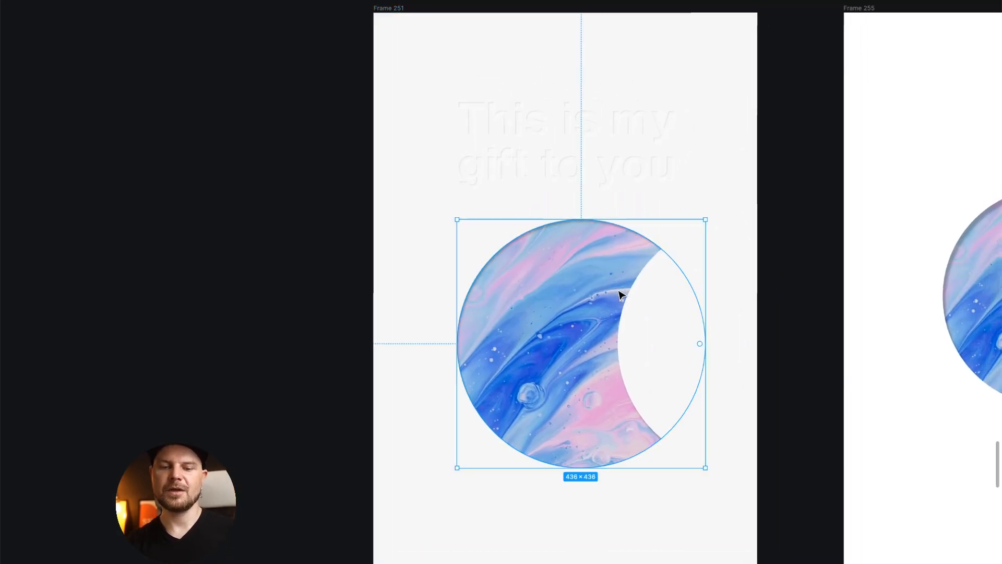
{"action": "key", "text": "ctrl+backslash"}
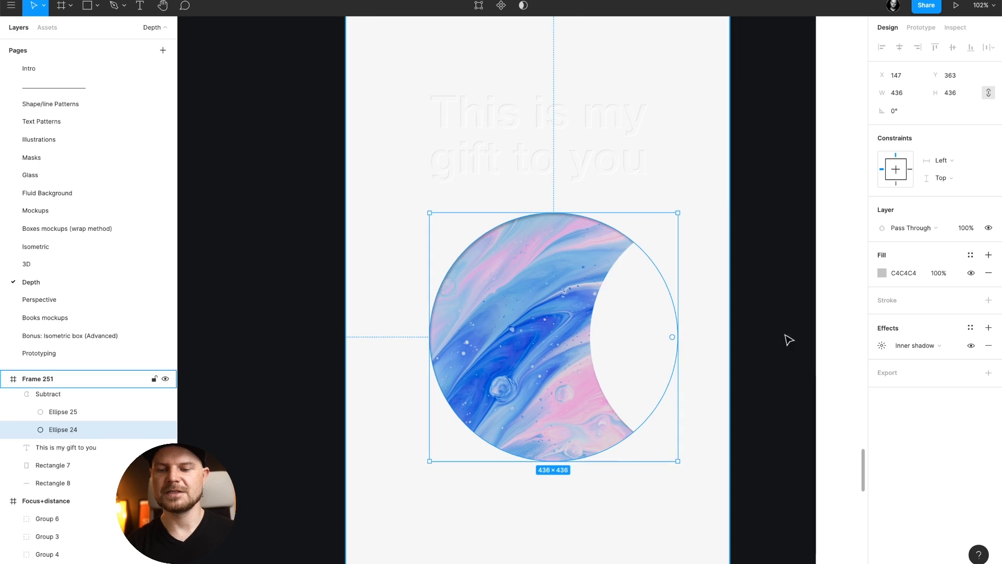
{"action": "left_click", "coordinate": [882, 345]}
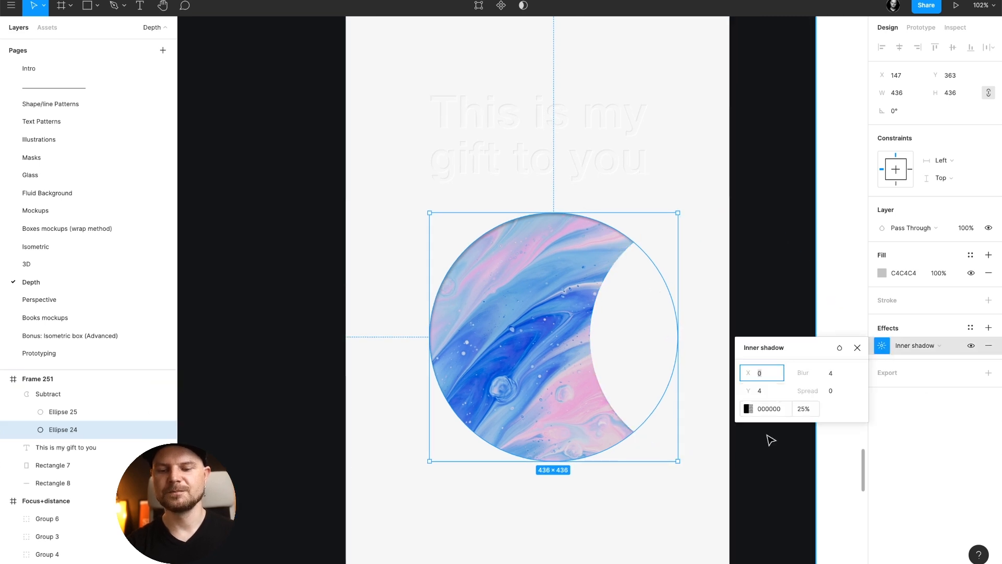
{"action": "left_click", "coordinate": [860, 349]}
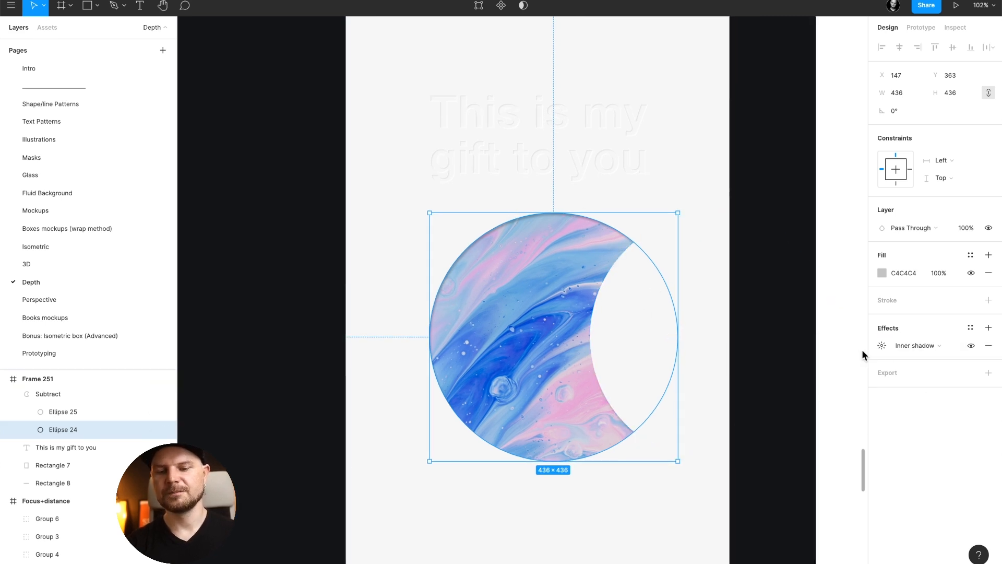
{"action": "left_click", "coordinate": [697, 247]}
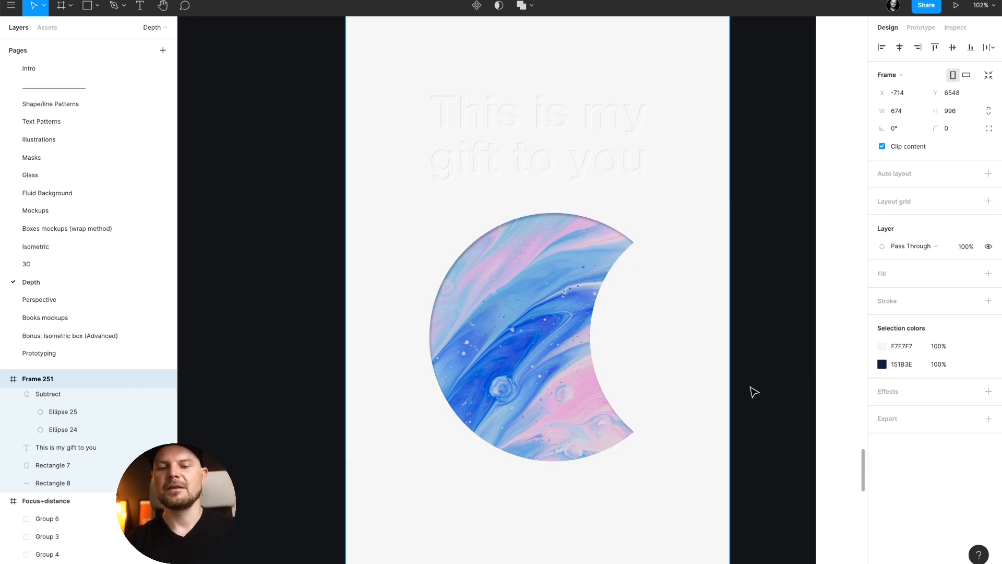
Move the "This is my gift to you" text up in Frame 251 to about X 88, Y 116.
{"action": "scroll", "coordinate": [751, 388], "scroll_direction": "right", "scroll_amount": 1}
{"action": "scroll", "coordinate": [751, 392], "scroll_direction": "down", "scroll_amount": 4}
{"action": "scroll", "coordinate": [751, 392], "scroll_direction": "right", "scroll_amount": 2}
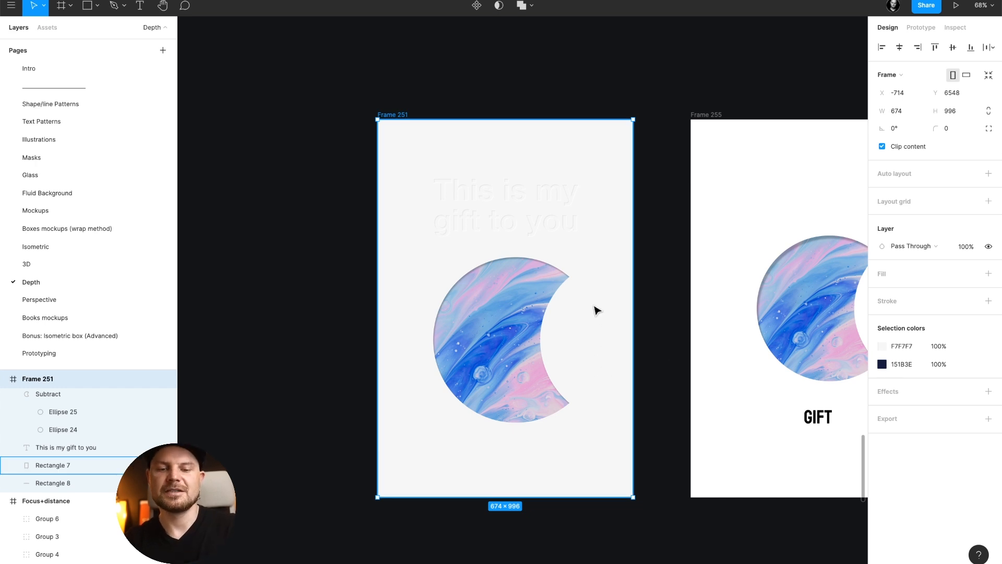
{"action": "left_click", "coordinate": [552, 224]}
{"action": "left_click_drag", "start_coordinate": [552, 225], "coordinate": [551, 215]}
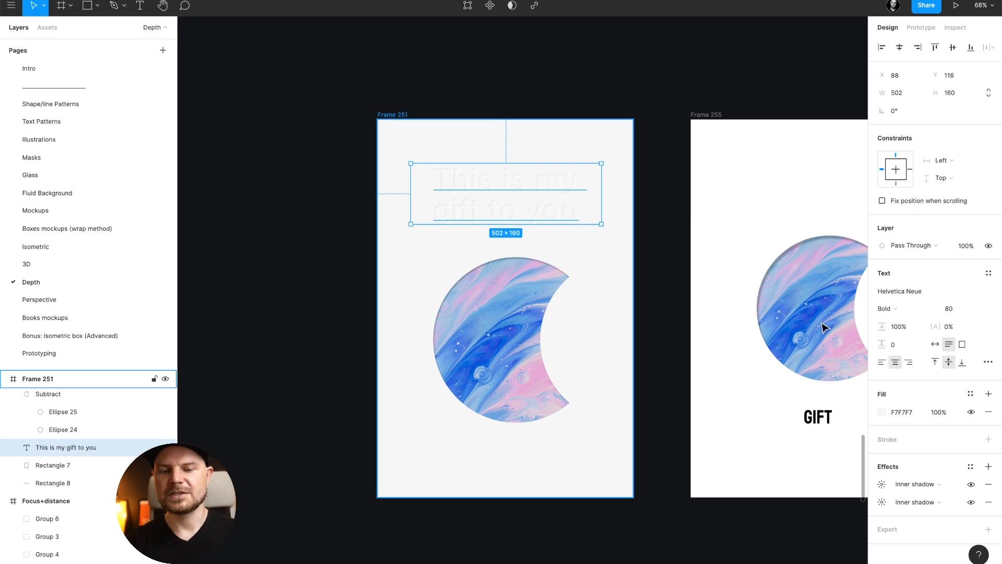
Try slightly different grey fills such as FAFAFA on Frame 251's background rectangle and undo the changes.
{"action": "left_click", "coordinate": [606, 312]}
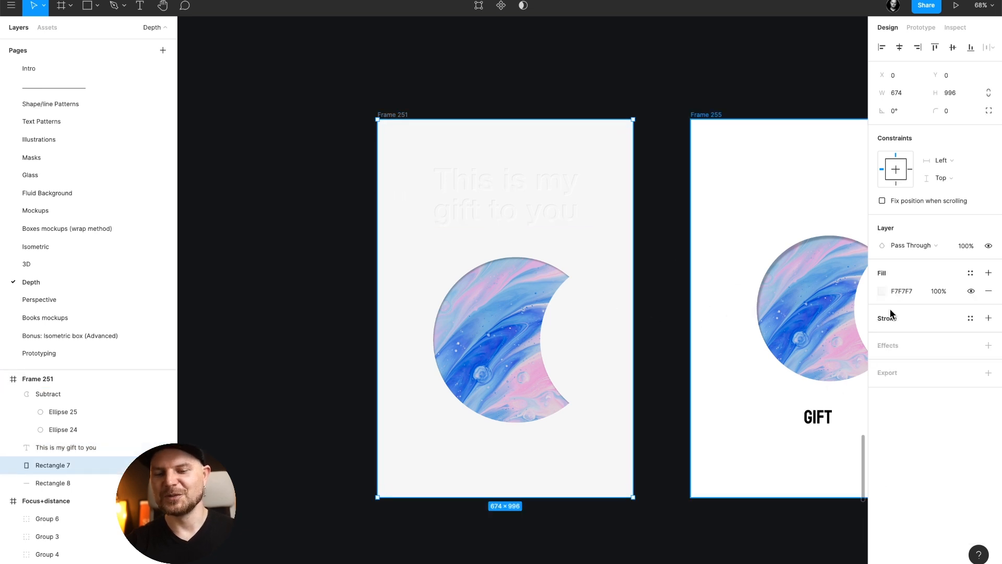
{"action": "left_click", "coordinate": [881, 290]}
{"action": "mouse_move", "coordinate": [742, 309]}
{"action": "left_mouse_down"}
{"action": "mouse_move", "coordinate": [722, 314]}
{"action": "mouse_move", "coordinate": [759, 313]}
{"action": "left_mouse_up"}
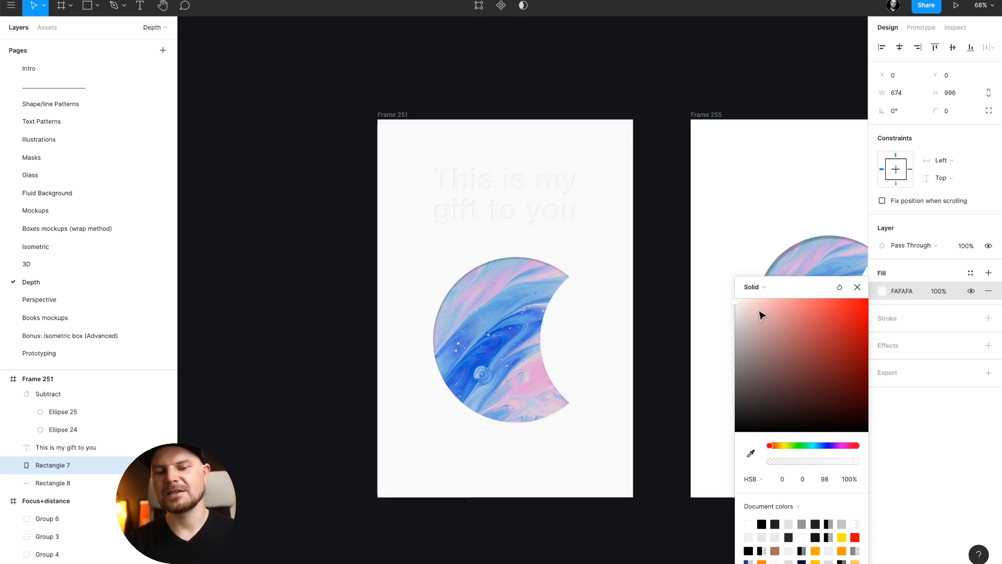
{"action": "key", "text": "ctrl+z"}
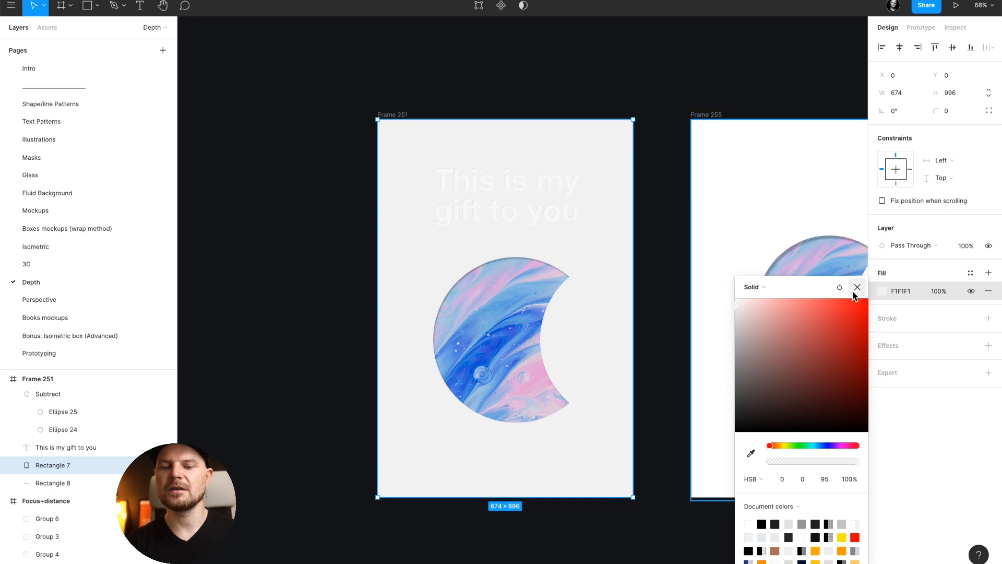
{"action": "key", "text": "ctrl+z"}
{"action": "left_click", "coordinate": [636, 261]}
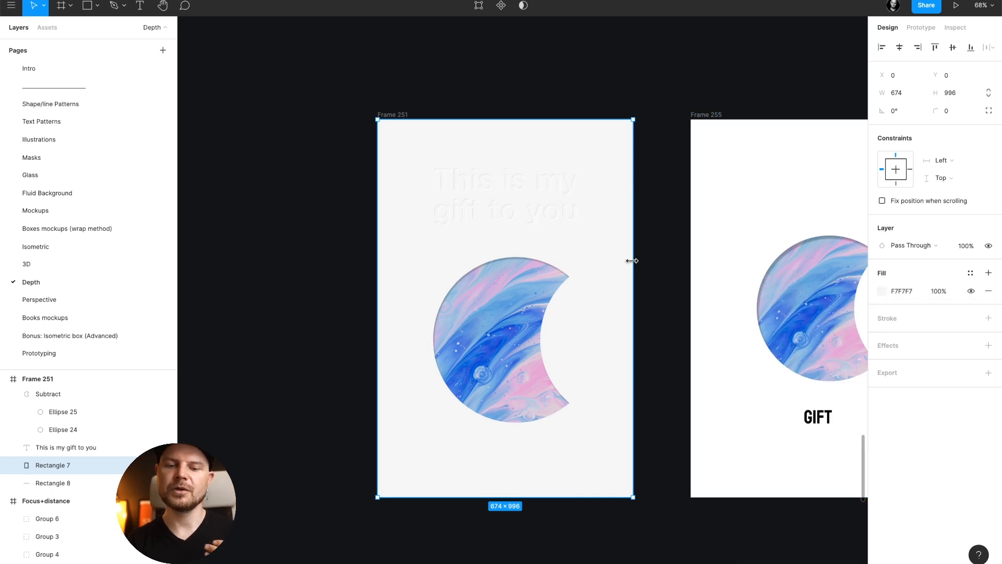
{"action": "left_click", "coordinate": [682, 250]}
Move Frame 255 up so it lines up with the top of Frame 251, at about X 107, Y 6548.
{"action": "scroll", "coordinate": [447, 218], "scroll_direction": "up", "scroll_amount": 5}
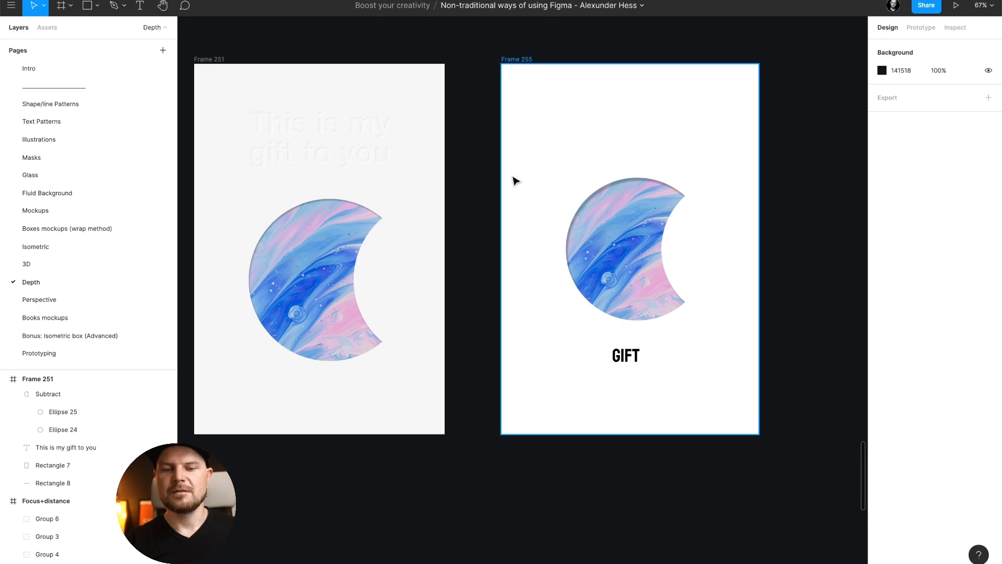
{"action": "left_click", "coordinate": [514, 264]}
{"action": "scroll", "coordinate": [512, 264], "scroll_direction": "down", "scroll_amount": 5}
{"action": "scroll", "coordinate": [532, 264], "scroll_direction": "down", "scroll_amount": 1}
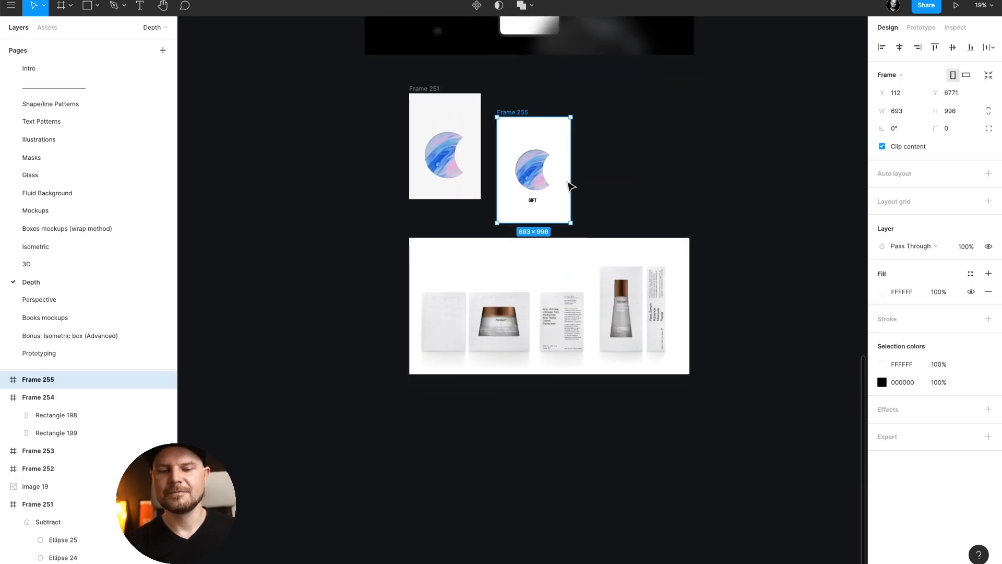
{"action": "left_click_drag", "start_coordinate": [547, 200], "coordinate": [544, 176]}
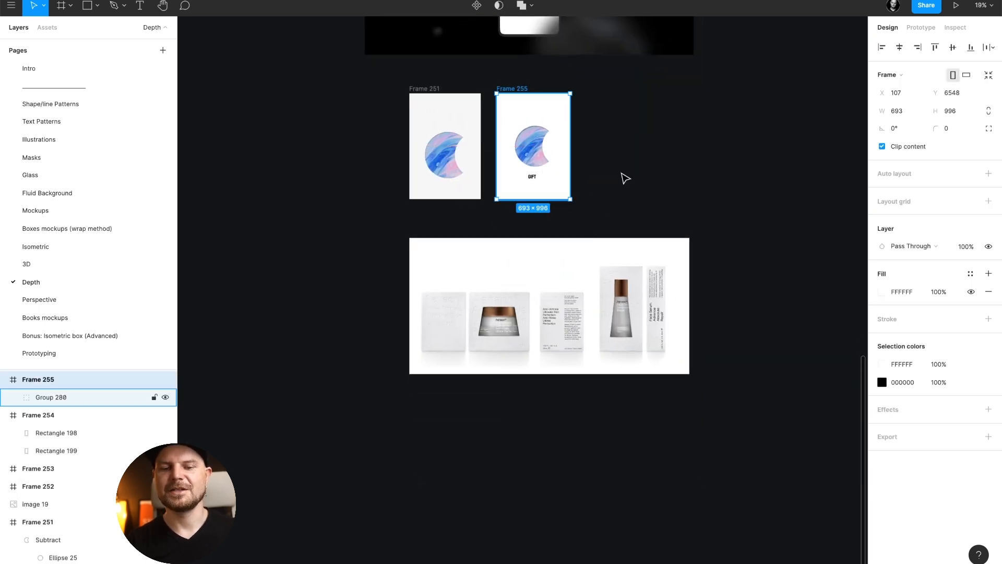
{"action": "left_click", "coordinate": [585, 119]}
Draw a new landscape frame about 1603 × 1303 in the empty area beside Frame 255.
{"action": "scroll", "coordinate": [583, 118], "scroll_direction": "up", "scroll_amount": 3}
{"action": "left_click", "coordinate": [505, 154]}
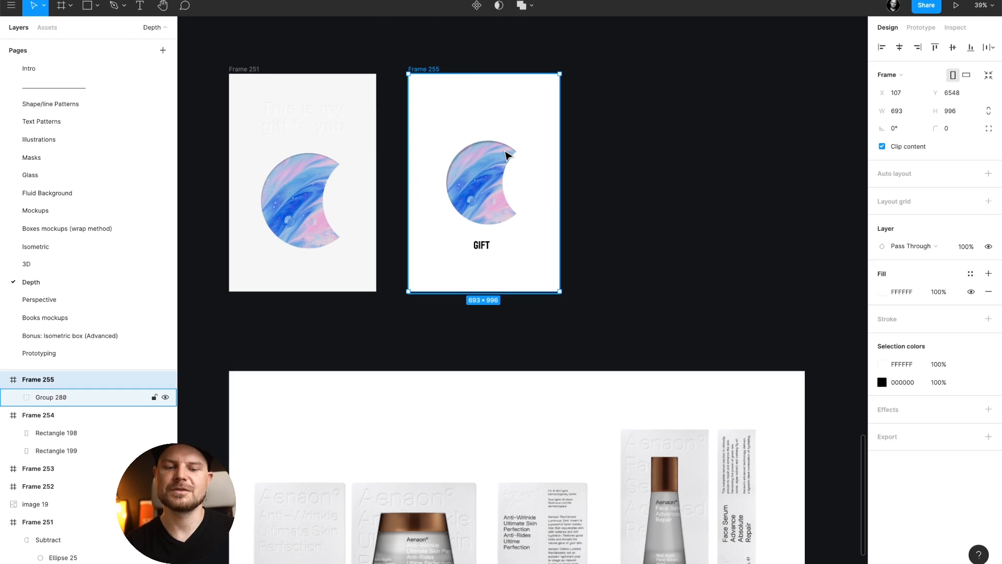
{"action": "scroll", "coordinate": [584, 157], "scroll_direction": "right", "scroll_amount": 1}
{"action": "scroll", "coordinate": [585, 156], "scroll_direction": "right", "scroll_amount": 3}
{"action": "scroll", "coordinate": [481, 132], "scroll_direction": "up", "scroll_amount": 1}
{"action": "key", "text": "f"}
{"action": "left_click_drag", "start_coordinate": [410, 104], "coordinate": [760, 389]}
Check the cut-out shape's constraints in Frame 255 and set the GIFT text's horizontal and vertical constraints to Scale.
{"action": "left_click", "coordinate": [306, 258]}
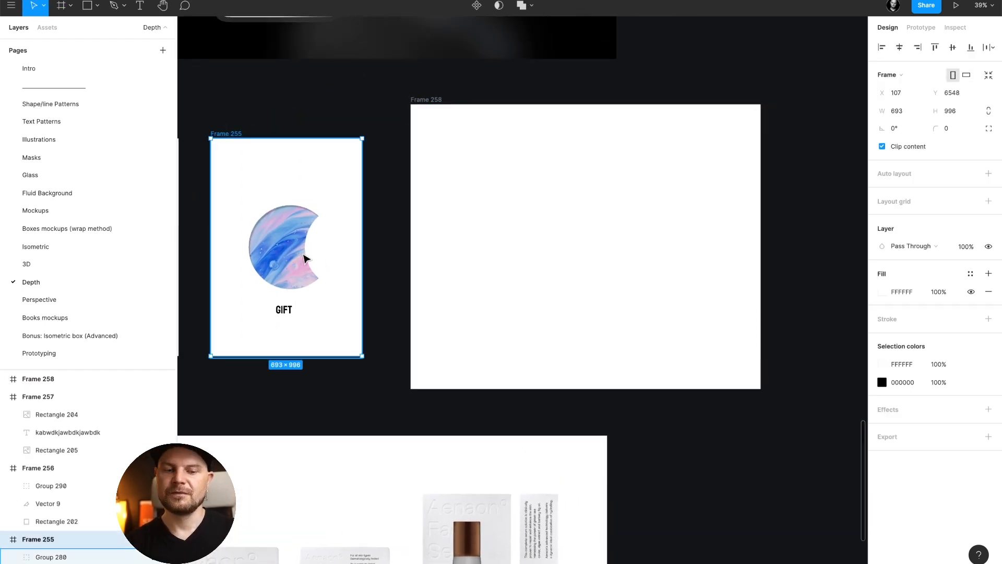
{"action": "left_click", "coordinate": [300, 263]}
{"action": "double_click", "coordinate": [298, 260]}
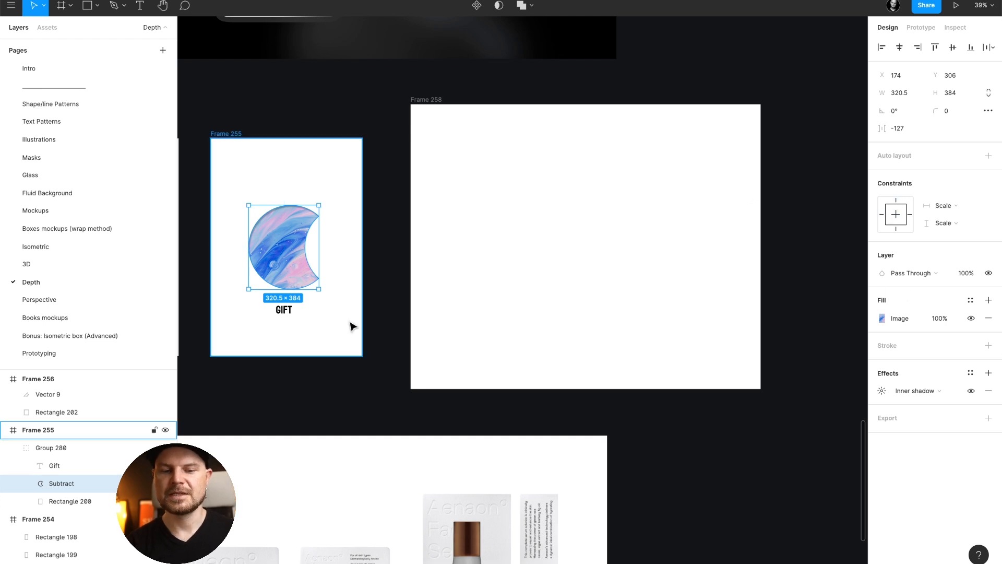
{"action": "left_click", "coordinate": [283, 309]}
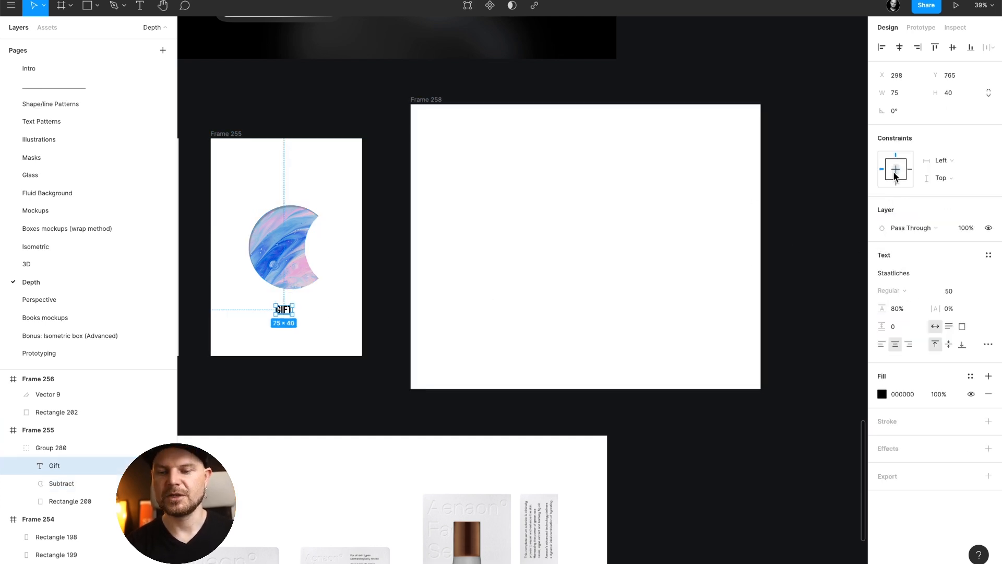
{"action": "left_click", "coordinate": [896, 156]}
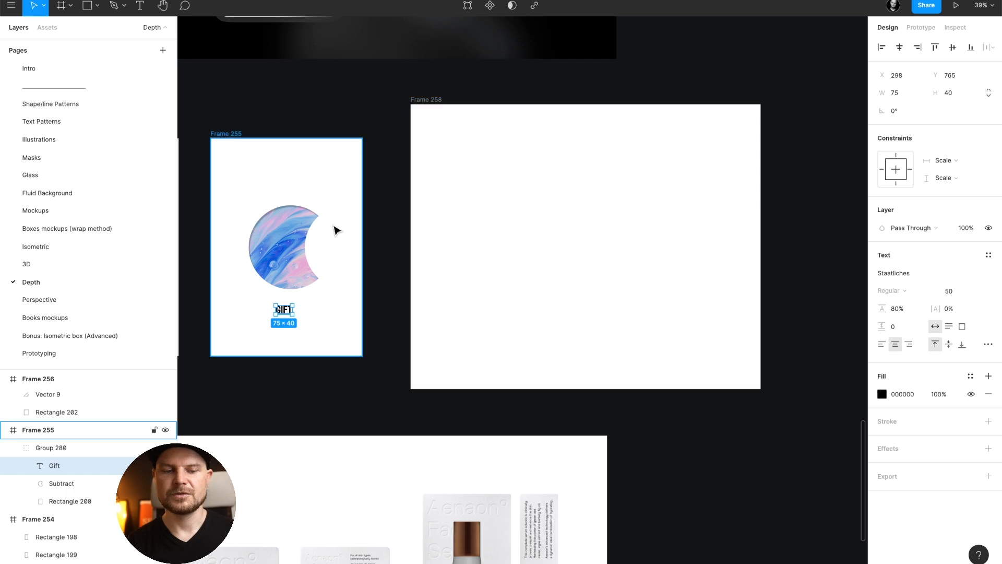
Place a copy of Frame 255 inside Frame 258, rotated 45°, and wrap it in a group.
{"action": "left_click", "coordinate": [252, 170]}
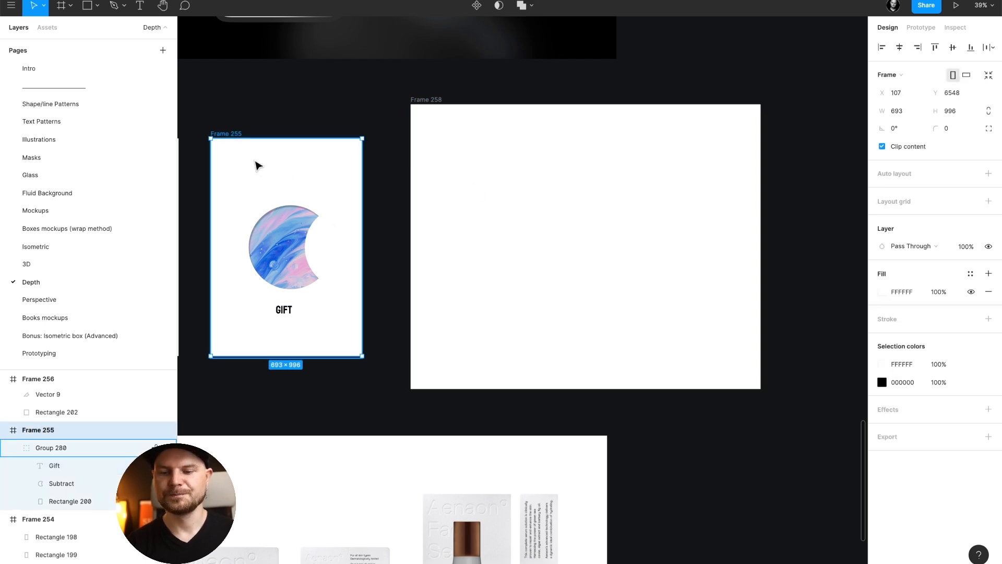
{"action": "left_click_drag", "start_coordinate": [239, 183], "coordinate": [551, 190]}
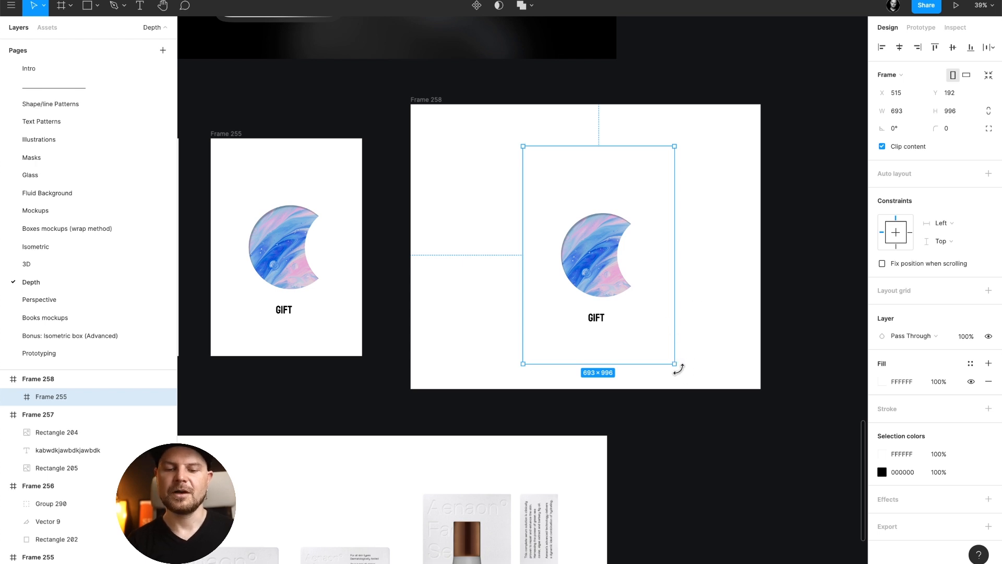
{"action": "left_click_drag", "start_coordinate": [677, 368], "coordinate": [739, 293]}
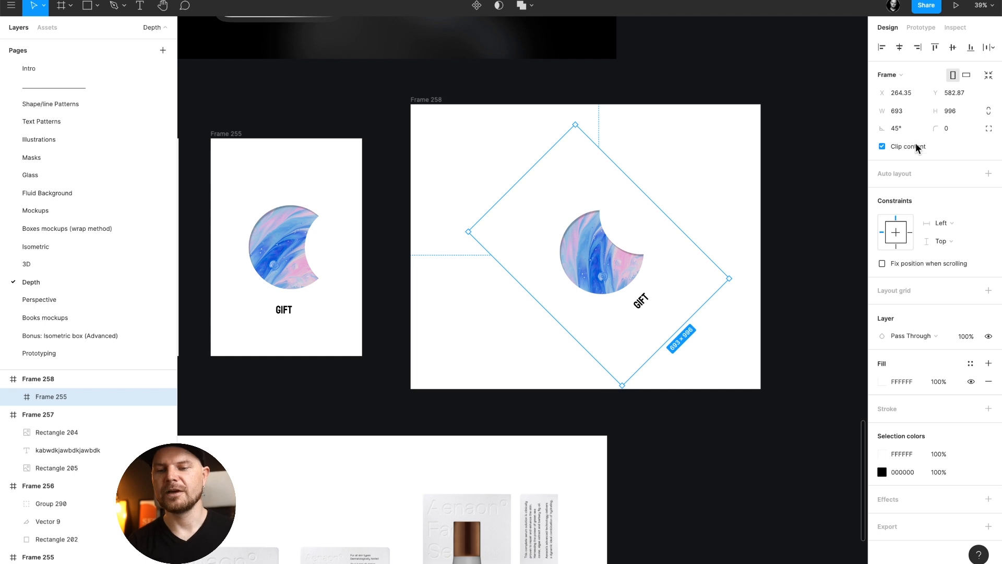
{"action": "key", "text": "ctrl+g"}
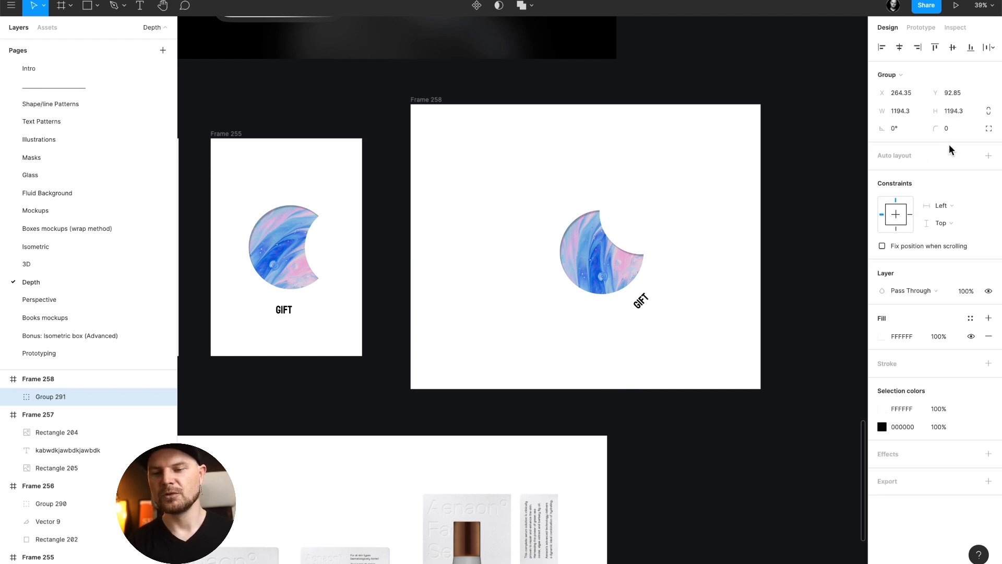
Try scaling the rotated group's height to 57.73% with the GIFT text still live, and undo it.
{"action": "left_click", "coordinate": [959, 111]}
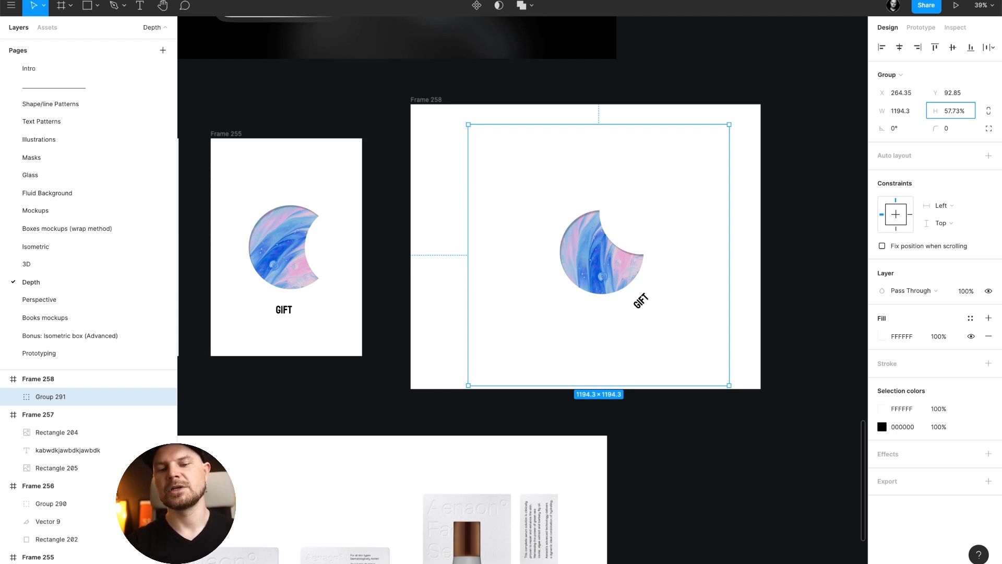
{"action": "key", "text": "Return"}
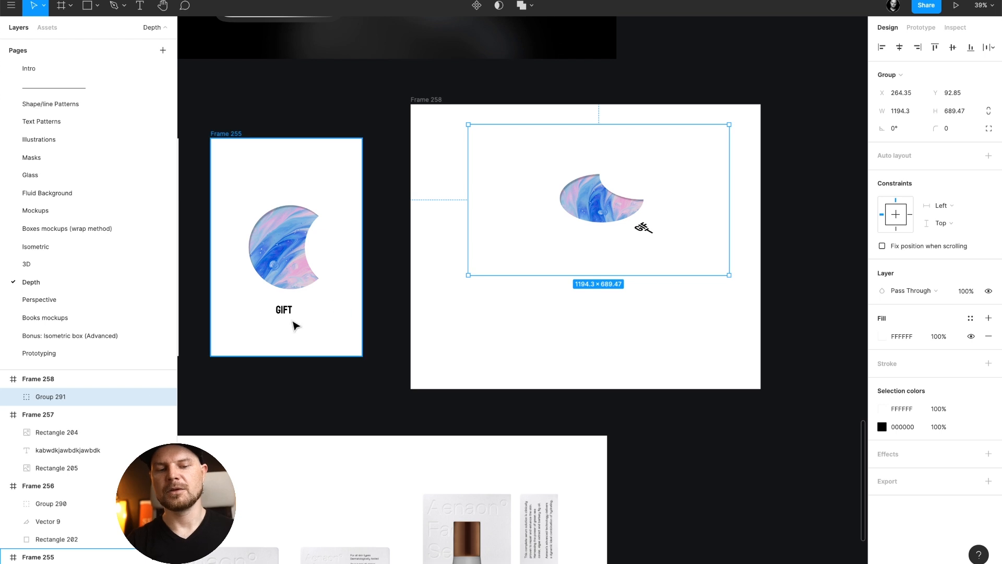
{"action": "key", "text": "ctrl+z"}
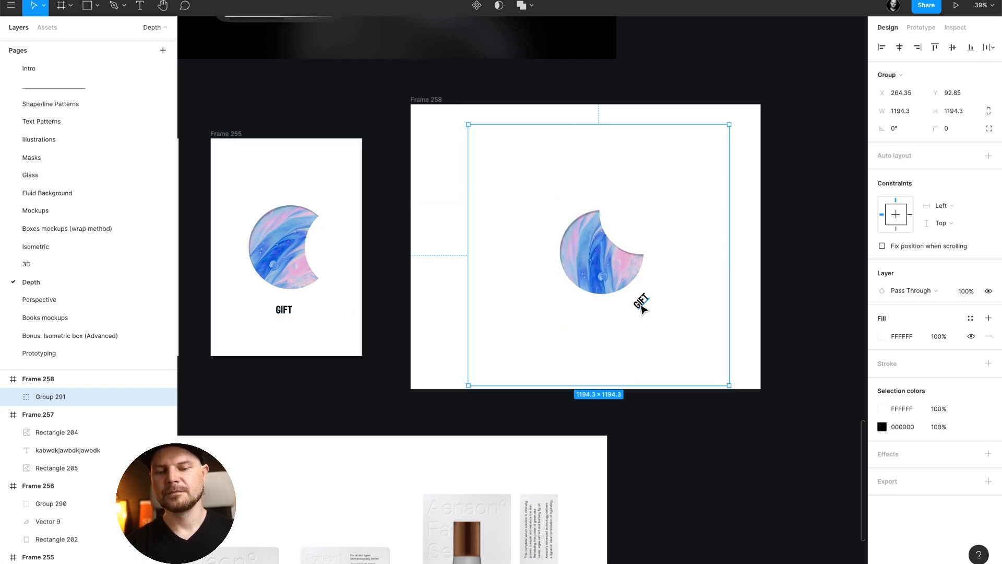
Convert the rotated GIFT text in Frame 258 into a vector shape.
{"action": "left_click", "coordinate": [641, 301], "text": "ctrl"}
{"action": "left_click", "coordinate": [743, 318]}
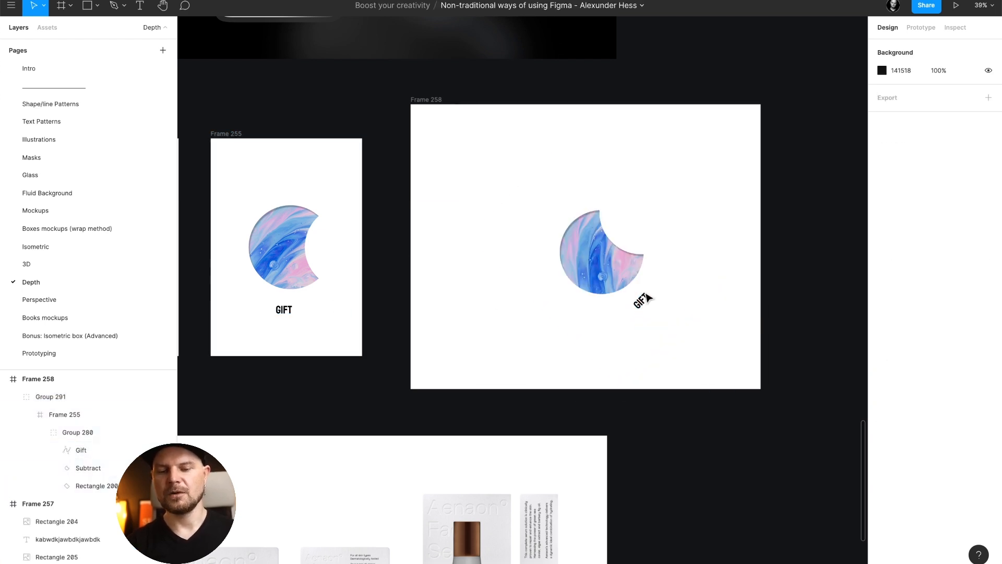
Scale the rotated group's height to 57.73% and move it down and slightly left toward the middle of Frame 258.
{"action": "left_click", "coordinate": [647, 283]}
{"action": "left_click", "coordinate": [958, 117]}
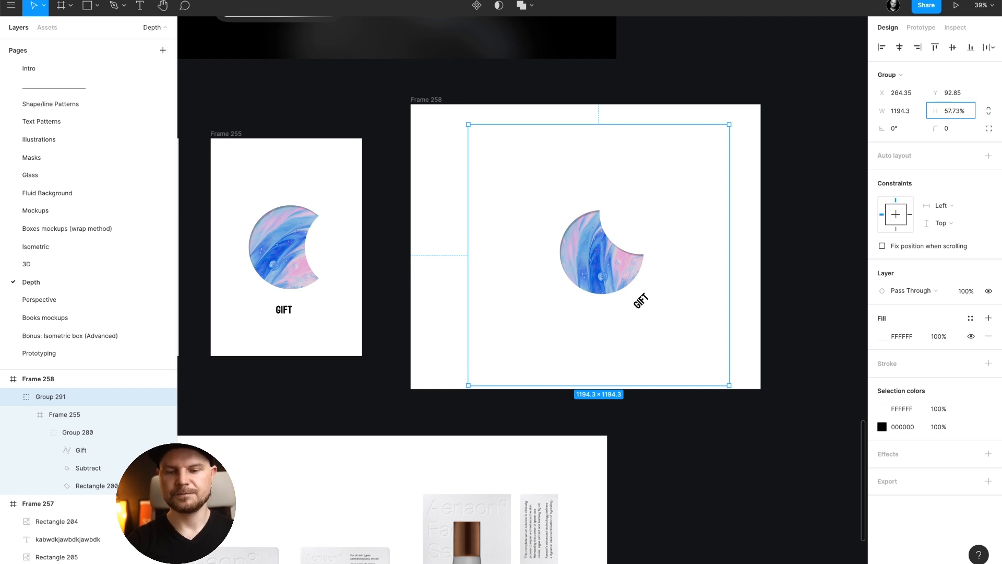
{"action": "key", "text": "Return"}
{"action": "left_click_drag", "start_coordinate": [630, 225], "coordinate": [607, 261]}
Set the background fill of Frame 258 to light grey E6E6E6.
{"action": "left_click", "coordinate": [438, 104]}
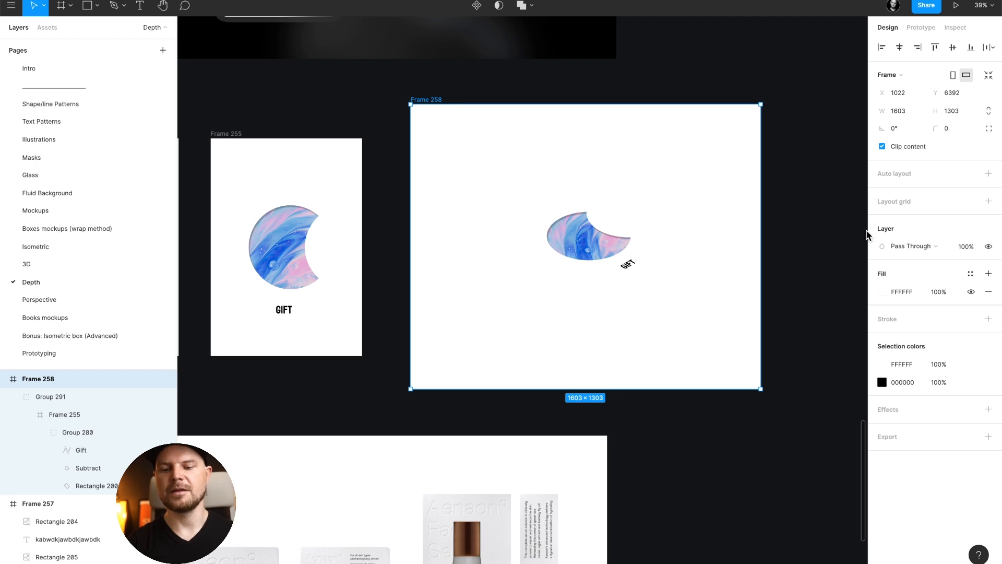
{"action": "left_click", "coordinate": [881, 292]}
{"action": "left_click_drag", "start_coordinate": [778, 313], "coordinate": [712, 322]}
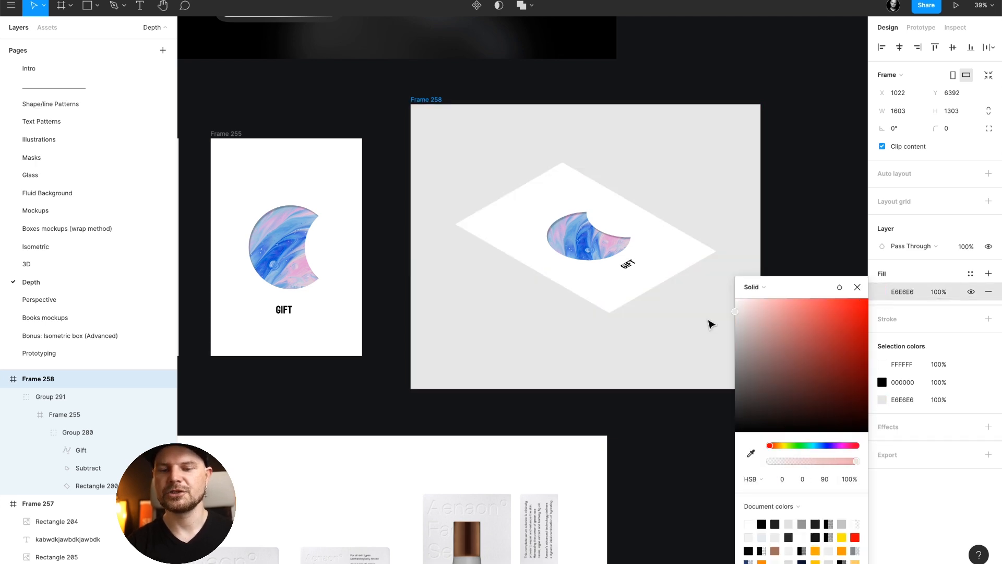
Darken the background fill of Frame 258 to D6D6D6 and deselect the frame.
{"action": "left_click", "coordinate": [857, 287]}
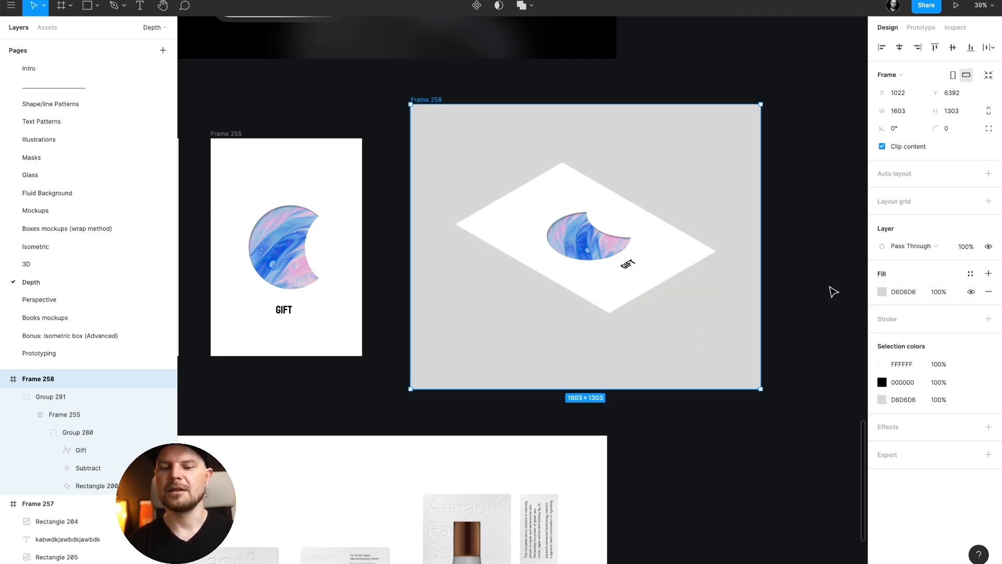
{"action": "left_click", "coordinate": [798, 263]}
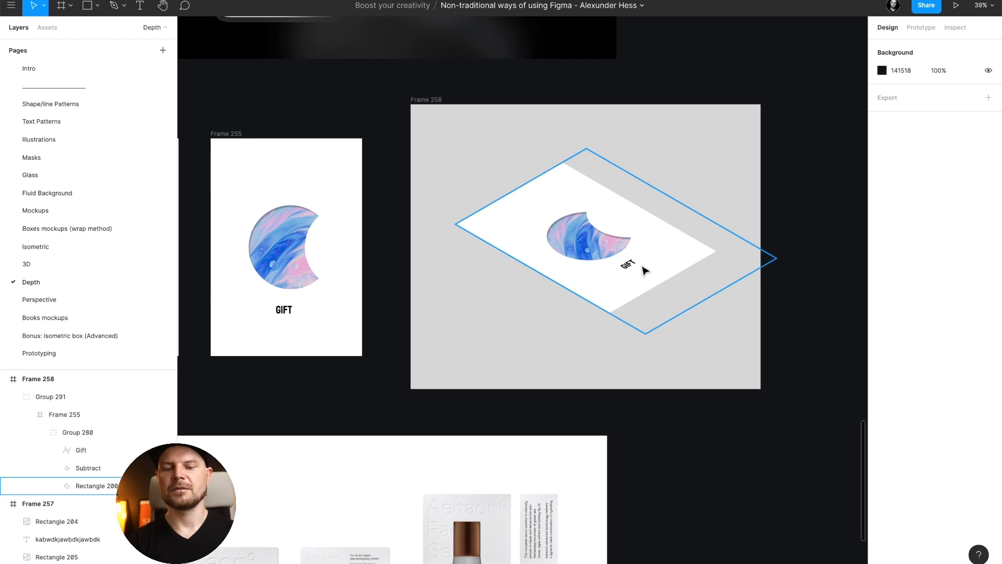
Duplicate the card's white rectangle in Group 280, try shifting the lower one down 40 px, and undo the shift.
{"action": "left_click", "coordinate": [679, 270]}
{"action": "scroll", "coordinate": [692, 273], "scroll_direction": "up", "scroll_amount": 5}
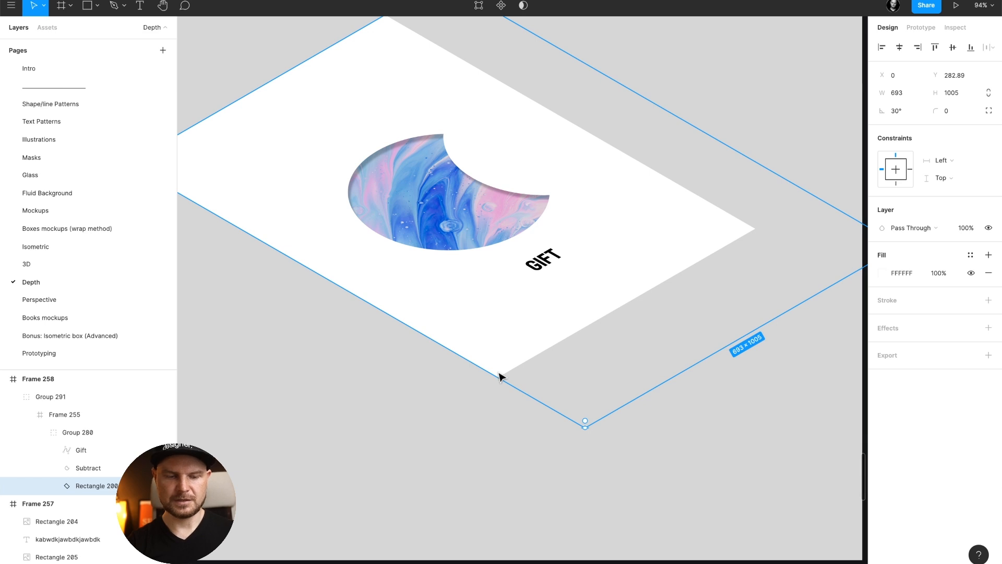
{"action": "key", "text": "ctrl+d"}
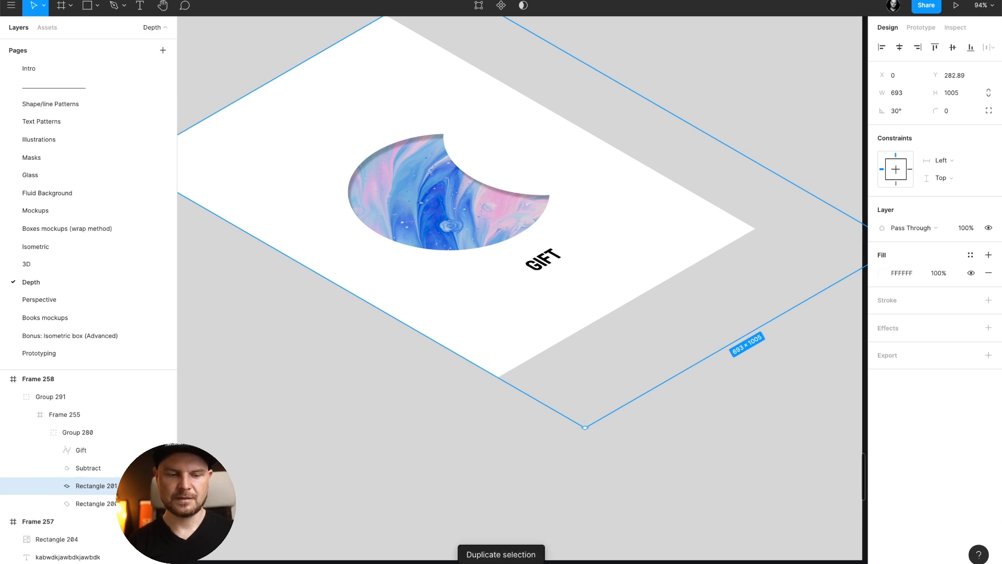
{"action": "left_click", "coordinate": [101, 501]}
{"action": "key", "text": "shift+Down"}
{"action": "key", "text": "shift+Down"}
{"action": "key", "text": "shift+Down"}
{"action": "key", "text": "shift+Down"}
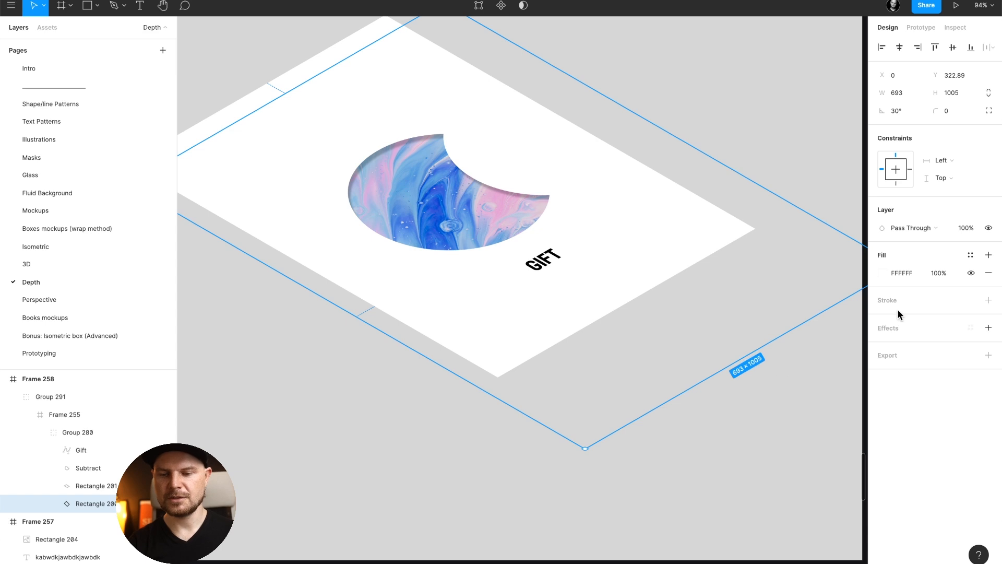
{"action": "key", "text": "ctrl+z"}
{"action": "key", "text": "ctrl+z"}
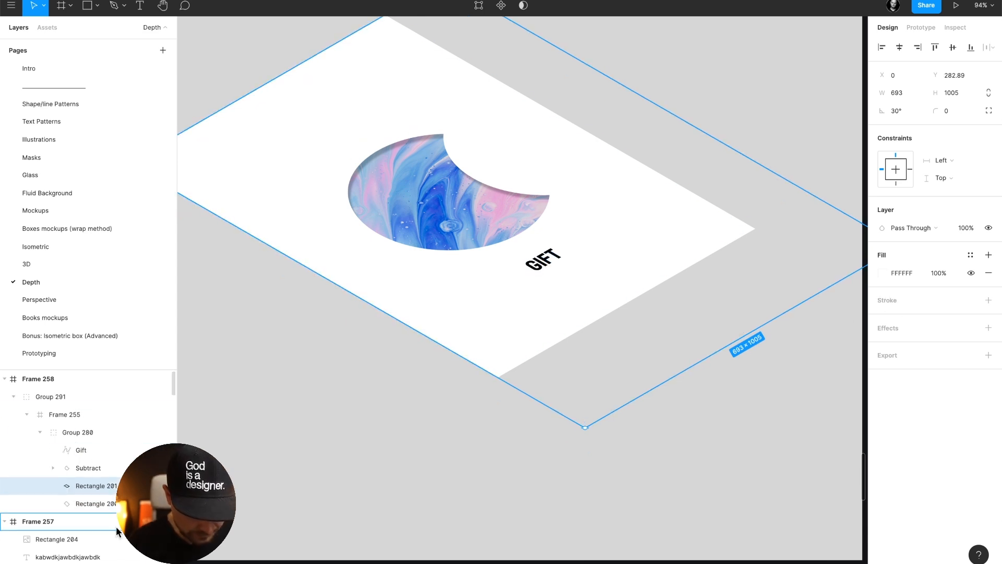
Set the fill of the lower rectangle in Group 280 to black 000000.
{"action": "left_click", "coordinate": [96, 502]}
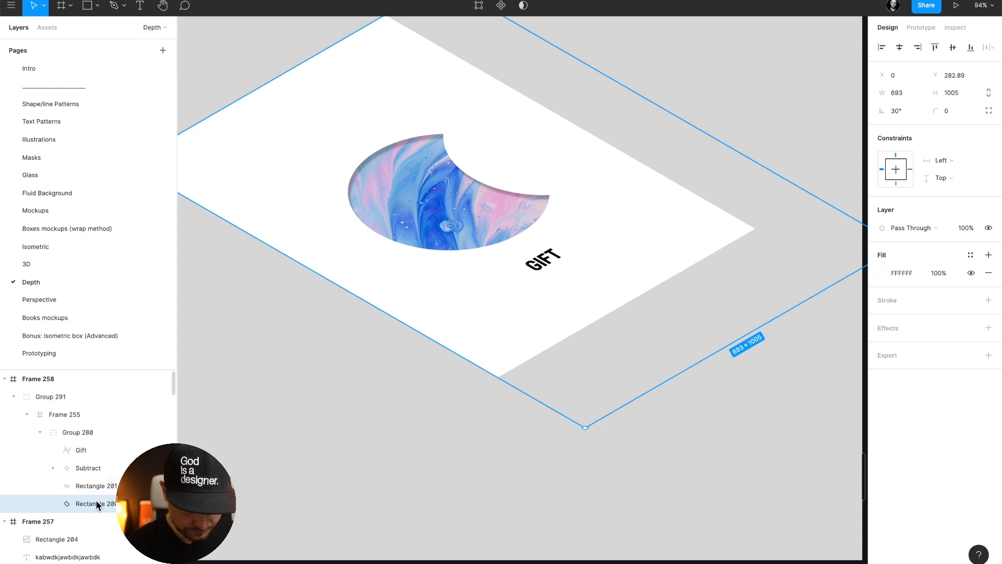
{"action": "left_click", "coordinate": [882, 272]}
{"action": "left_click_drag", "start_coordinate": [827, 293], "coordinate": [708, 452]}
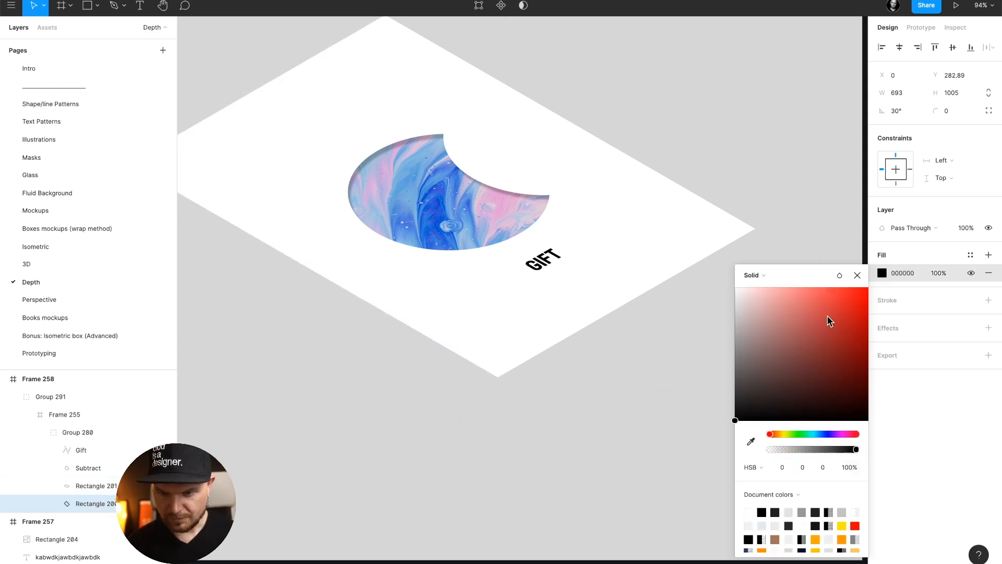
{"action": "left_click", "coordinate": [857, 275]}
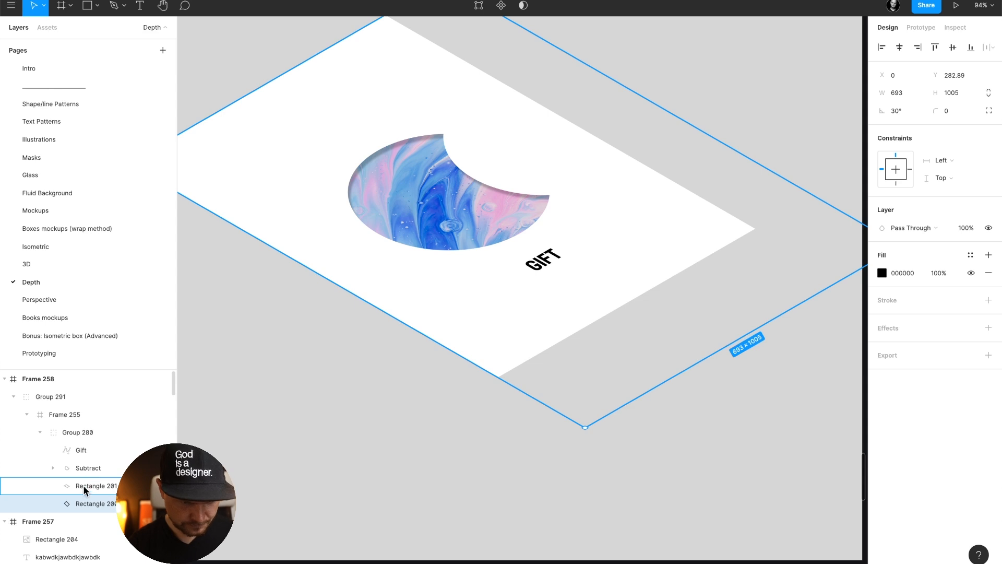
Delete both the black rectangle and its white duplicate from Group 280.
{"action": "key", "text": "Delete"}
{"action": "left_click", "coordinate": [104, 488]}
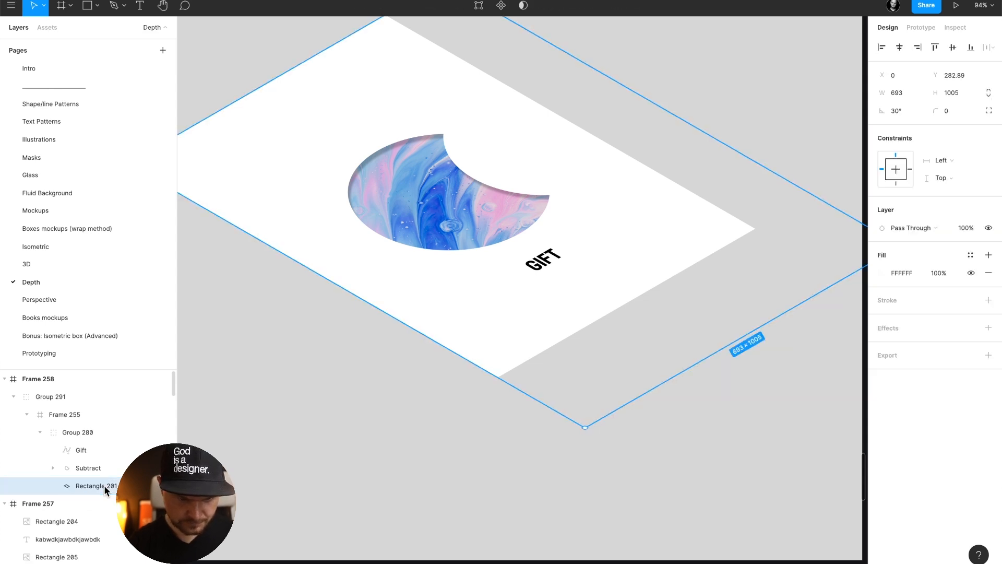
{"action": "key", "text": "Delete"}
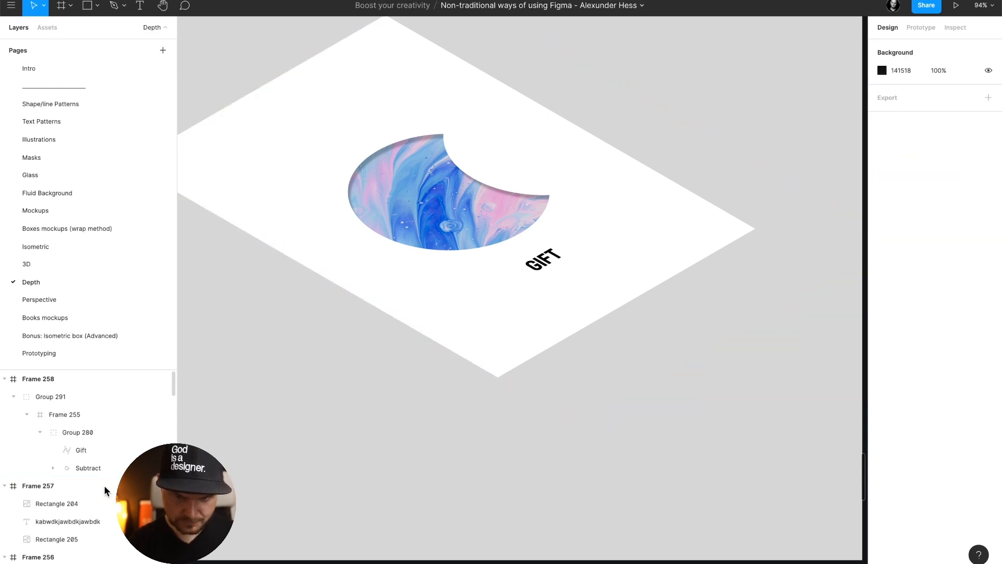
Duplicate the rotated Frame 255 inside Group 291 and place the copy behind the original.
{"action": "left_click", "coordinate": [85, 463]}
{"action": "left_click", "coordinate": [84, 432]}
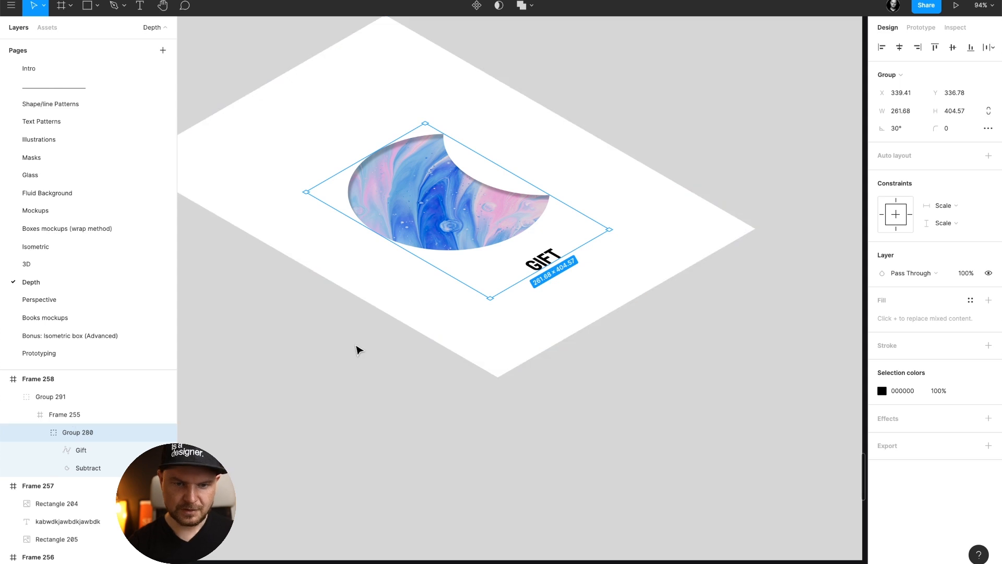
{"action": "scroll", "coordinate": [454, 286], "scroll_direction": "left", "scroll_amount": 2}
{"action": "scroll", "coordinate": [454, 286], "scroll_direction": "left", "scroll_amount": 1}
{"action": "left_click", "coordinate": [74, 417]}
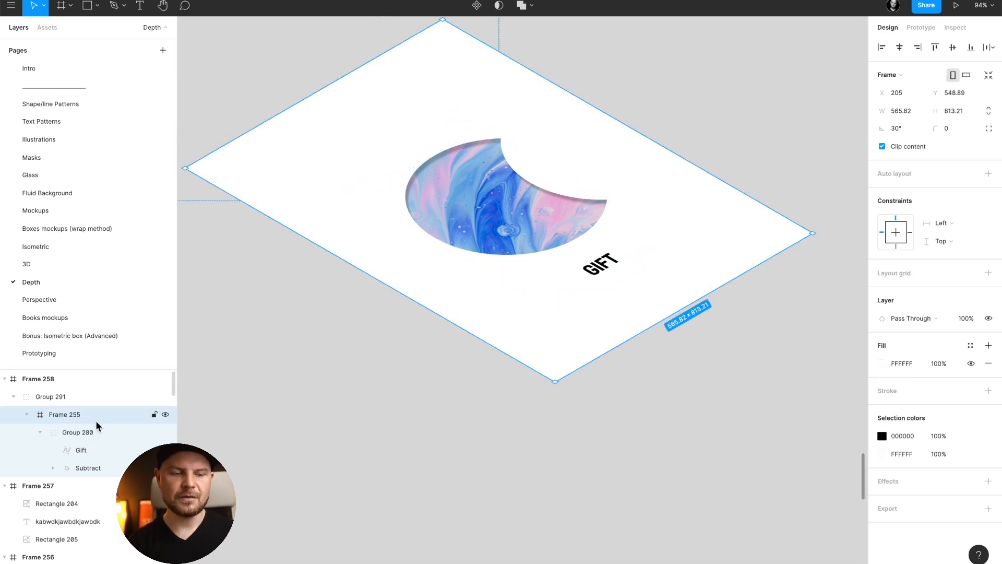
{"action": "key", "text": "ctrl+d"}
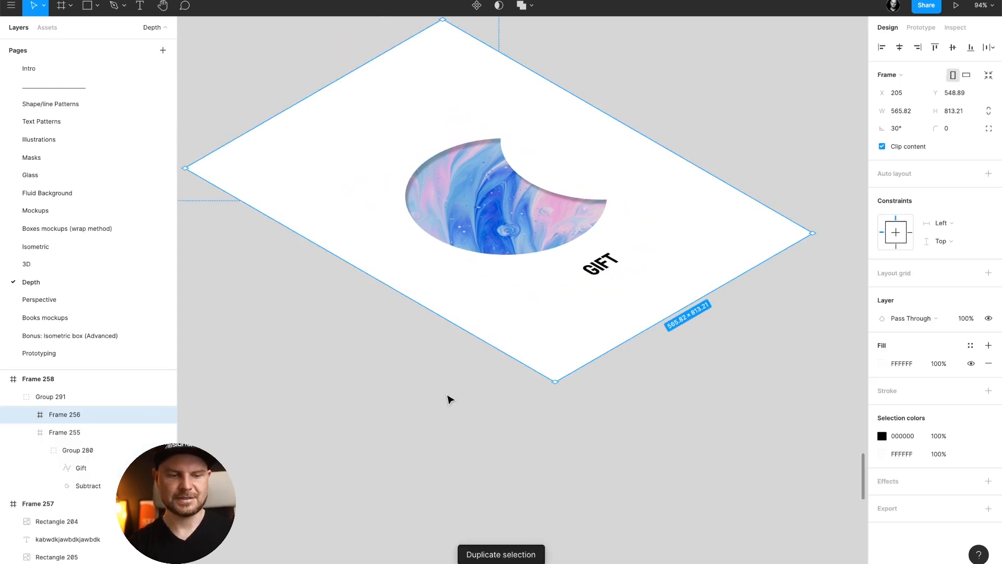
{"action": "key", "text": "ctrl+bracketleft"}
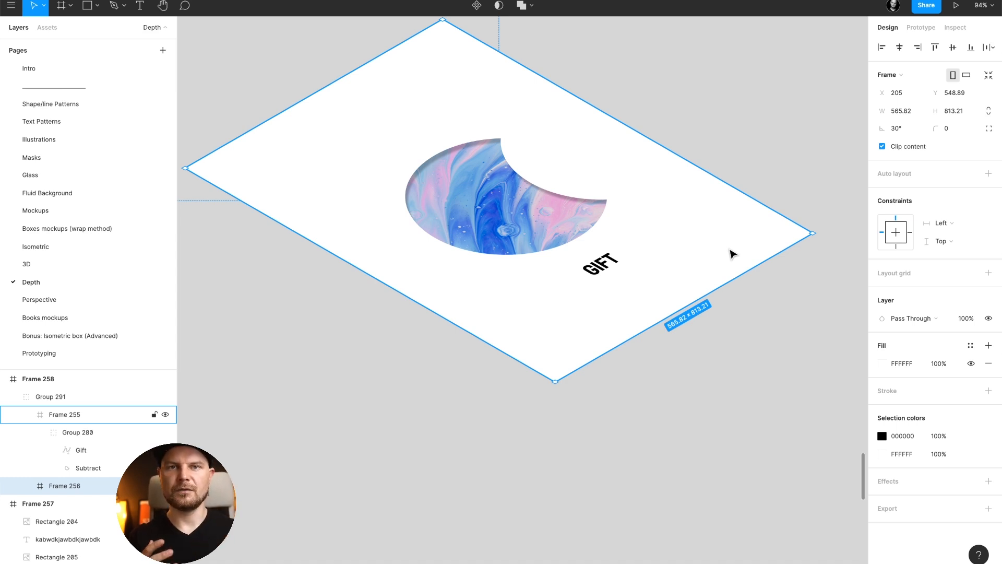
Fill the card copy with grey A7A7A7 and offset it 7 px down to give the card a thin edge.
{"action": "left_click", "coordinate": [881, 364]}
{"action": "left_click_drag", "start_coordinate": [780, 358], "coordinate": [730, 345]}
{"action": "left_click", "coordinate": [857, 287]}
{"action": "key", "text": "shift+Down"}
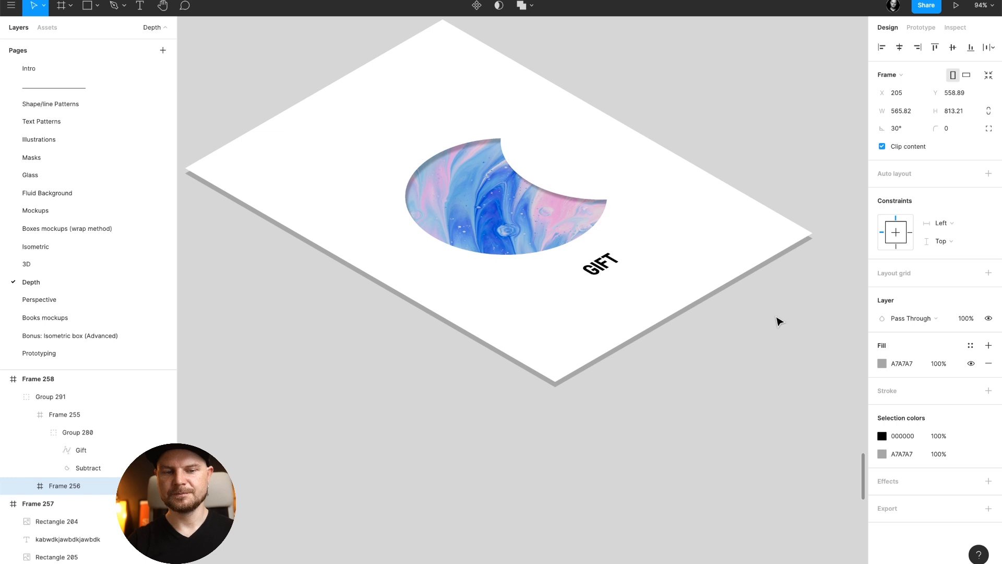
{"action": "key", "text": "Up"}
{"action": "key", "text": "Up"}
{"action": "key", "text": "Up"}
{"action": "left_click", "coordinate": [777, 320]}
{"action": "scroll", "coordinate": [777, 321], "scroll_direction": "down", "scroll_amount": 4}
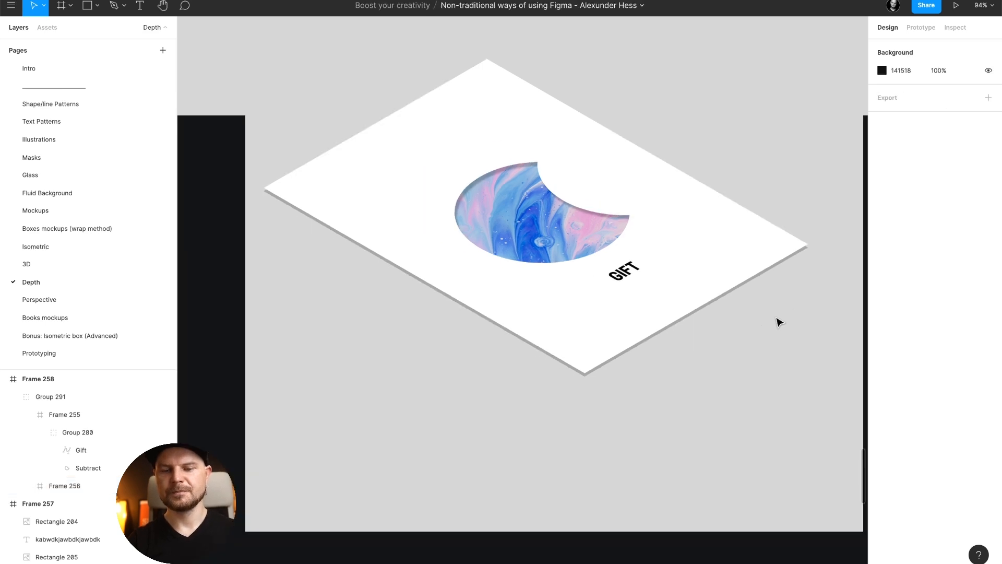
{"action": "scroll", "coordinate": [777, 321], "scroll_direction": "right", "scroll_amount": 2}
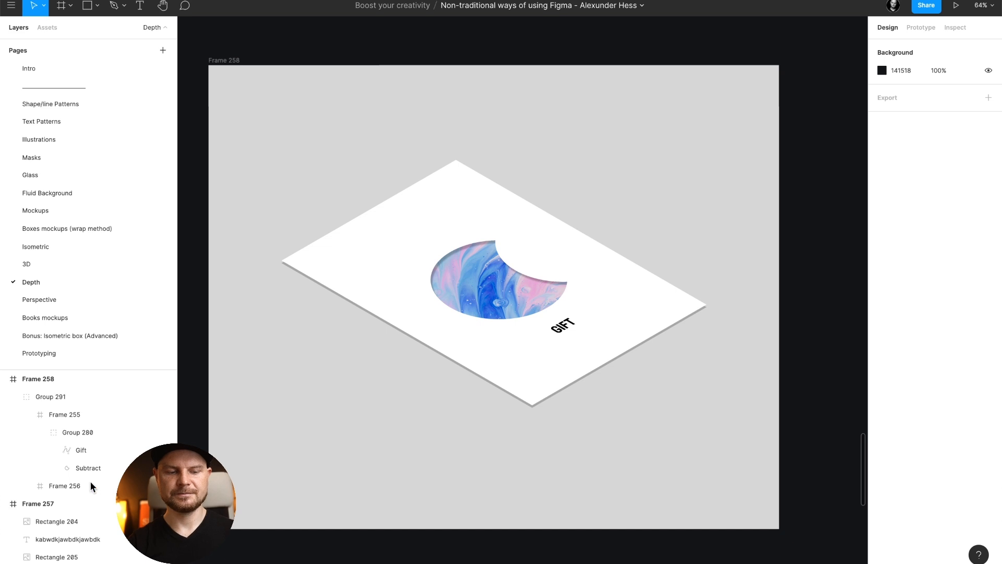
Move the grey card copy another 90 px down to Y 645.89 so the card appears to float above it.
{"action": "left_click", "coordinate": [74, 488]}
{"action": "key", "text": "shift+Down"}
{"action": "key", "text": "shift+Down"}
{"action": "key", "text": "shift+Down"}
{"action": "key", "text": "shift+Down"}
{"action": "key", "text": "shift+Down"}
{"action": "key", "text": "shift+Down"}
{"action": "key", "text": "shift+Down"}
{"action": "key", "text": "shift+Down"}
{"action": "key", "text": "shift+Down"}
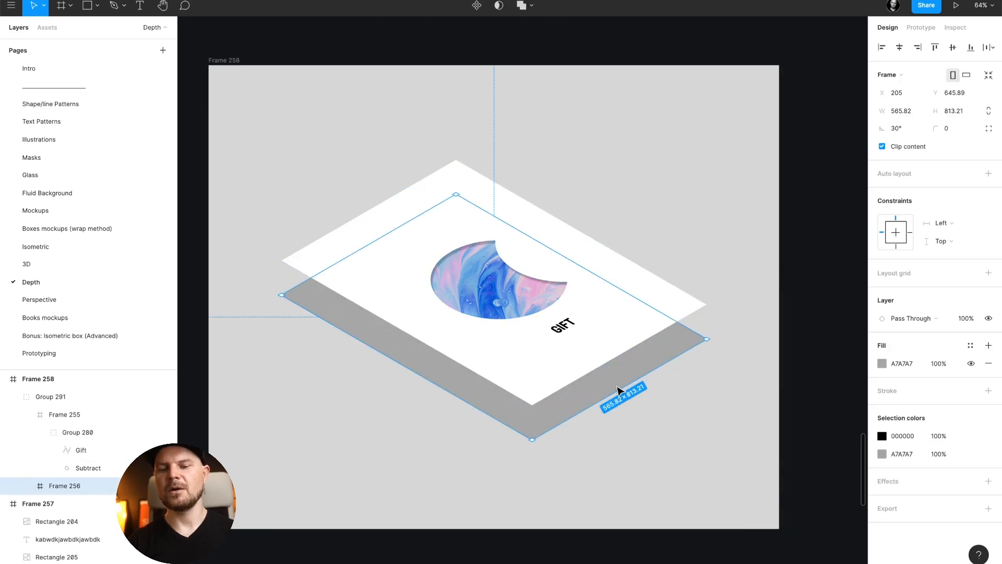
{"action": "left_click", "coordinate": [852, 307]}
Hide the interface and review the depth examples on the page, from the isometric card to the Focus and Illusion frames.
{"action": "key", "text": "ctrl+backslash"}
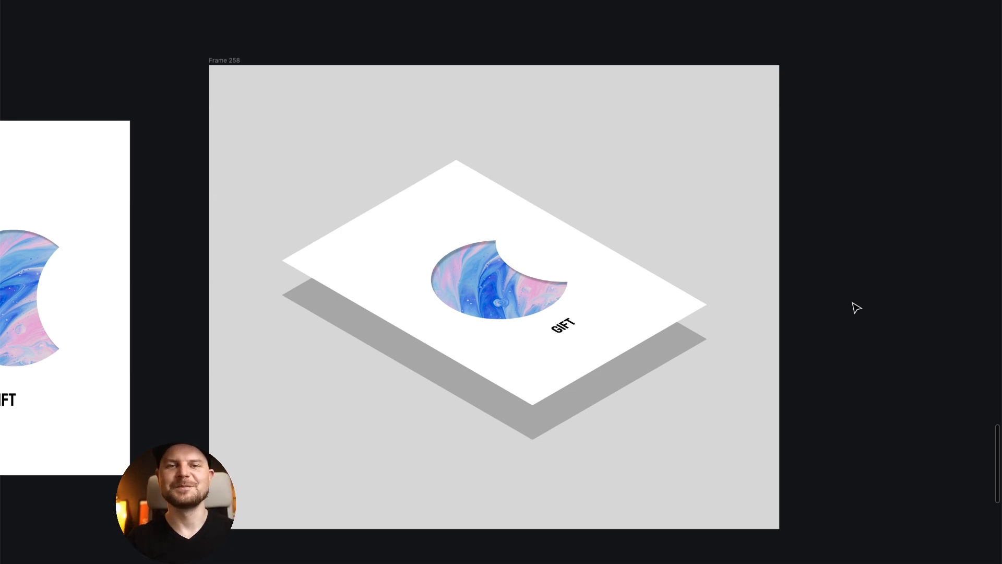
{"action": "scroll", "coordinate": [856, 308], "scroll_direction": "down", "scroll_amount": 5}
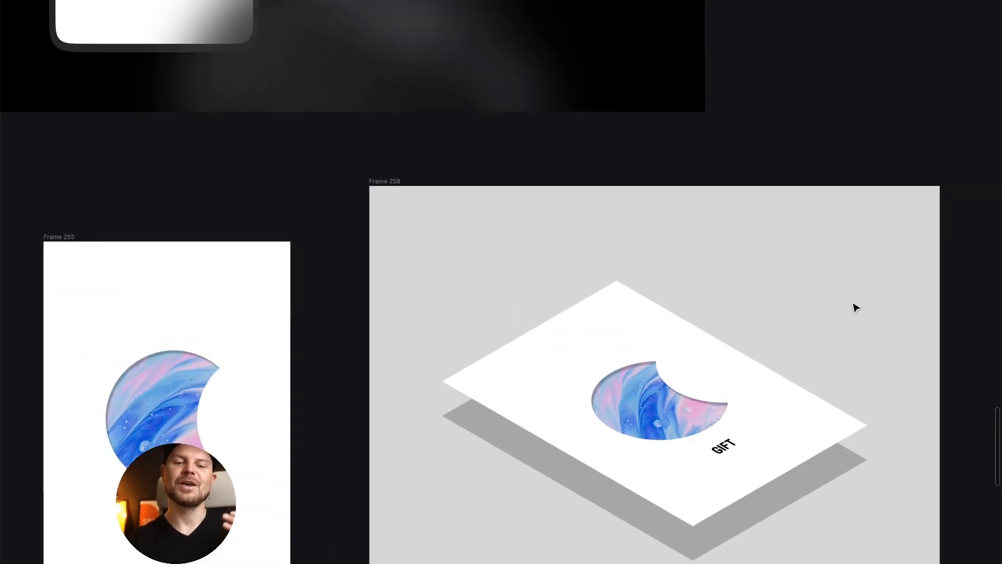
{"action": "scroll", "coordinate": [856, 308], "scroll_direction": "up", "scroll_amount": 5}
{"action": "scroll", "coordinate": [856, 308], "scroll_direction": "up", "scroll_amount": 10}
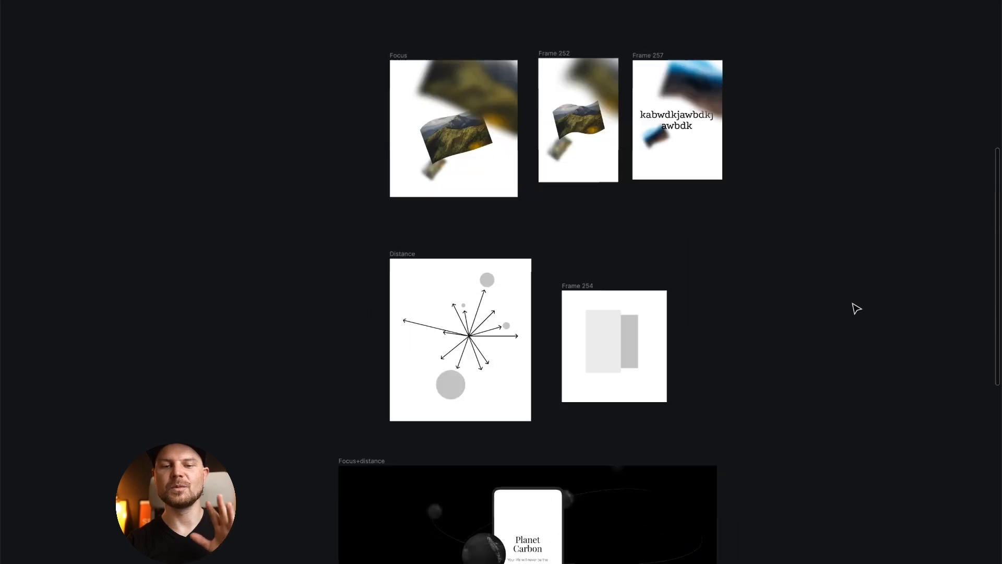
{"action": "scroll", "coordinate": [856, 308], "scroll_direction": "up", "scroll_amount": 5}
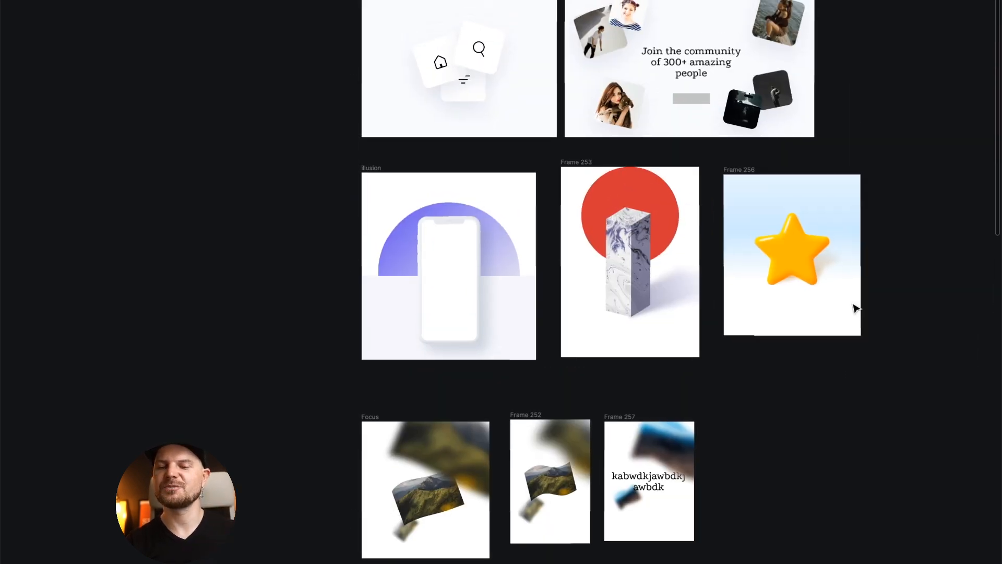